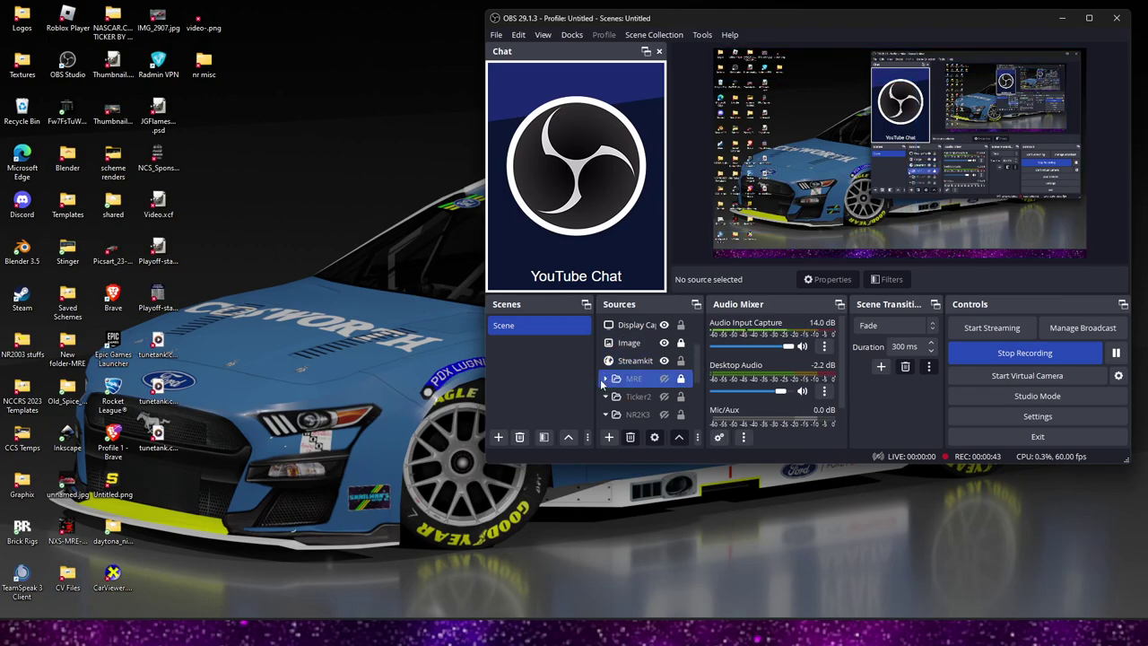
# - Add a trial browser source, close its settings unchanged, then remove it again
pyautogui.click(609, 437)
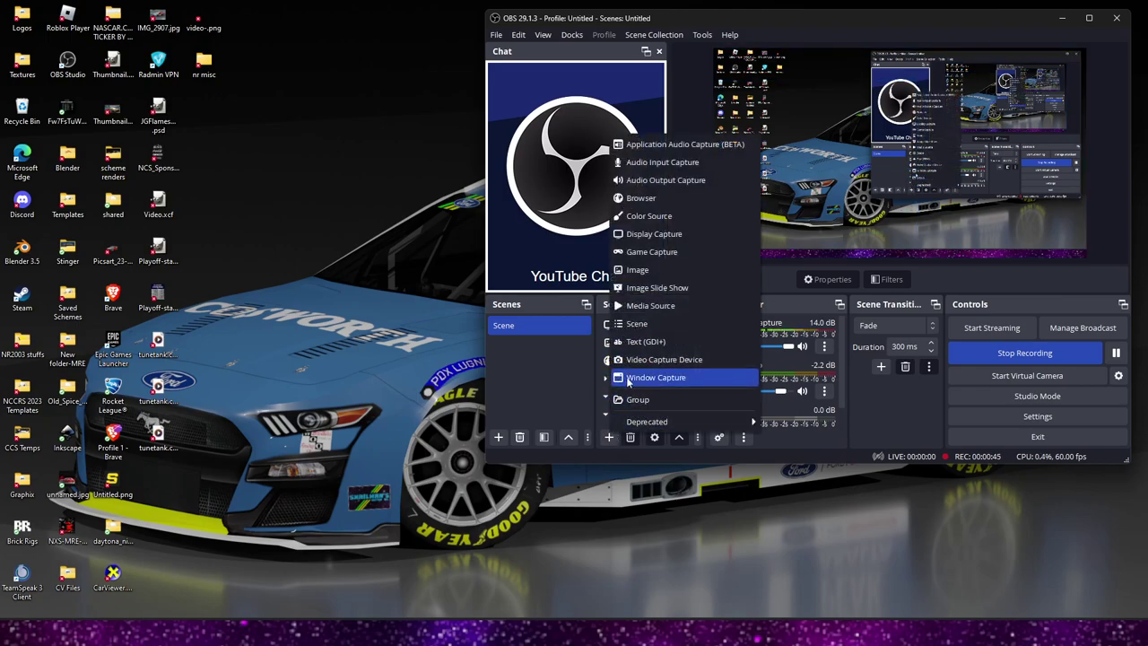
pyautogui.click(642, 198)
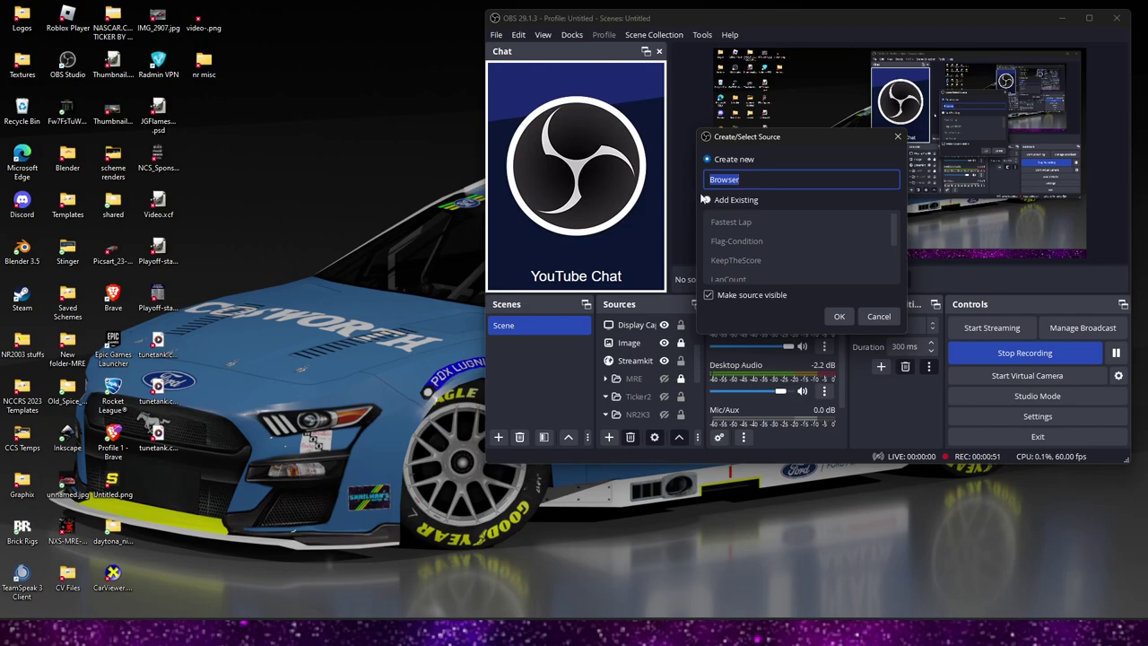
pyautogui.click(839, 315)
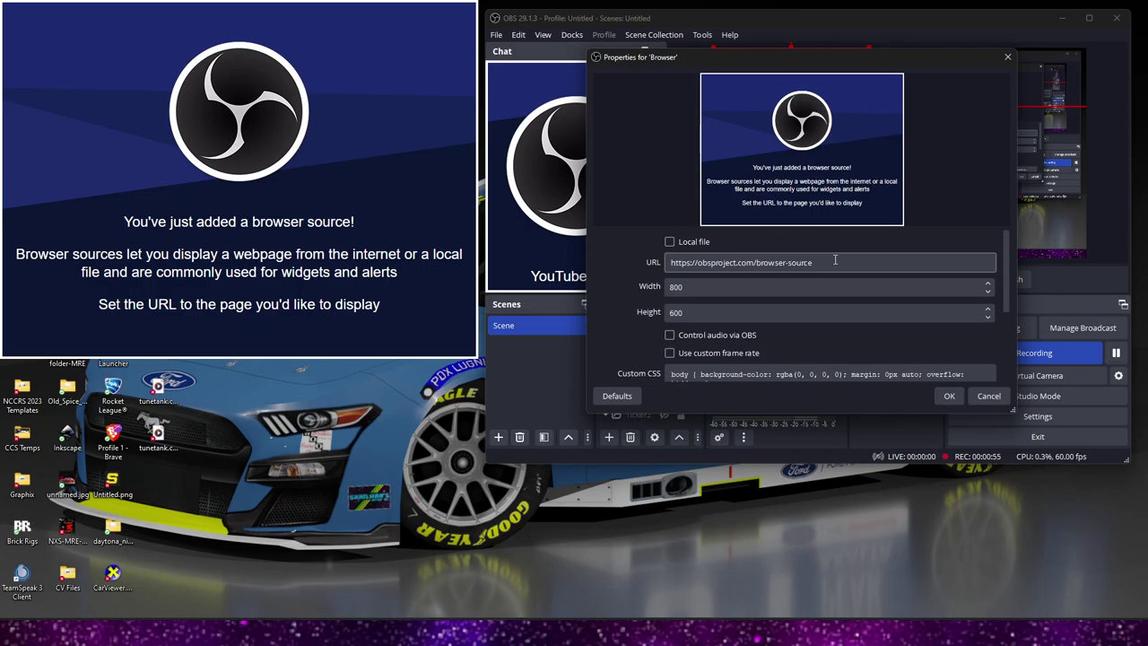
pyautogui.scroll(-3, 795, 334)
pyautogui.scroll(3, 786, 328)
pyautogui.scroll(-5, 778, 293)
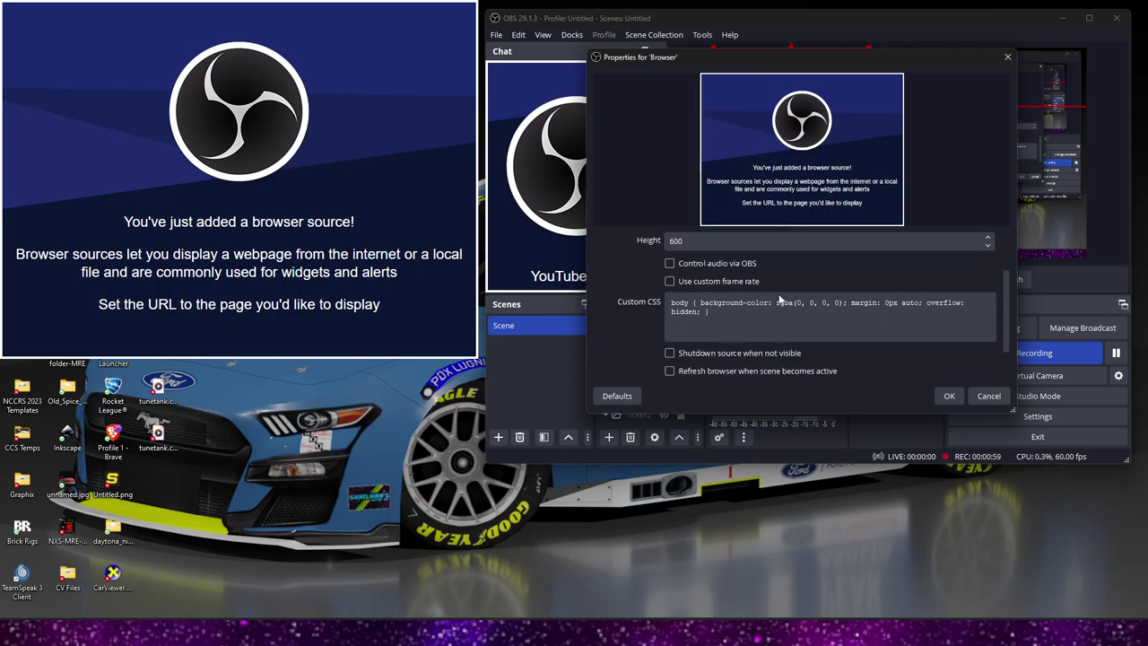
pyautogui.click(987, 399)
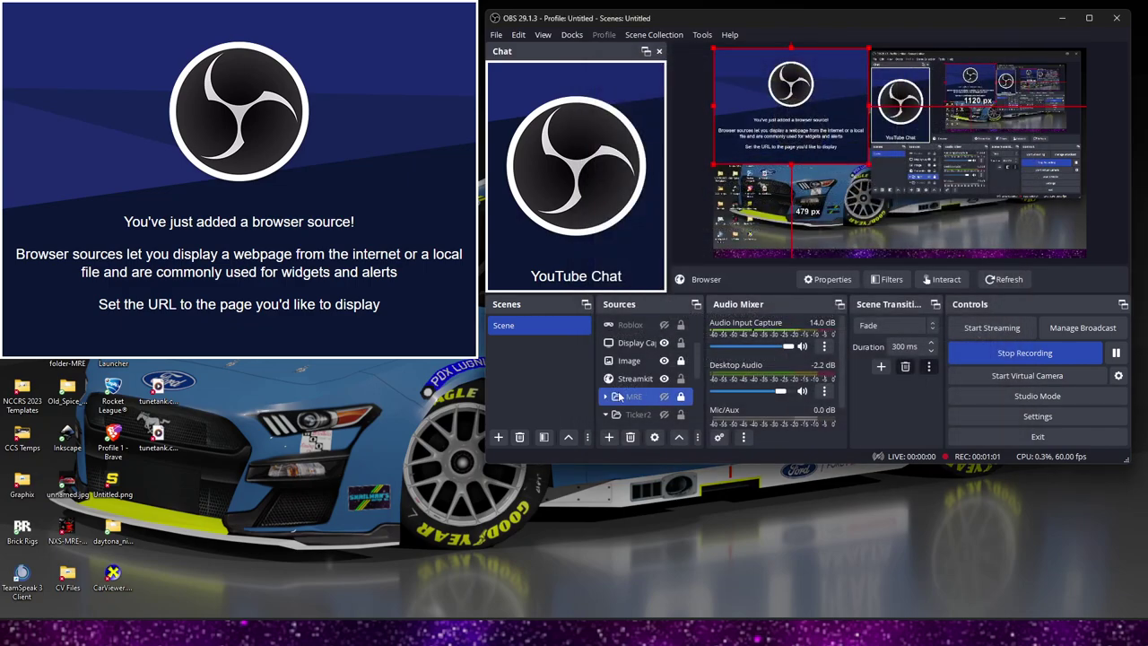
pyautogui.scroll(5, 696, 341)
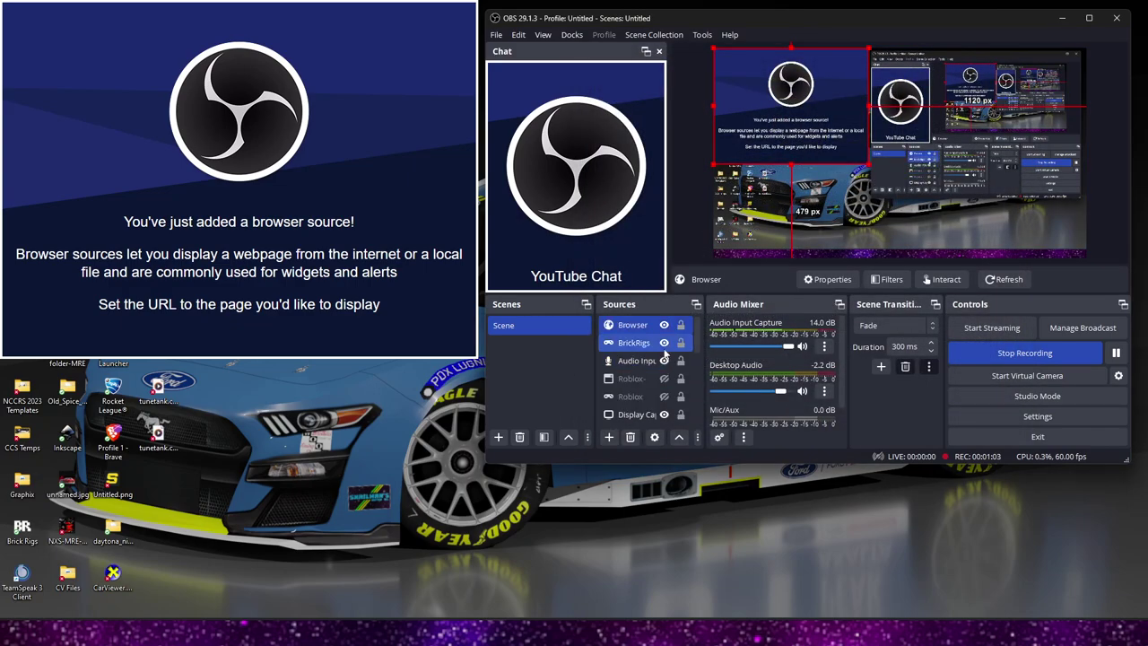
pyautogui.click(631, 438)
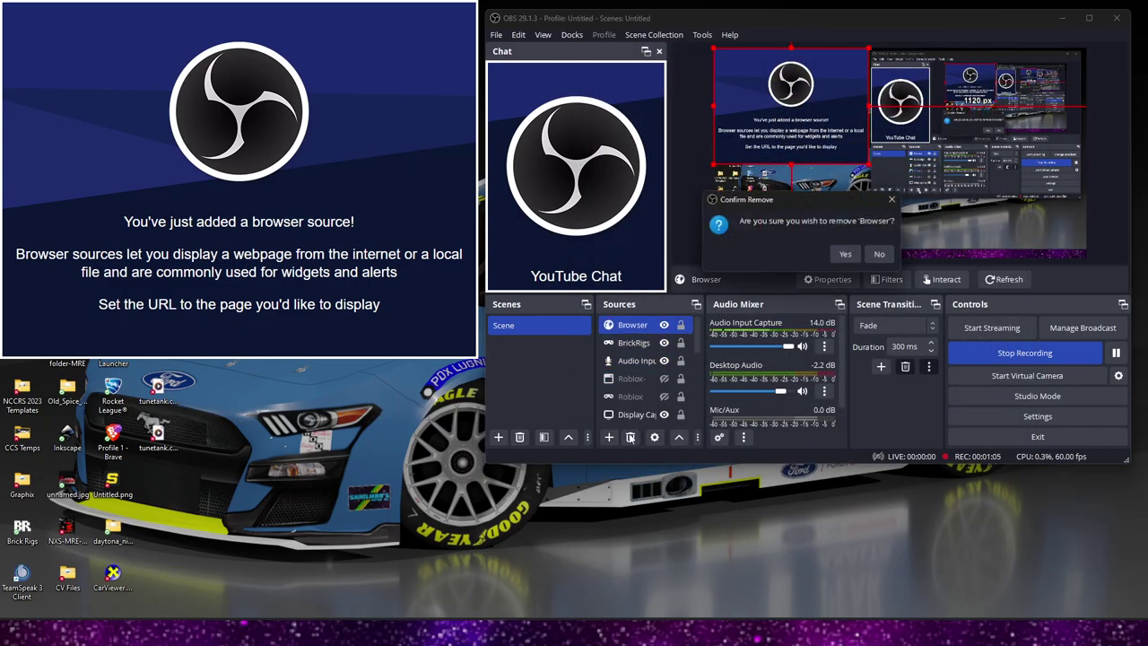
pyautogui.click(835, 255)
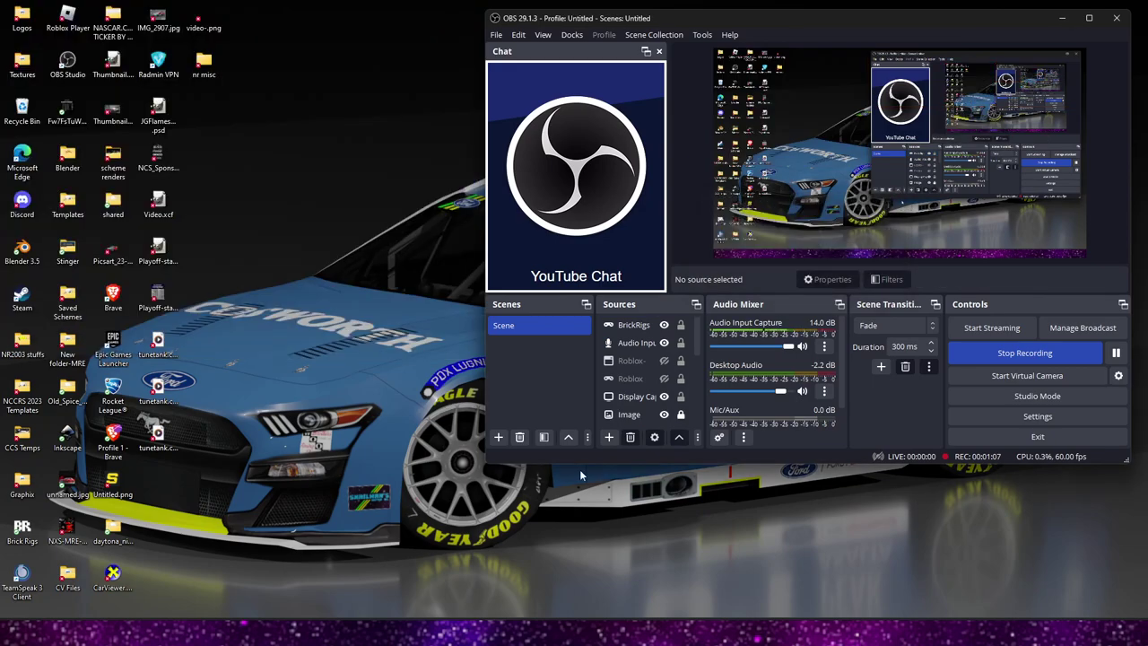
# - Create a Window Capture source named 'Discord-'
pyautogui.click(609, 437)
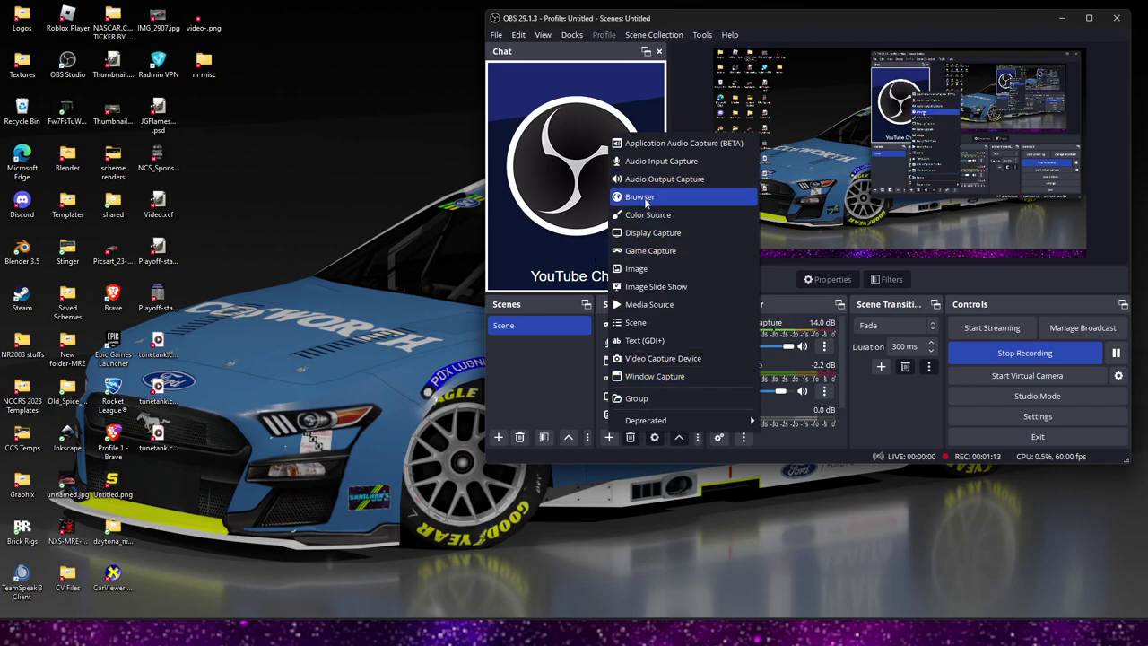
pyautogui.click(642, 377)
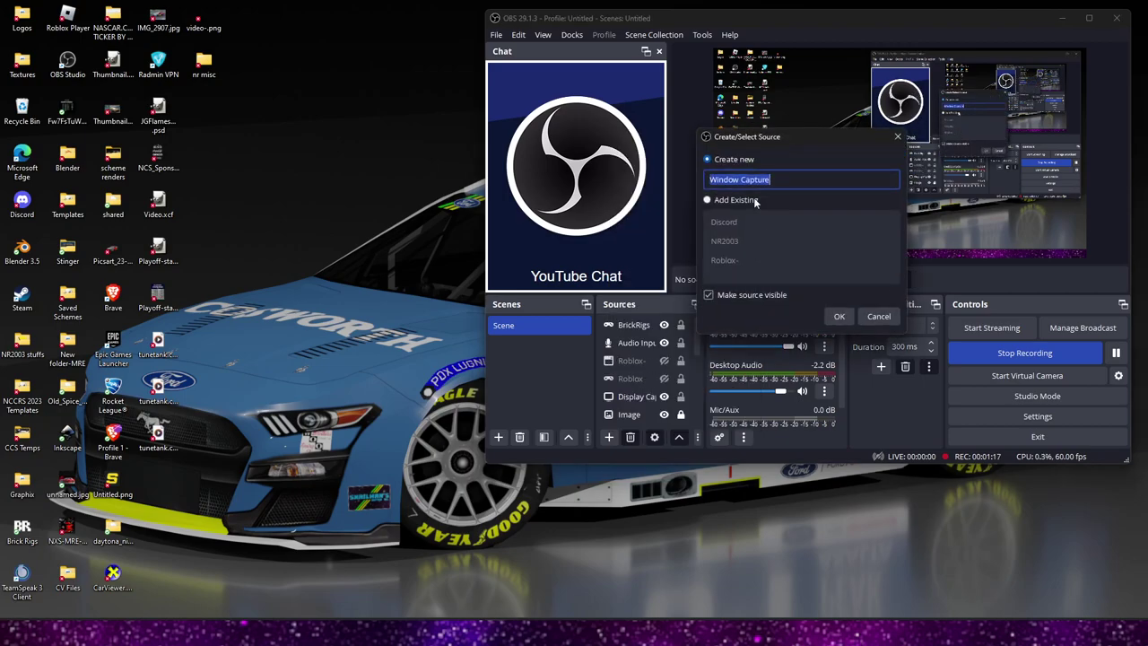
pyautogui.write('D')
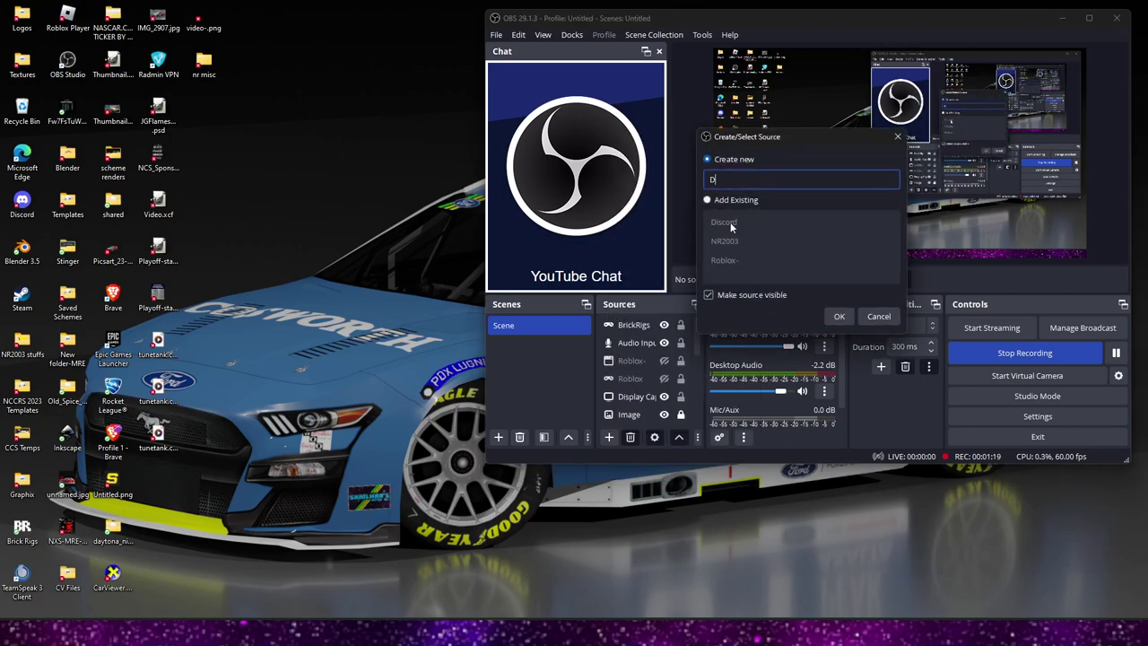
pyautogui.write('iscord-')
pyautogui.click(836, 314)
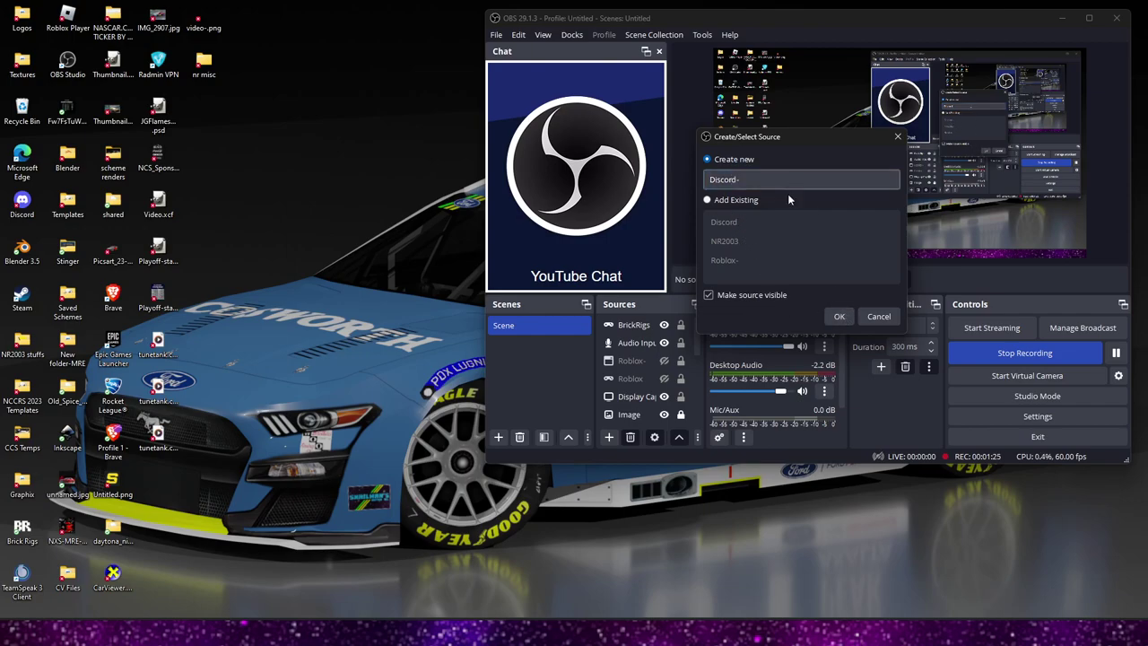
pyautogui.click(773, 184)
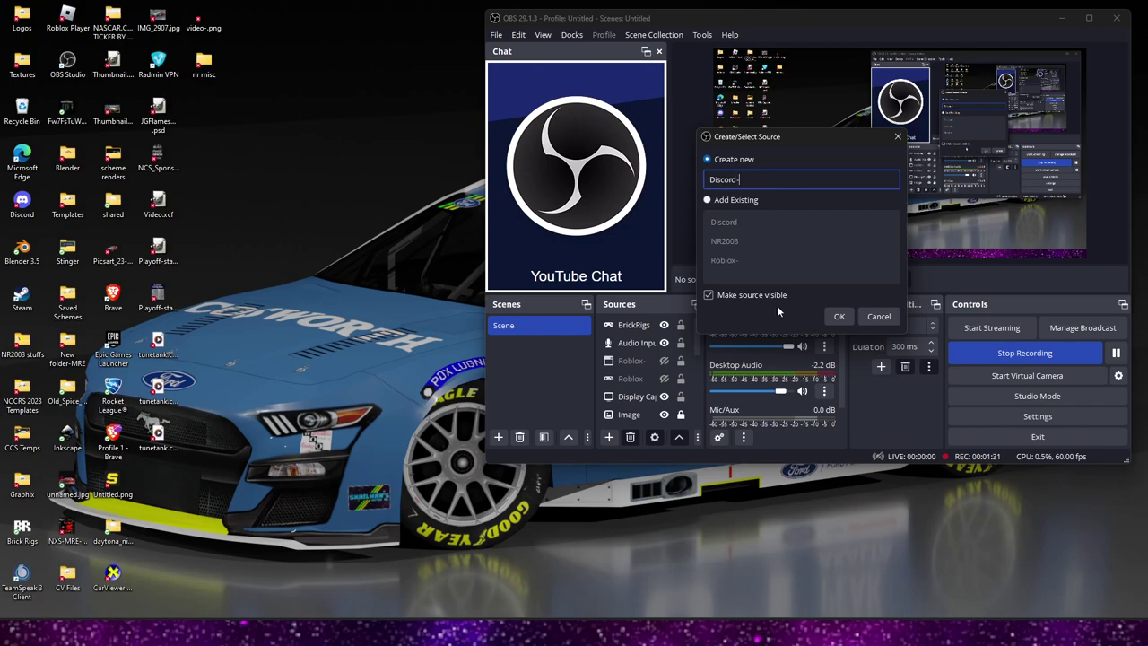
pyautogui.click(830, 314)
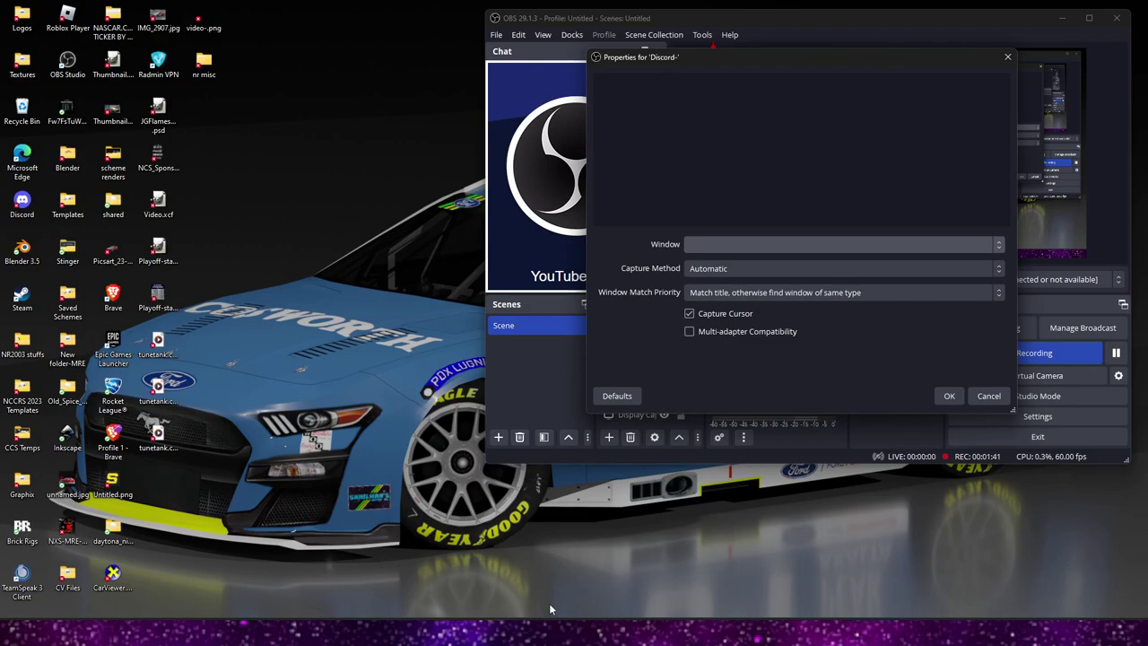
# - Point the Discord- capture at the Discord practice-room-1 window
pyautogui.hotkey('alt', 'Tab')
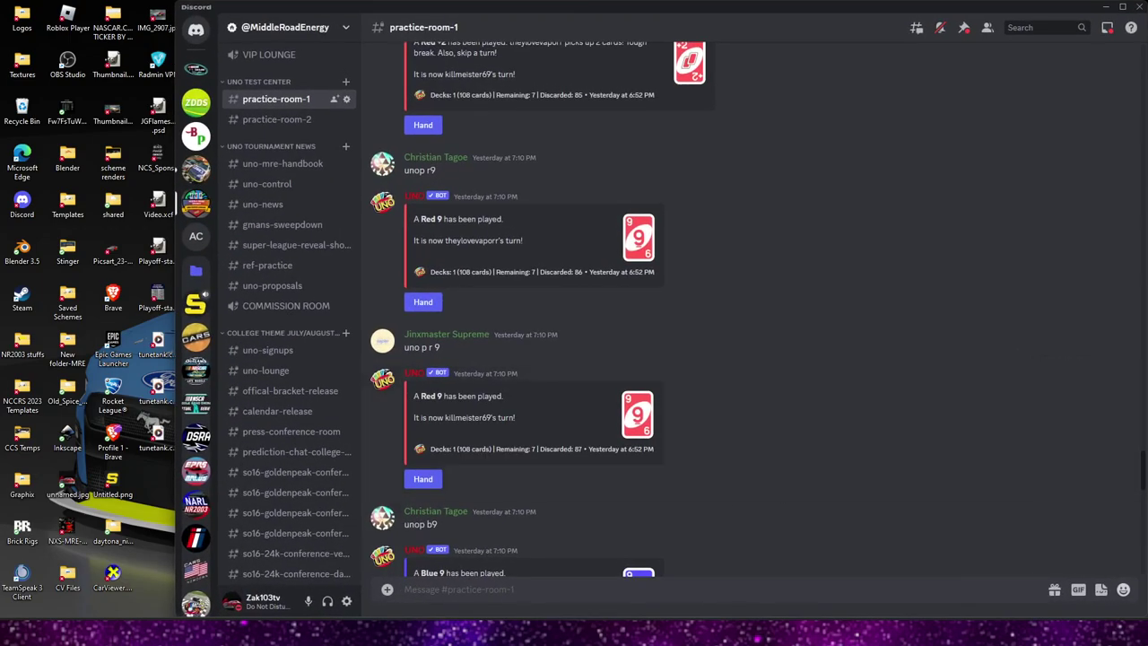
pyautogui.hotkey('alt', 'Tab')
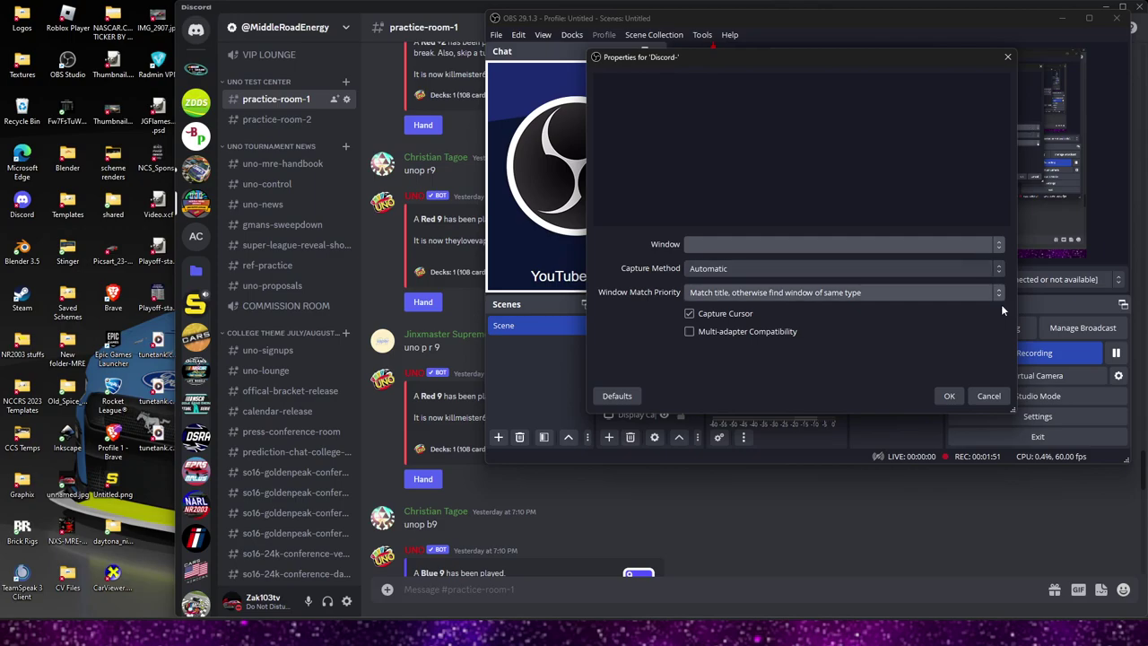
pyautogui.press('Escape')
pyautogui.click(1032, 279)
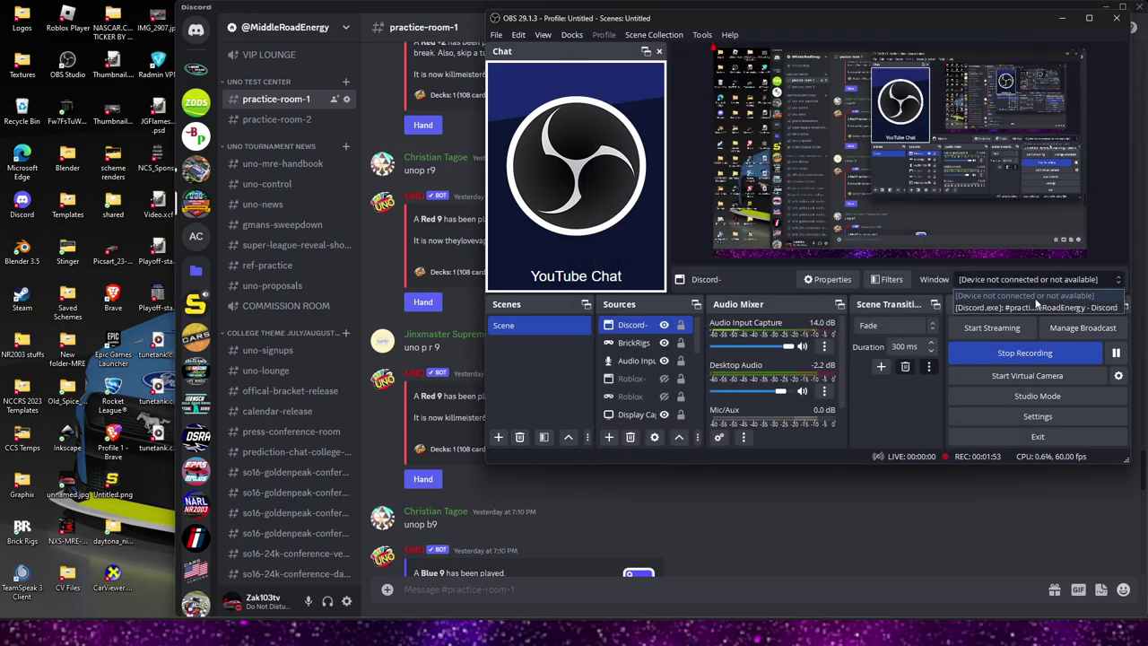
pyautogui.click(1007, 309)
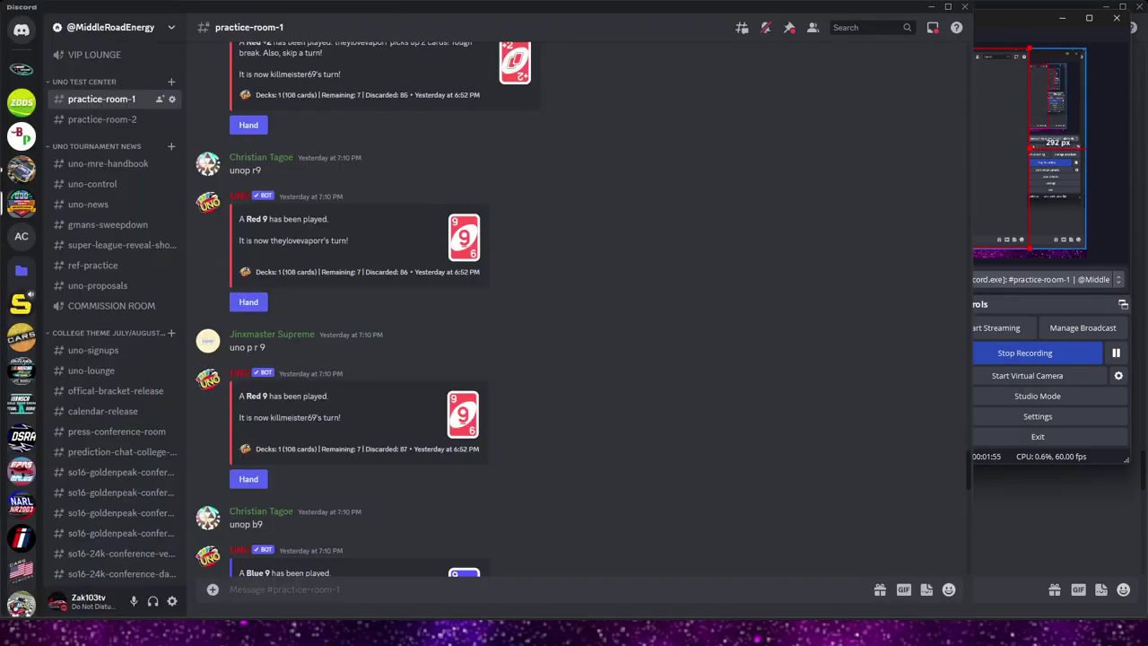
pyautogui.click(986, 280)
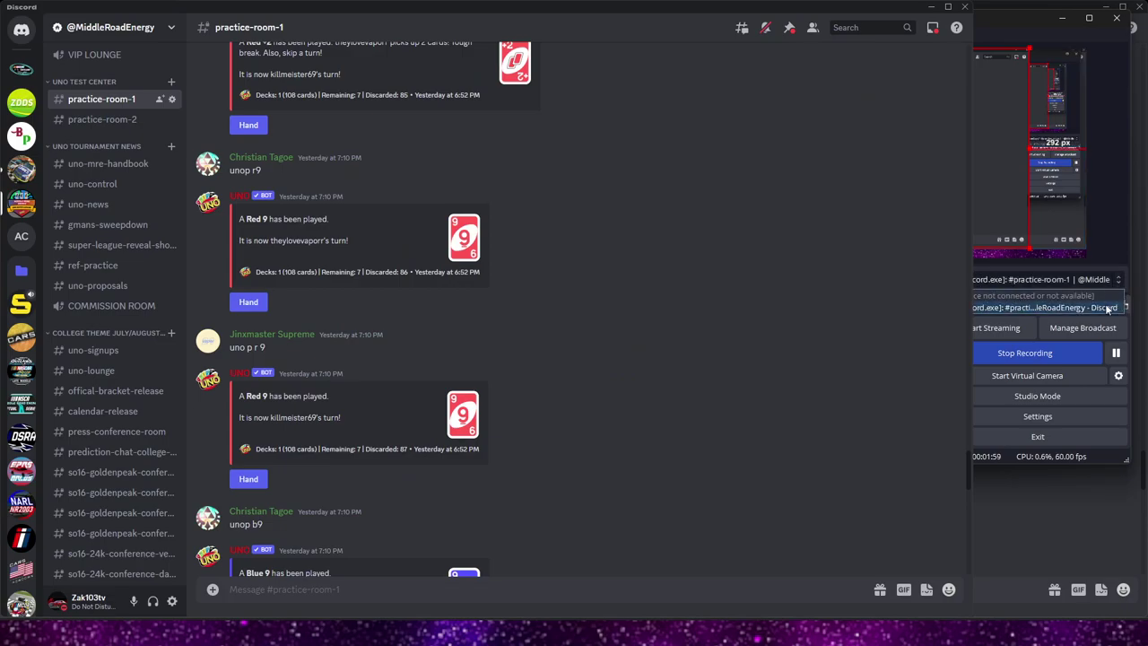
pyautogui.click(1060, 281)
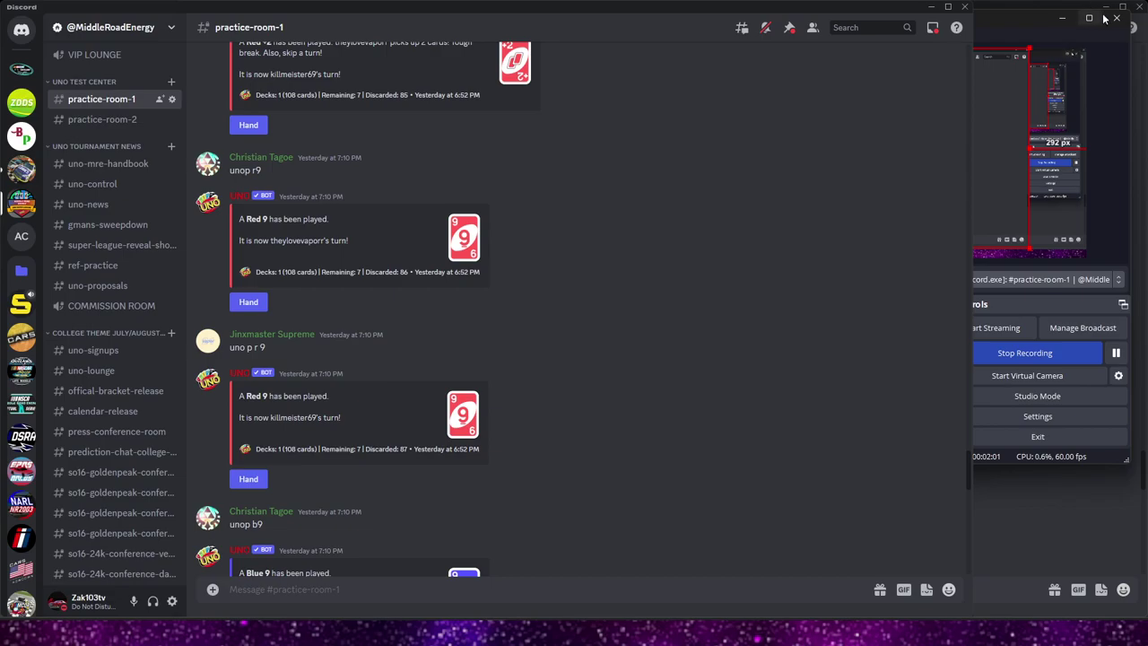
# - Shift the Discord window slightly left, then minimise it to return to OBS
pyautogui.click(931, 8)
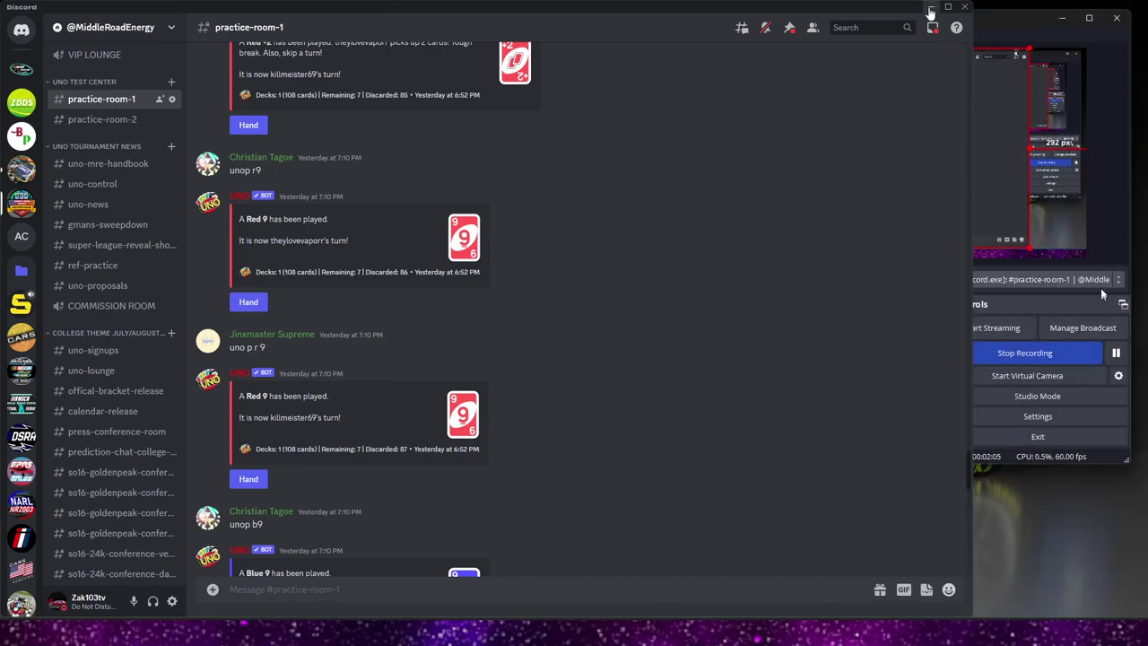
pyautogui.click(1052, 281)
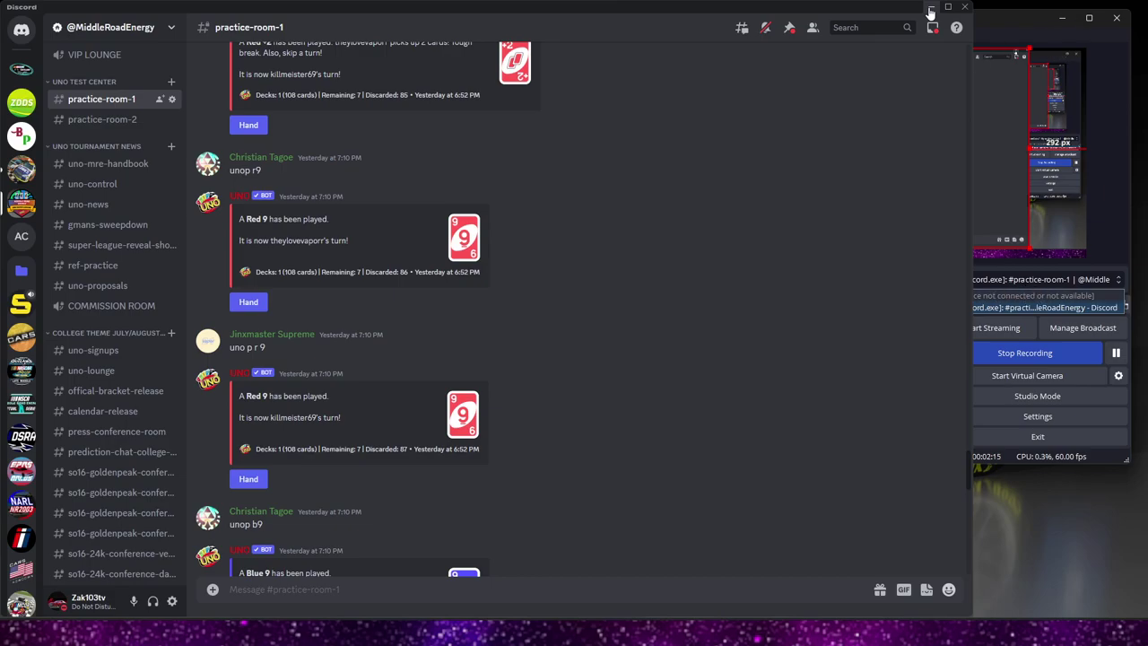
pyautogui.moveTo(930, 11); pyautogui.dragTo(743, 12)
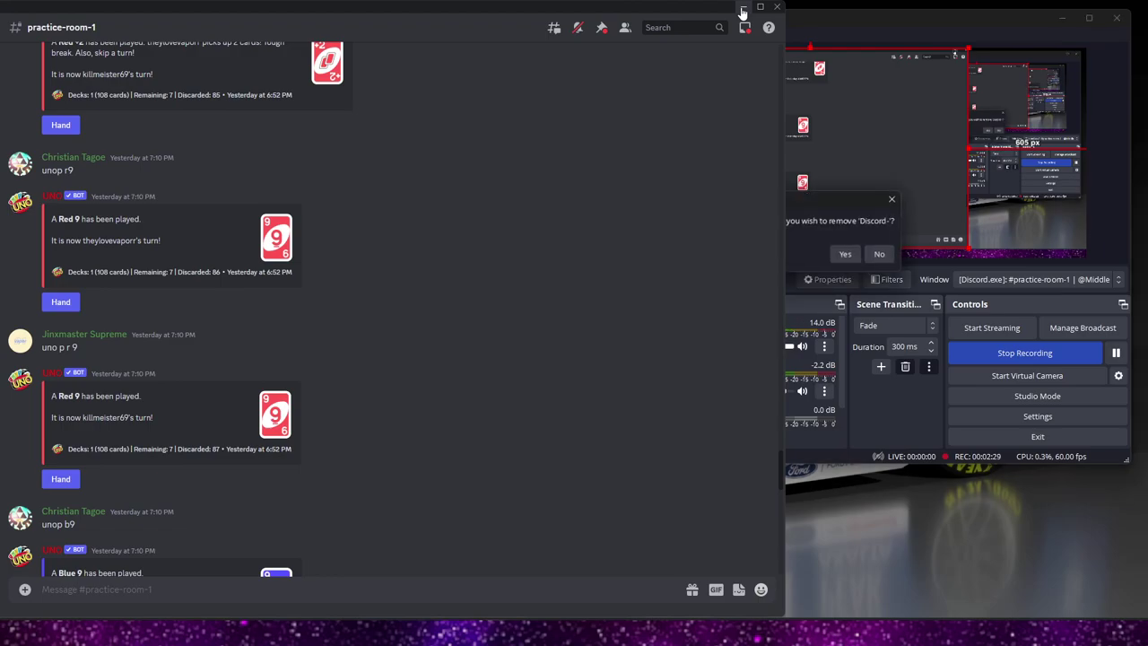
pyautogui.click(743, 9)
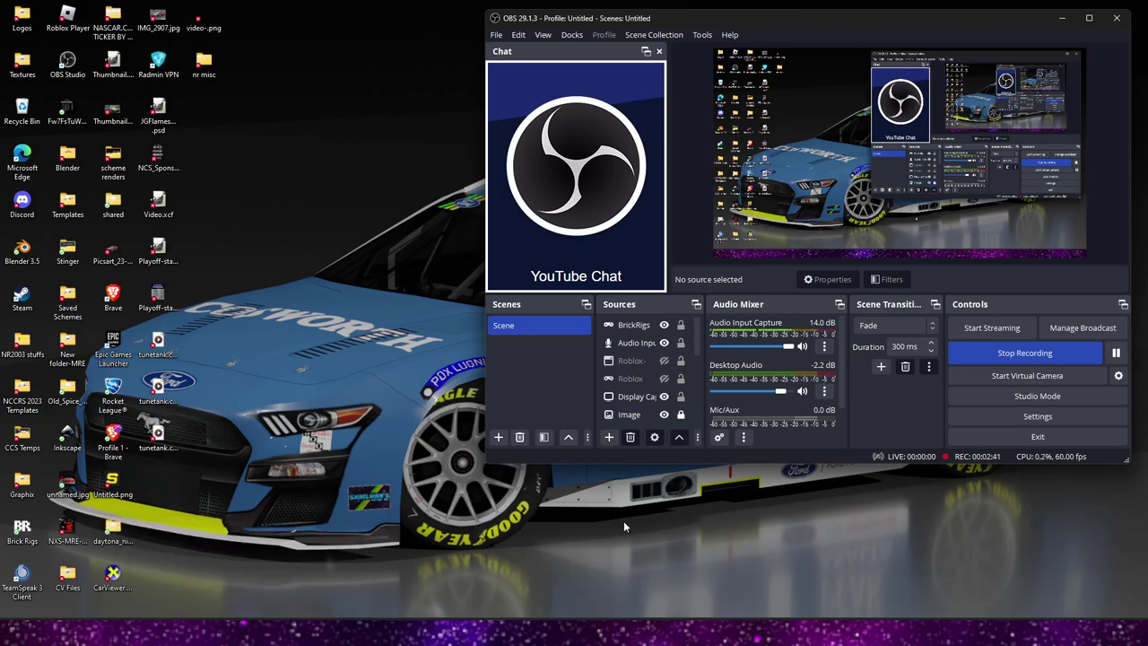
# - Make the MRE group visible, expand it and select the KeepTheScore source
pyautogui.scroll(-5, 651, 394)
pyautogui.scroll(4, 650, 401)
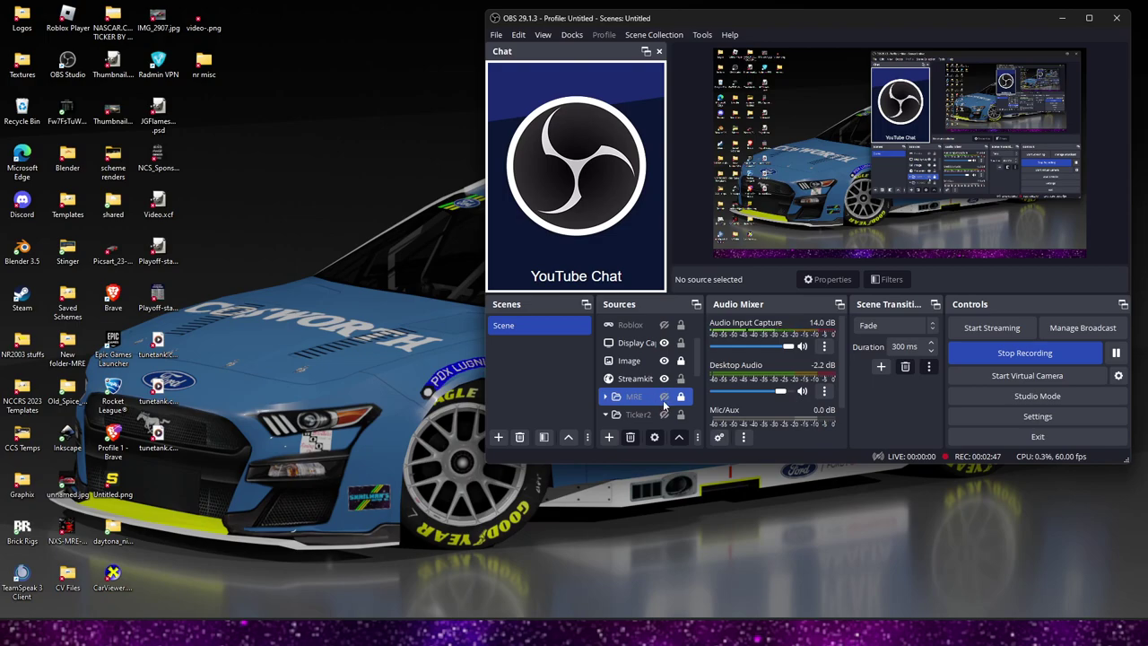
pyautogui.click(663, 400)
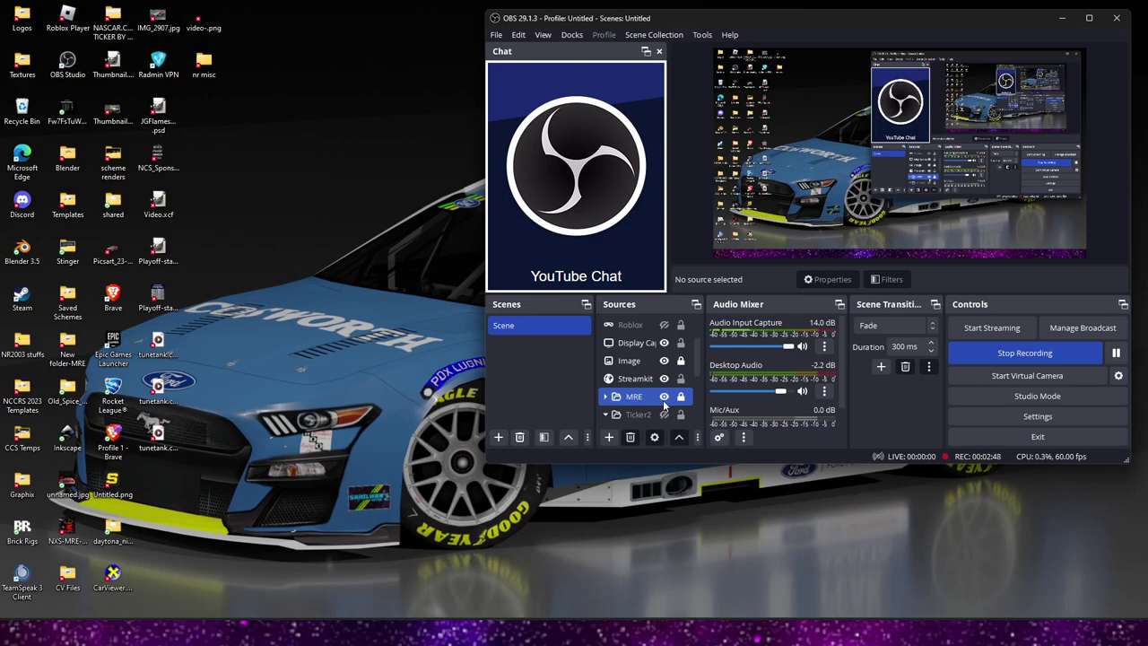
pyautogui.click(606, 396)
pyautogui.scroll(-1, 628, 377)
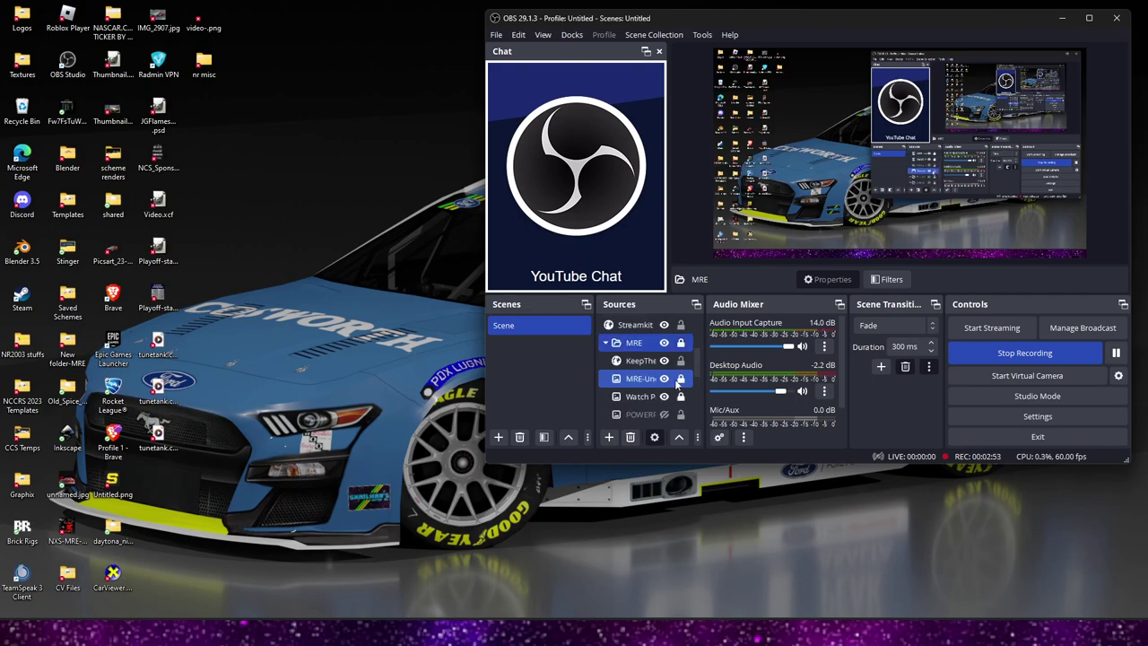
pyautogui.click(632, 366)
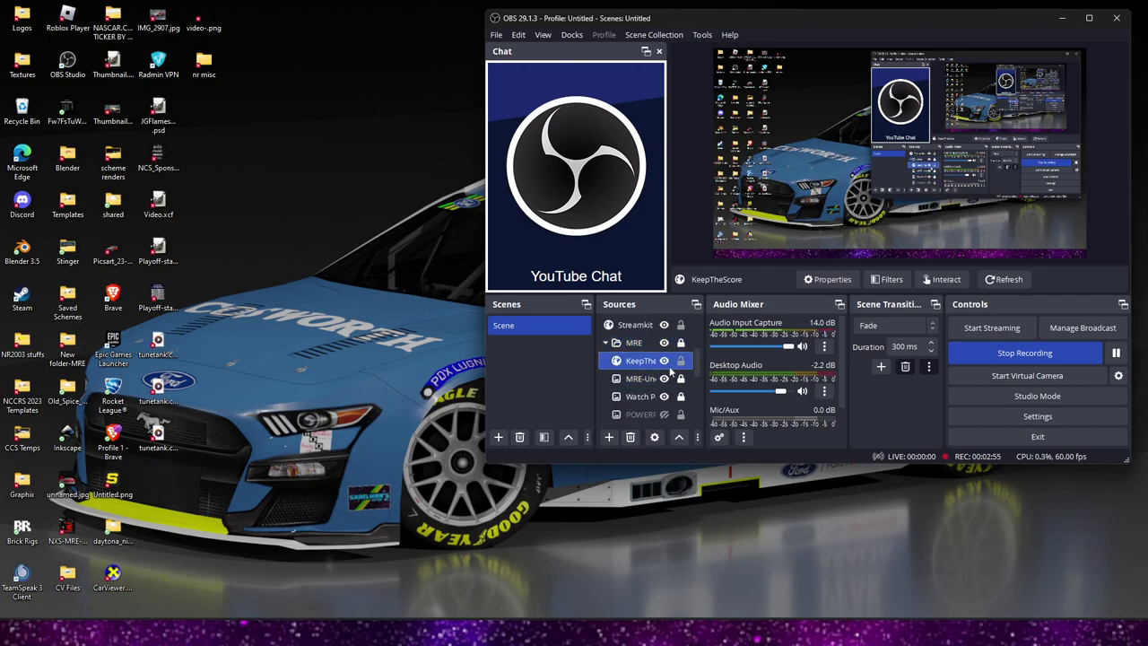
# - Move Display Capture below Watch Party in the Sources order
pyautogui.scroll(4, 645, 359)
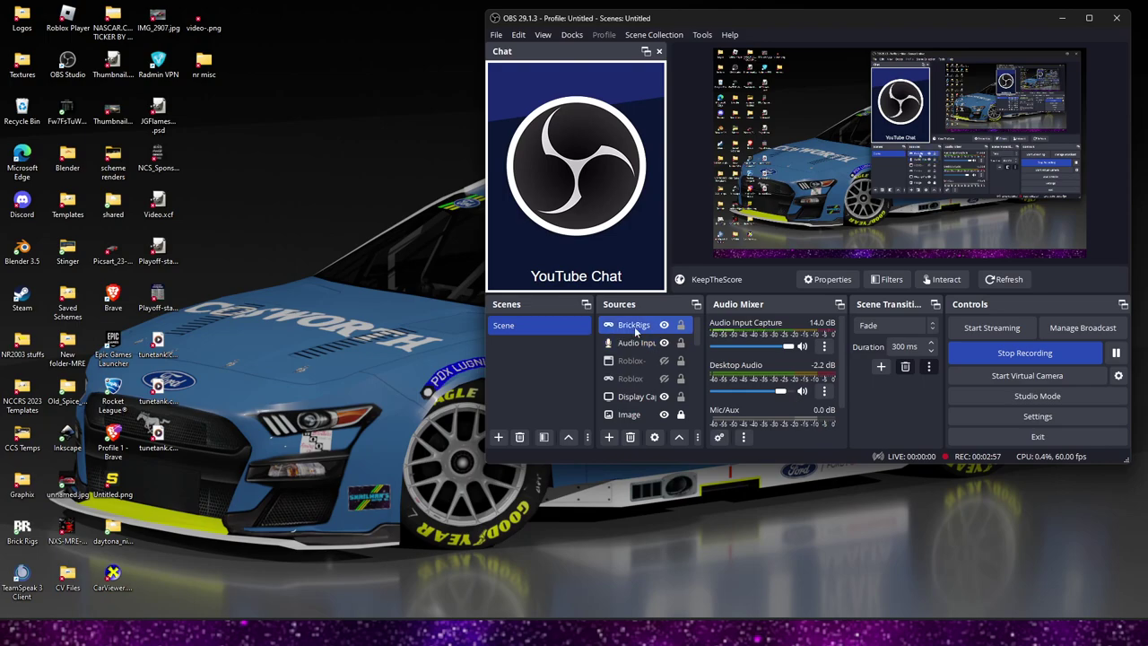
pyautogui.click(632, 396)
pyautogui.moveTo(628, 399); pyautogui.dragTo(650, 416)
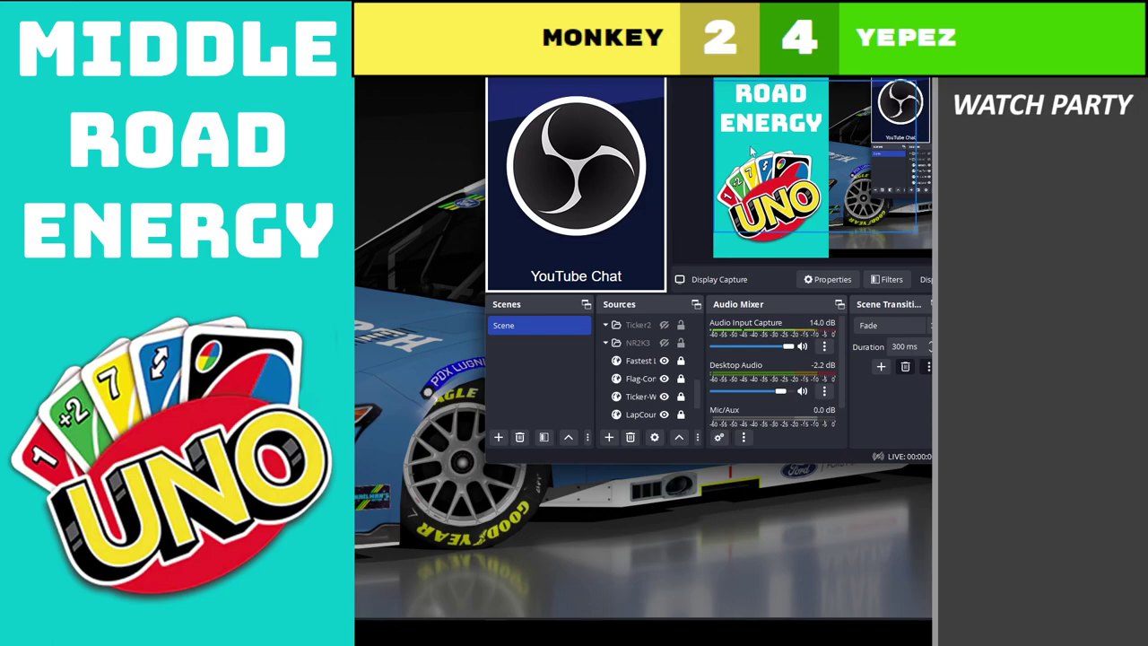
pyautogui.scroll(-1, 662, 397)
pyautogui.click(660, 415)
pyautogui.scroll(3, 660, 415)
pyautogui.click(652, 380)
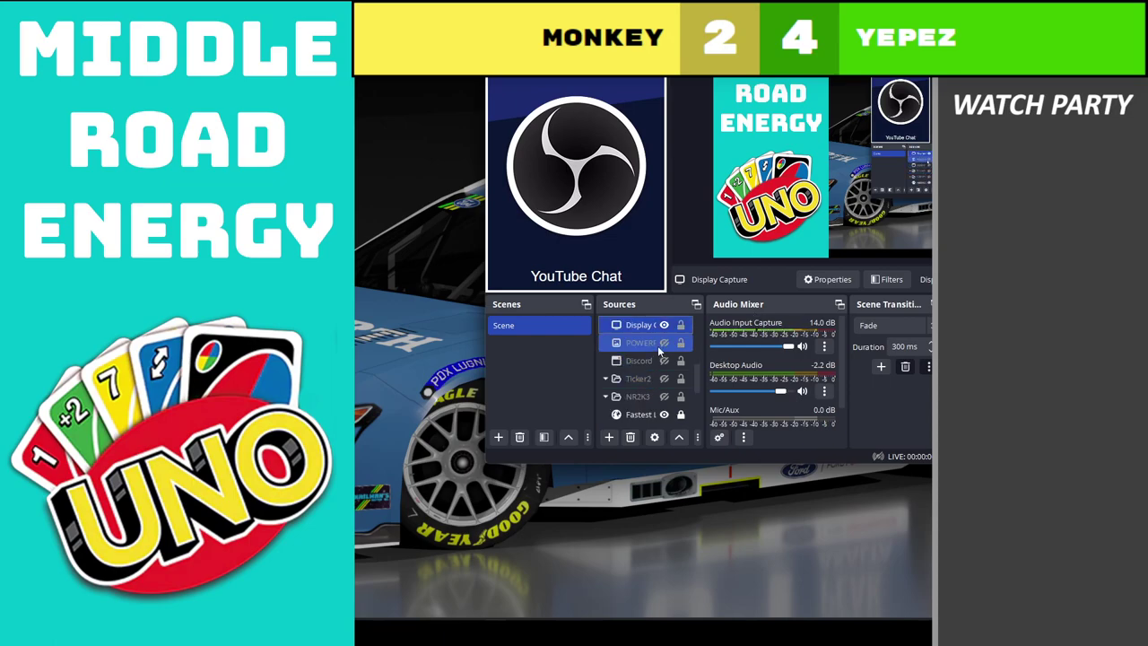
pyautogui.keyDown('ctrl'); pyautogui.click(664, 398); pyautogui.keyUp('ctrl')
pyautogui.click(664, 397)
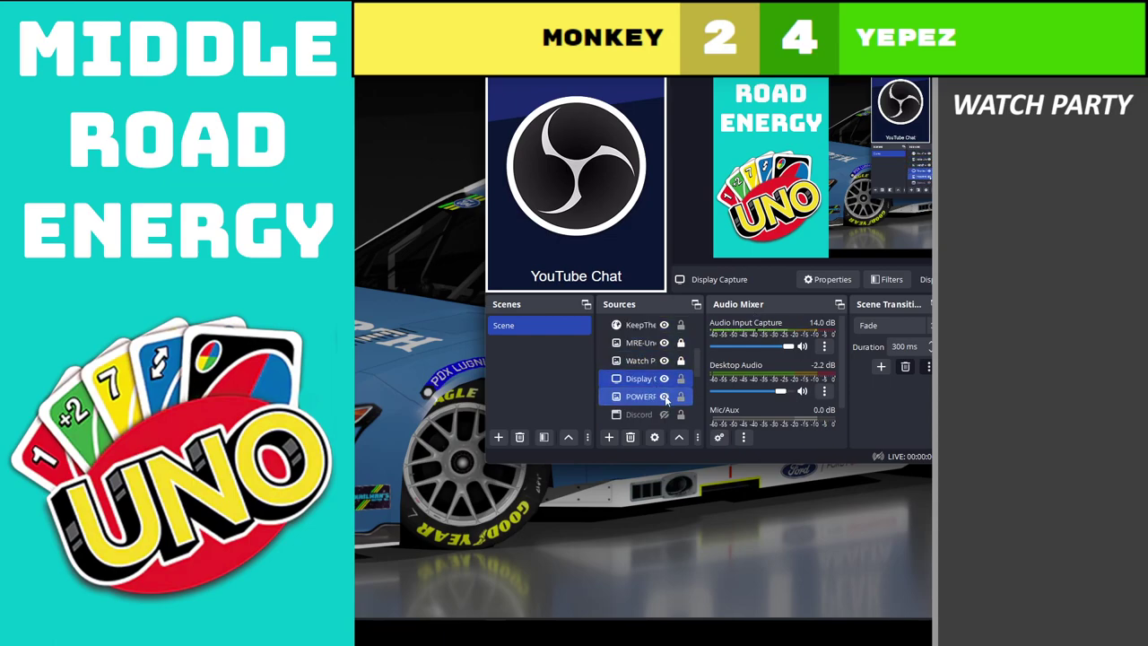
pyautogui.click(664, 398)
pyautogui.click(663, 398)
pyautogui.click(665, 398)
pyautogui.keyDown('shift'); pyautogui.click(658, 361); pyautogui.keyUp('shift')
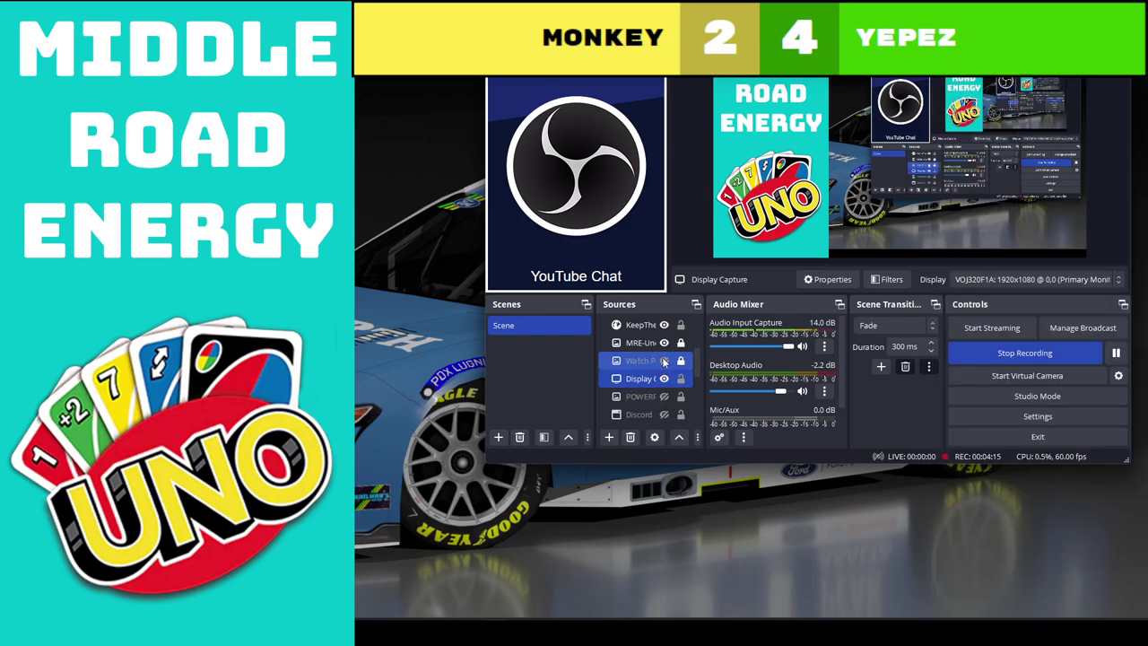
pyautogui.keyDown('ctrl'); pyautogui.click(660, 361); pyautogui.keyUp('ctrl')
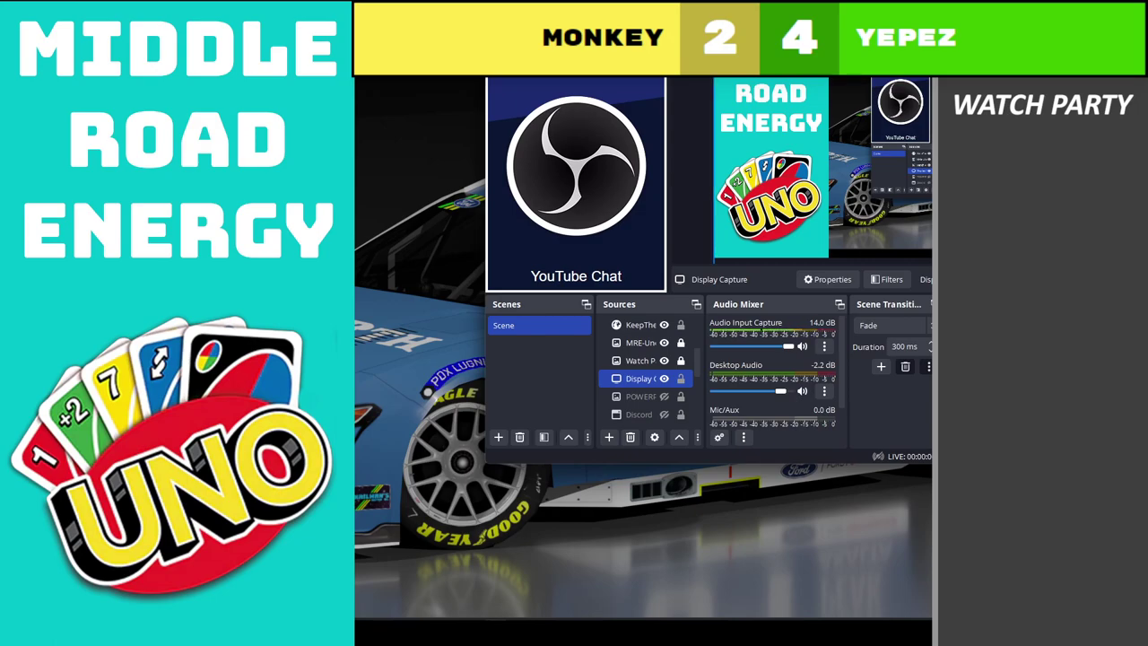
pyautogui.scroll(5, 645, 367)
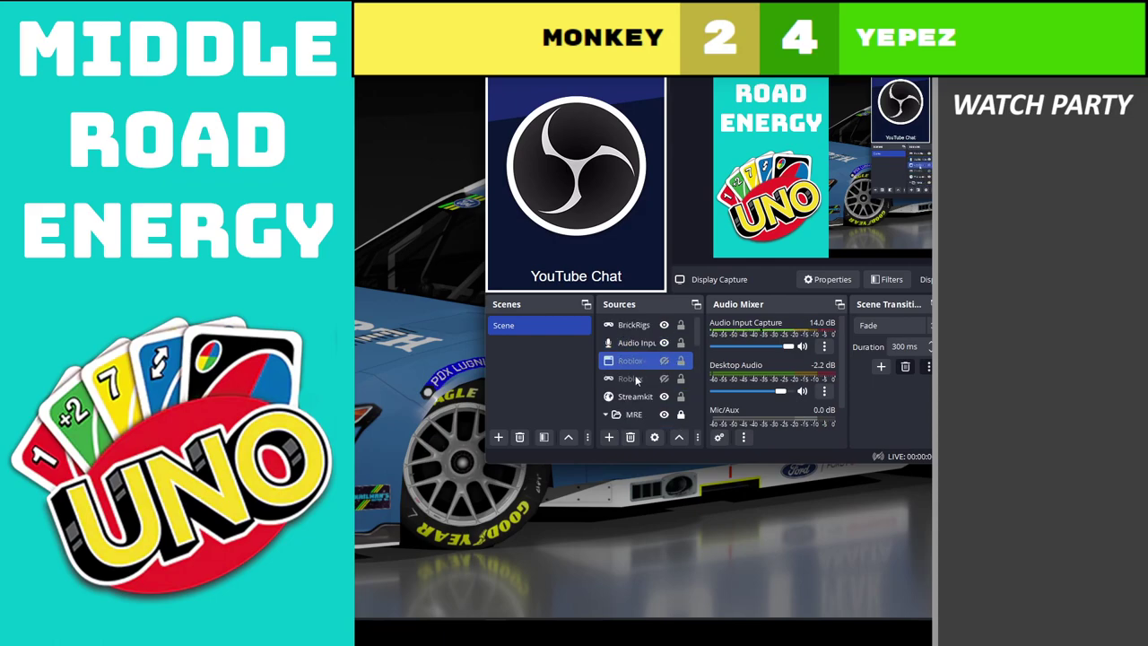
# - Move the image source to the top of the OBS Sources list
pyautogui.hotkey('alt', 'Tab')
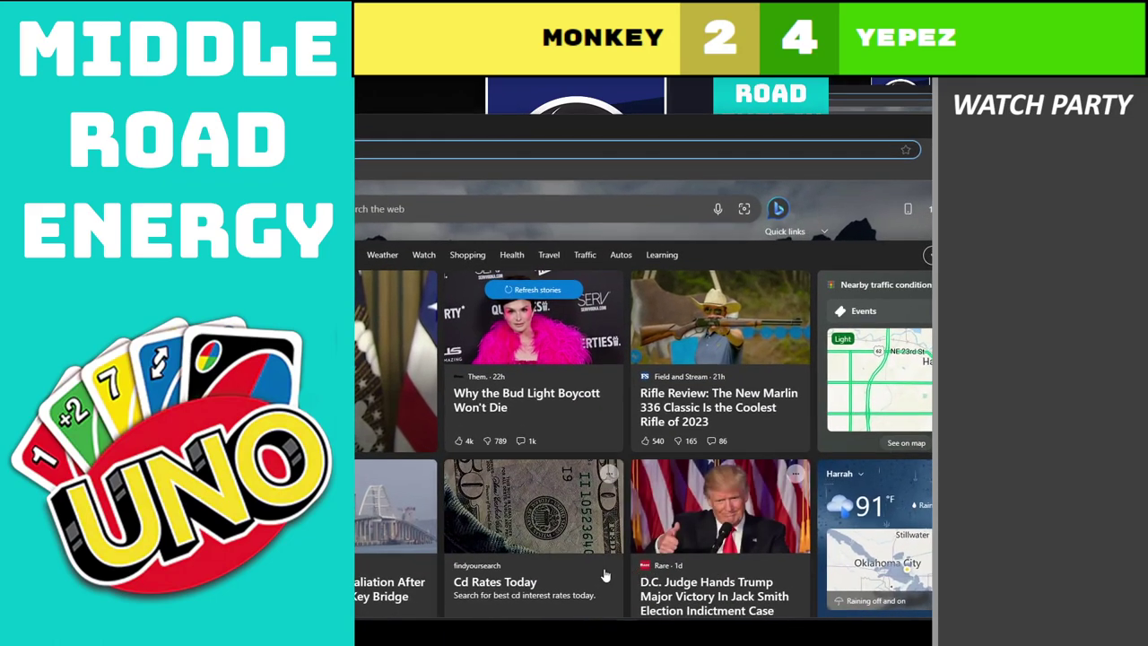
pyautogui.hotkey('alt', 'Tab')
pyautogui.scroll(-3, 630, 405)
pyautogui.moveTo(630, 406); pyautogui.dragTo(667, 415)
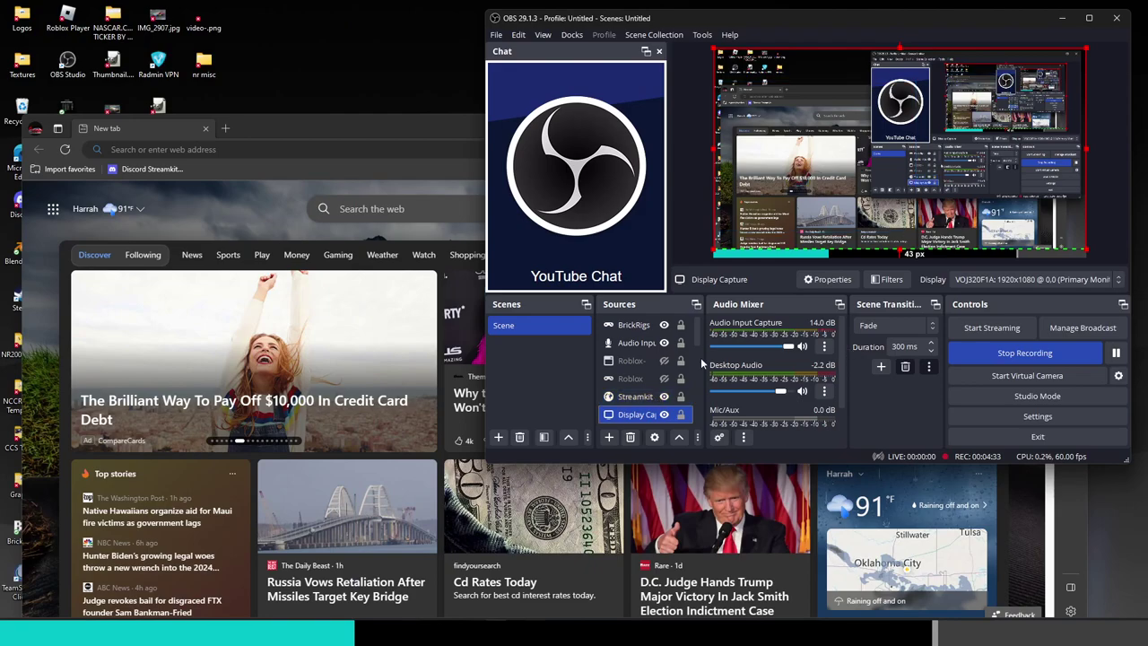
# - Open the Discord StreamKit overlay page in Edge and raise the window on screen
pyautogui.click(274, 142)
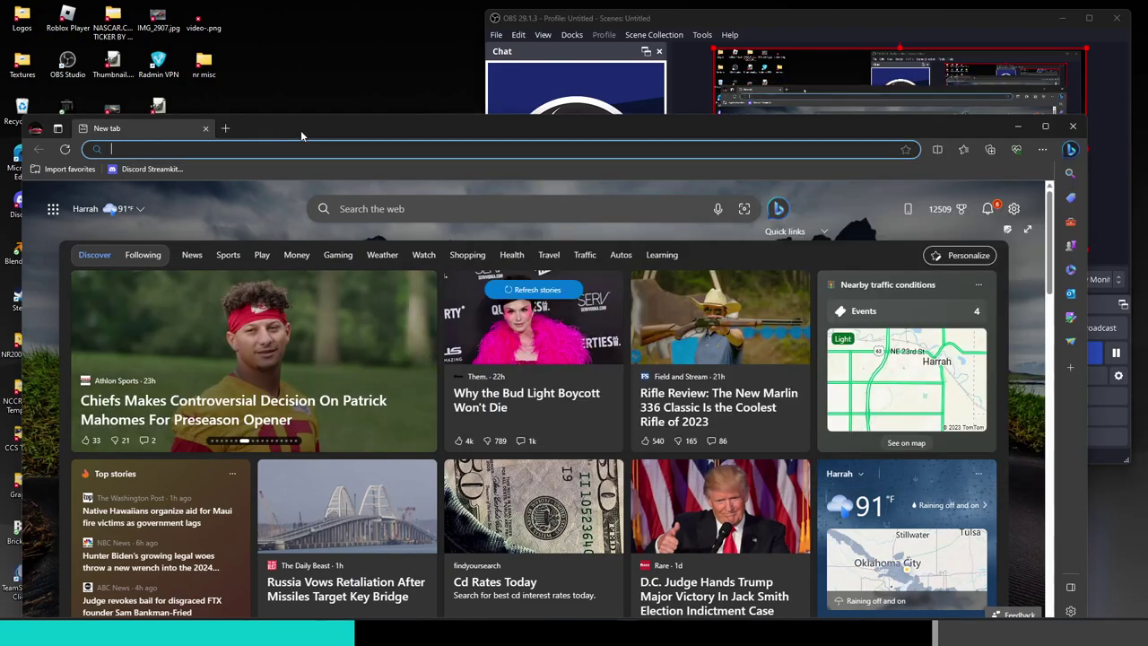
pyautogui.click(143, 169)
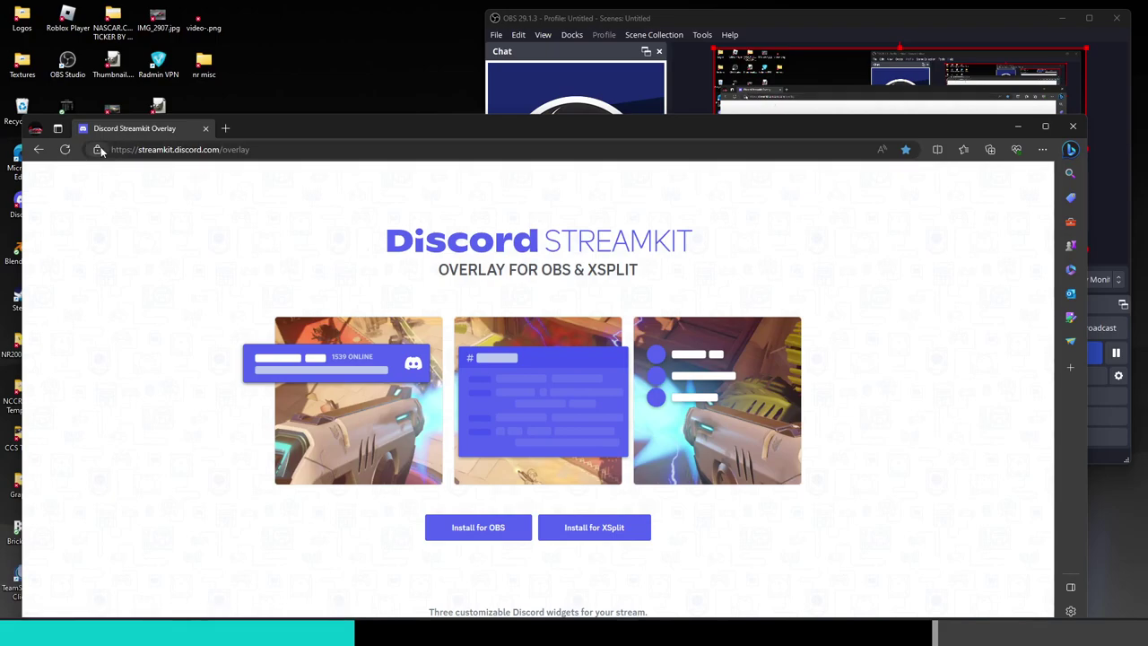
pyautogui.moveTo(111, 150); pyautogui.dragTo(252, 147)
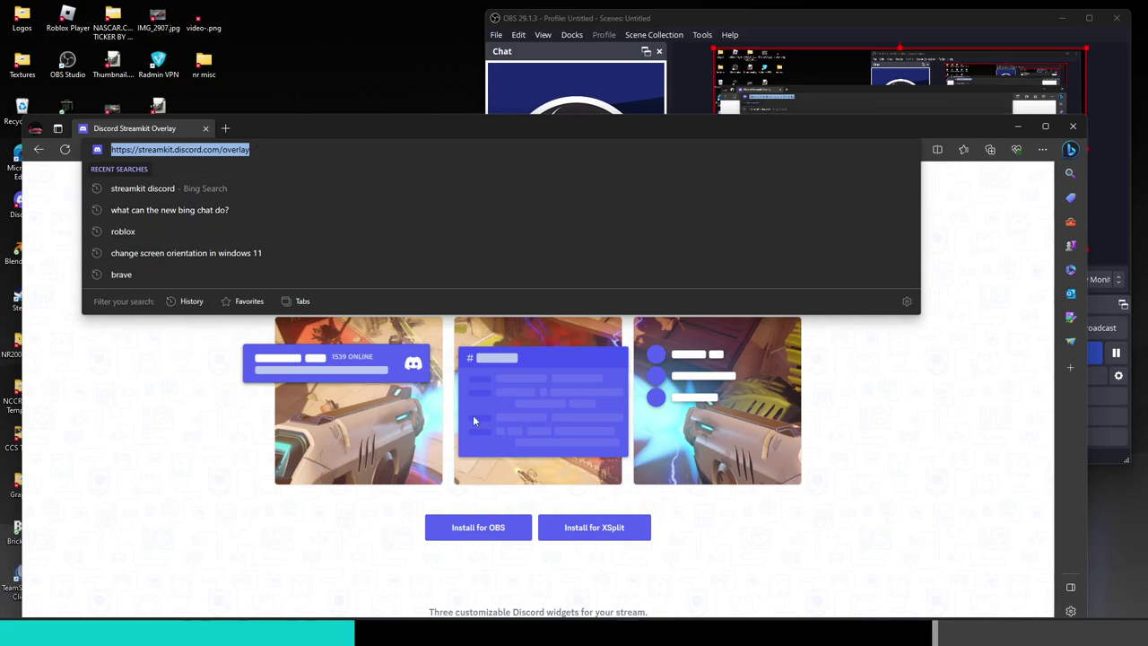
pyautogui.click(936, 447)
pyautogui.moveTo(531, 131); pyautogui.dragTo(549, 26)
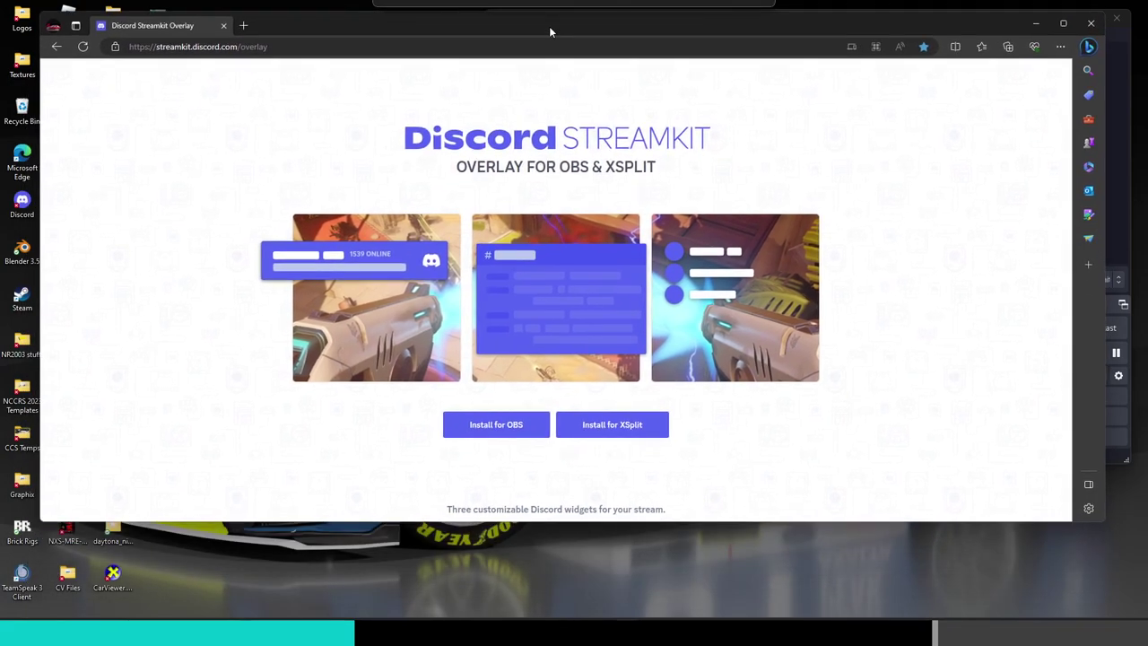
# - Open the OBS widget configuration and pick the STINGER server
pyautogui.click(615, 423)
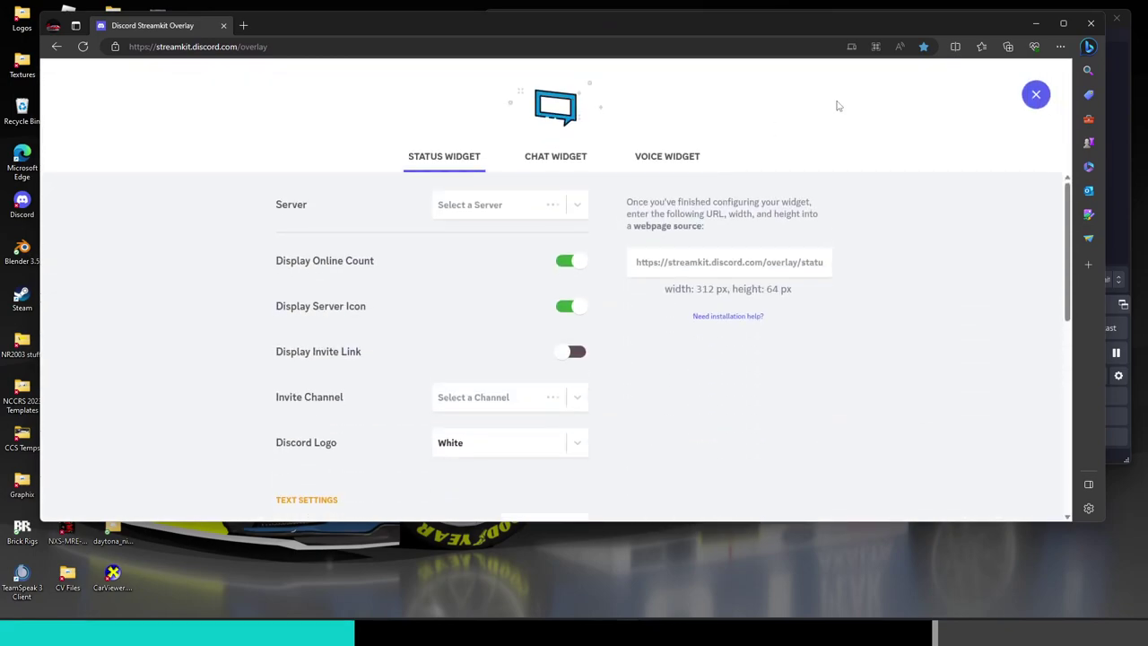
pyautogui.click(1037, 99)
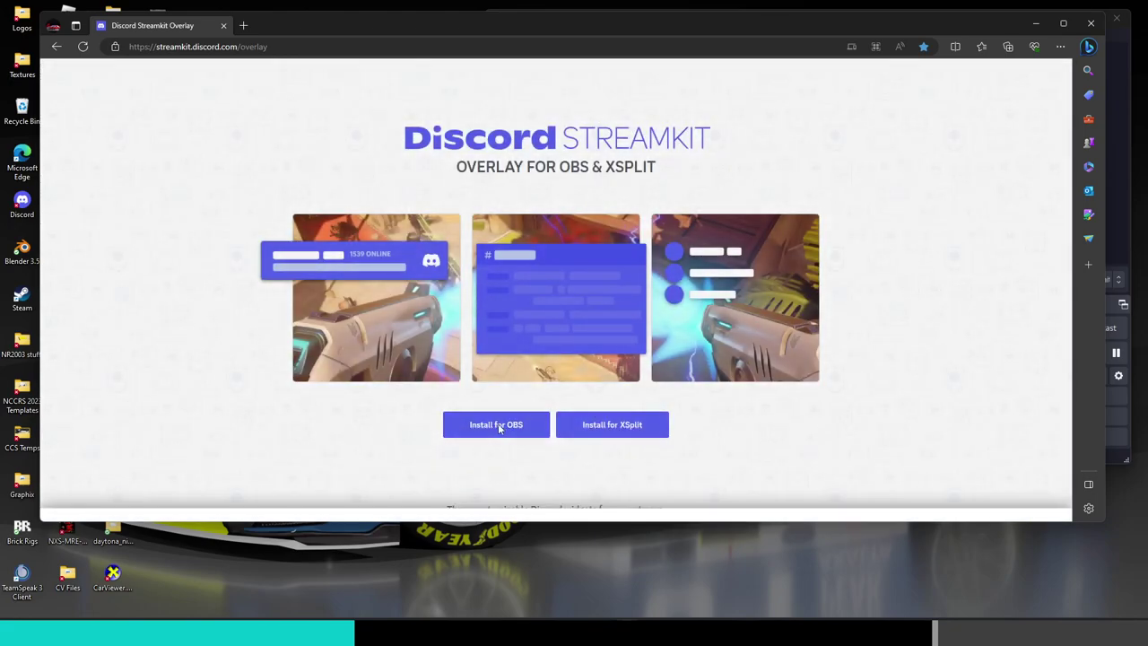
pyautogui.click(499, 425)
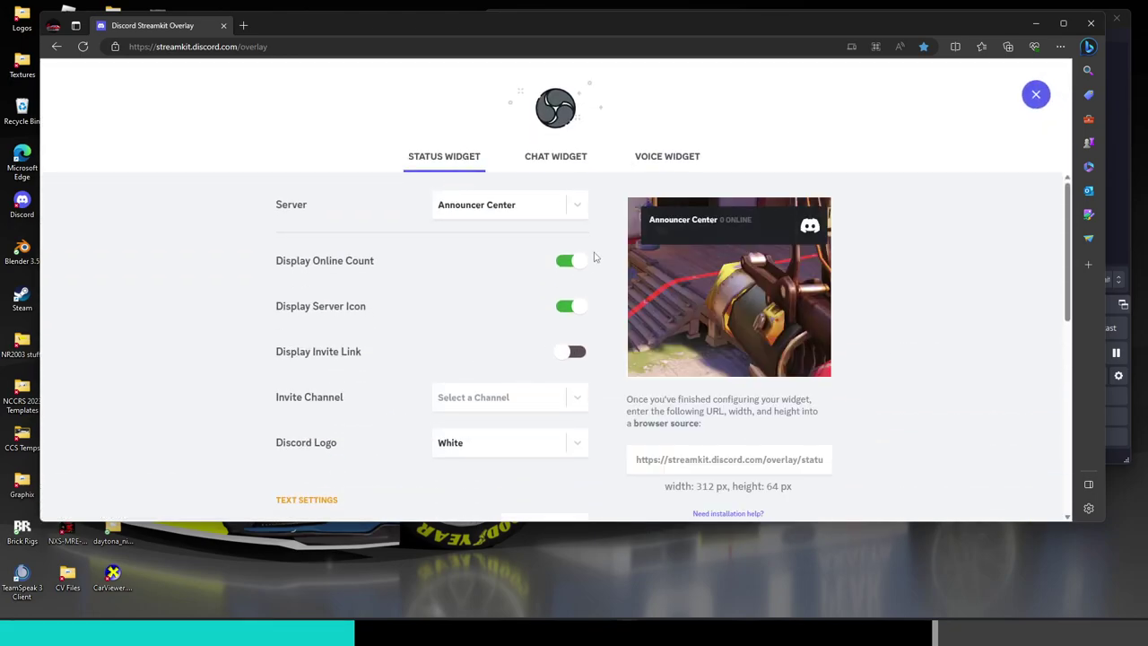
pyautogui.click(577, 204)
pyautogui.scroll(2, 496, 279)
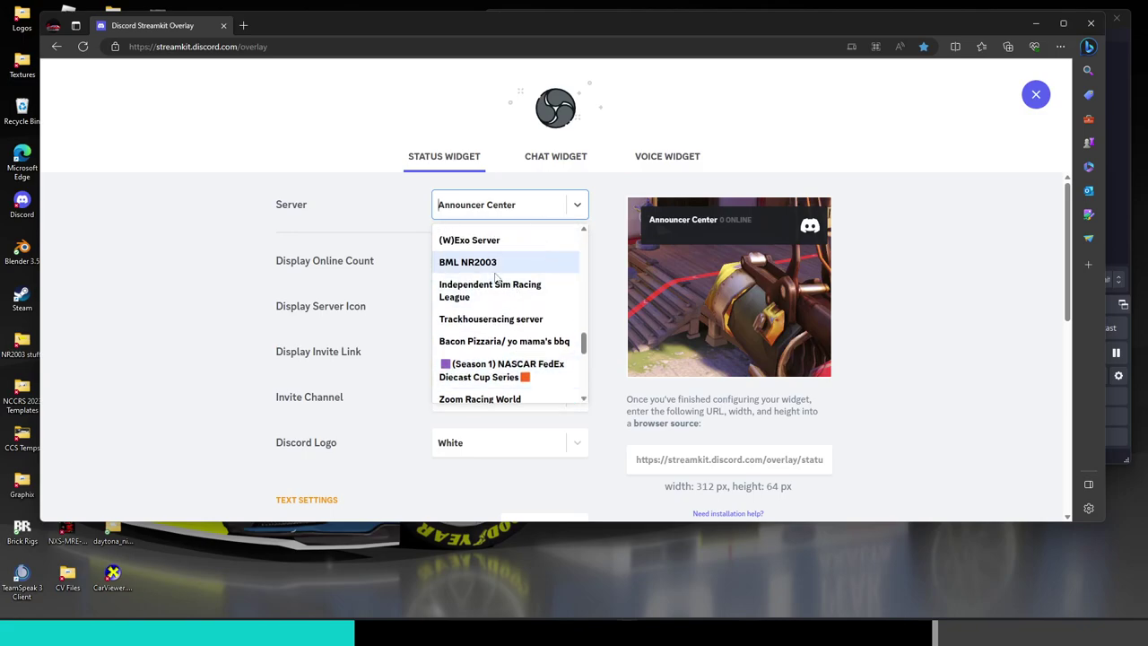
pyautogui.scroll(2, 487, 339)
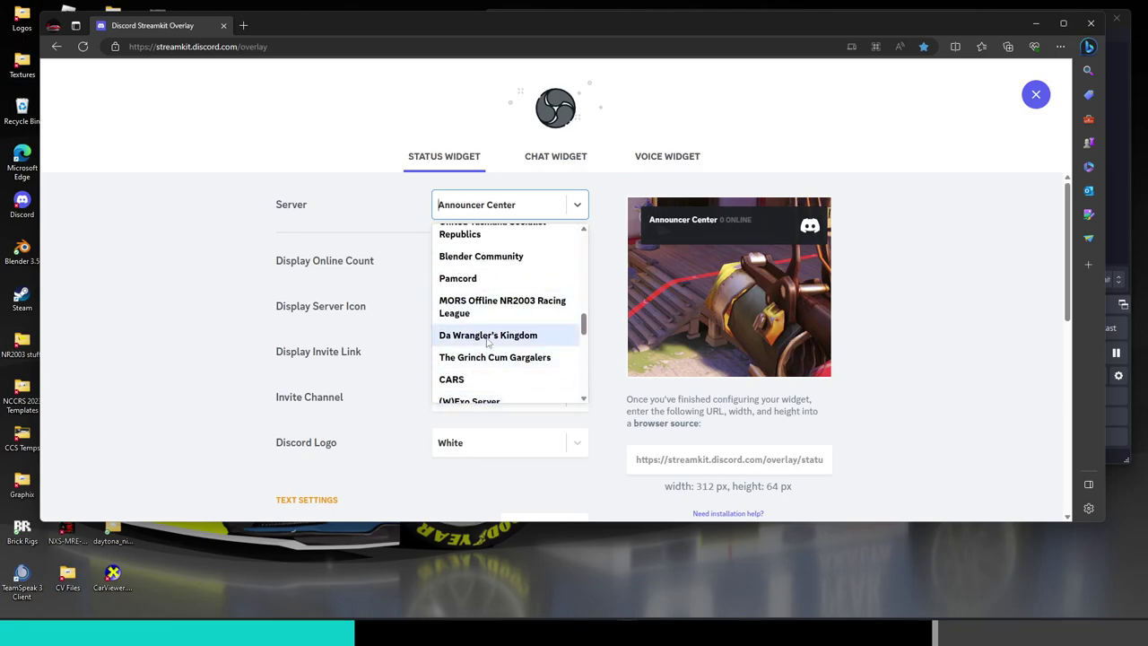
pyautogui.scroll(5, 488, 339)
pyautogui.click(473, 369)
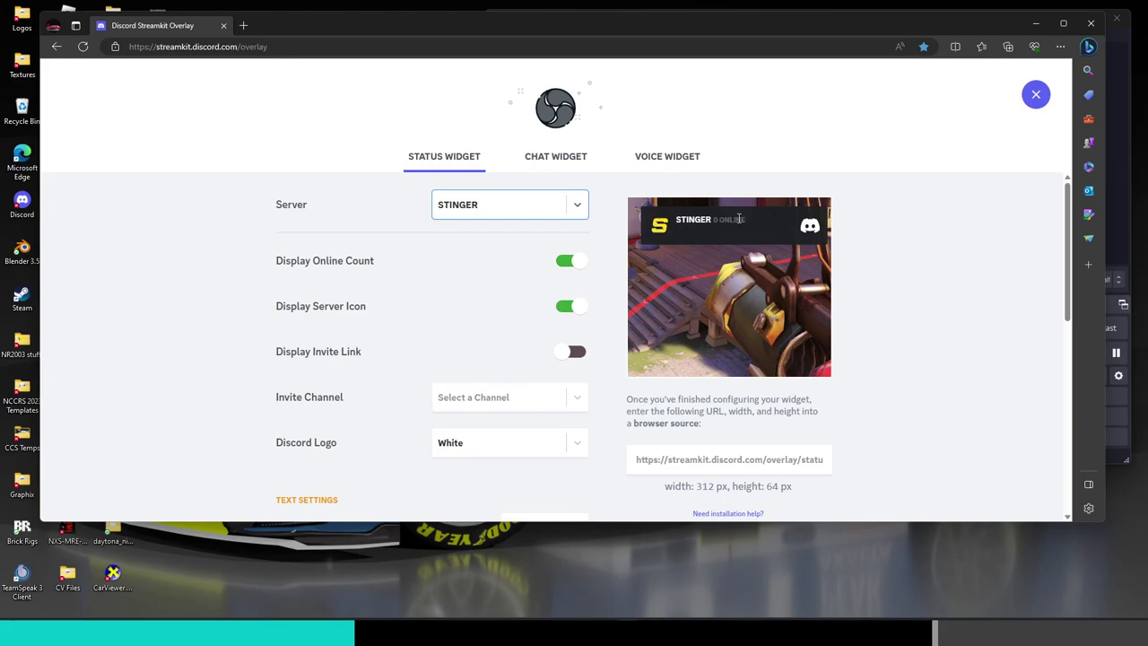
# - Switch the widget's server to Announcer Center
pyautogui.click(538, 207)
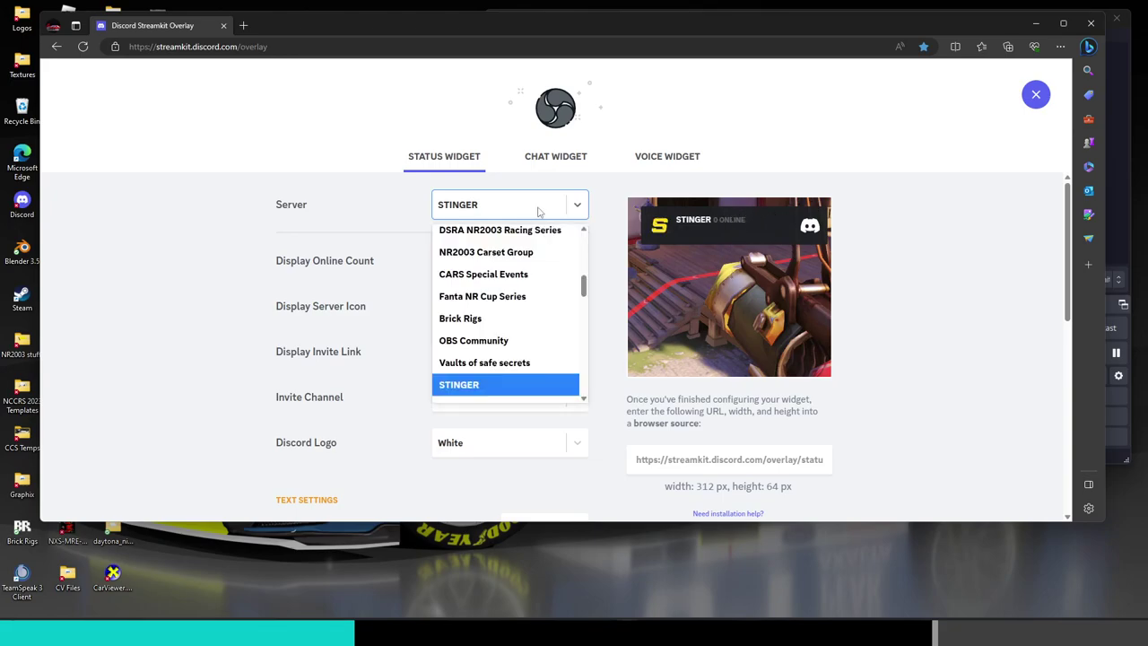
pyautogui.scroll(-2, 537, 321)
pyautogui.scroll(-10, 536, 323)
pyautogui.scroll(-3, 489, 341)
pyautogui.scroll(4, 491, 332)
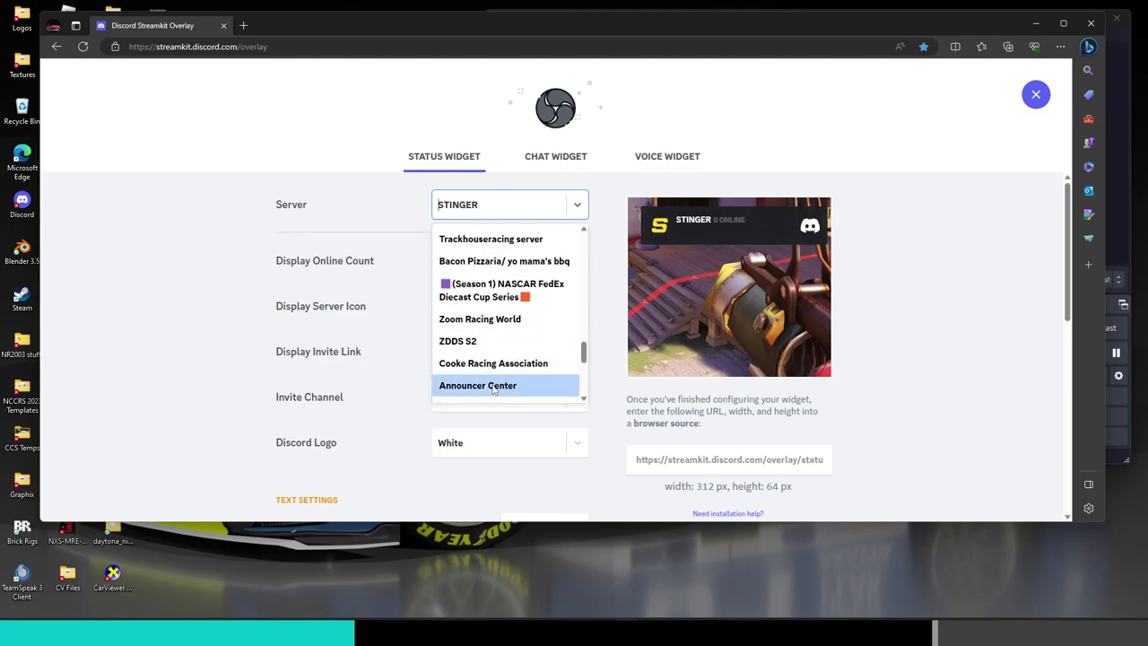
pyautogui.click(494, 385)
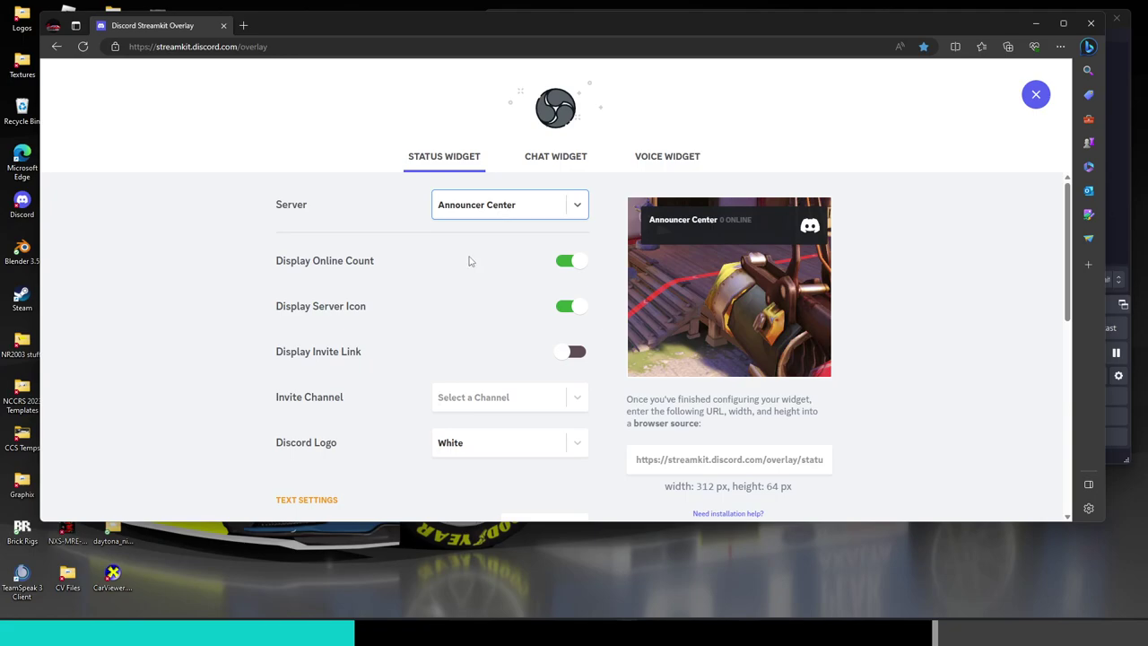
# - Keep online count and server icon shown, and set the invite channel to discussion
pyautogui.click(569, 267)
pyautogui.click(569, 267)
pyautogui.click(571, 310)
pyautogui.click(570, 311)
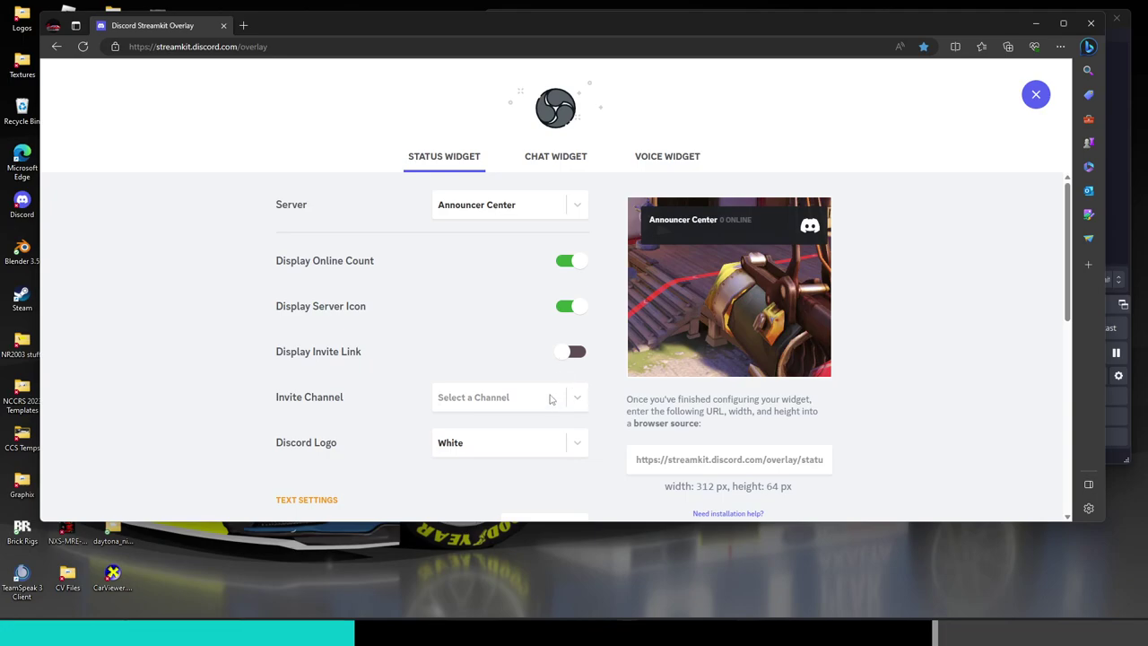
pyautogui.scroll(-1, 551, 399)
pyautogui.click(571, 289)
pyautogui.click(549, 327)
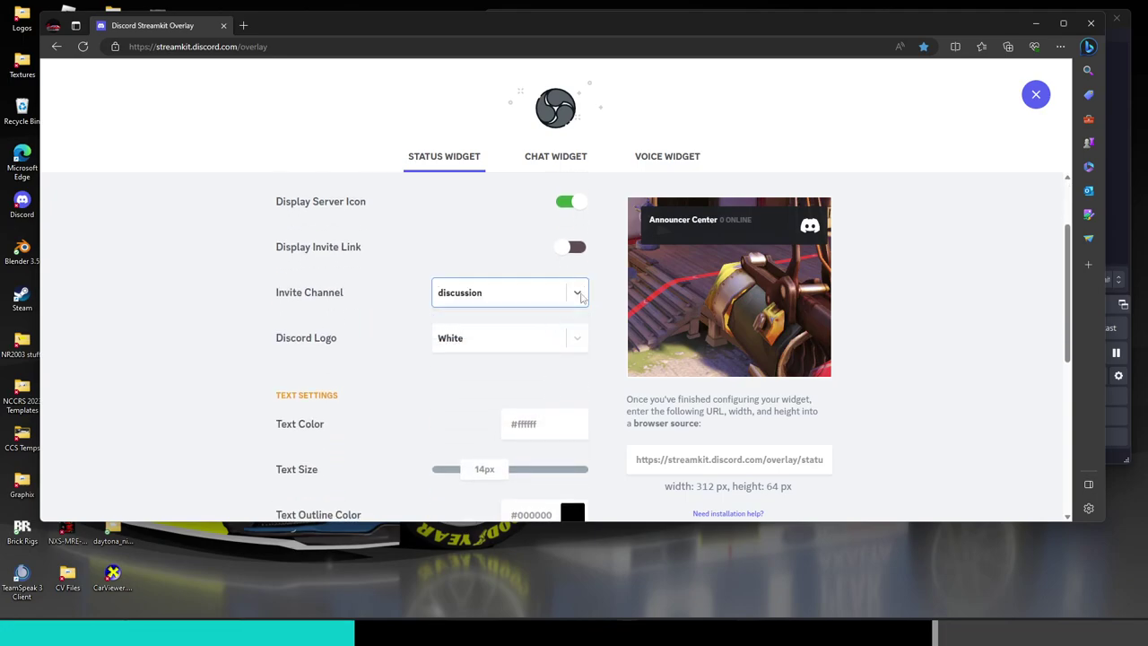
# - Try the Blurple and Black Discord logos, then settle on White
pyautogui.click(550, 337)
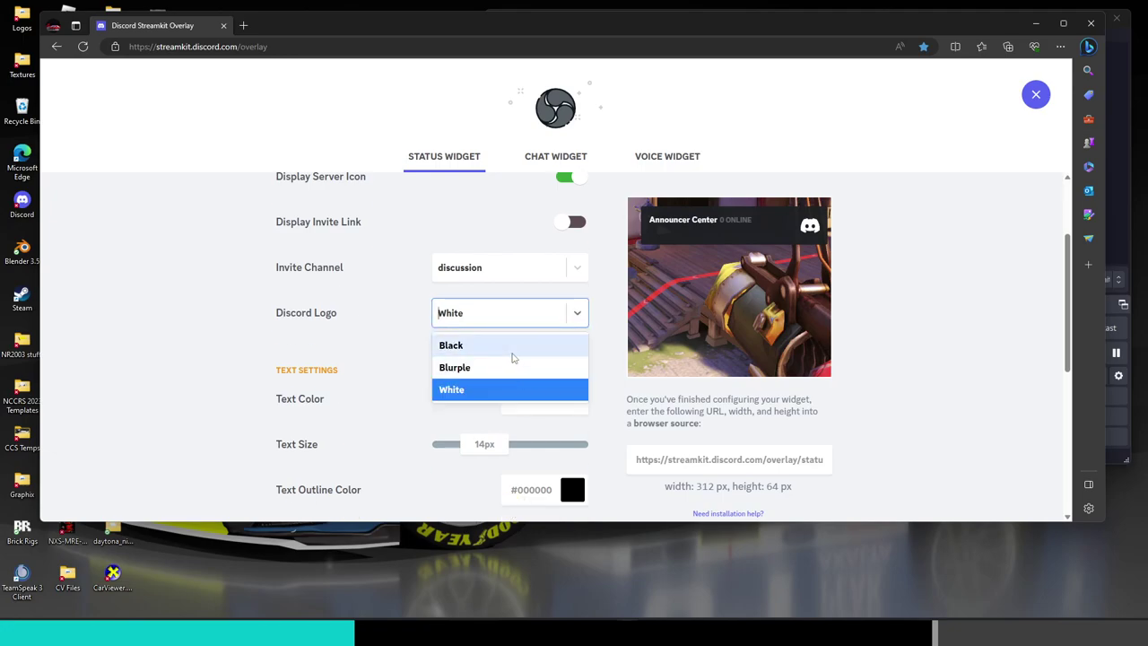
pyautogui.click(514, 367)
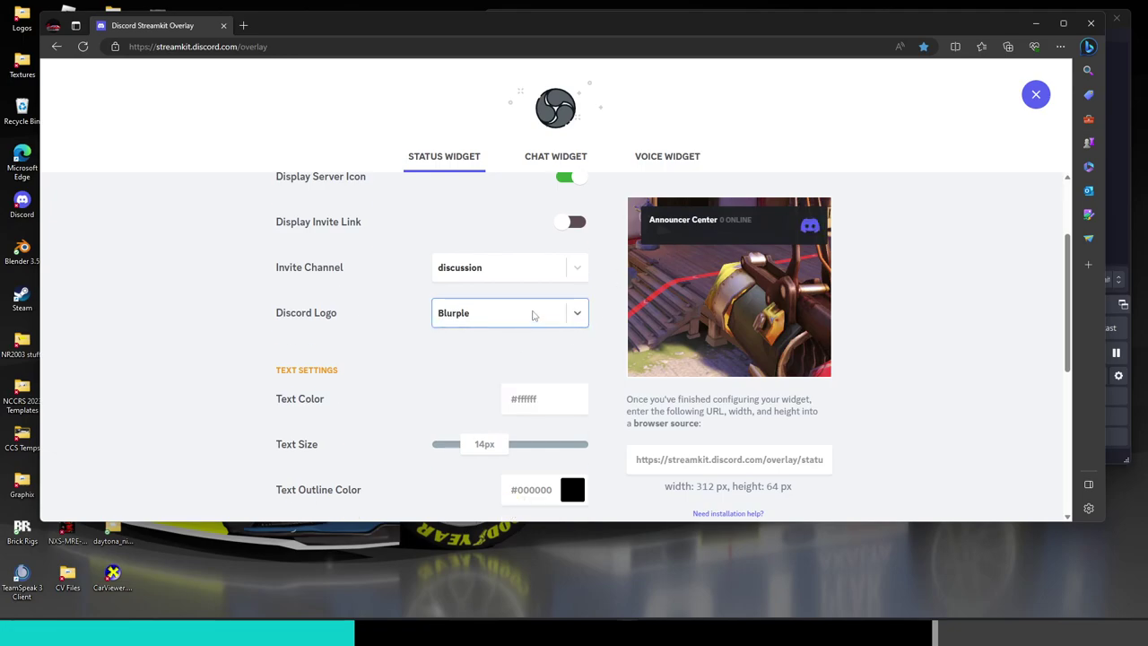
pyautogui.click(533, 319)
pyautogui.click(485, 345)
pyautogui.click(525, 305)
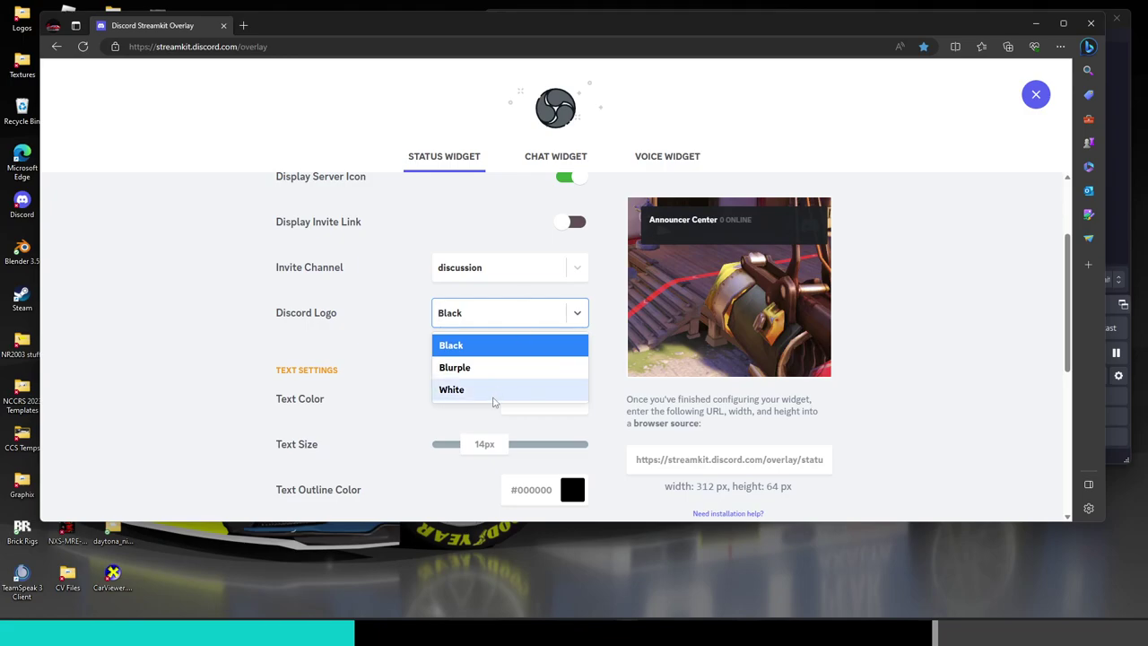
pyautogui.click(494, 395)
pyautogui.scroll(-1, 487, 351)
# - Set the status widget text colour to red #e52020 and adjust its text size
pyautogui.click(537, 302)
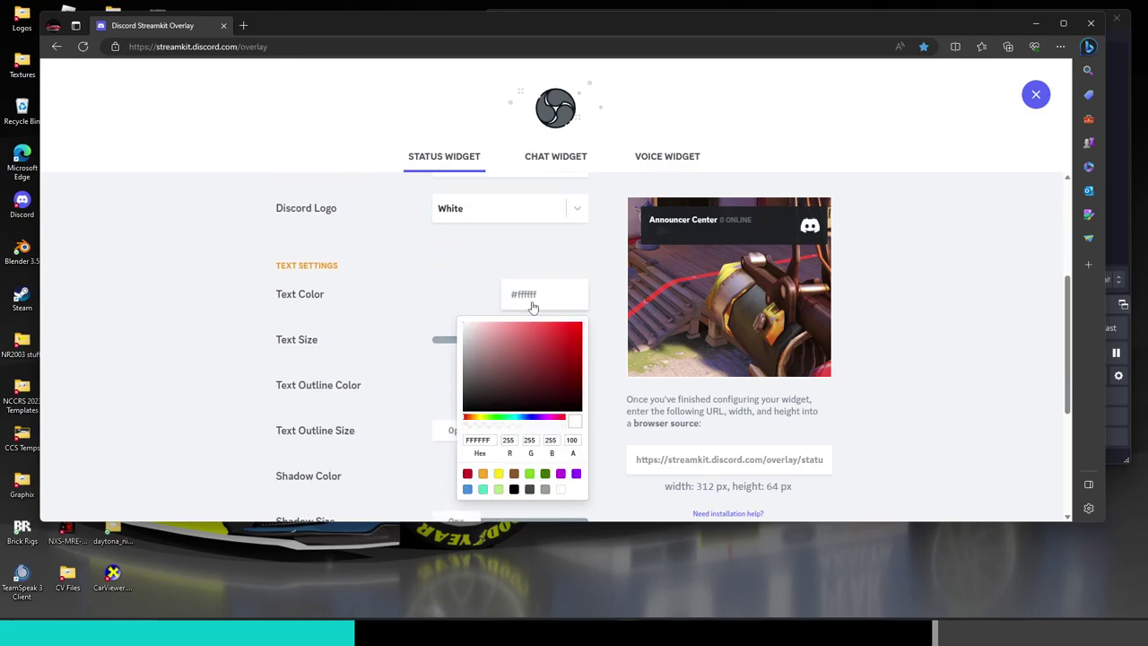
pyautogui.click(534, 354)
pyautogui.moveTo(534, 354); pyautogui.dragTo(565, 331)
pyautogui.click(449, 283)
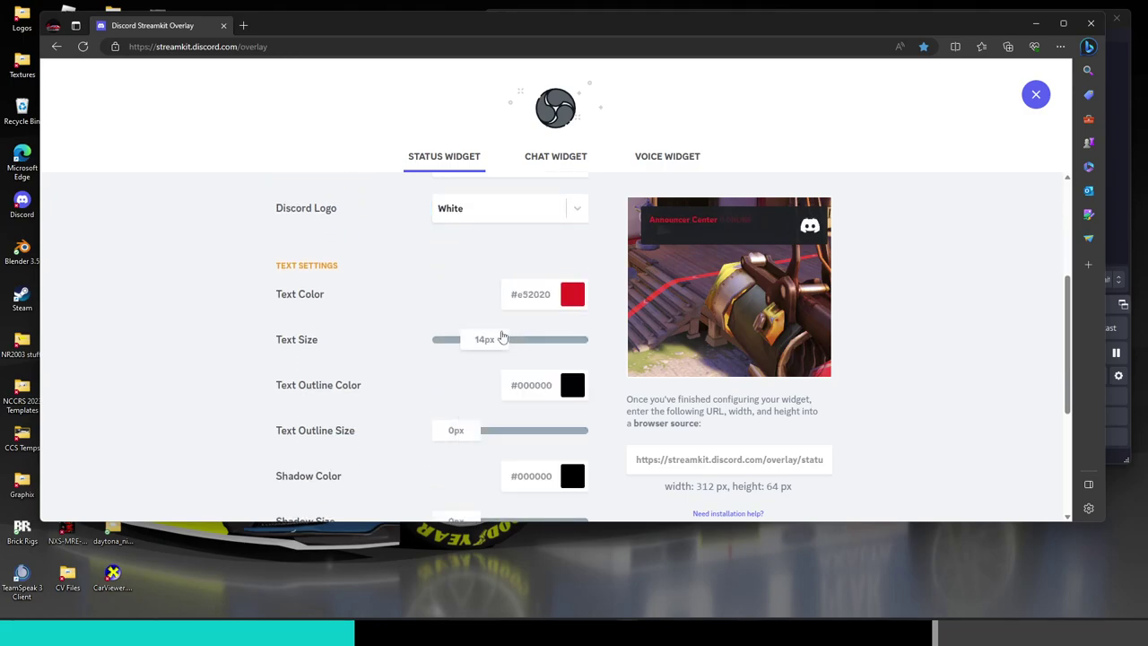
pyautogui.moveTo(487, 343)
pyautogui.mouseDown()
pyautogui.moveTo(538, 343)
pyautogui.moveTo(474, 342)
pyautogui.mouseUp()
pyautogui.scroll(-1, 514, 314)
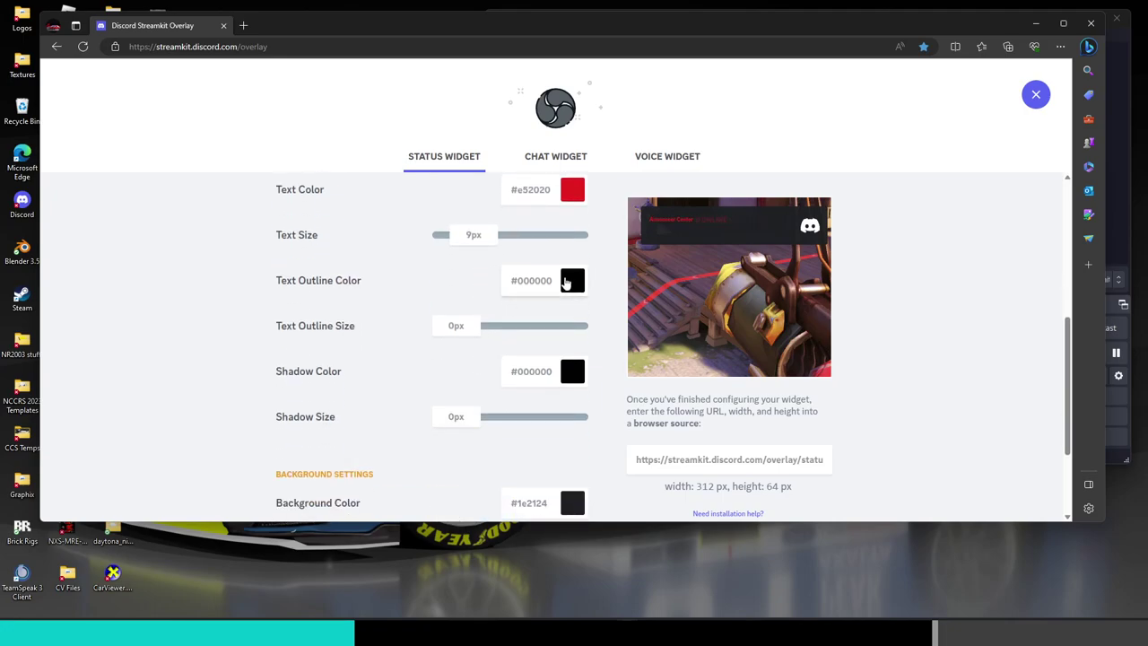
# - Make the text outline white and raise the text shadow to 50px
pyautogui.click(566, 281)
pyautogui.moveTo(543, 356); pyautogui.dragTo(458, 336)
pyautogui.click(413, 272)
pyautogui.scroll(-1, 432, 347)
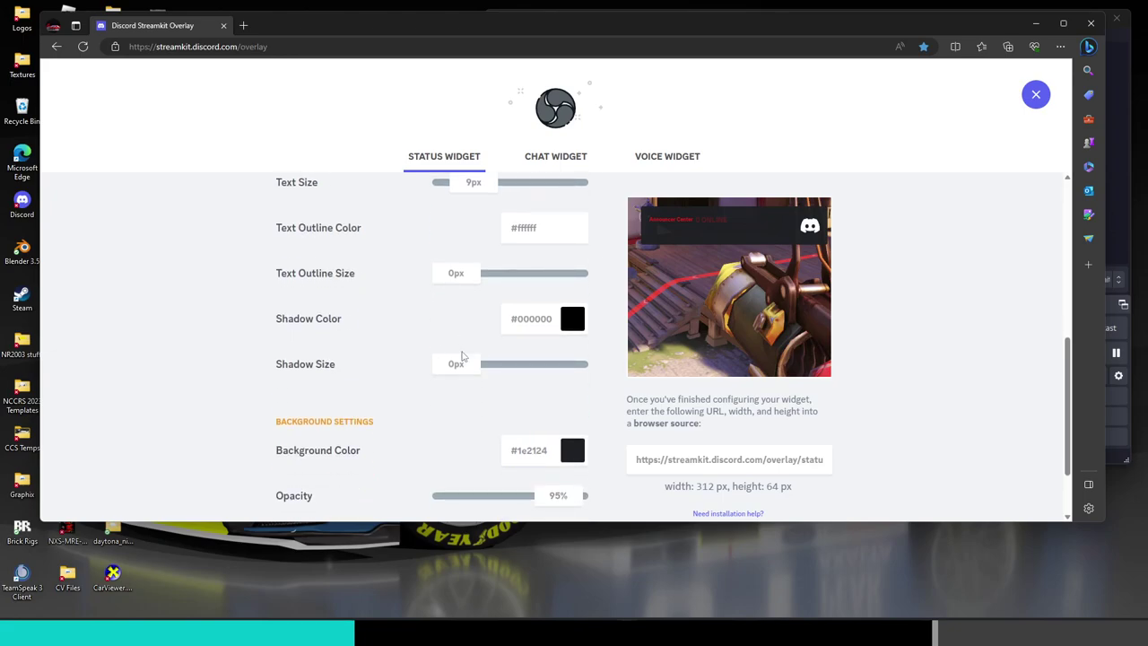
pyautogui.moveTo(455, 364); pyautogui.dragTo(590, 366)
pyautogui.scroll(-2, 383, 378)
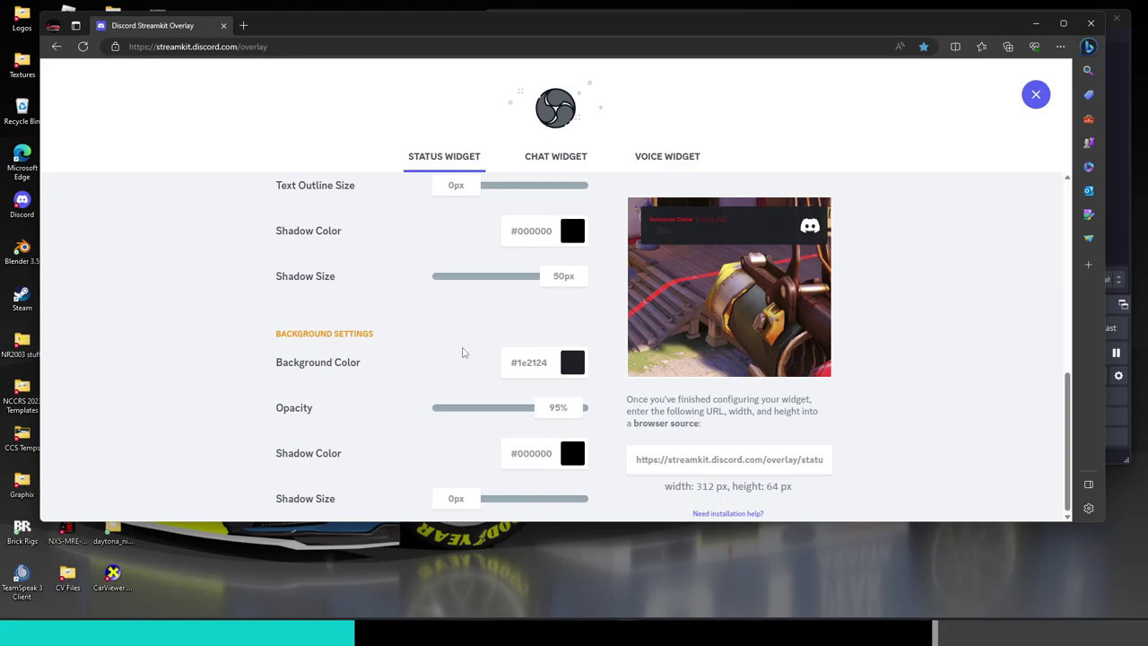
# - Set the widget background to blue #2574c2 at 56% opacity
pyautogui.click(577, 361)
pyautogui.click(557, 411)
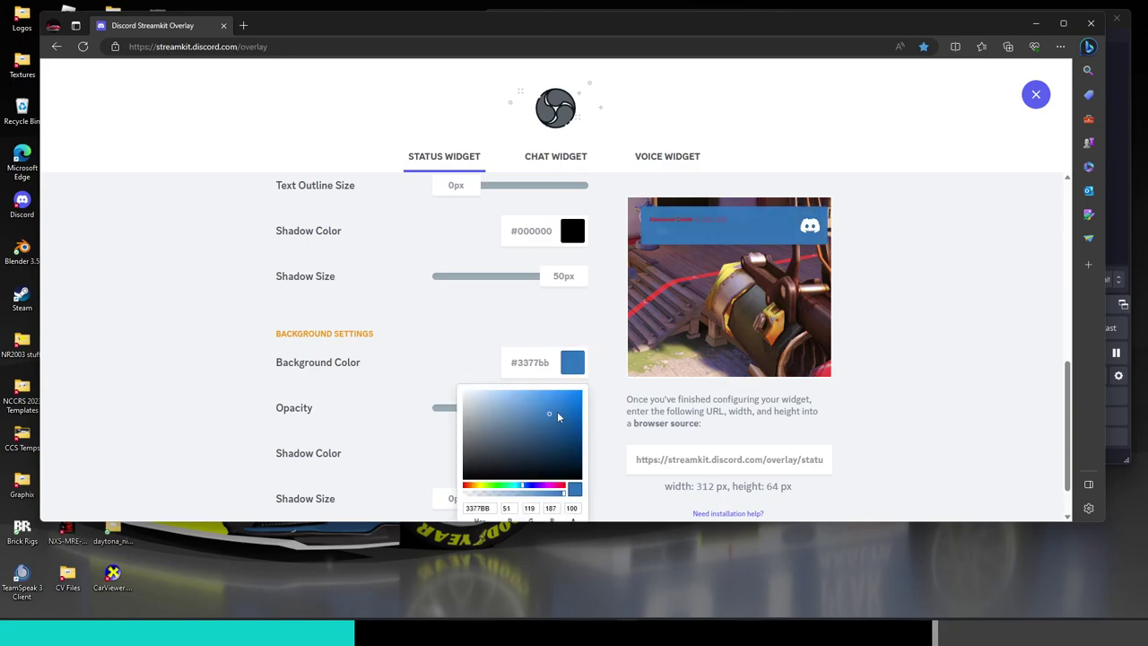
pyautogui.click(362, 292)
pyautogui.moveTo(561, 411); pyautogui.dragTo(516, 410)
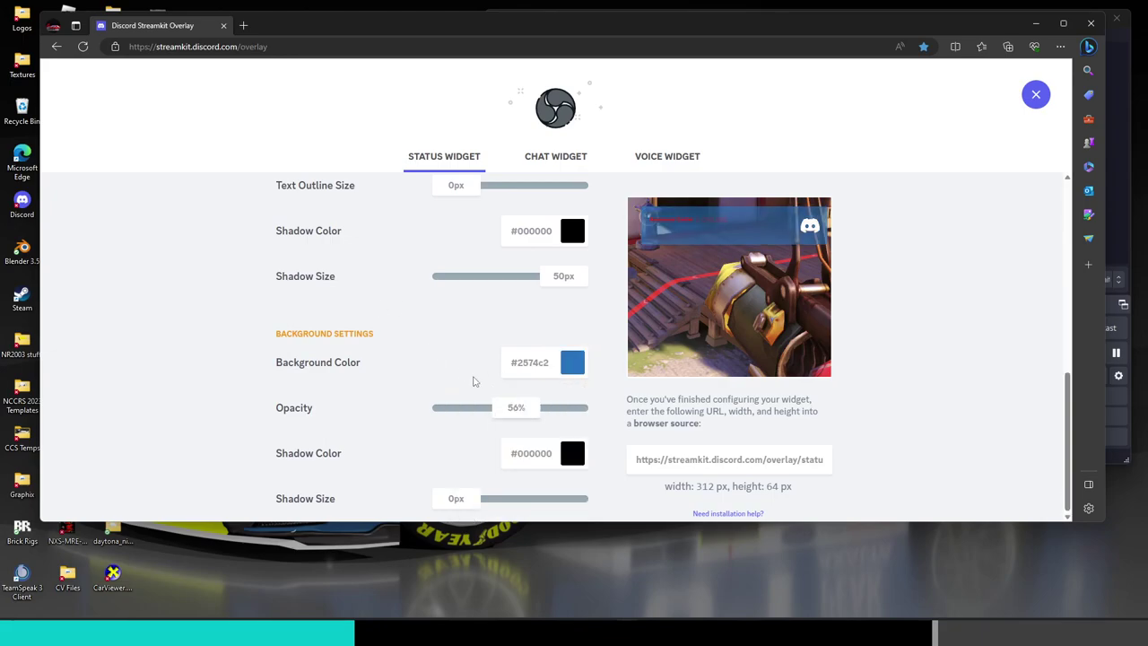
# - Make the background shadow red #e22626
pyautogui.click(573, 453)
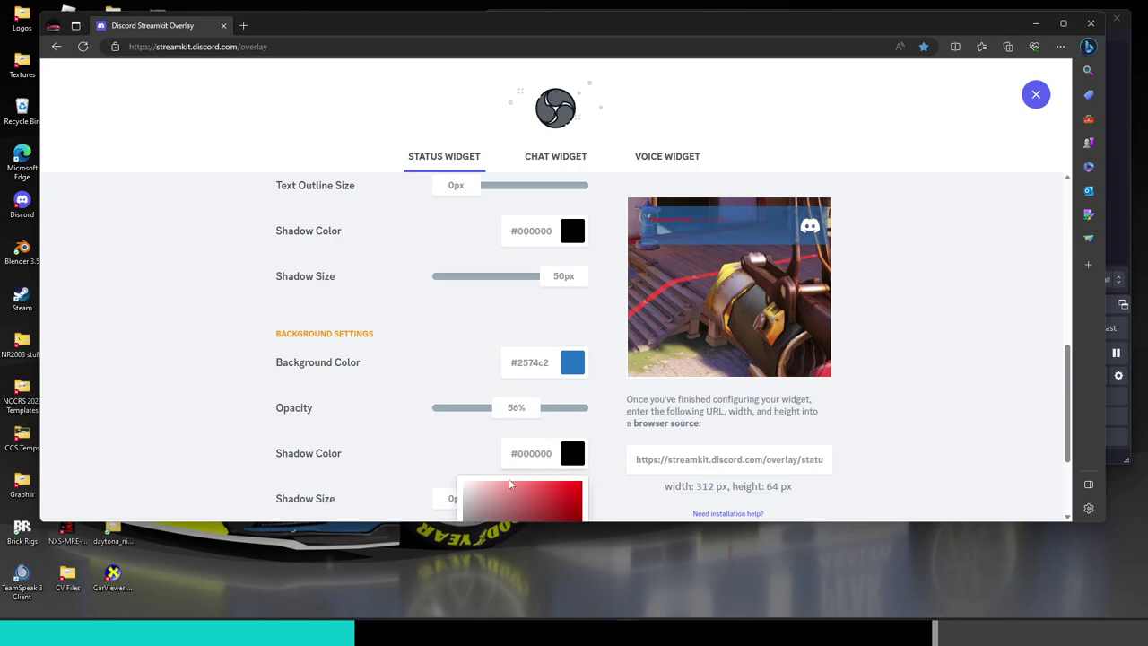
pyautogui.click(562, 490)
pyautogui.click(419, 440)
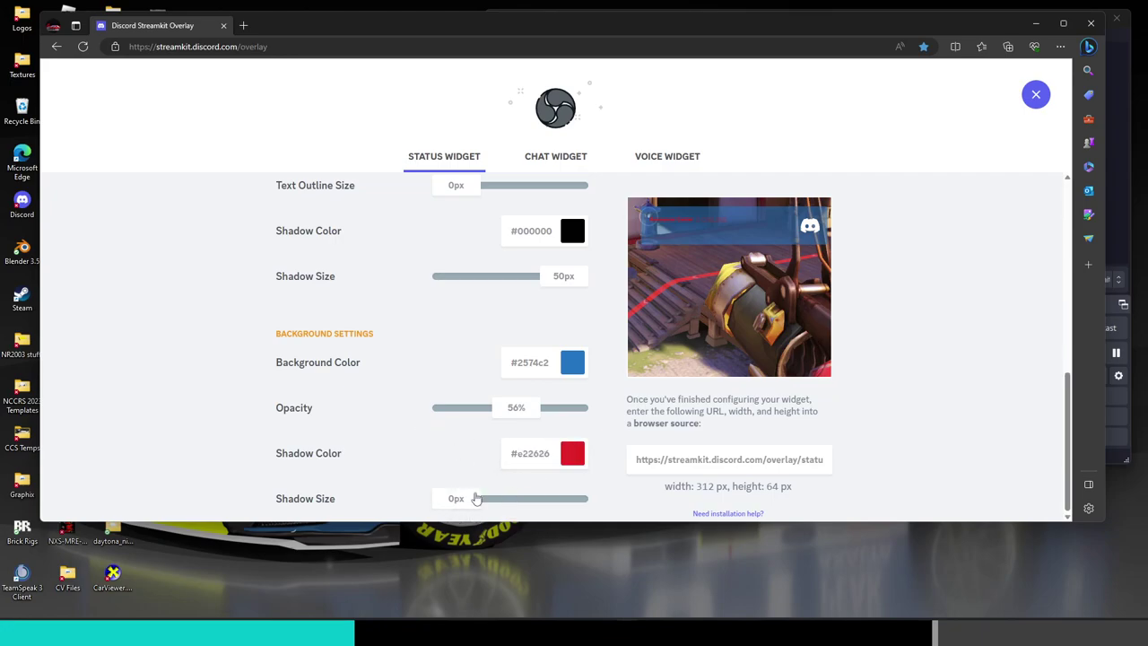
pyautogui.moveTo(474, 497); pyautogui.dragTo(525, 500)
pyautogui.scroll(3, 451, 376)
pyautogui.scroll(4, 440, 350)
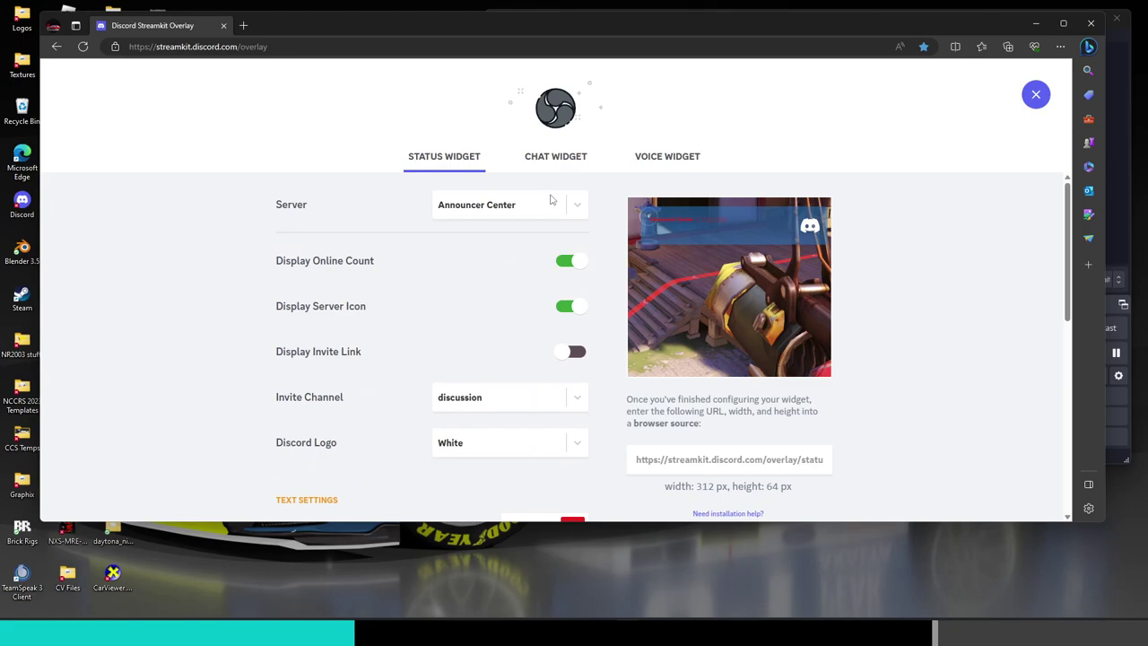
# - Switch to the Chat Widget settings, keeping discussion as the text channel
pyautogui.click(556, 157)
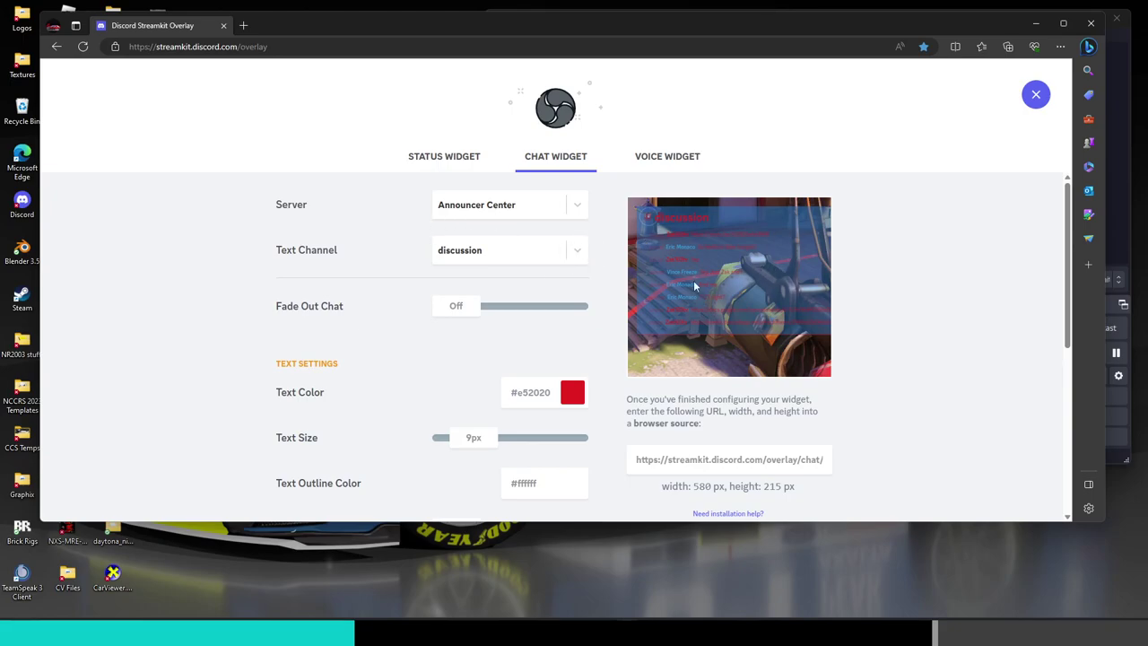
pyautogui.click(521, 260)
pyautogui.click(520, 256)
pyautogui.click(533, 250)
pyautogui.click(532, 250)
# - Set the chat text colour to dark grey #353535
pyautogui.scroll(-1, 468, 349)
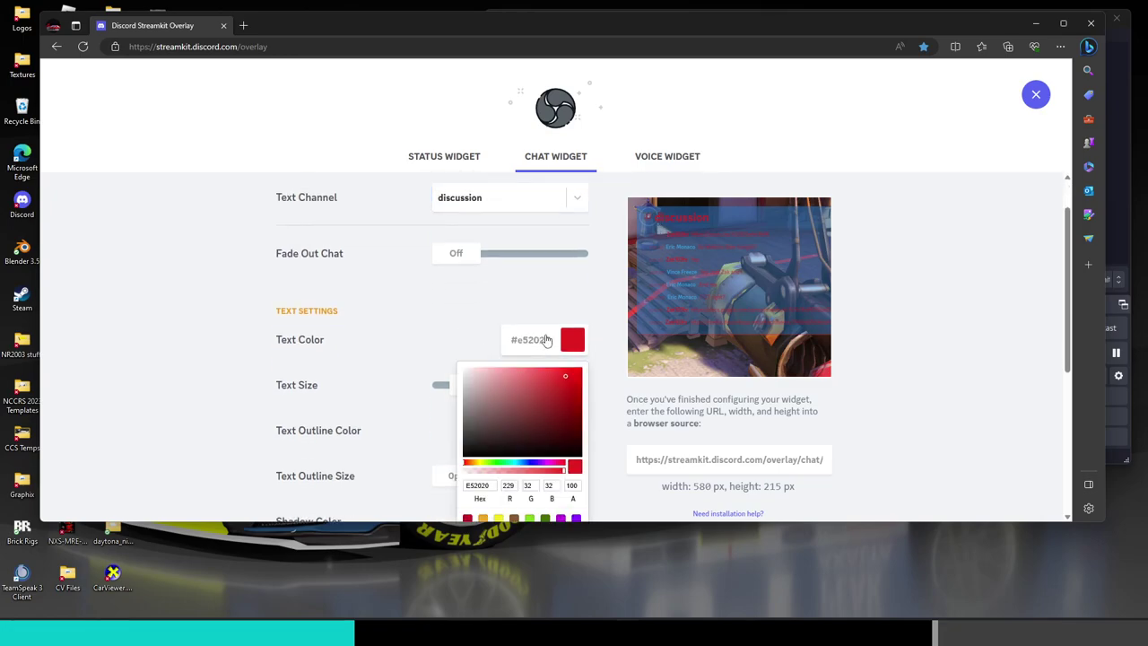
pyautogui.click(532, 339)
pyautogui.moveTo(547, 401); pyautogui.dragTo(433, 443)
pyautogui.click(418, 352)
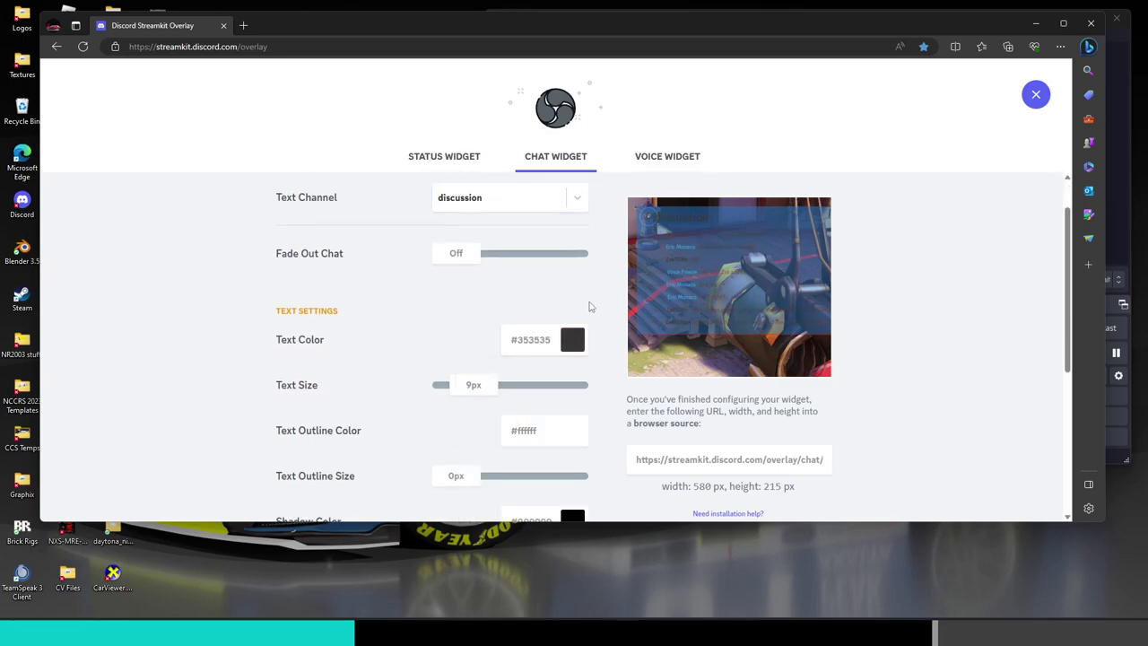
# - Set the chat background colour to light grey #c2c2c2
pyautogui.scroll(-3, 559, 320)
pyautogui.click(538, 392)
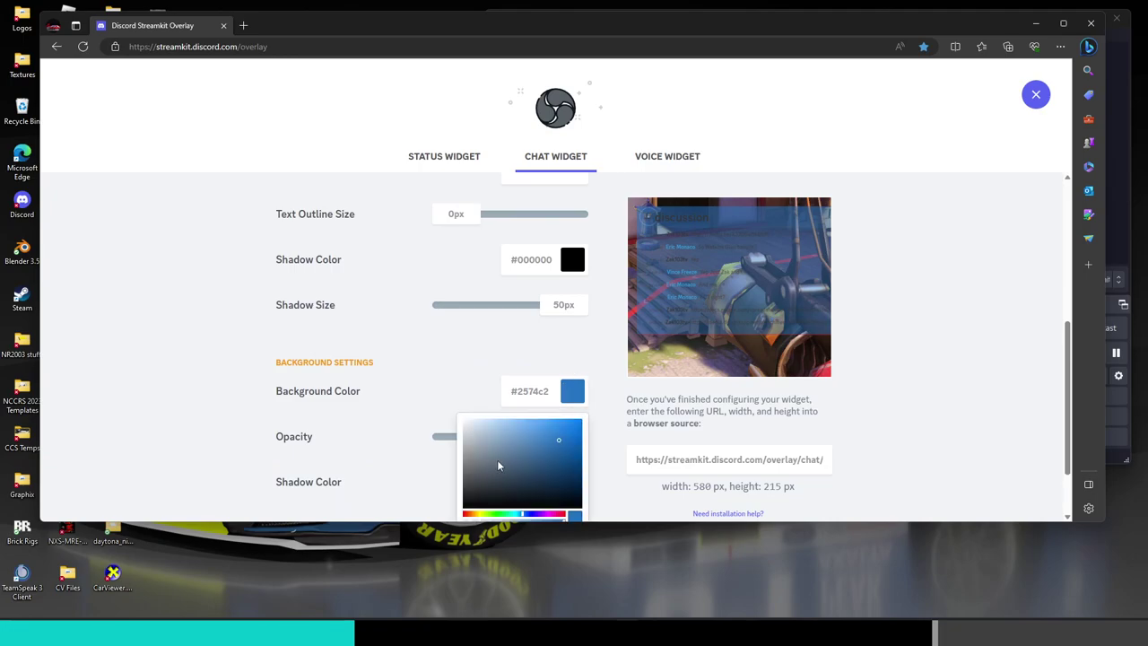
pyautogui.moveTo(498, 463); pyautogui.dragTo(276, 438)
pyautogui.click(526, 418)
pyautogui.scroll(-1, 621, 358)
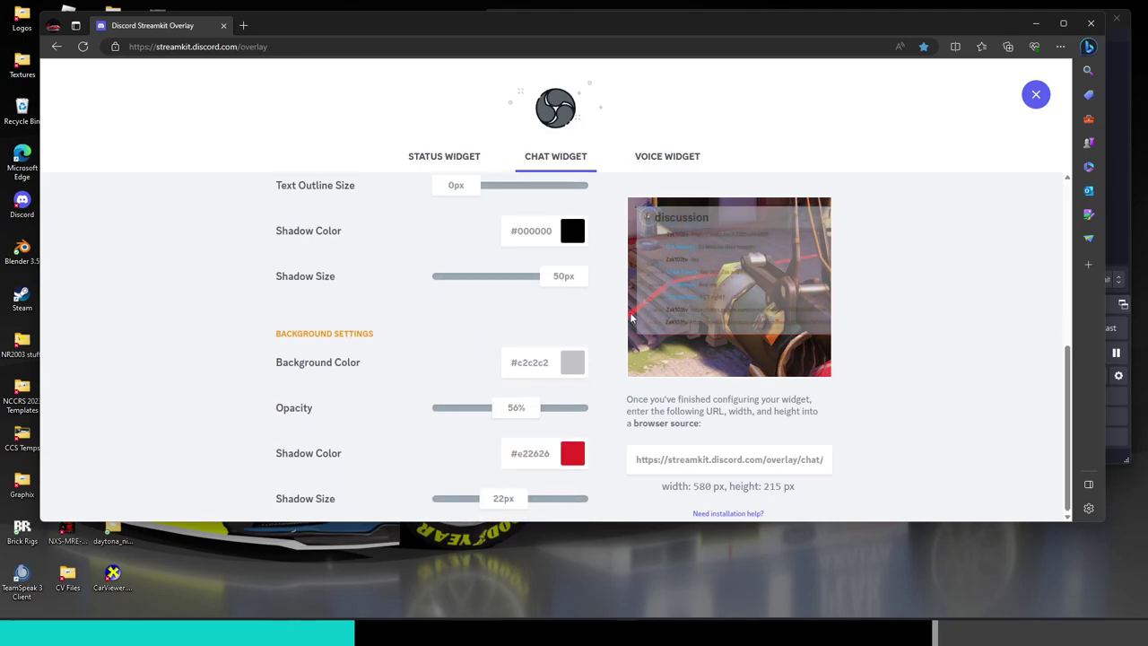
pyautogui.scroll(8, 460, 377)
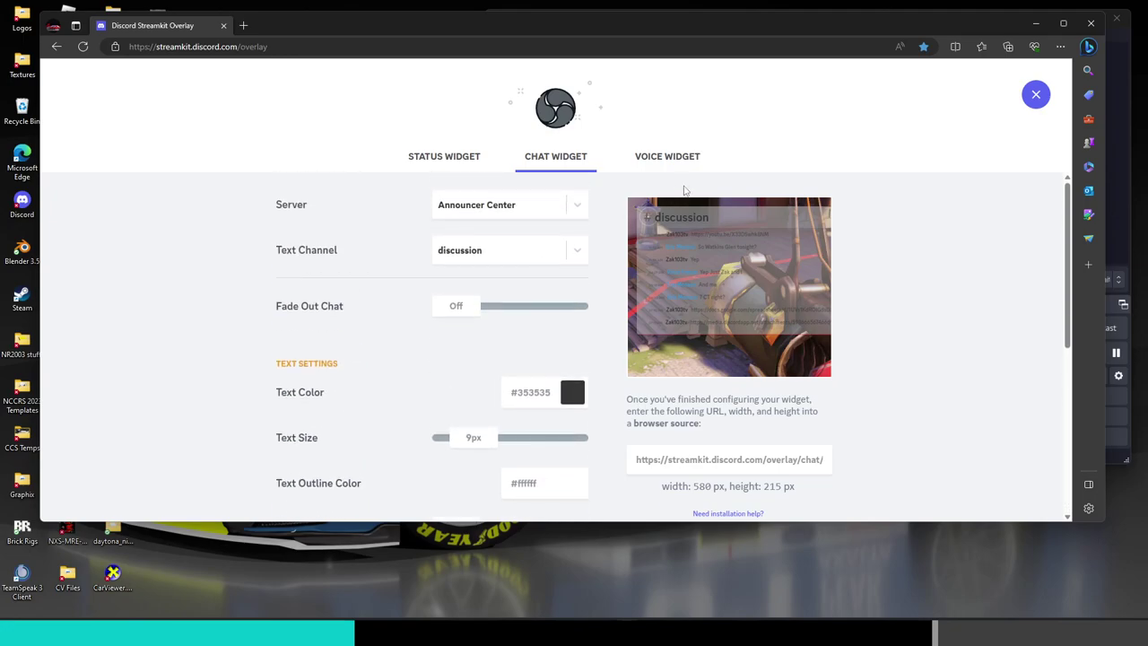
# - Point the voice widget at the Race VC voice channel
pyautogui.click(667, 160)
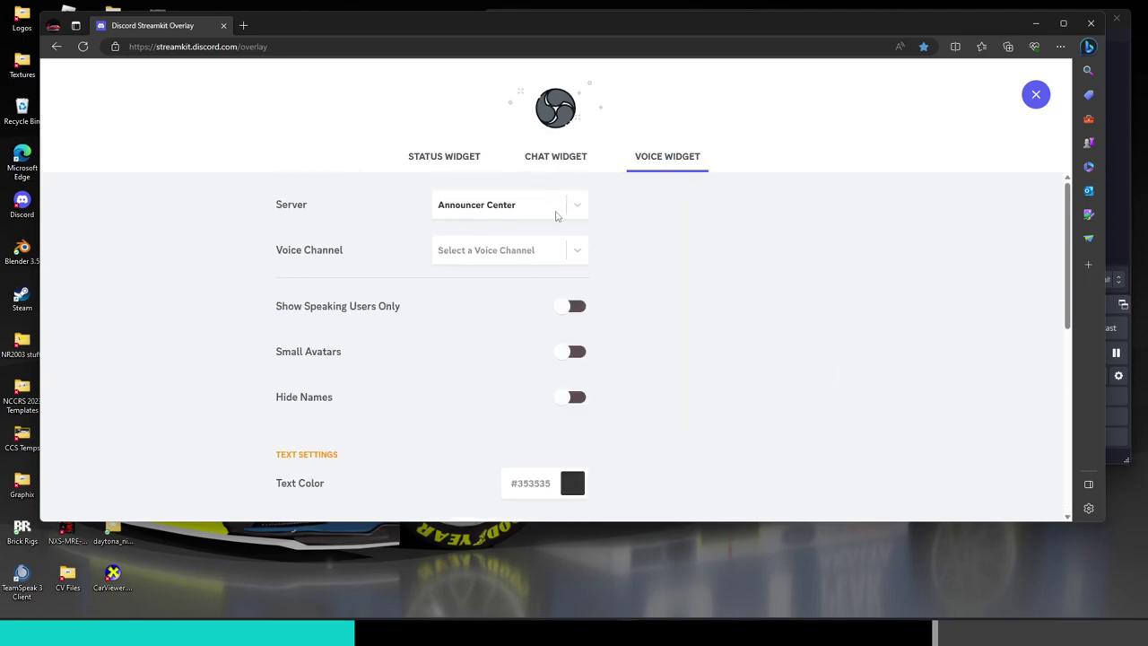
pyautogui.click(566, 251)
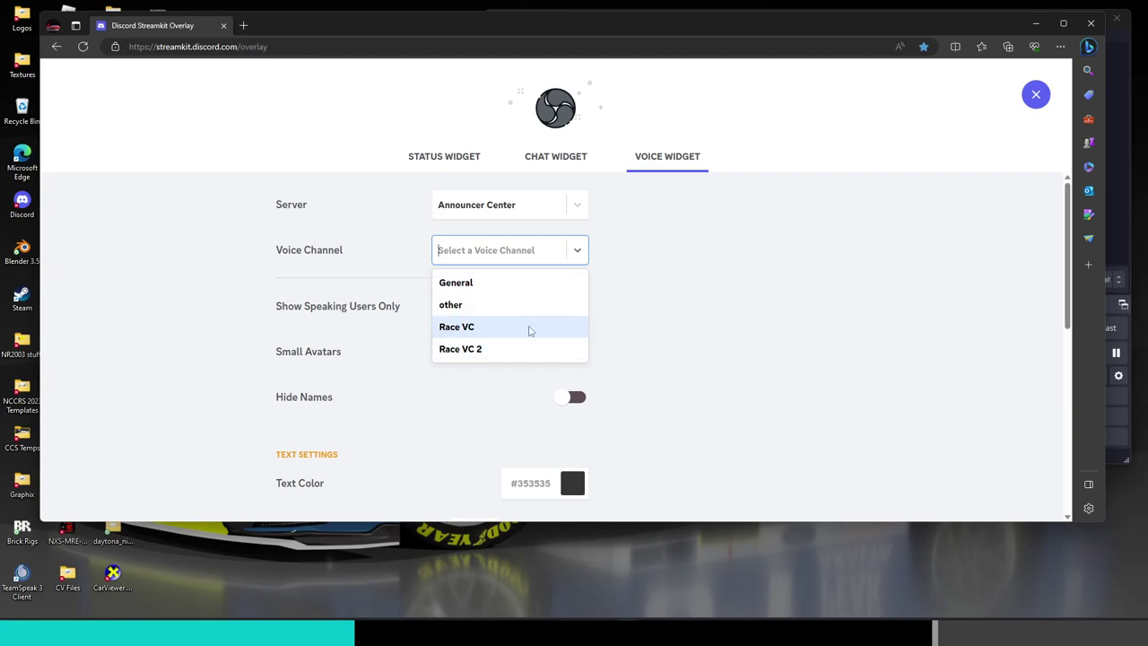
pyautogui.click(529, 329)
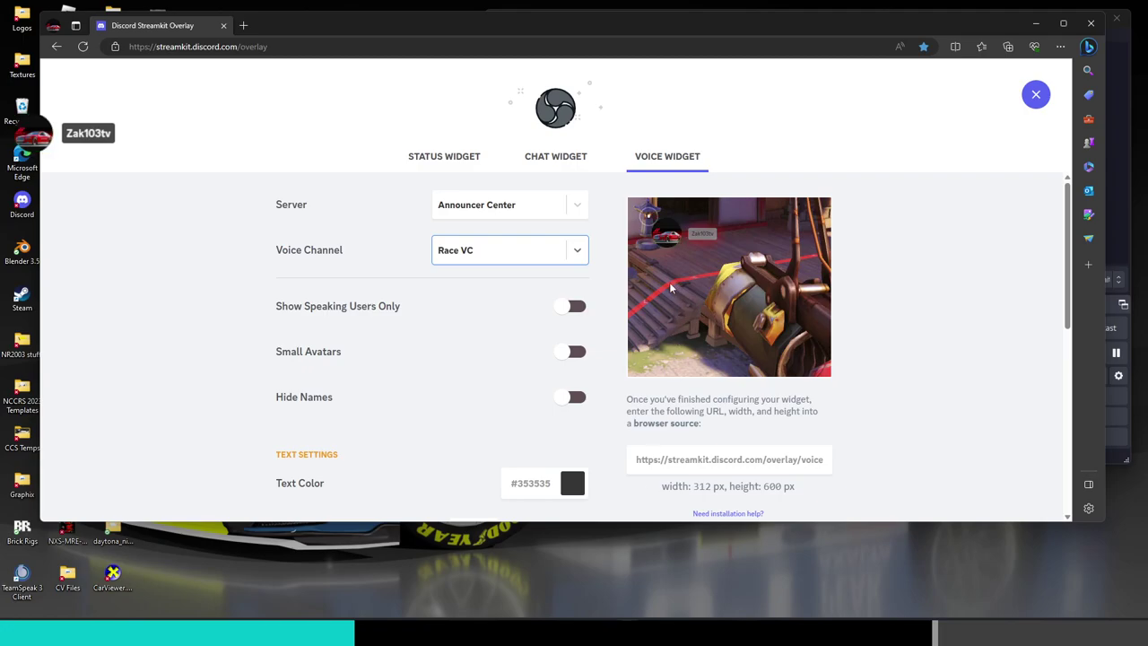
# - Check the Discord app, then minimise it to return to StreamKit
pyautogui.click(570, 619)
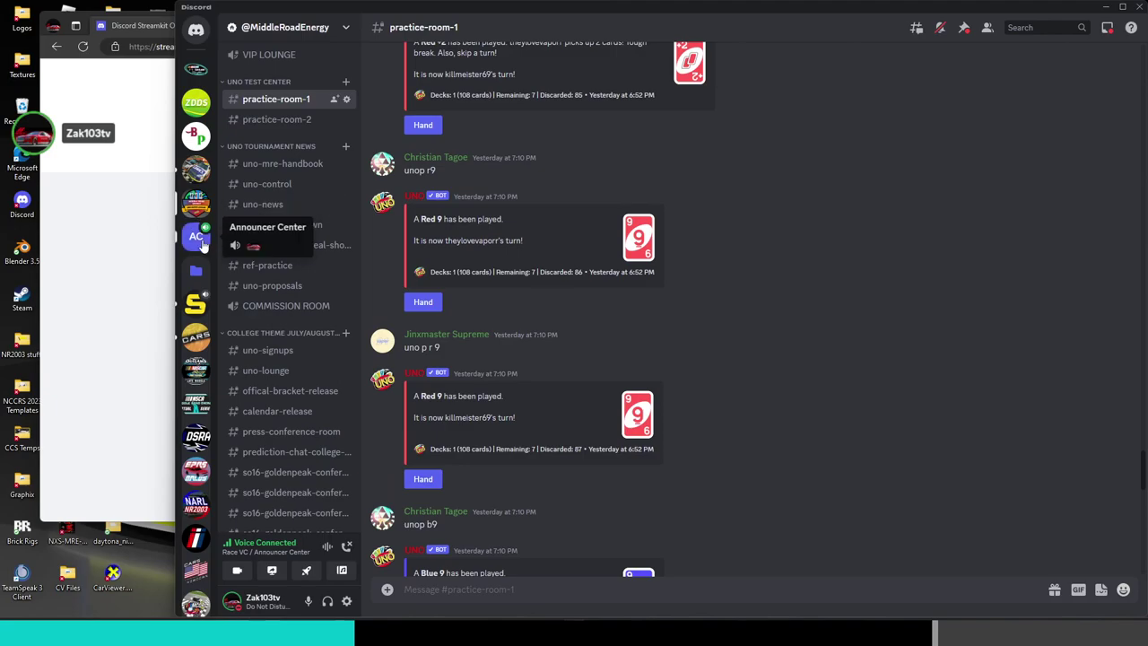
pyautogui.hotkey('alt', 'Tab')
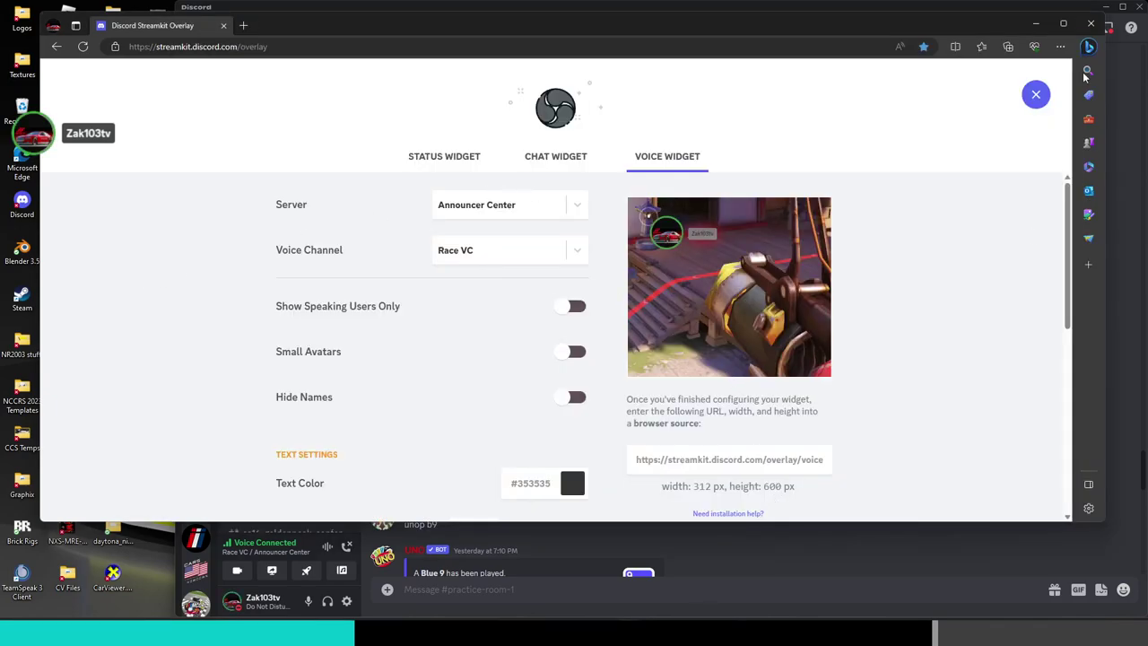
pyautogui.click(1125, 93)
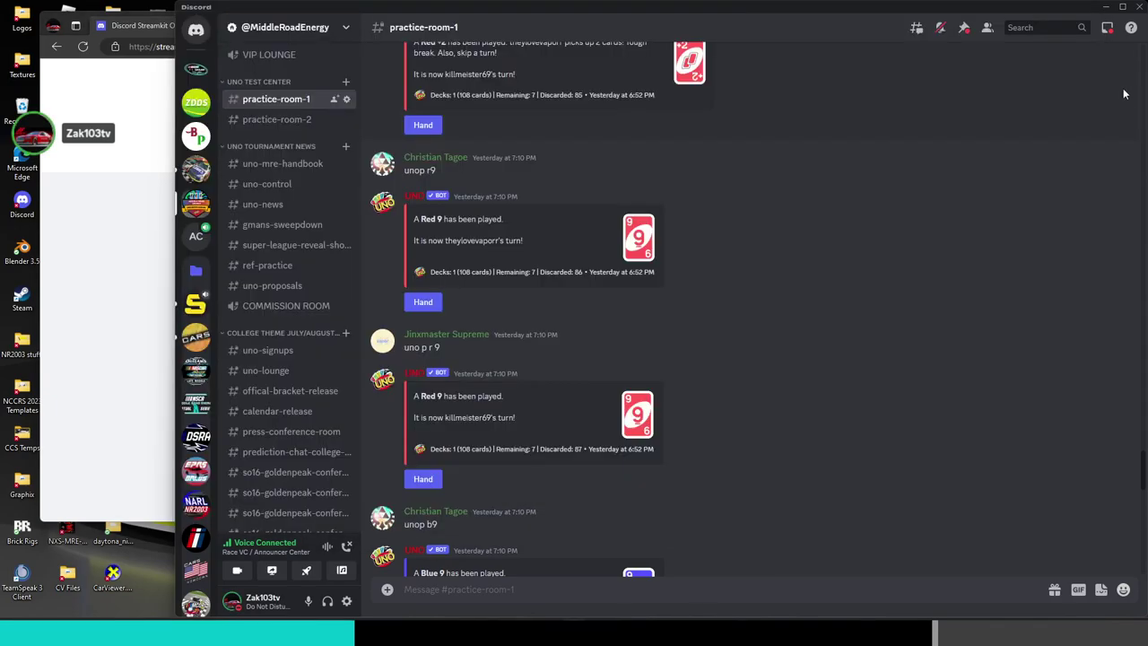
pyautogui.click(1103, 10)
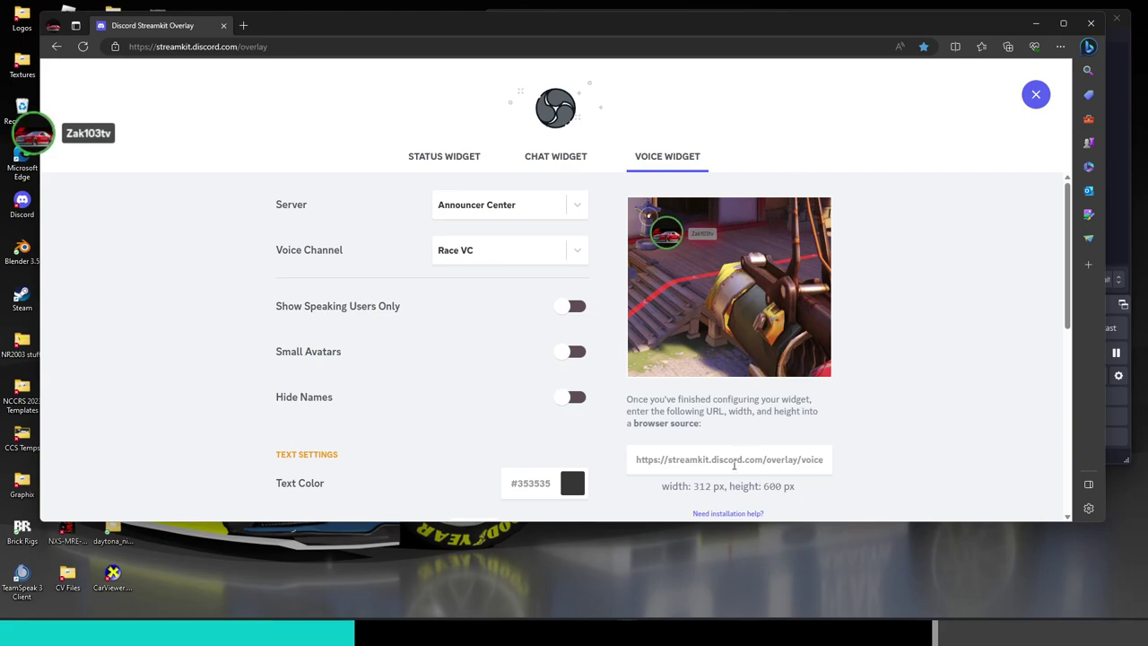
# - Try out the voice widget's display options and turn off showing only speaking users
pyautogui.click(734, 464)
pyautogui.scroll(-1, 566, 412)
pyautogui.scroll(1, 464, 341)
pyautogui.click(572, 355)
pyautogui.click(571, 355)
pyautogui.click(576, 307)
pyautogui.scroll(-1, 569, 392)
pyautogui.click(566, 349)
pyautogui.click(568, 350)
pyautogui.scroll(-2, 567, 348)
# - Set the widget's background shadow colour to dark blue #0000b3
pyautogui.click(564, 338)
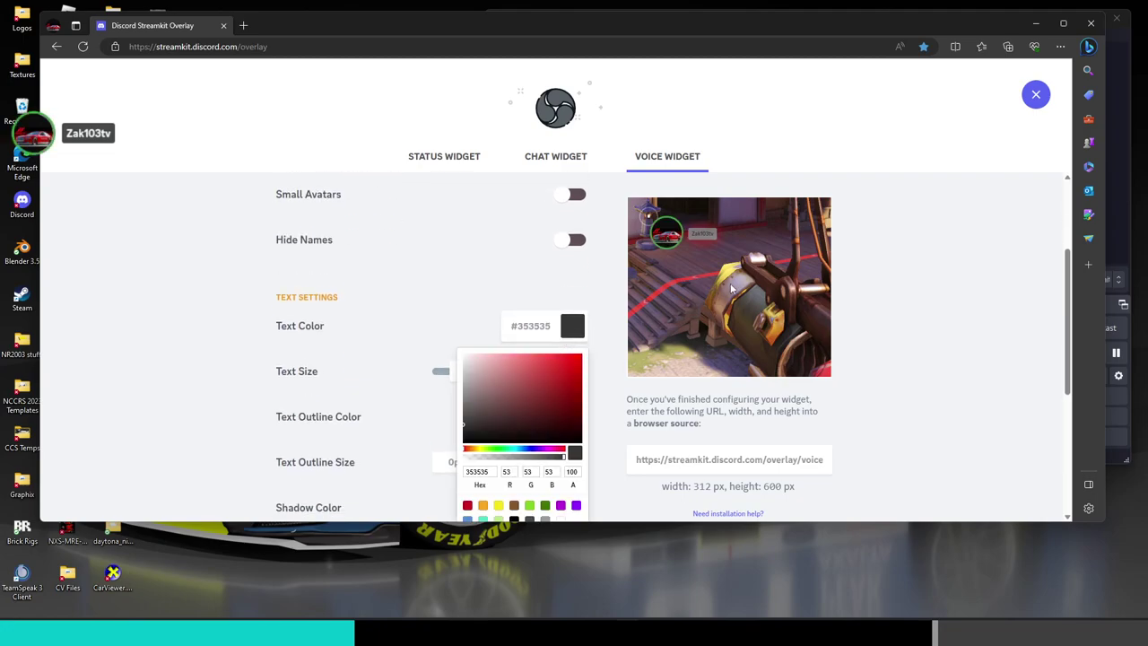
pyautogui.scroll(-5, 456, 302)
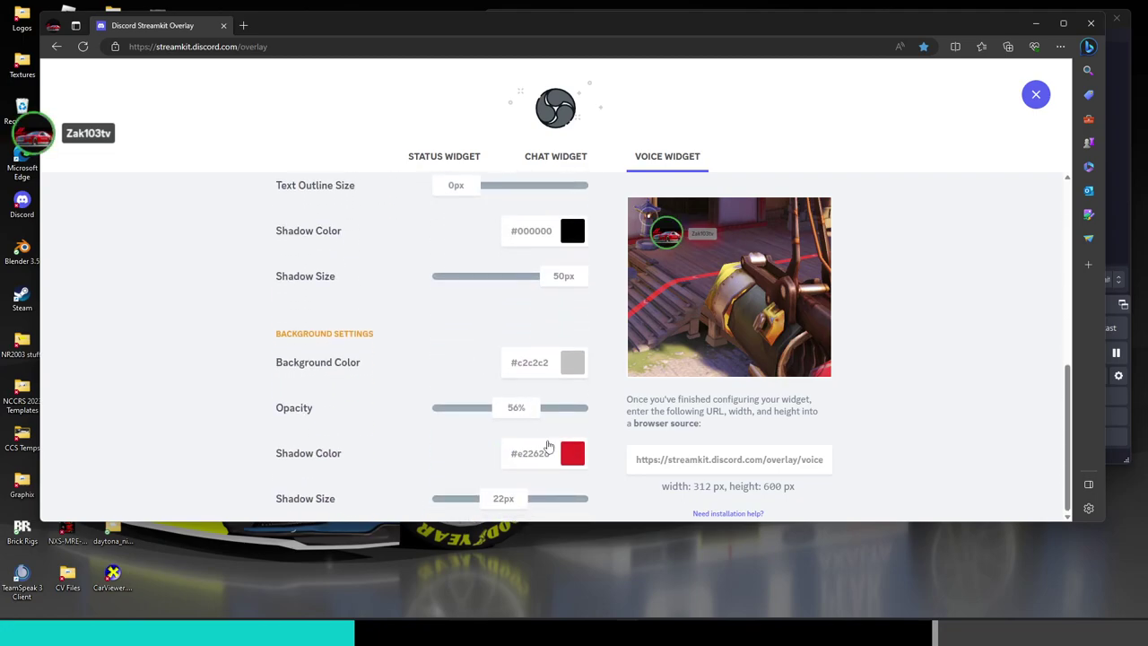
pyautogui.click(555, 451)
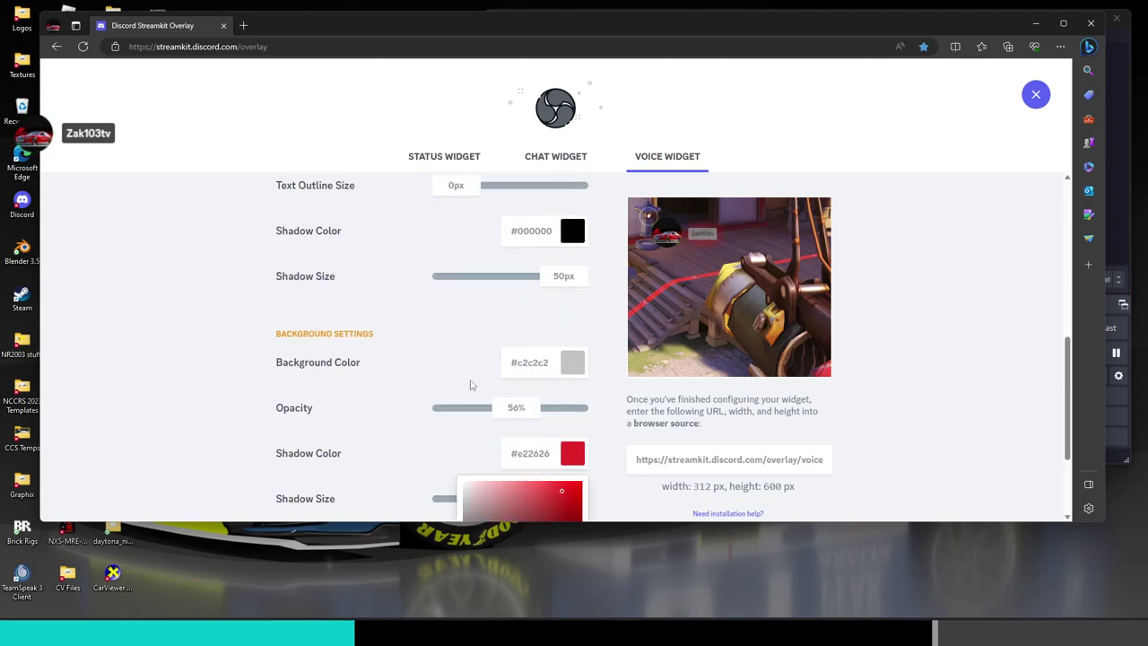
pyautogui.scroll(-3, 532, 392)
pyautogui.click(534, 436)
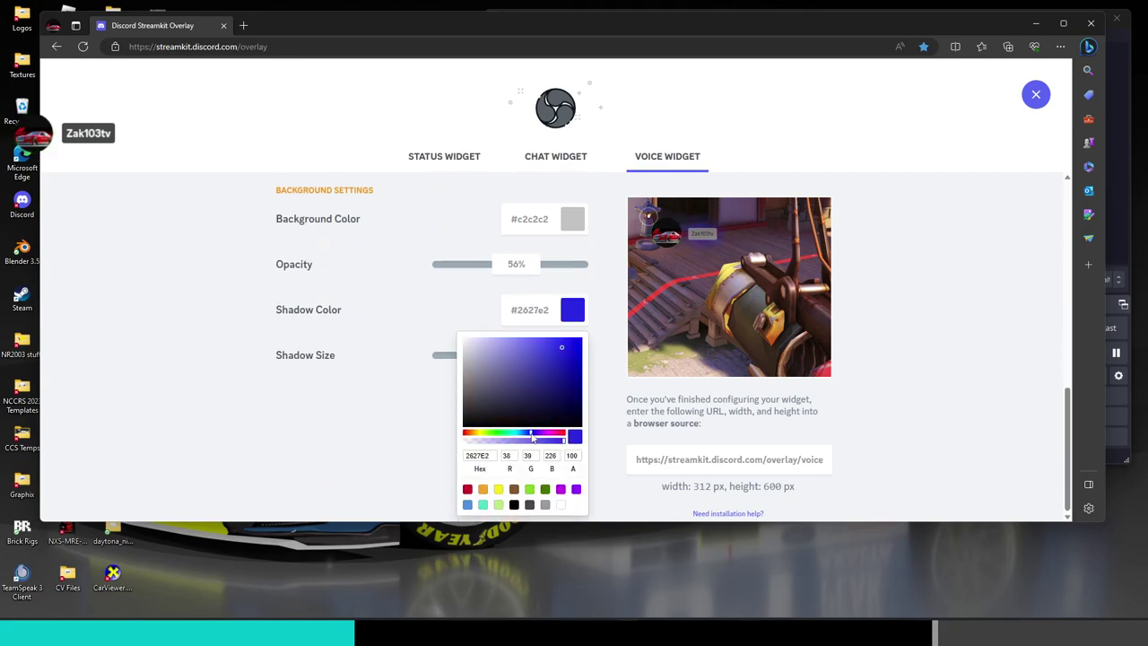
pyautogui.moveTo(543, 359); pyautogui.dragTo(600, 370)
pyautogui.scroll(2, 600, 369)
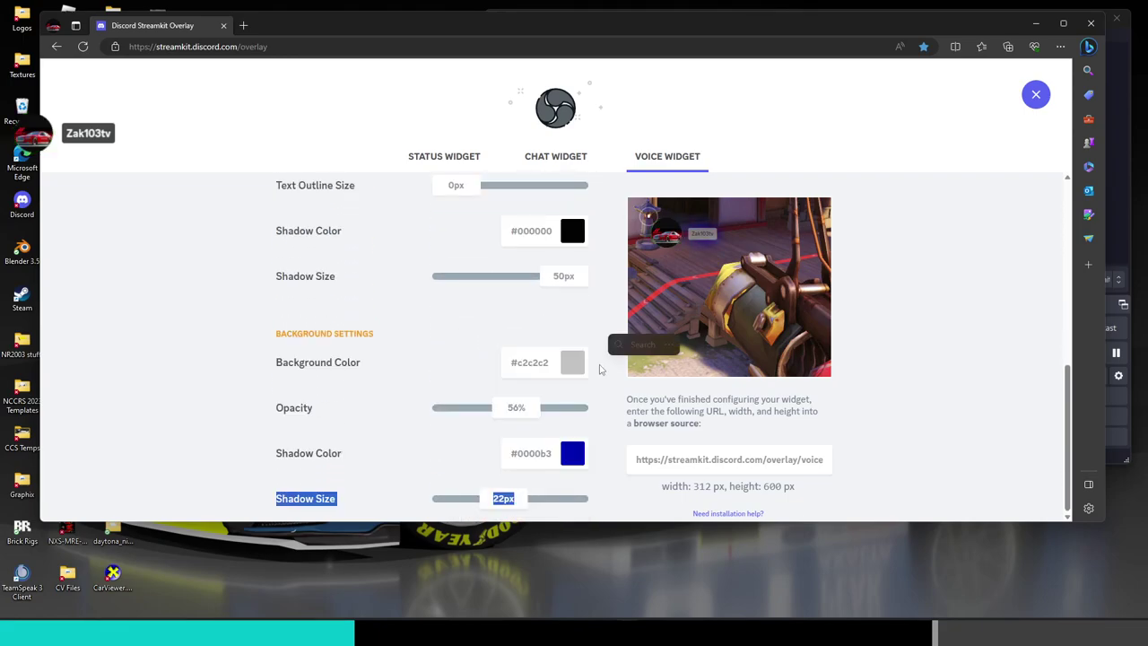
pyautogui.click(386, 423)
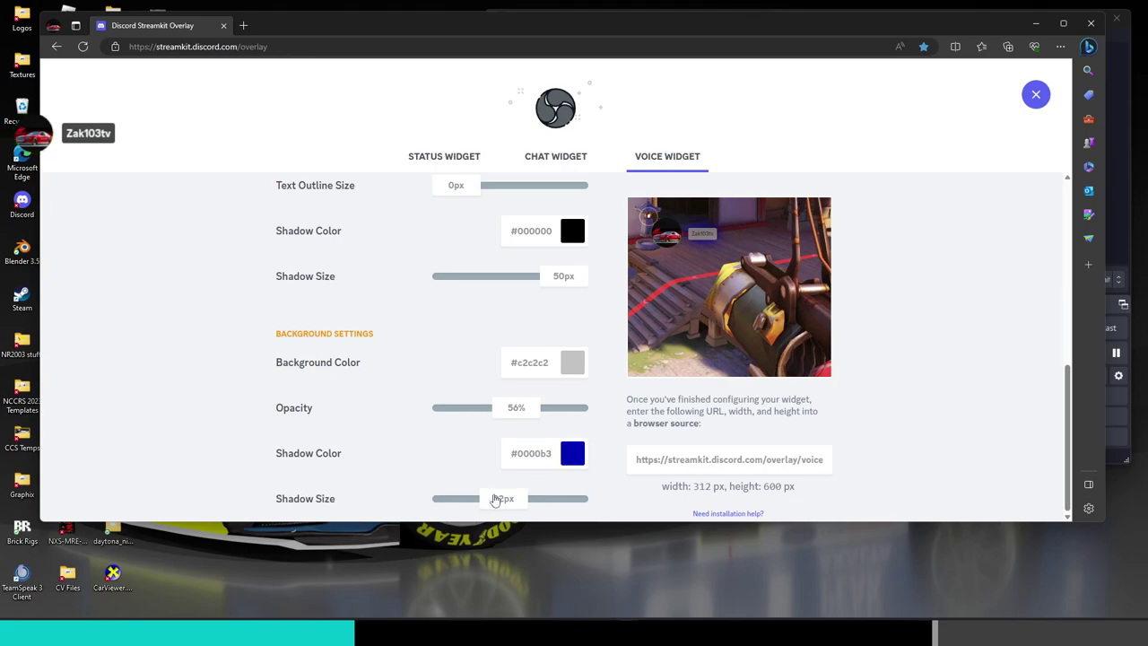
# - Copy the full voice widget URL to the clipboard
pyautogui.scroll(6, 607, 421)
pyautogui.scroll(-3, 618, 403)
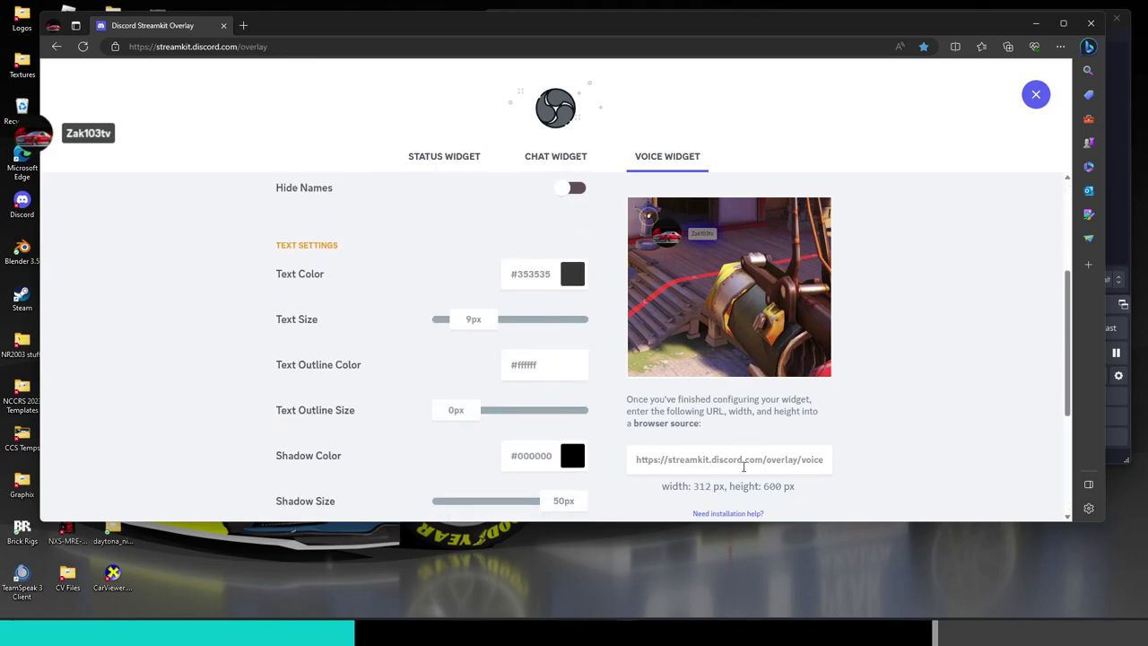
pyautogui.tripleClick(741, 459)
pyautogui.rightClick(741, 459)
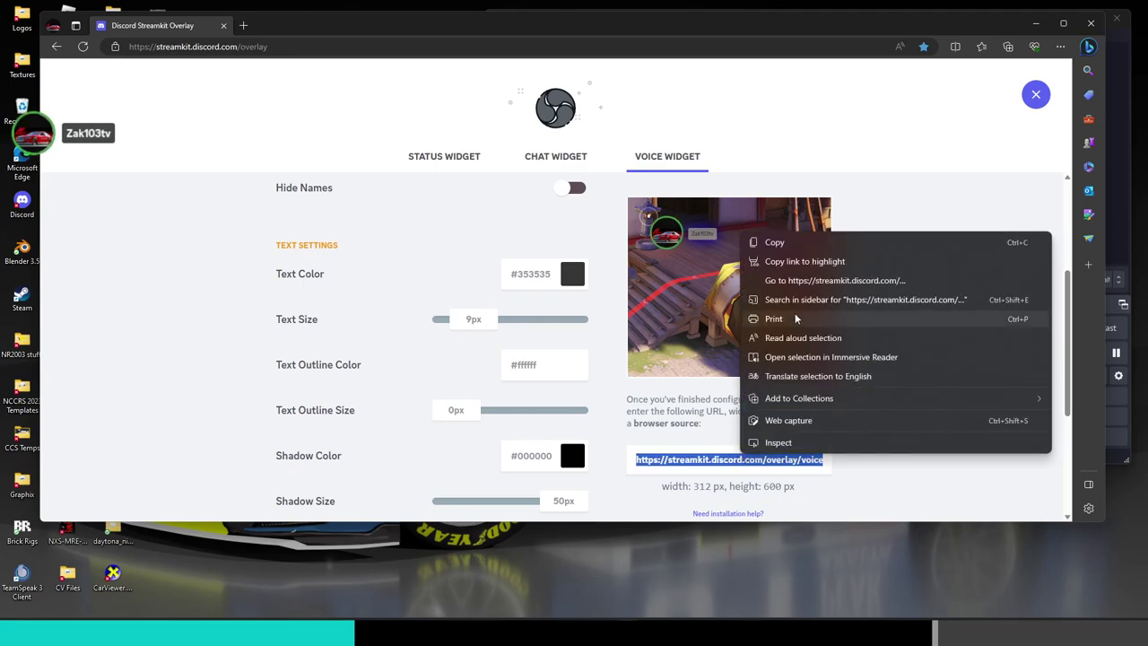
pyautogui.click(803, 243)
pyautogui.click(910, 155)
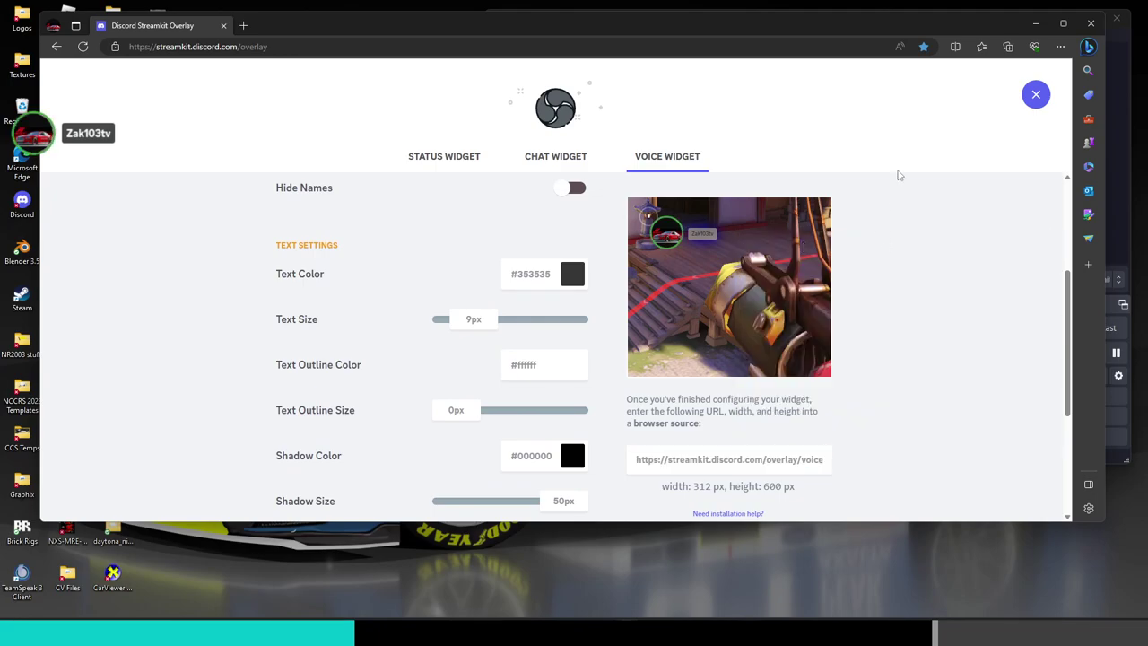
# - Add an OBS browser source named streamk and point it at the copied overlay URL
pyautogui.click(1036, 23)
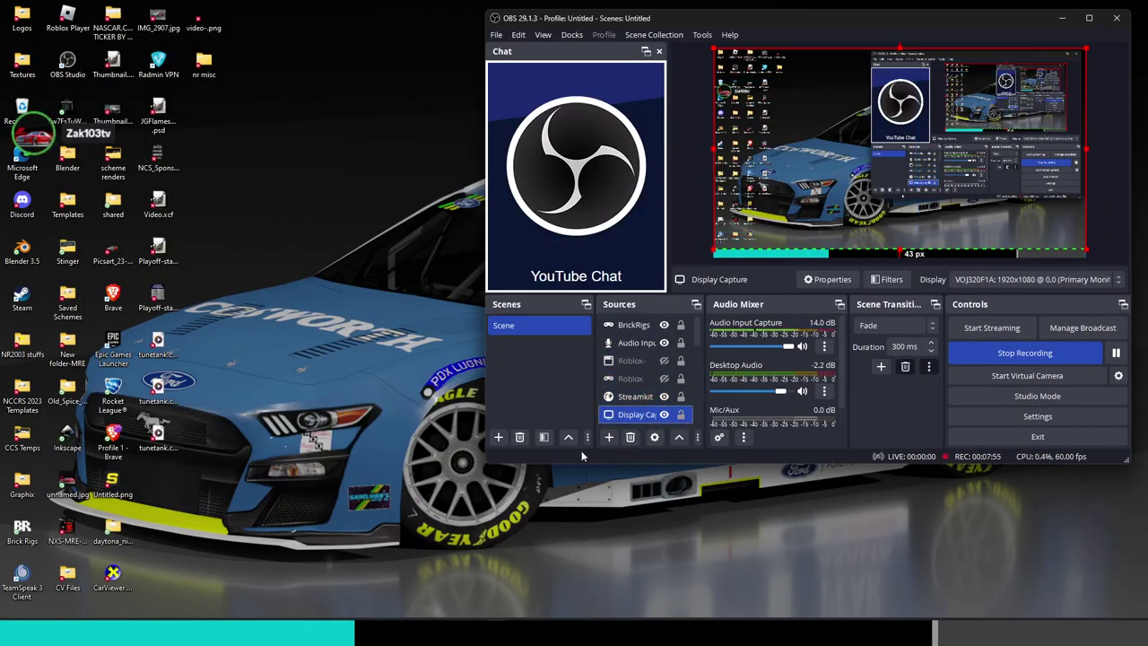
pyautogui.click(609, 437)
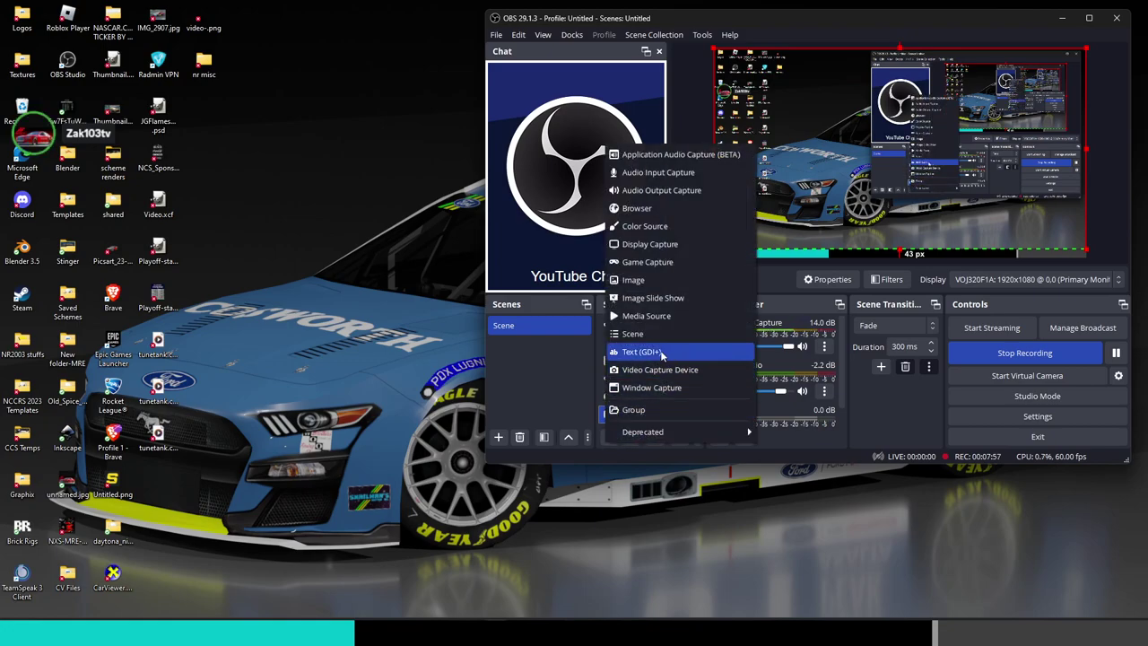
pyautogui.click(662, 209)
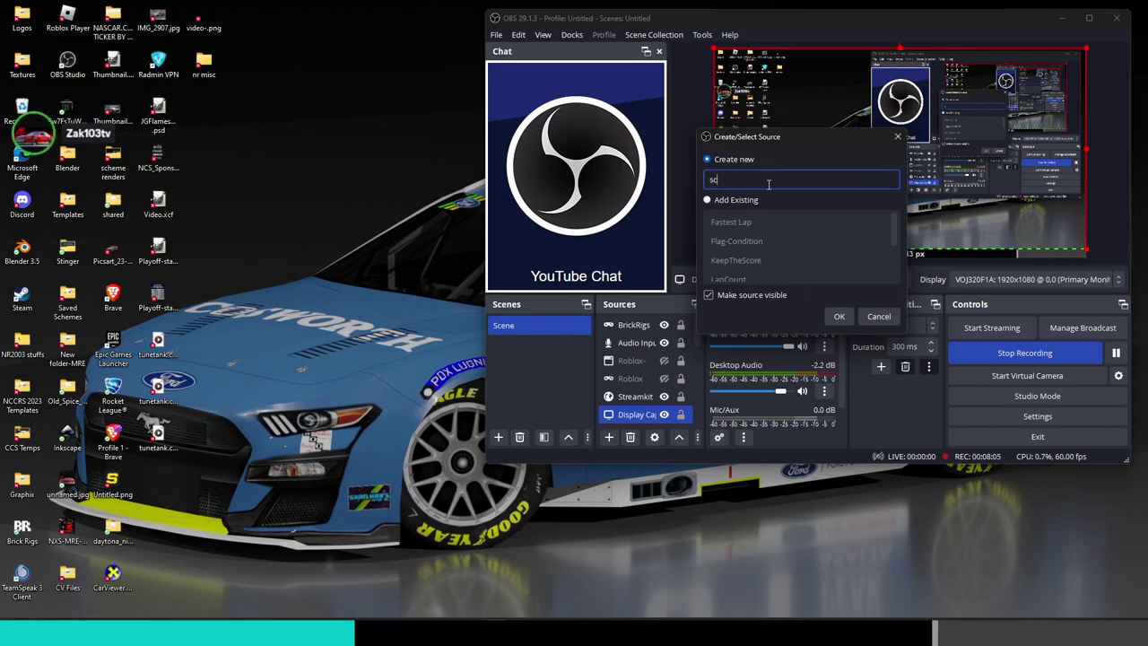
pyautogui.write('streamk')
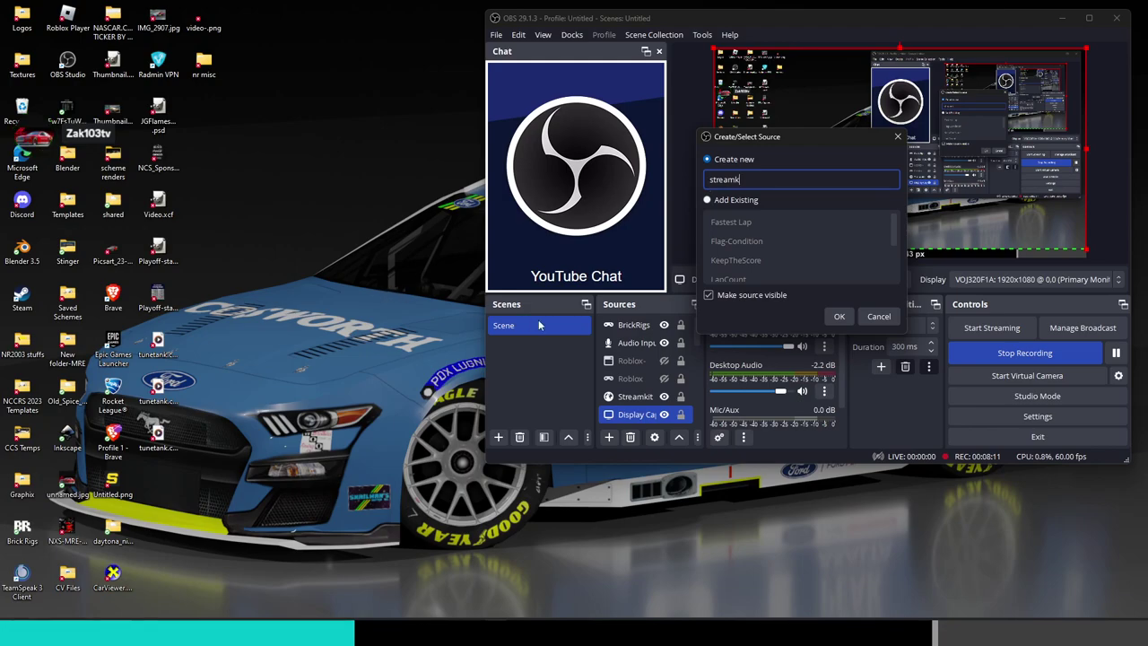
pyautogui.click(840, 316)
pyautogui.click(822, 260)
pyautogui.hotkey('ctrl', 'a')
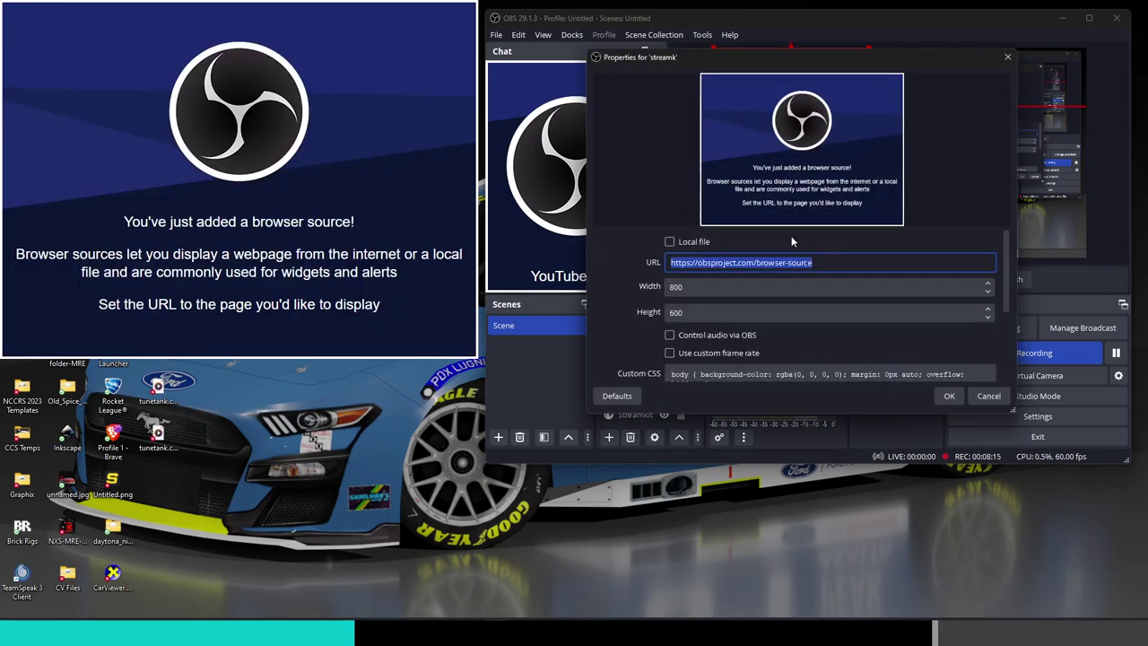
pyautogui.hotkey('ctrl', 'v')
pyautogui.click(949, 395)
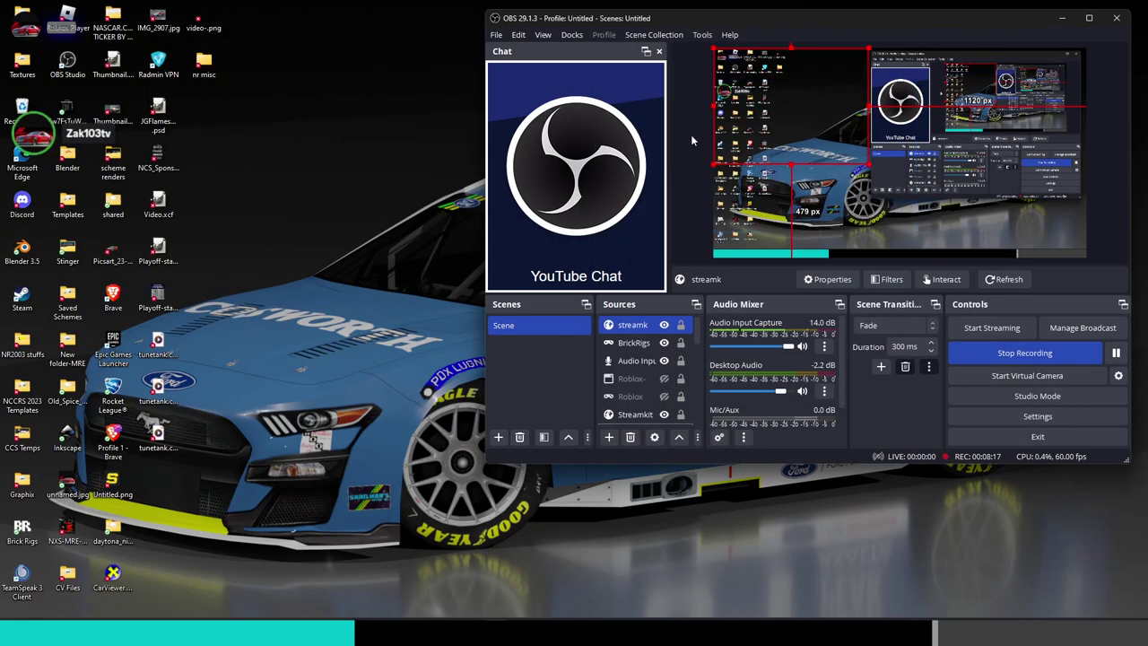
# - Drag the streamk overlay right, then left and down into place in the preview
pyautogui.moveTo(827, 141); pyautogui.dragTo(945, 145)
pyautogui.scroll(-3, 670, 340)
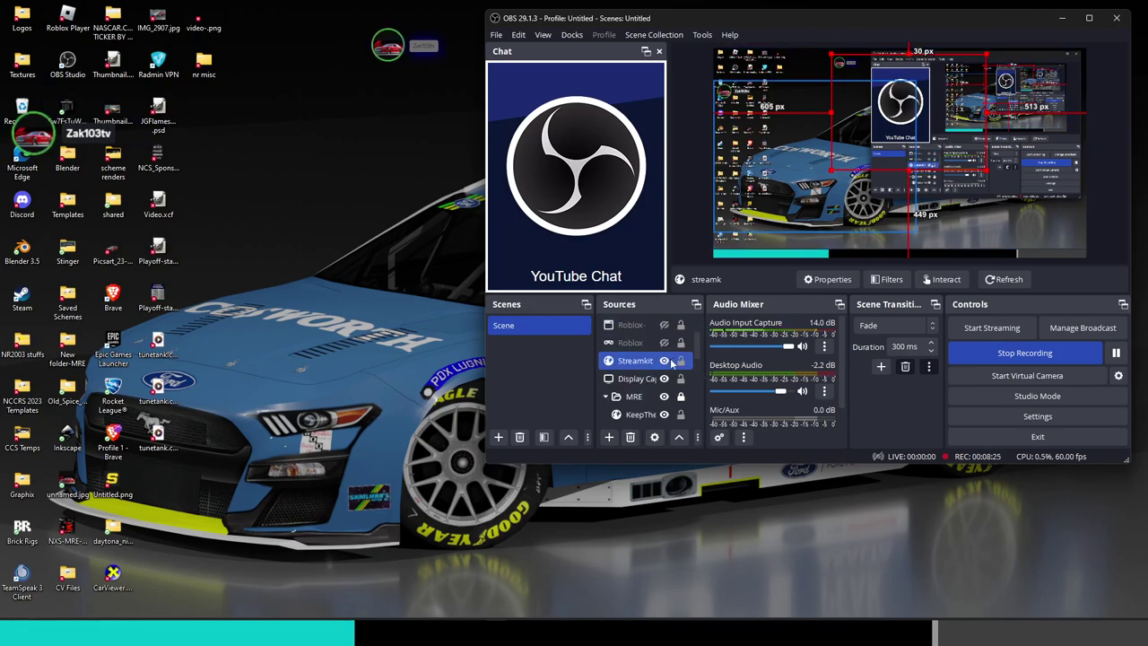
pyautogui.moveTo(945, 117); pyautogui.dragTo(918, 177)
pyautogui.scroll(-3, 671, 395)
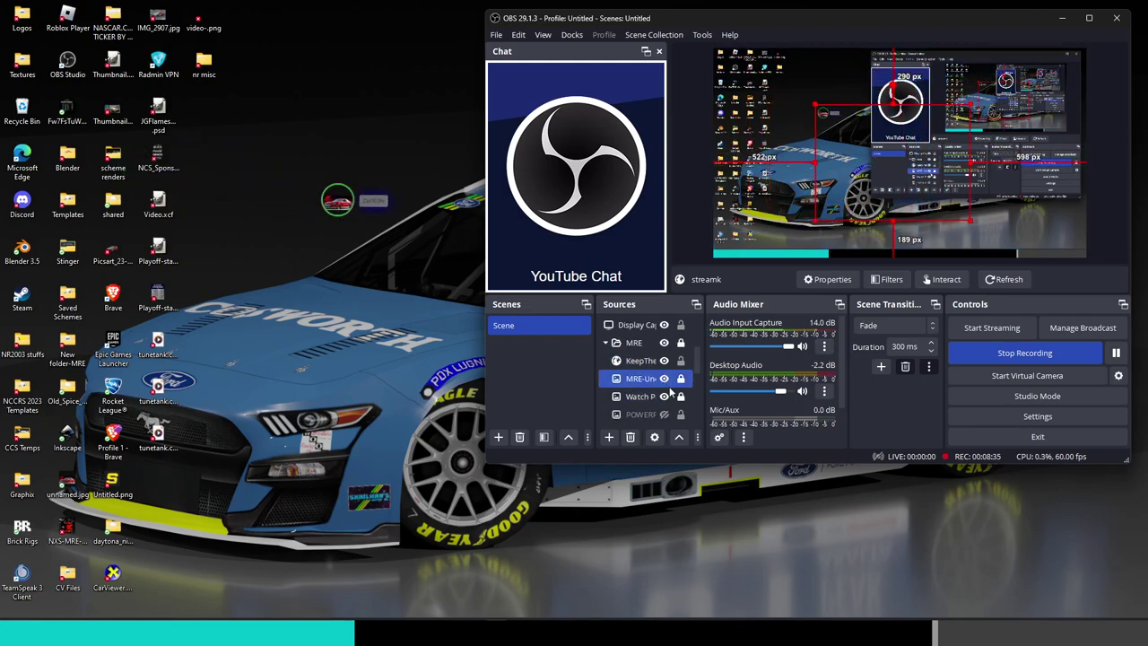
pyautogui.moveTo(658, 406); pyautogui.dragTo(649, 380)
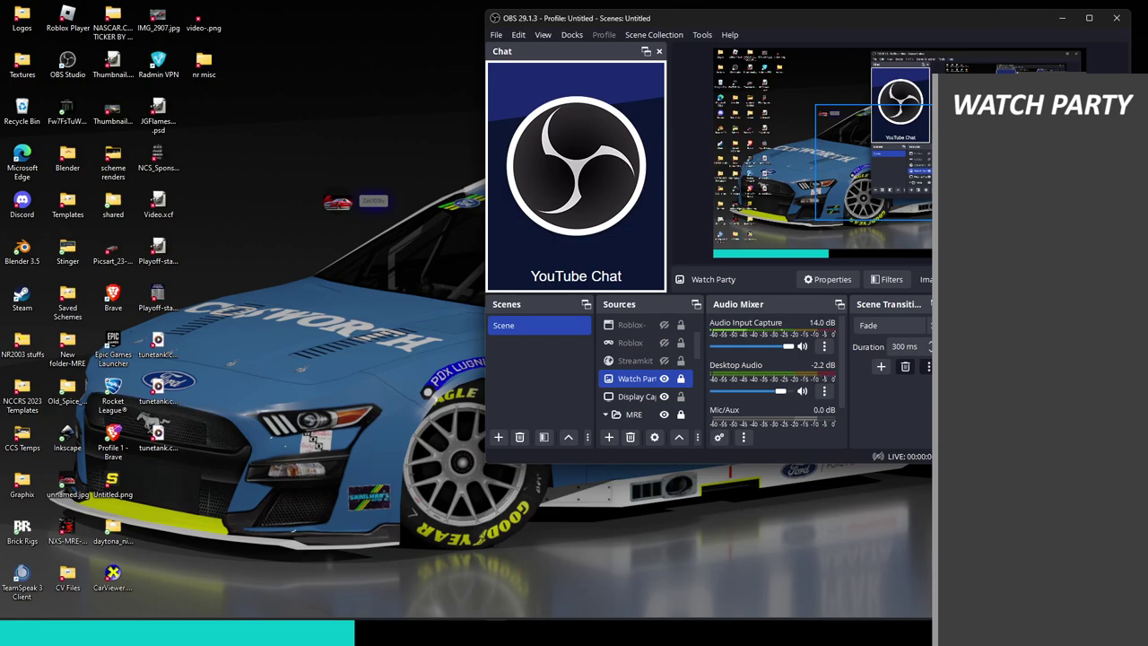
# - Move the streamk overlay to the right edge of the canvas
pyautogui.click(893, 258)
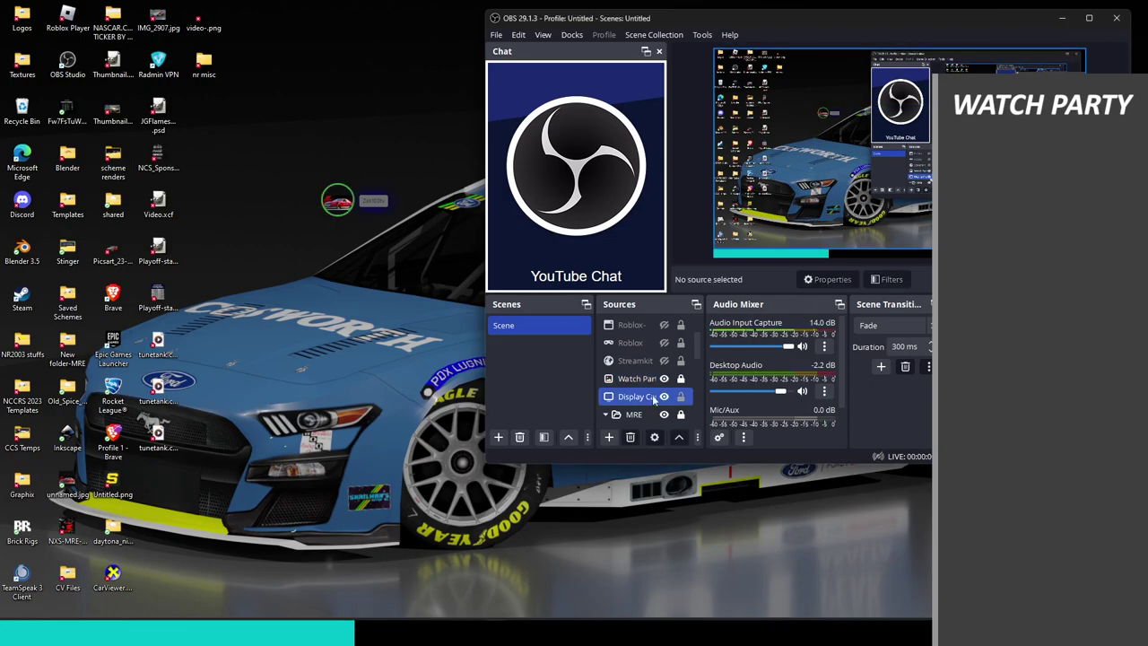
pyautogui.scroll(-1, 634, 361)
pyautogui.click(634, 362)
pyautogui.scroll(-5, 635, 361)
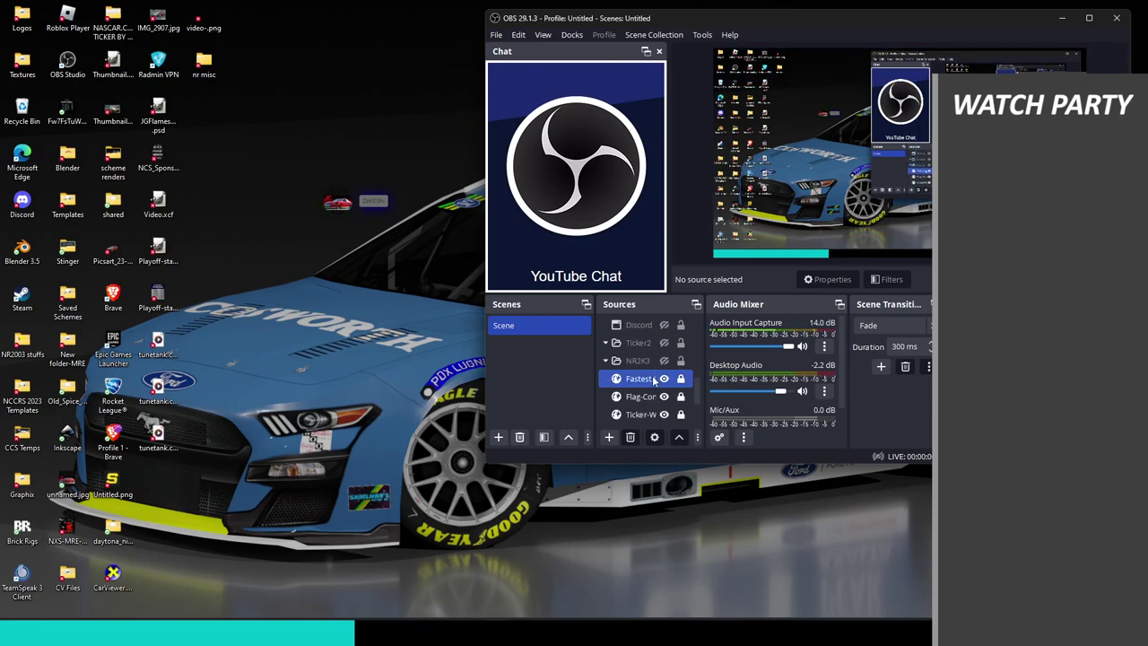
pyautogui.scroll(5, 664, 379)
pyautogui.click(663, 380)
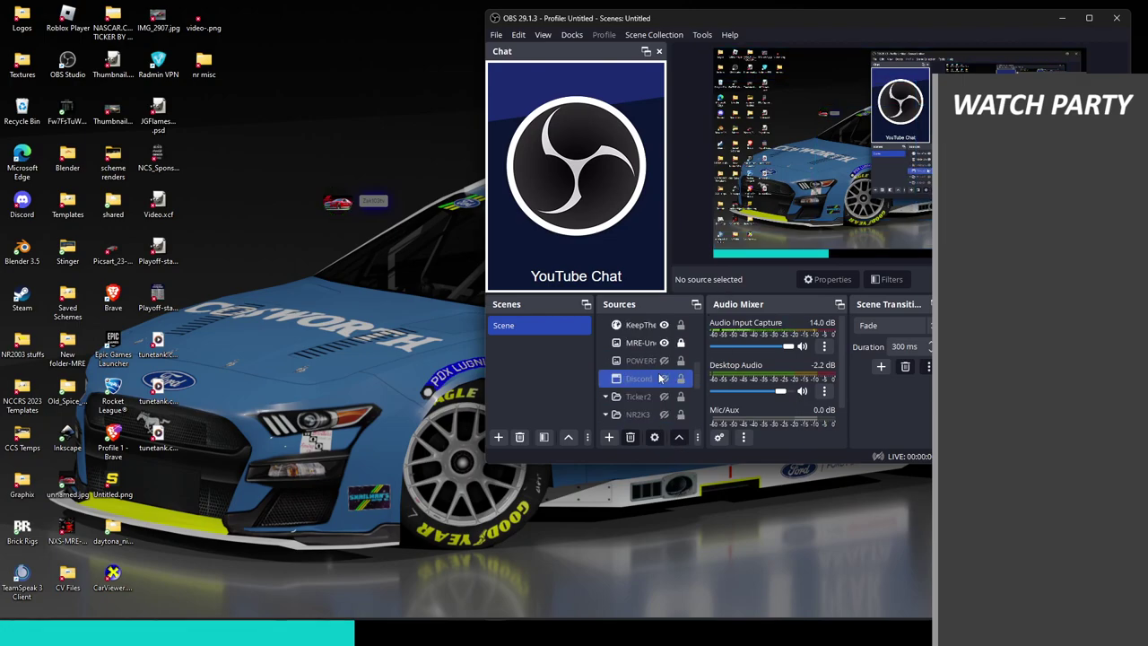
pyautogui.scroll(1, 660, 378)
pyautogui.click(660, 378)
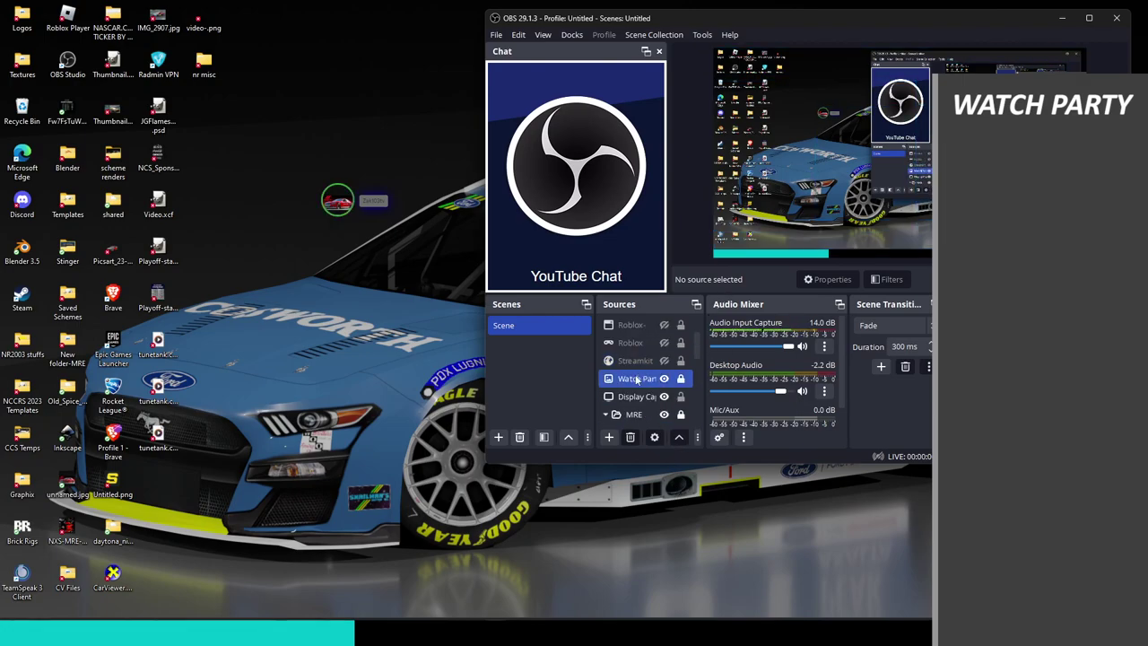
pyautogui.scroll(1, 635, 382)
pyautogui.click(632, 325)
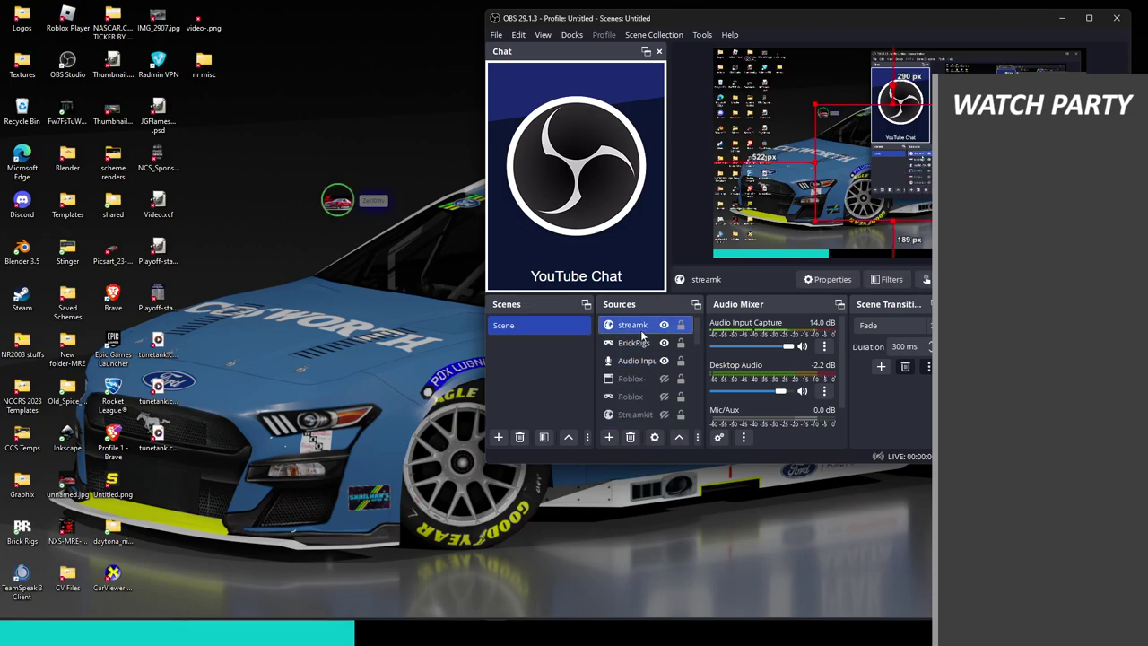
pyautogui.moveTo(839, 168); pyautogui.dragTo(1047, 154)
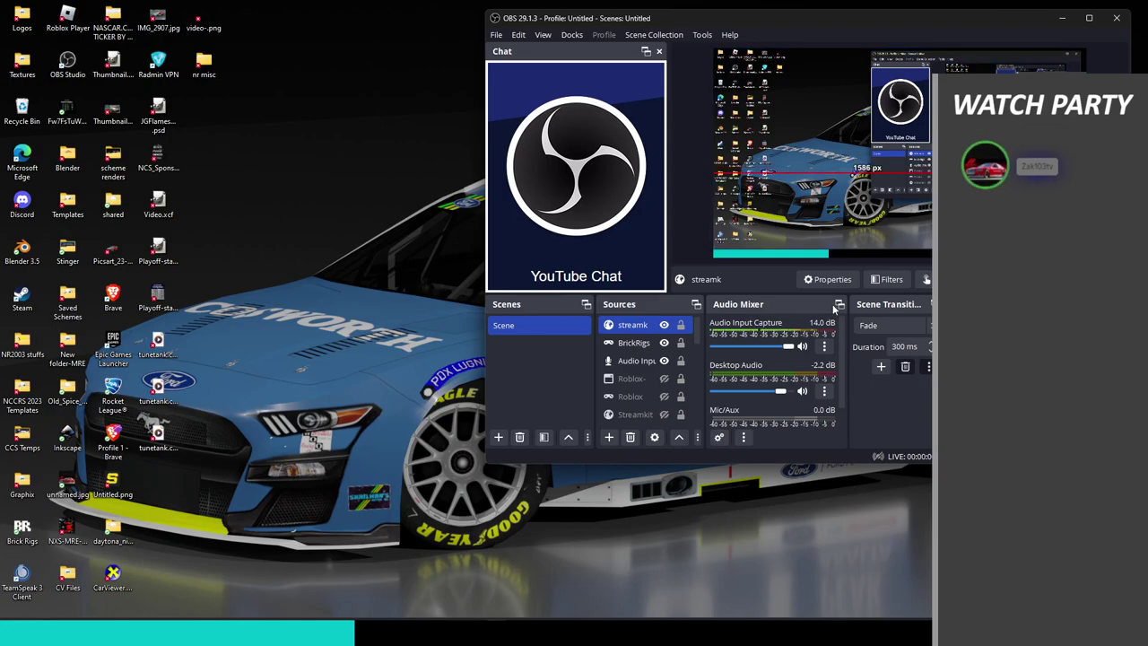
# - Delete the streamk source from the scene
pyautogui.click(681, 384)
pyautogui.press('Up')
pyautogui.press('Up')
pyautogui.press('Up')
pyautogui.click(632, 437)
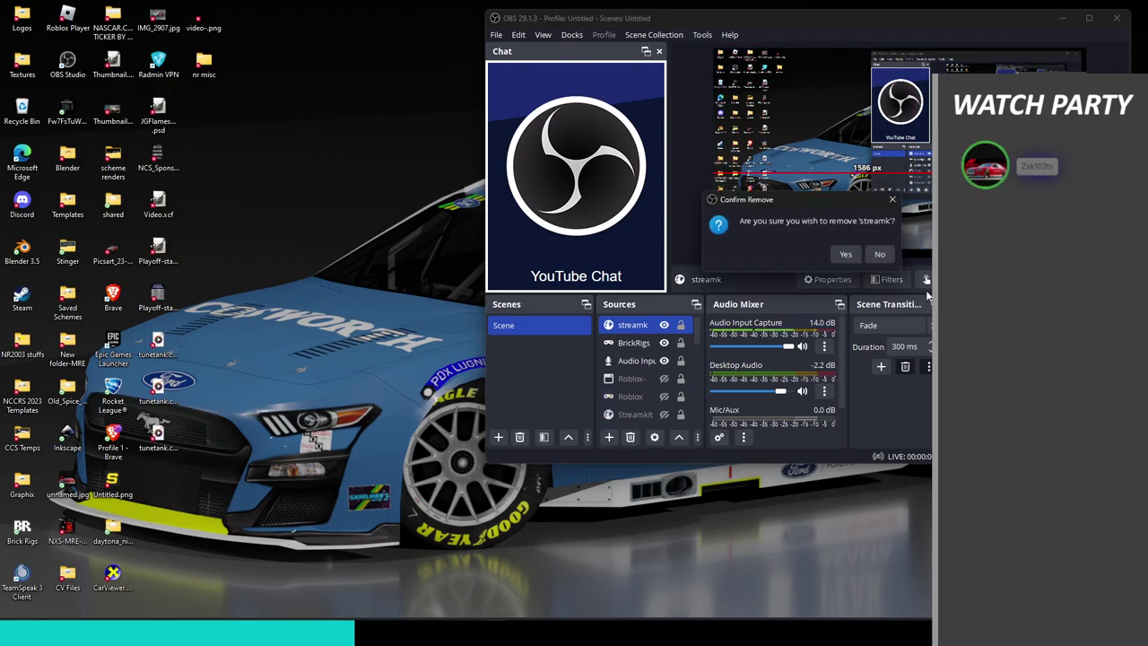
pyautogui.click(847, 254)
# - Move the Watch Party image source into the MRE group
pyautogui.scroll(-2, 635, 384)
pyautogui.click(638, 361)
pyautogui.moveTo(638, 362); pyautogui.dragTo(654, 380)
# - Reorder sources with MRE-Uno-side back in the MRE group, then hide the KeepTheScore scoreboard
pyautogui.scroll(1, 655, 381)
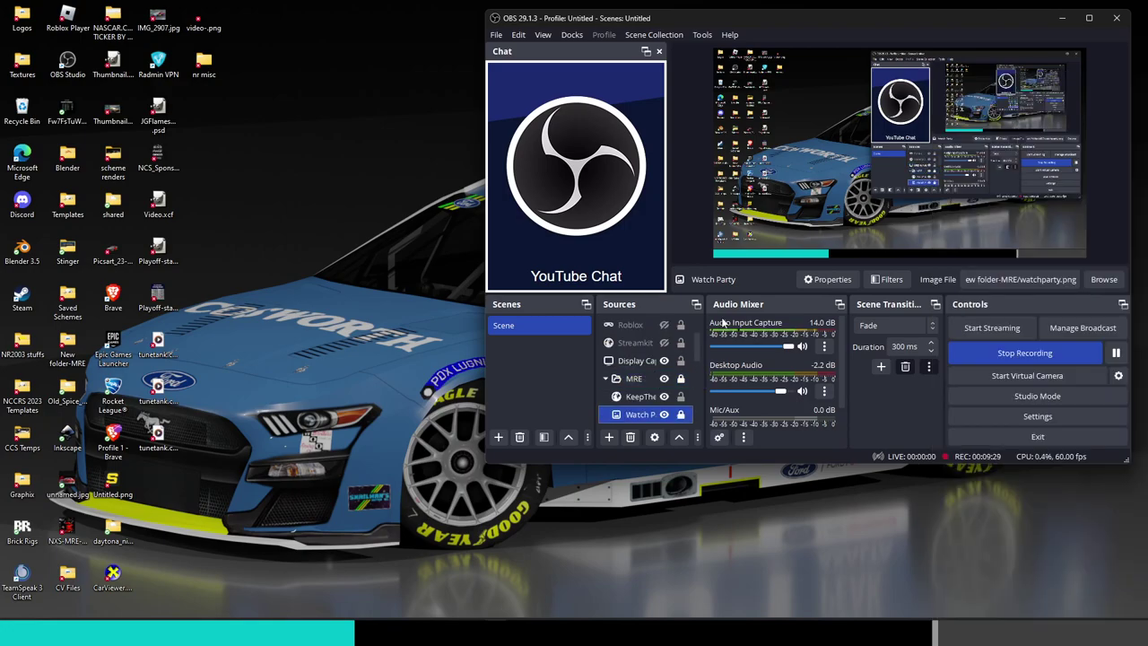
pyautogui.scroll(-1, 621, 395)
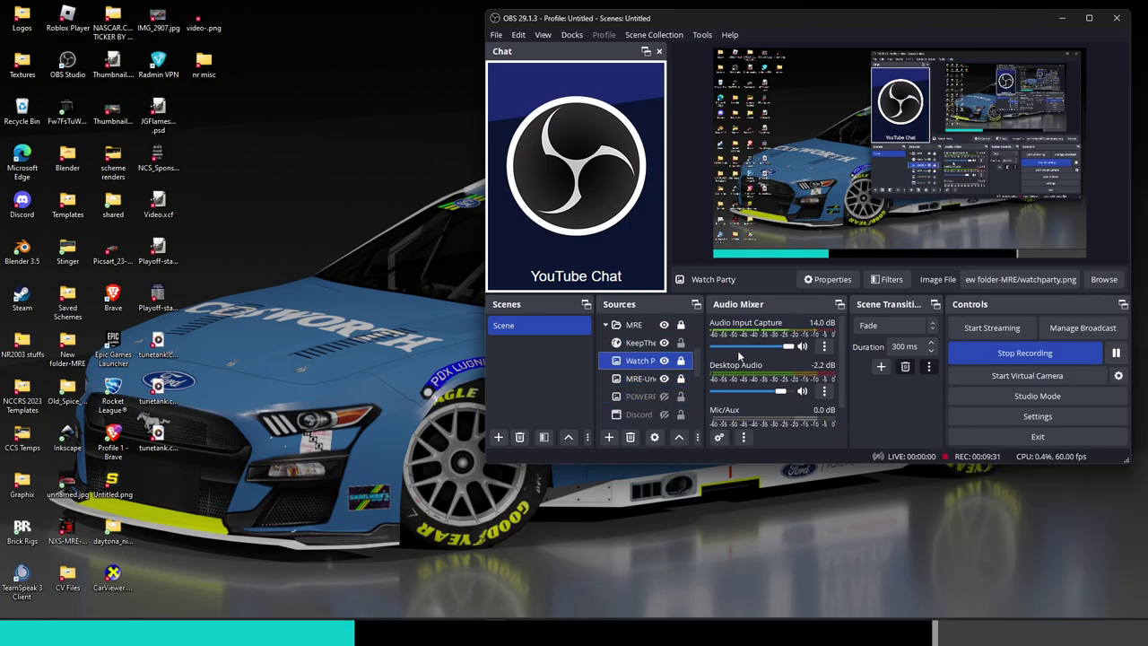
pyautogui.click(643, 381)
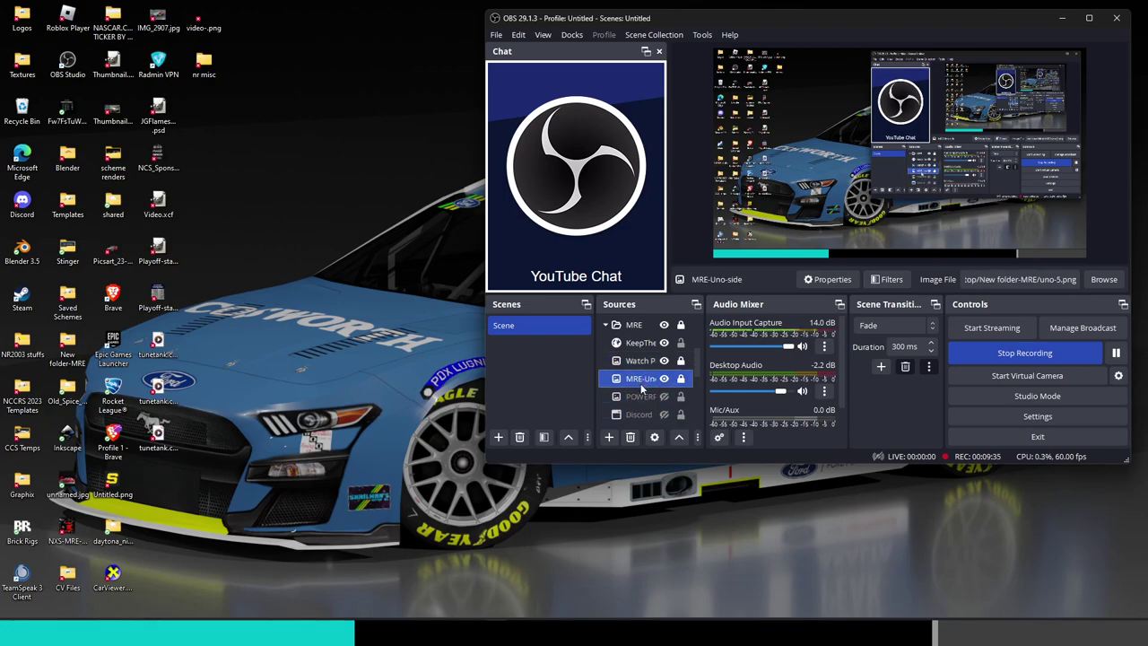
pyautogui.moveTo(642, 386); pyautogui.dragTo(646, 355)
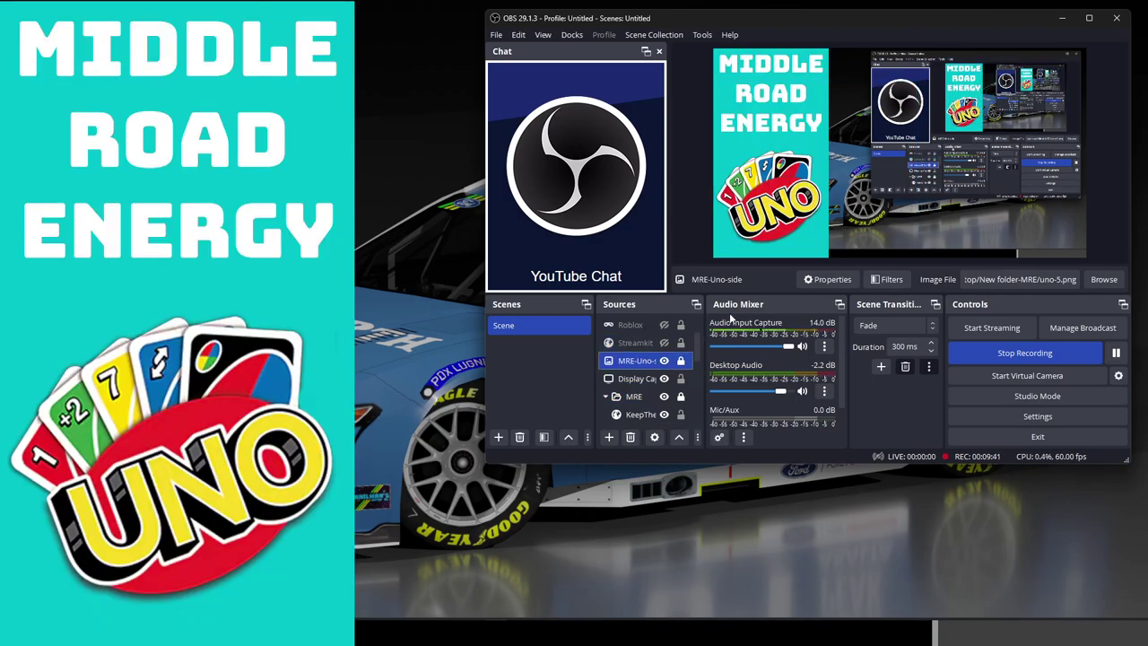
pyautogui.keyDown('ctrl'); pyautogui.click(656, 373); pyautogui.keyUp('ctrl')
pyautogui.click(663, 364)
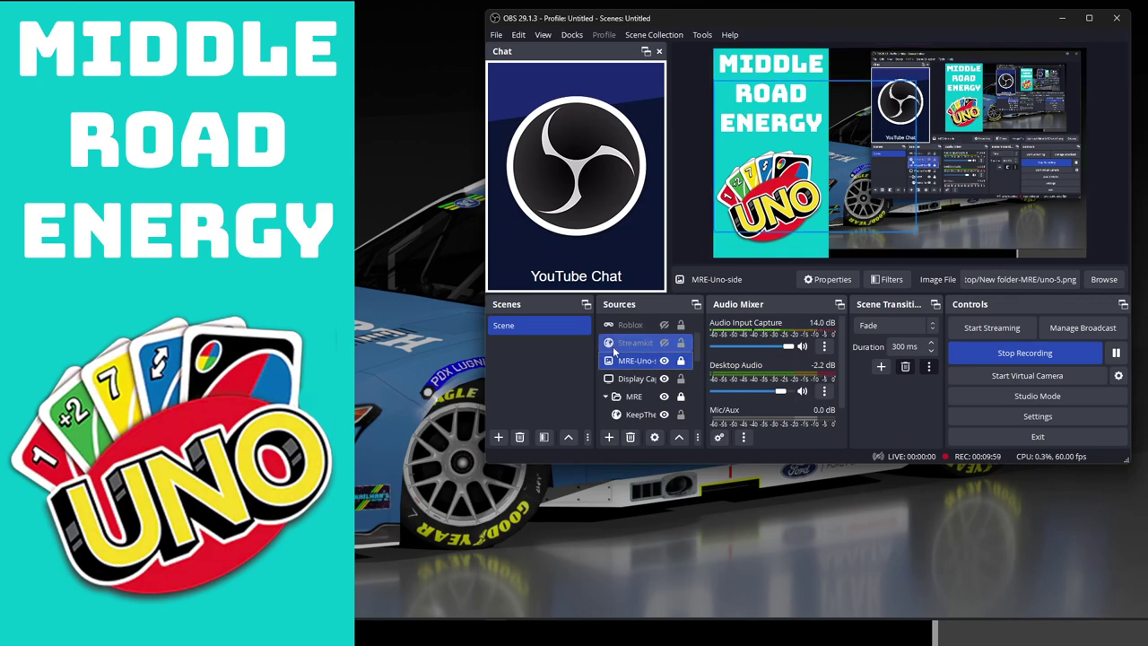
pyautogui.moveTo(615, 348); pyautogui.dragTo(615, 351)
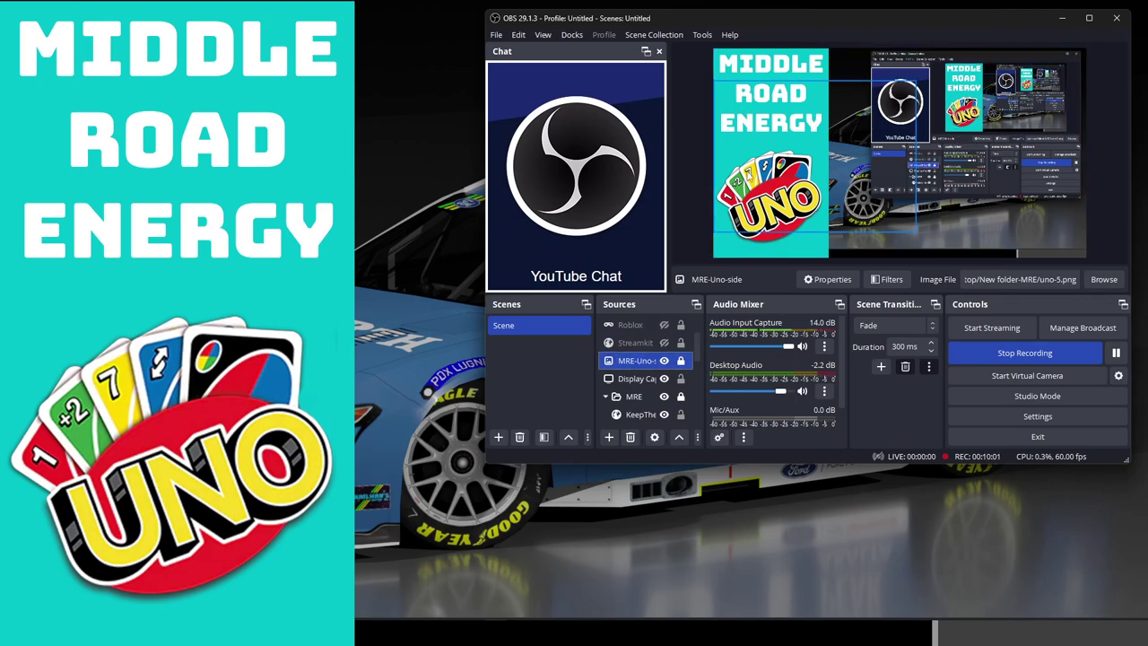
pyautogui.moveTo(633, 358)
pyautogui.mouseDown()
pyautogui.moveTo(653, 420)
pyautogui.moveTo(658, 380)
pyautogui.moveTo(650, 408)
pyautogui.moveTo(648, 375)
pyautogui.mouseUp()
pyautogui.click(651, 363)
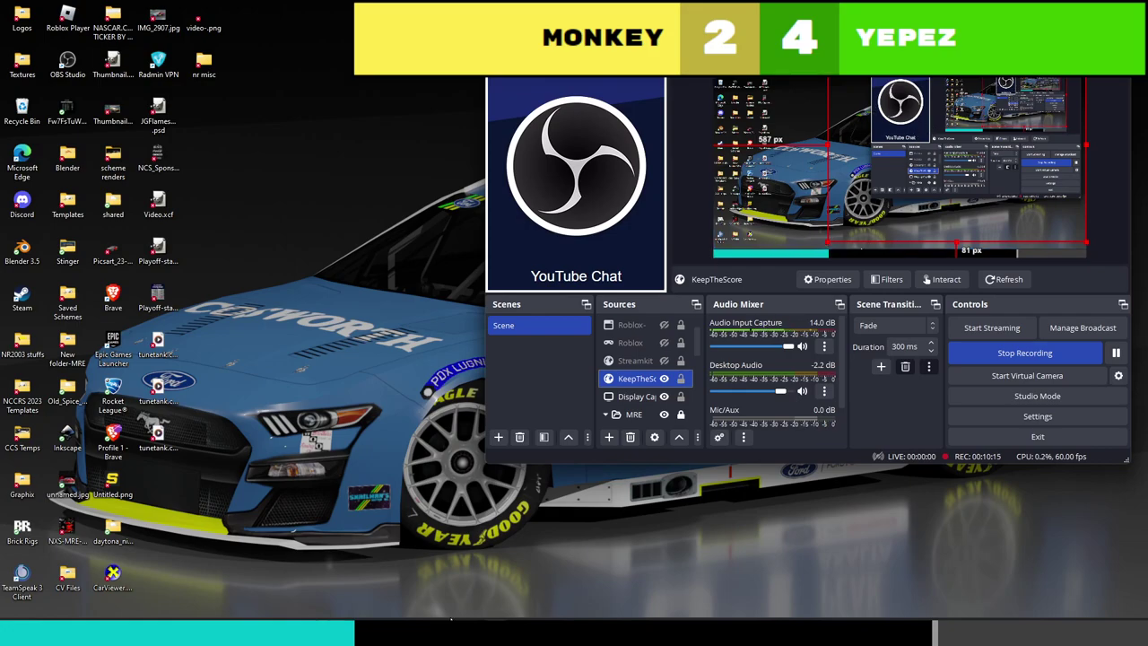
pyautogui.click(664, 378)
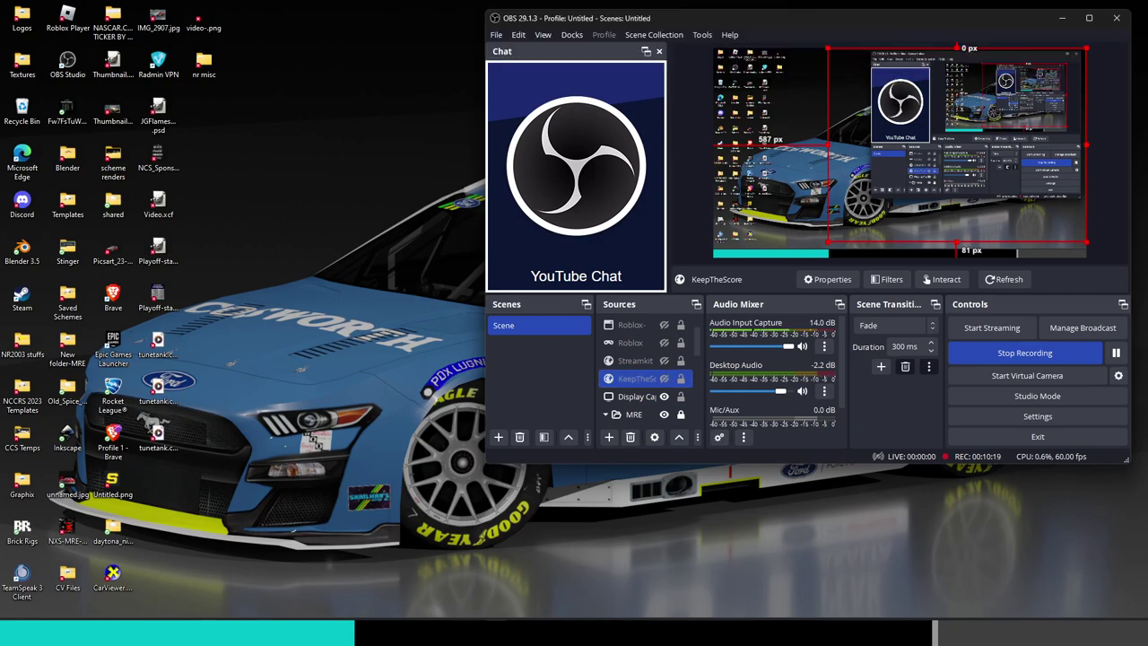
# - Search Brave for 'keep the score' and open the KeepTheScore website
pyautogui.click(296, 574)
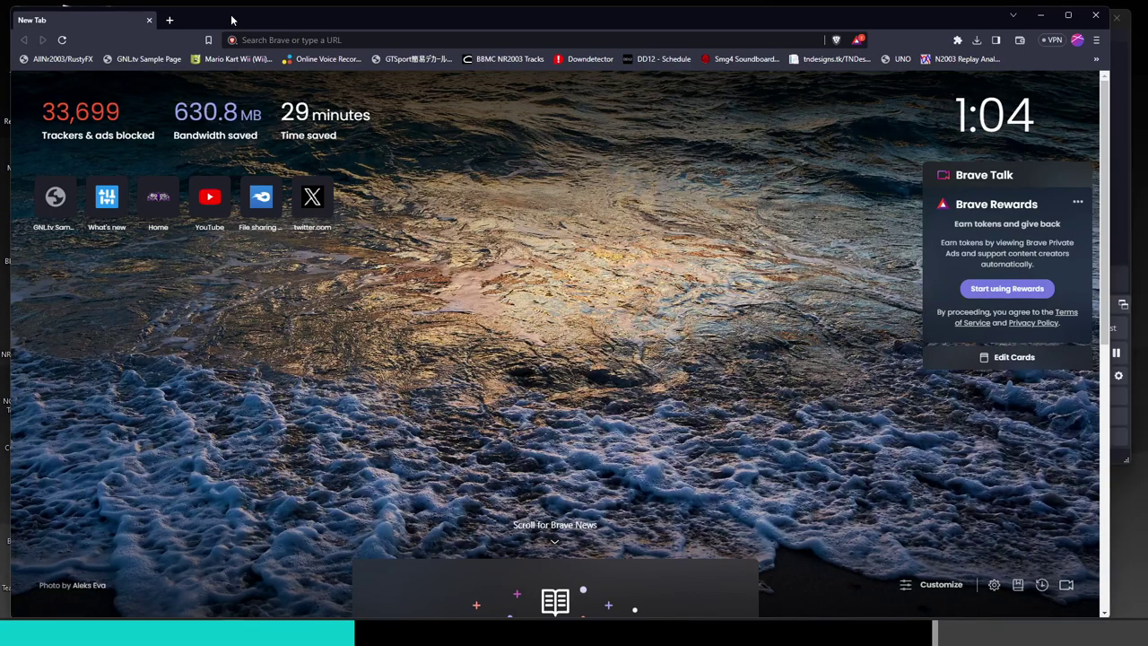
pyautogui.click(256, 40)
pyautogui.write('k')
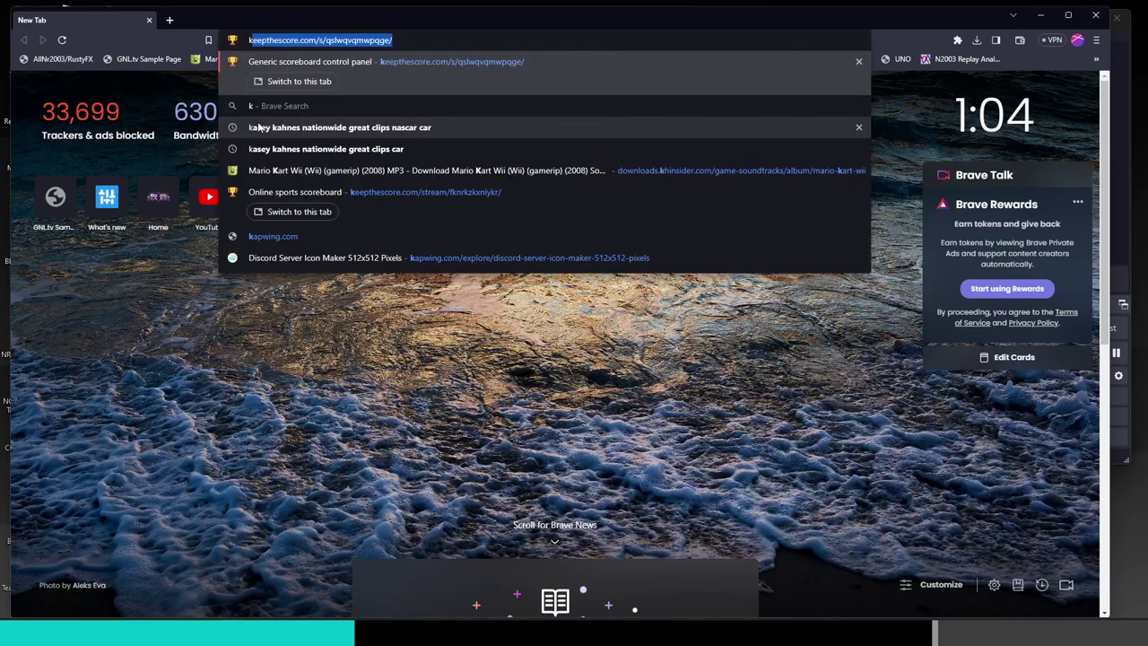
pyautogui.write('eepthescoore')
pyautogui.press('Return')
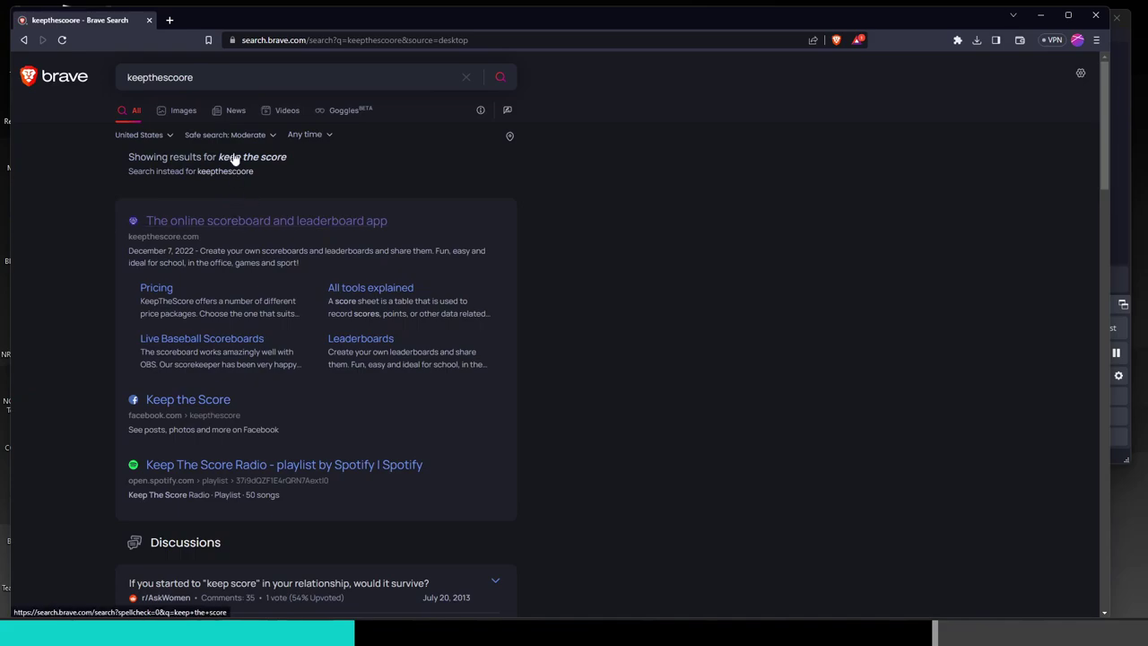
pyautogui.click(232, 157)
pyautogui.click(230, 172)
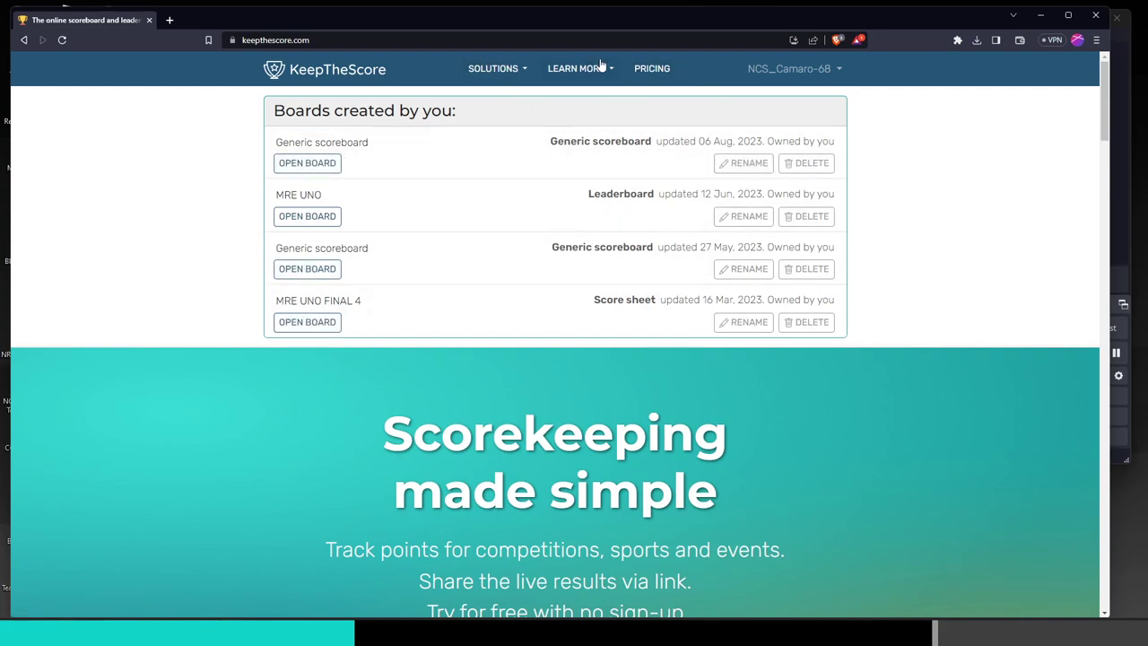
# - Reload the KeepTheScore home page and scroll through it
pyautogui.click(314, 82)
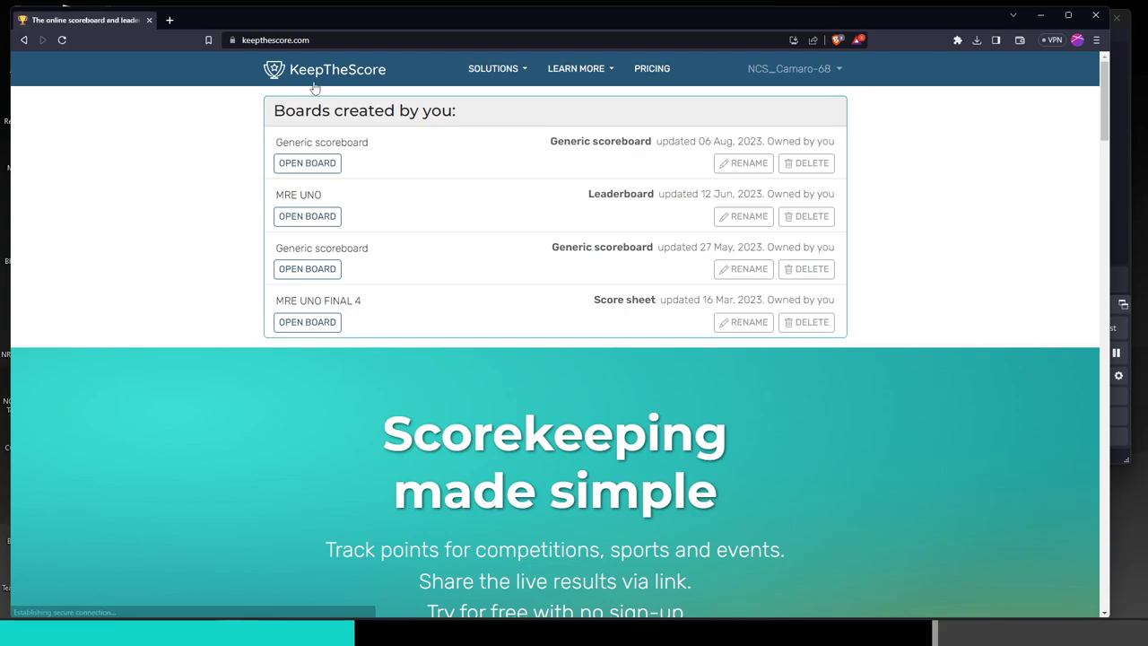
pyautogui.scroll(-5, 594, 491)
pyautogui.scroll(1, 594, 491)
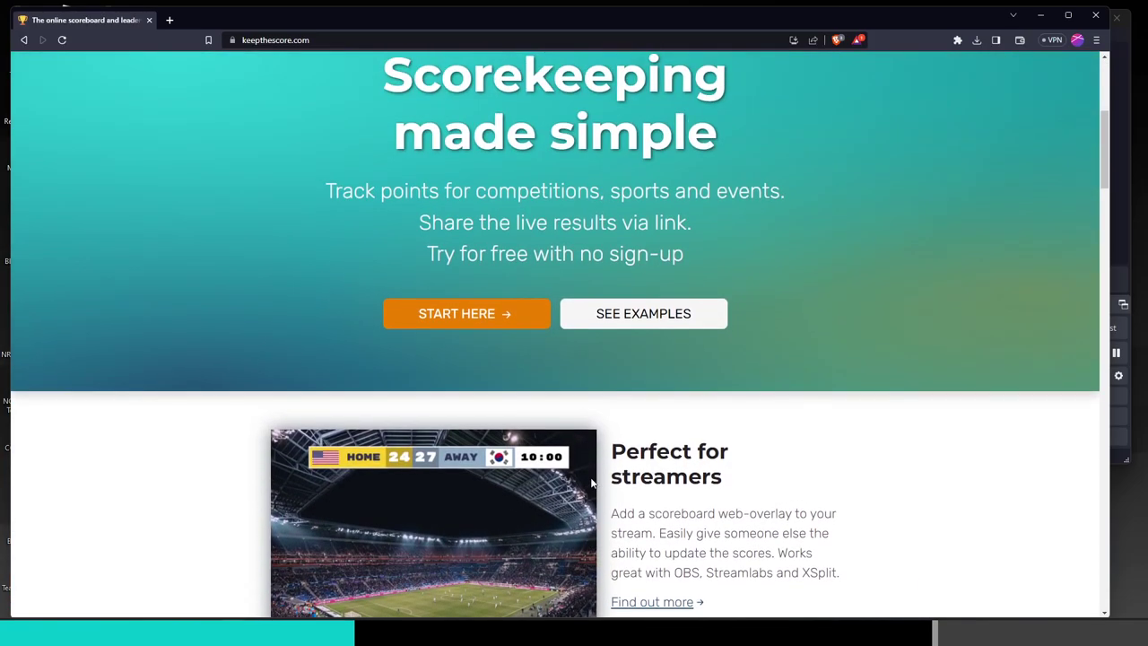
pyautogui.scroll(-4, 588, 475)
pyautogui.scroll(3, 585, 467)
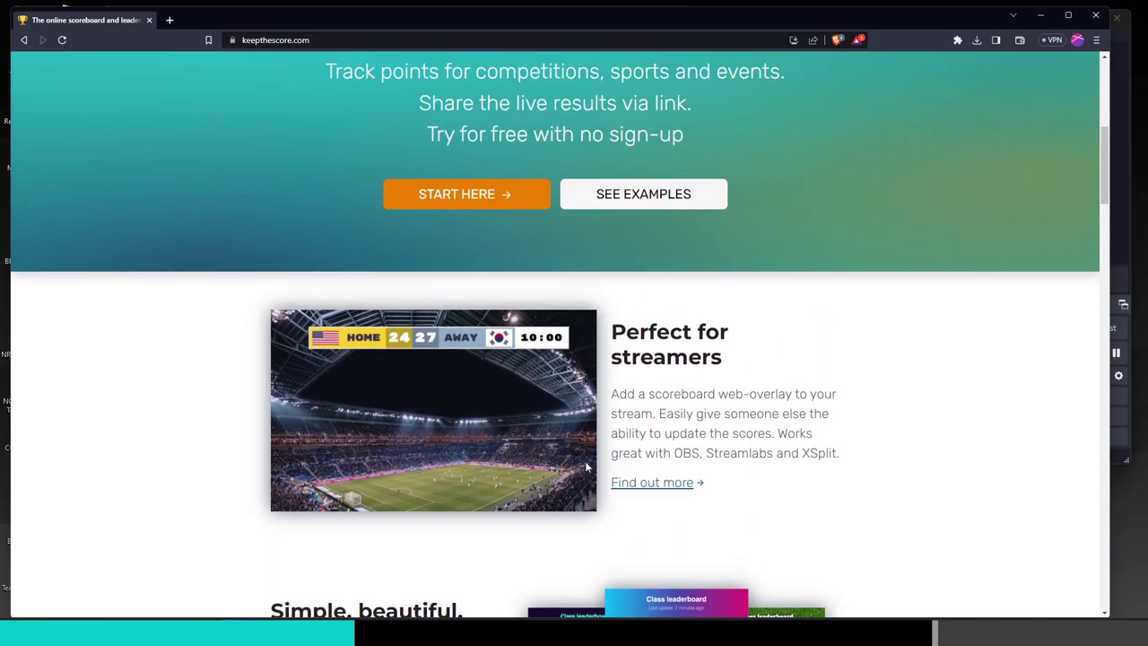
pyautogui.scroll(-2, 585, 461)
pyautogui.scroll(5, 562, 431)
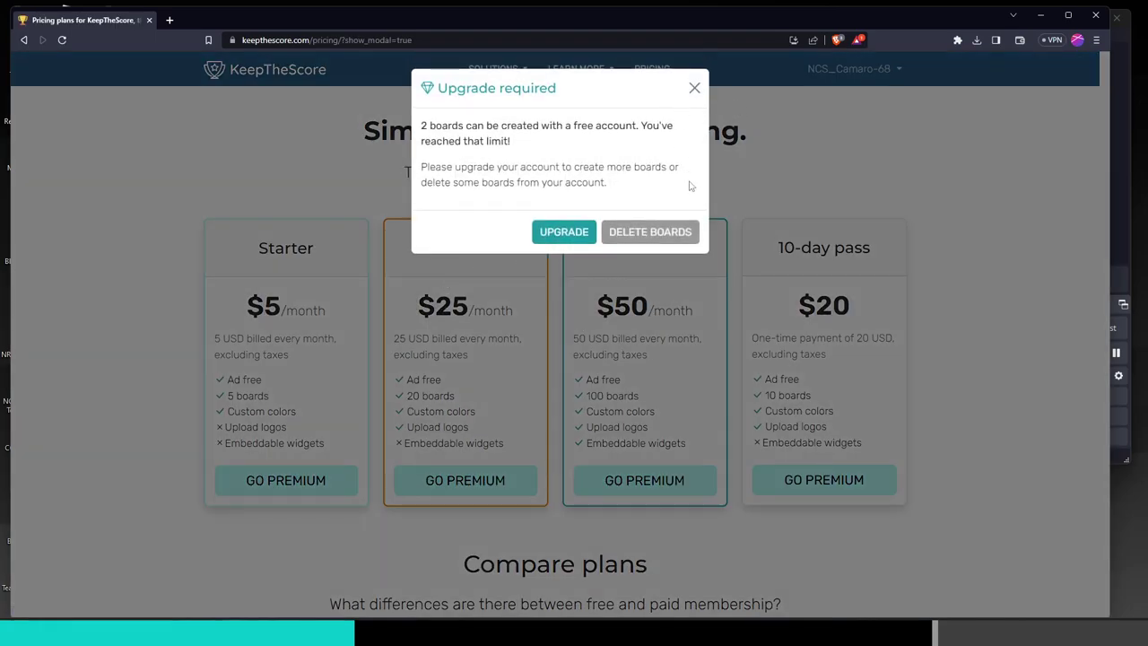
# - Dismiss the upgrade notice and delete the Generic scoreboard board
pyautogui.click(694, 88)
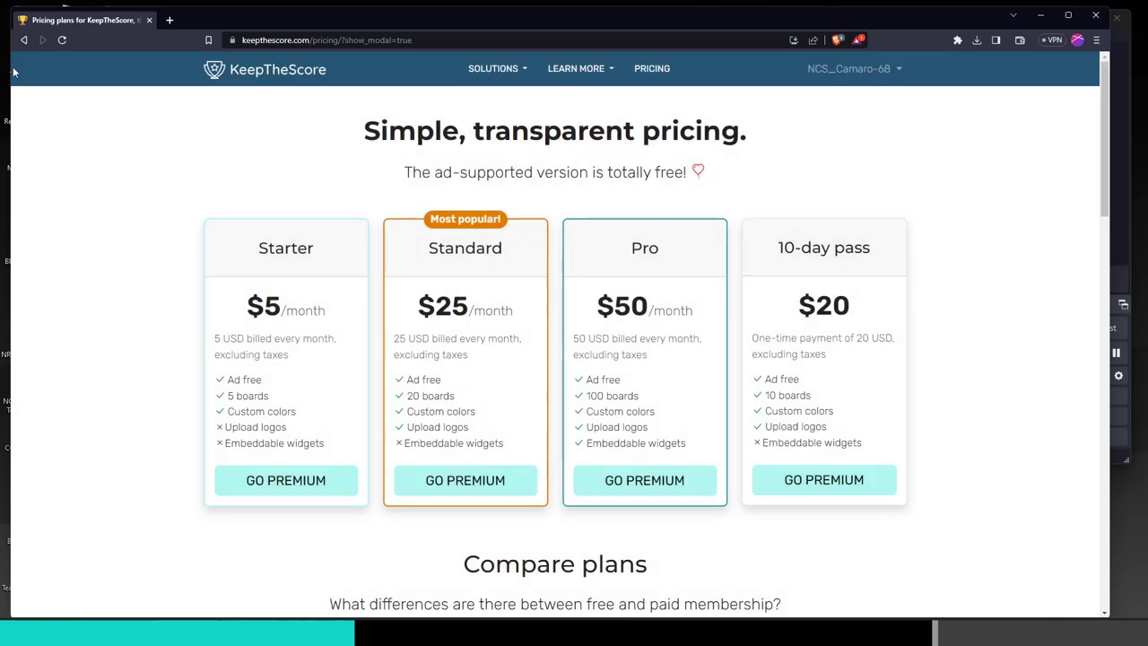
pyautogui.click(23, 39)
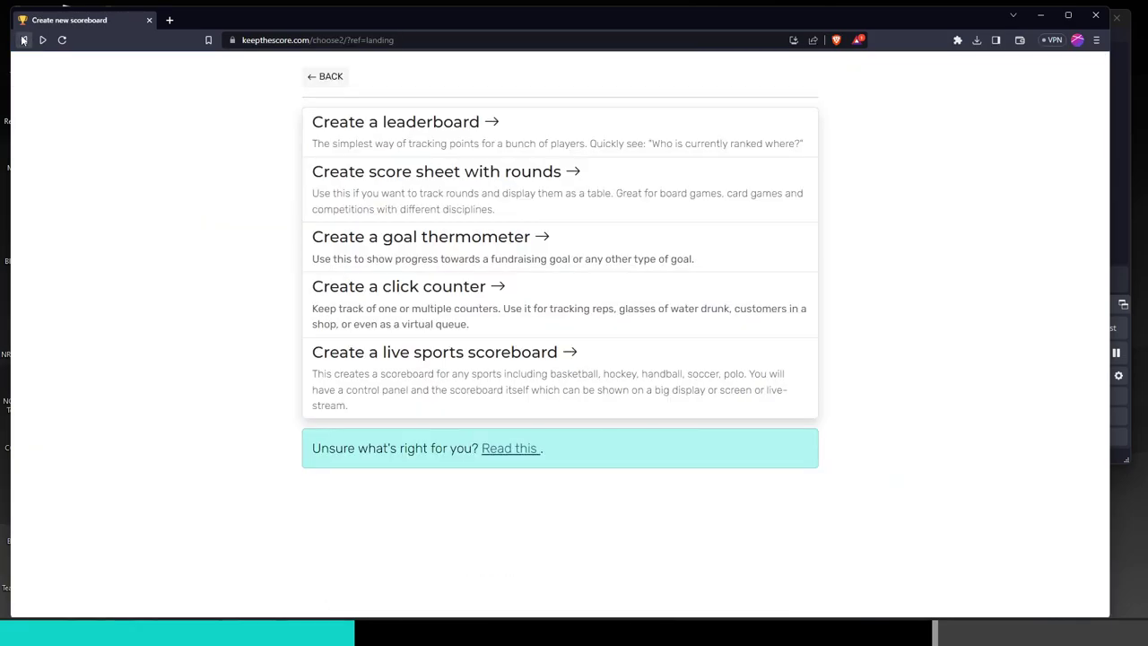
pyautogui.click(24, 39)
pyautogui.scroll(3, 404, 359)
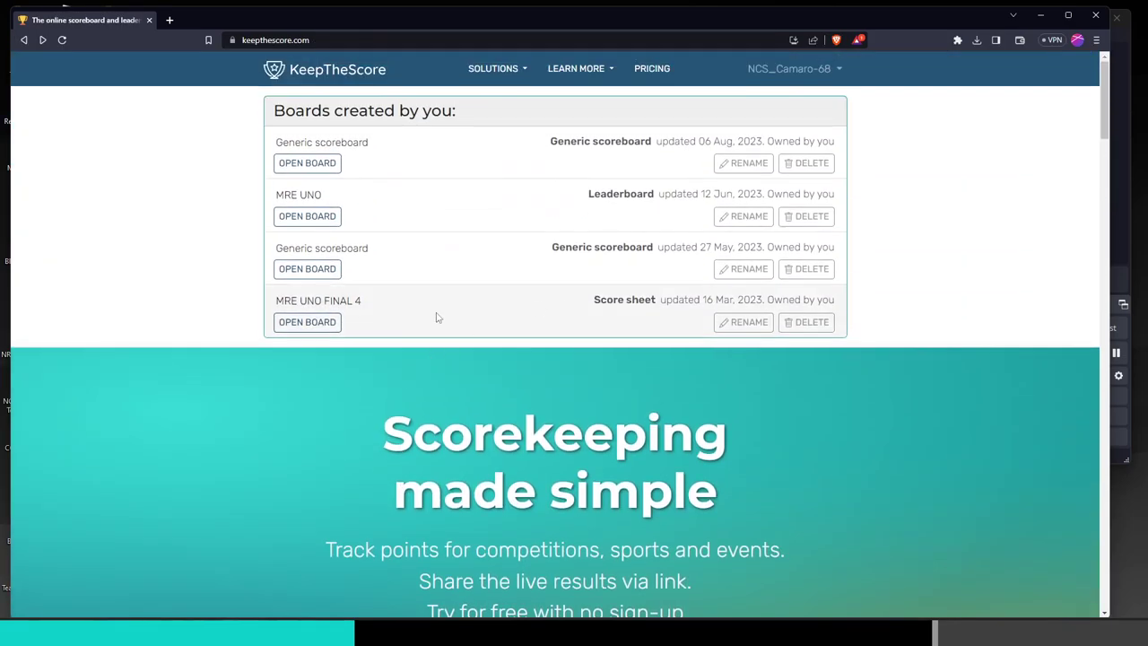
pyautogui.click(803, 268)
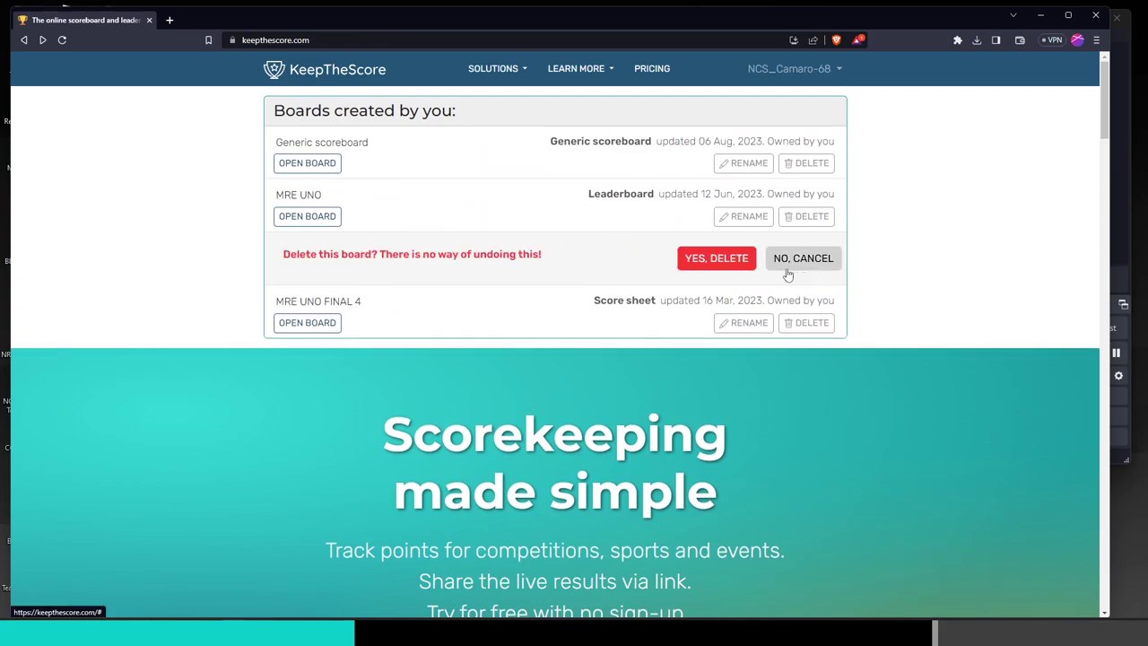
pyautogui.click(715, 258)
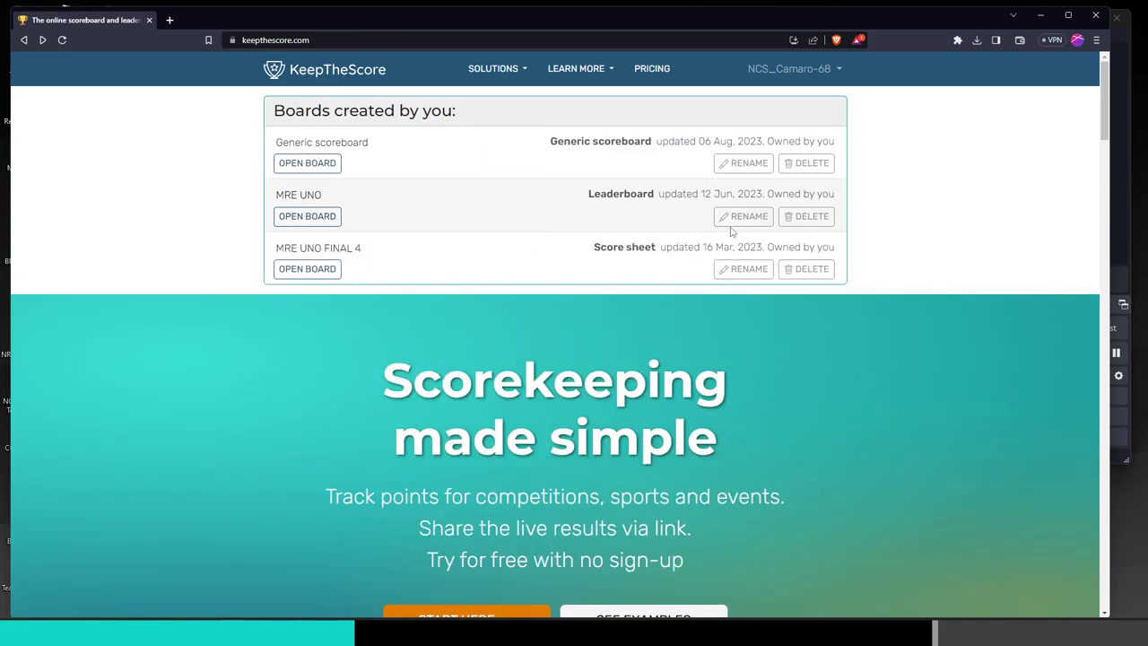
pyautogui.click(807, 165)
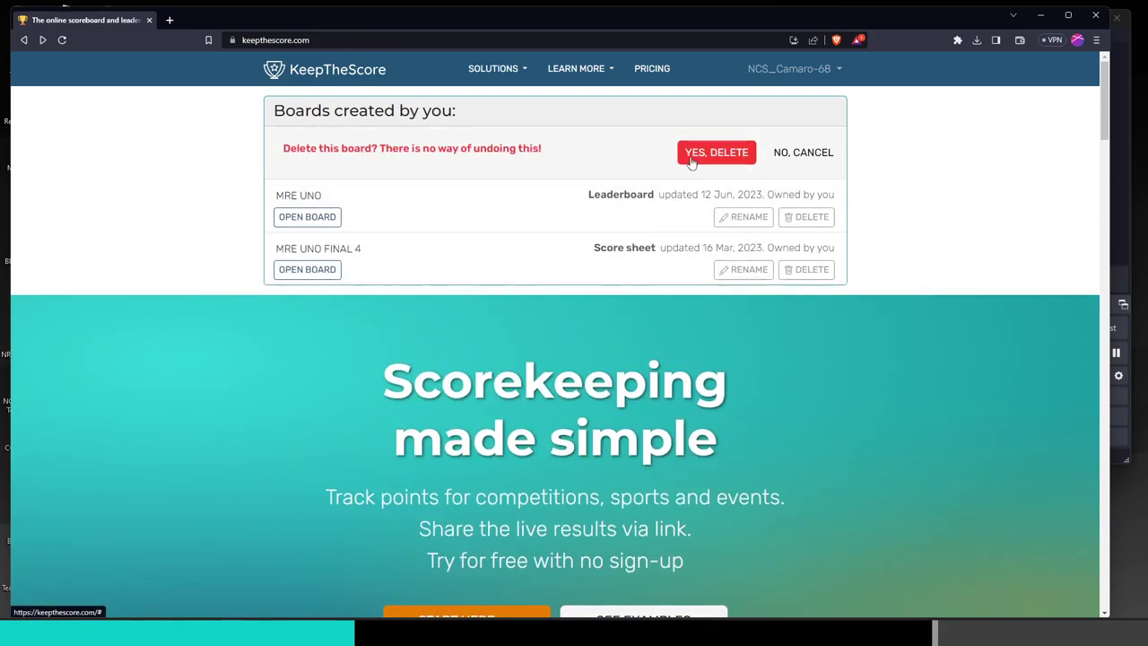
pyautogui.click(720, 151)
# - Try creating a leaderboard, then choose to delete boards instead of upgrading
pyautogui.scroll(-2, 607, 338)
pyautogui.scroll(-2, 608, 338)
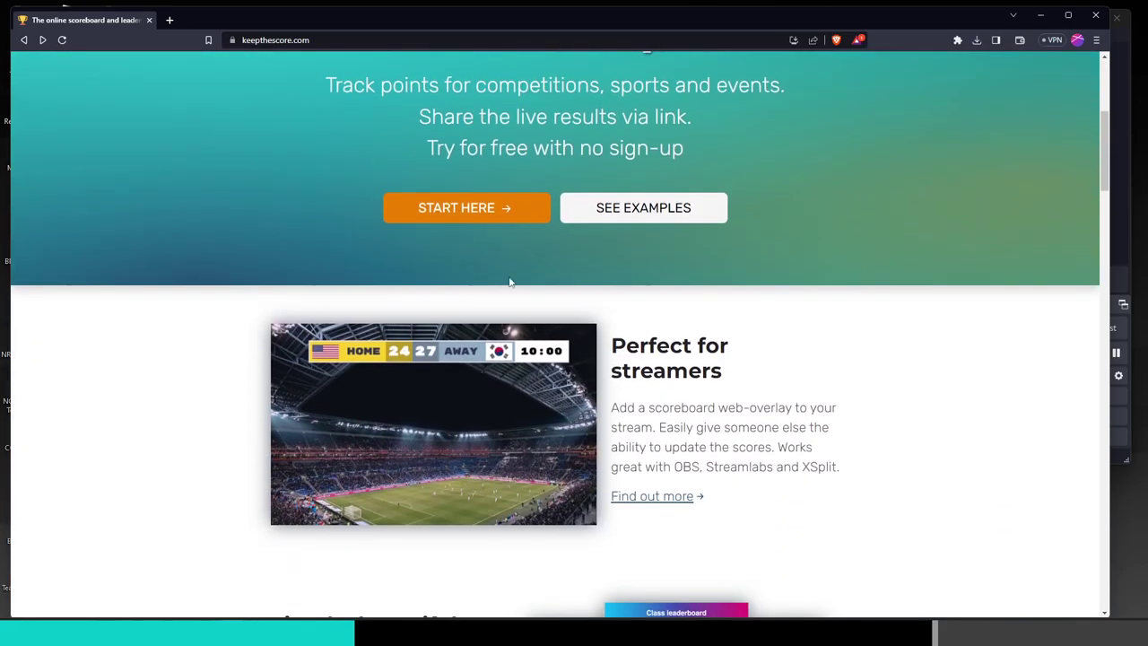
pyautogui.click(500, 208)
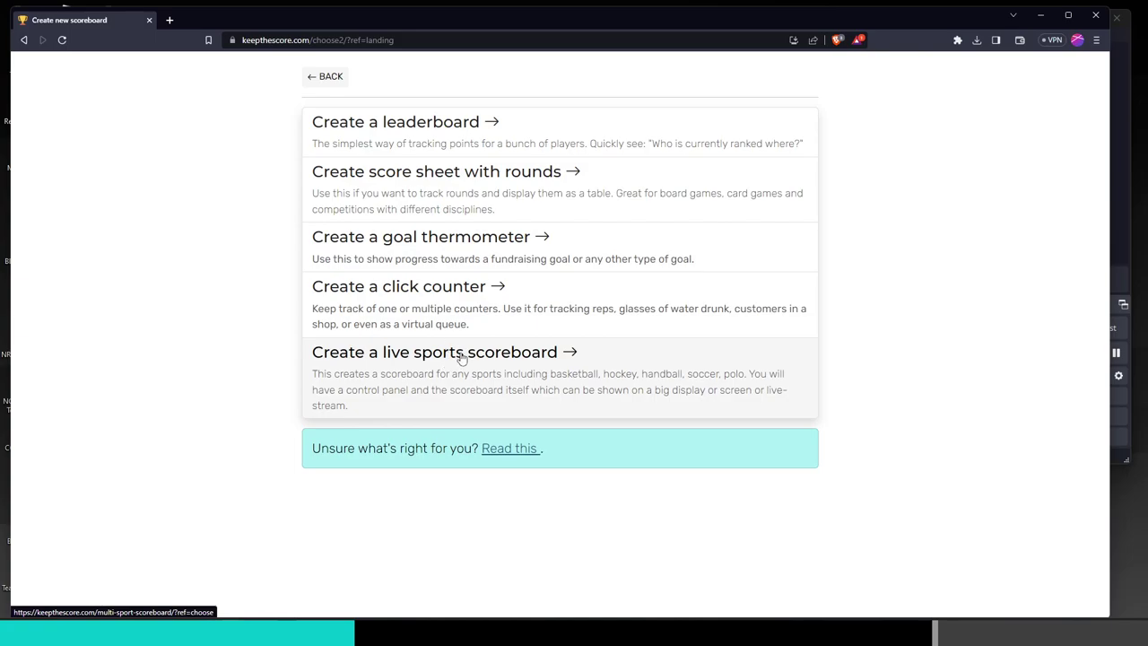
pyautogui.click(438, 123)
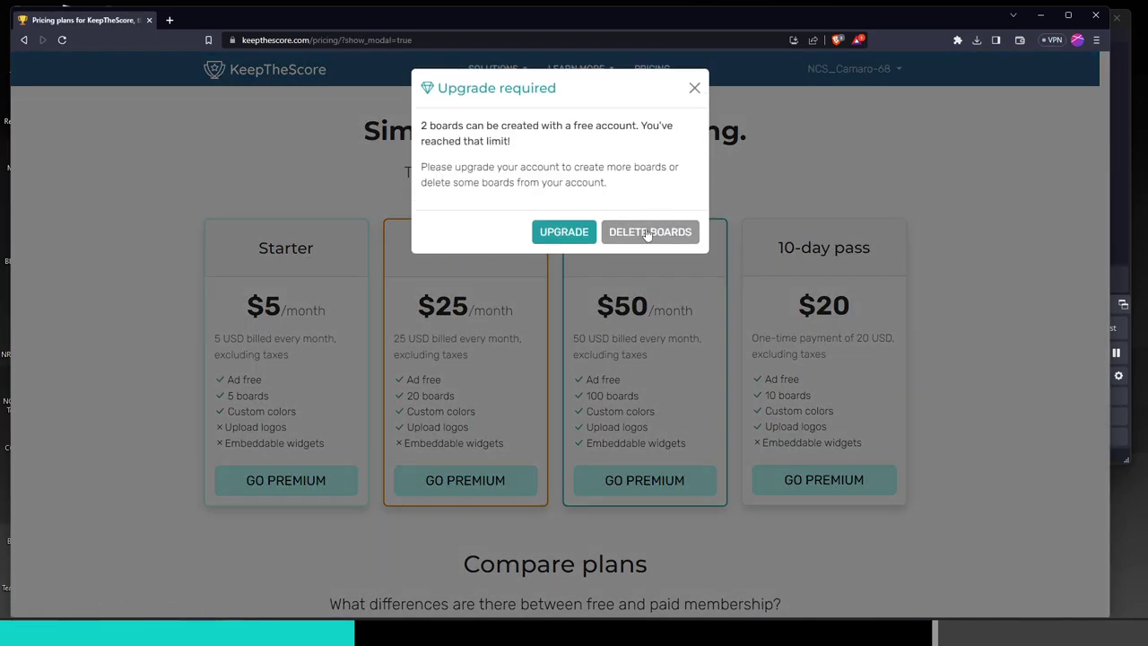
pyautogui.click(645, 234)
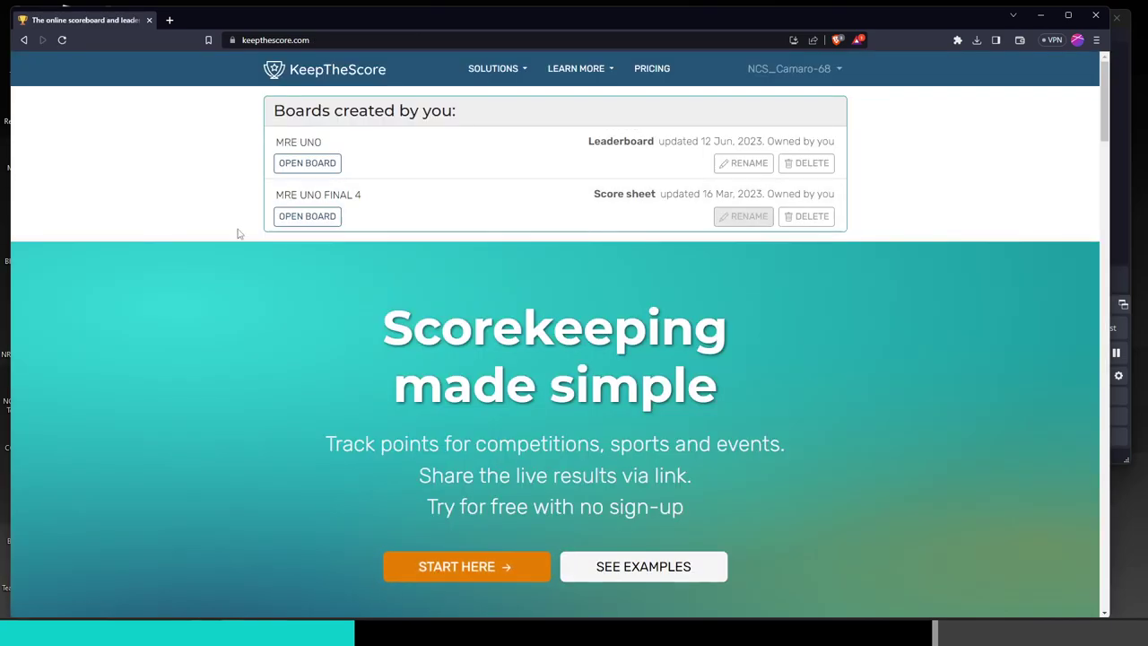
# - Delete the MRE UNO FINAL 4 board and start creating a new board
pyautogui.click(320, 216)
pyautogui.scroll(-2, 570, 293)
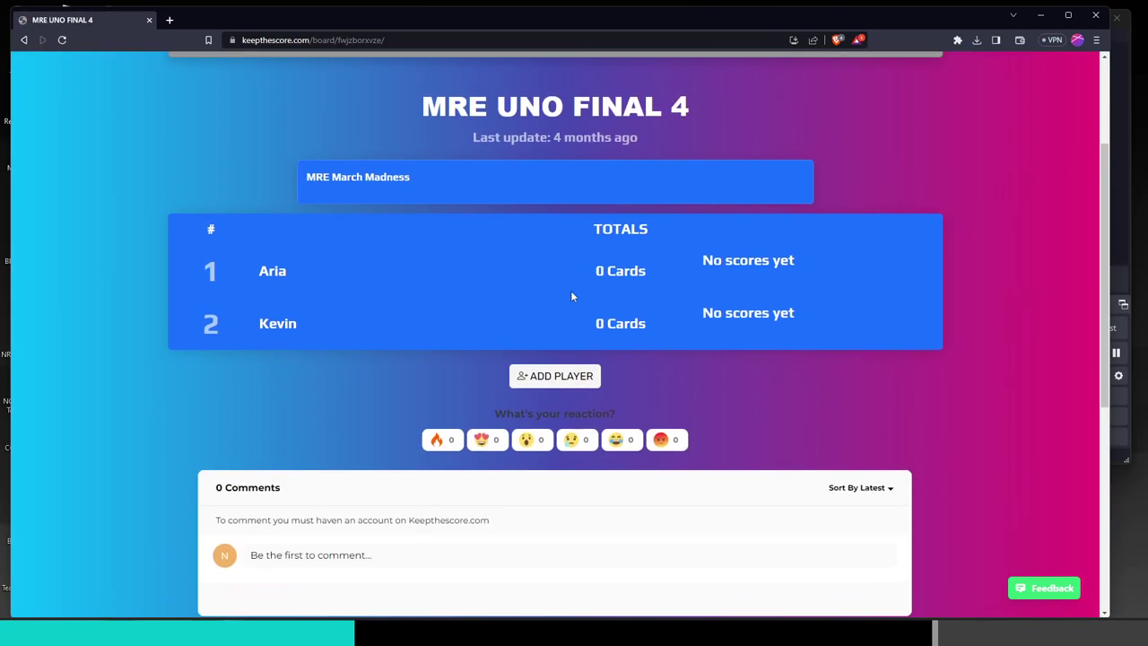
pyautogui.scroll(1, 464, 400)
pyautogui.scroll(1, 464, 397)
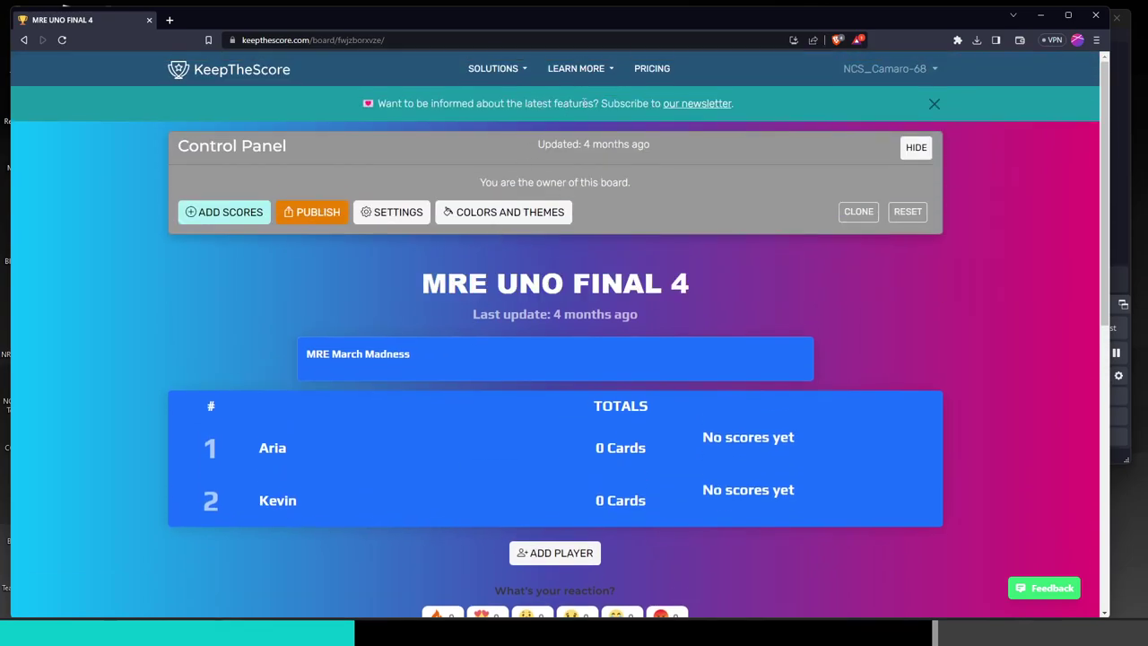
pyautogui.click(25, 40)
pyautogui.click(807, 216)
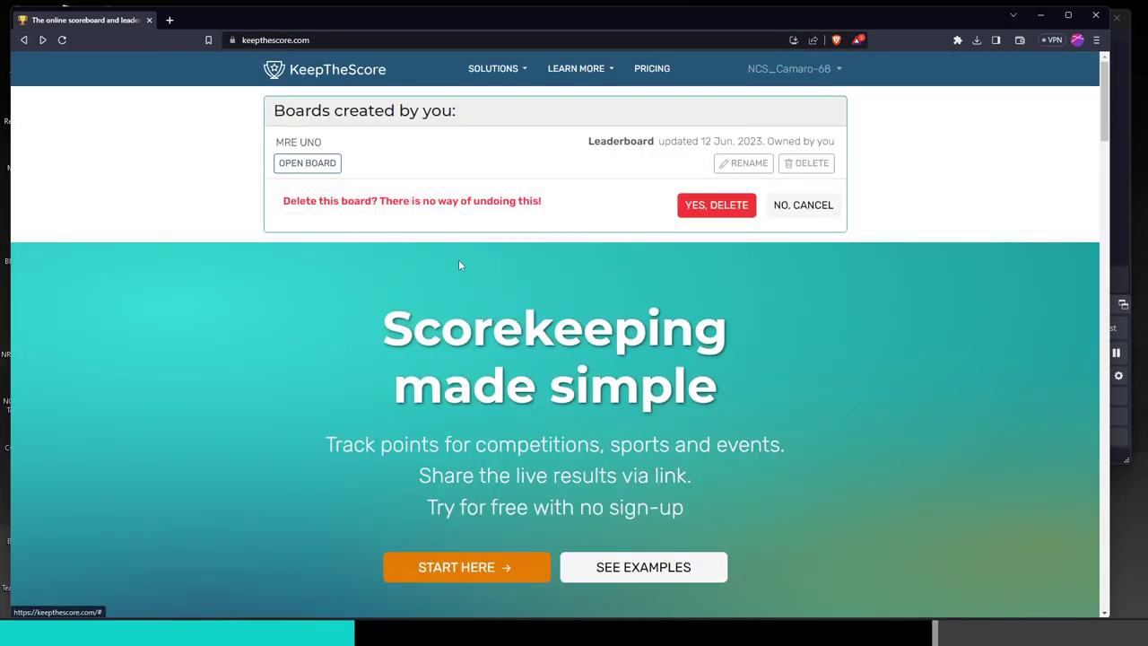
pyautogui.click(715, 206)
pyautogui.scroll(-1, 492, 445)
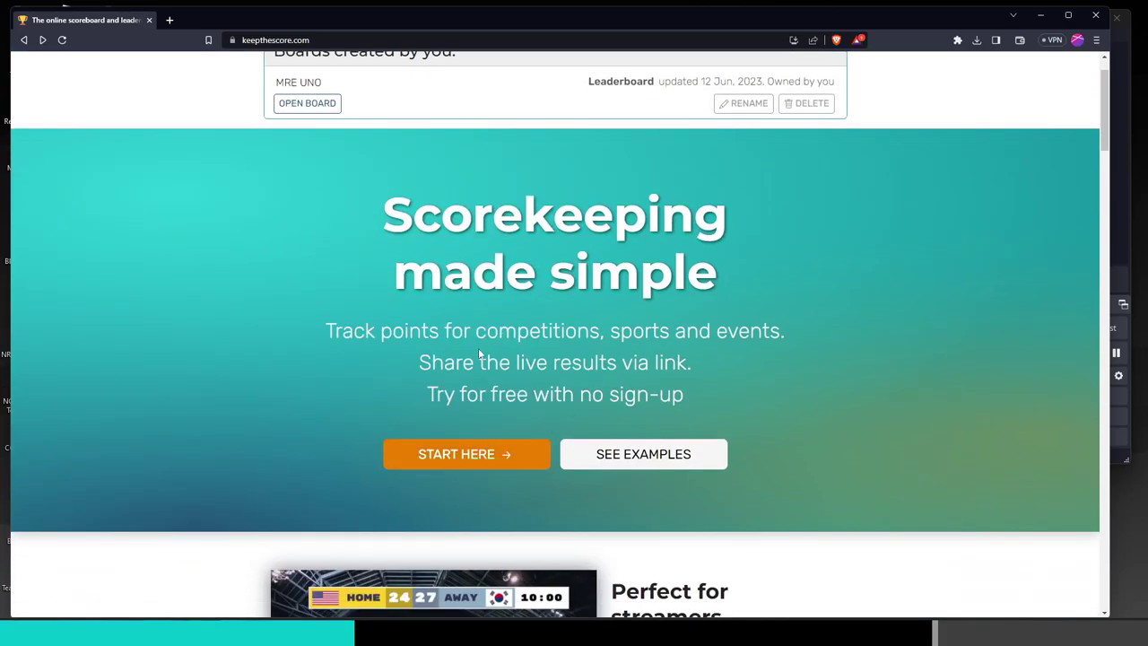
pyautogui.click(474, 454)
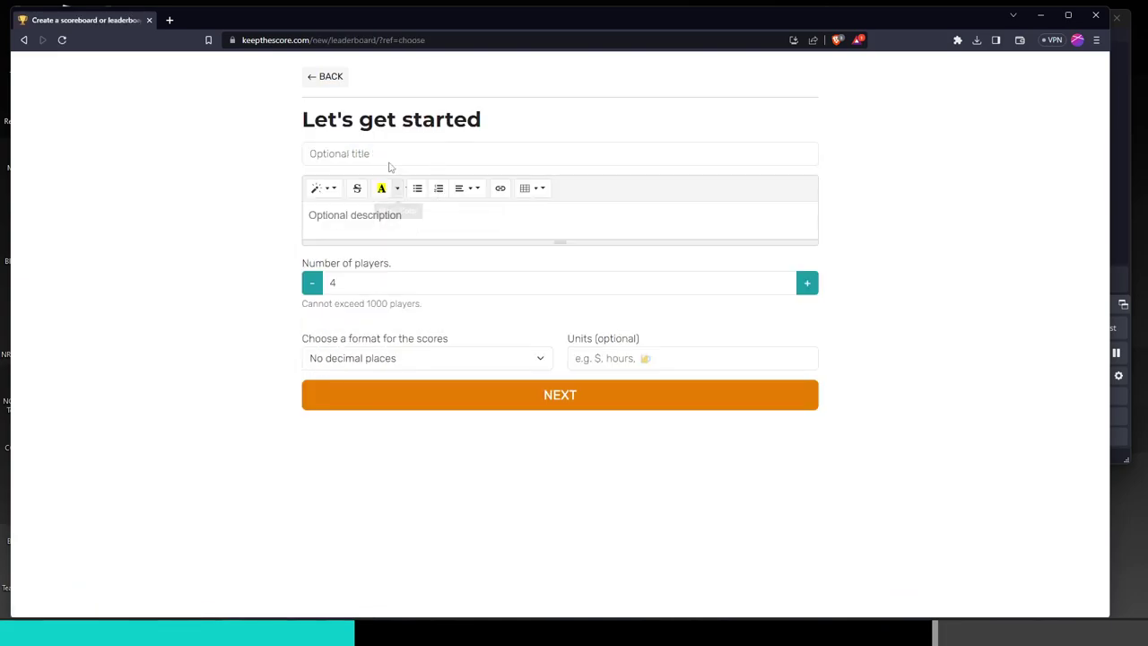
# - Start a rounds score sheet titled Scarry Larry Cup Finals, described Uno Tournament, with no decimal places
pyautogui.click(24, 40)
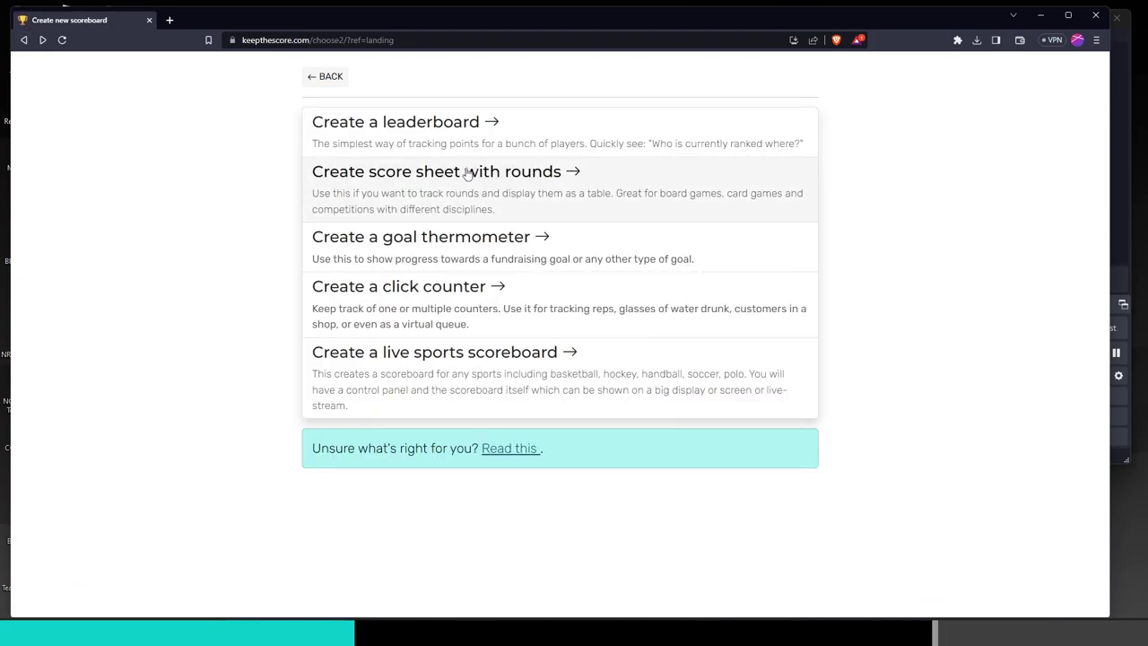
pyautogui.click(505, 171)
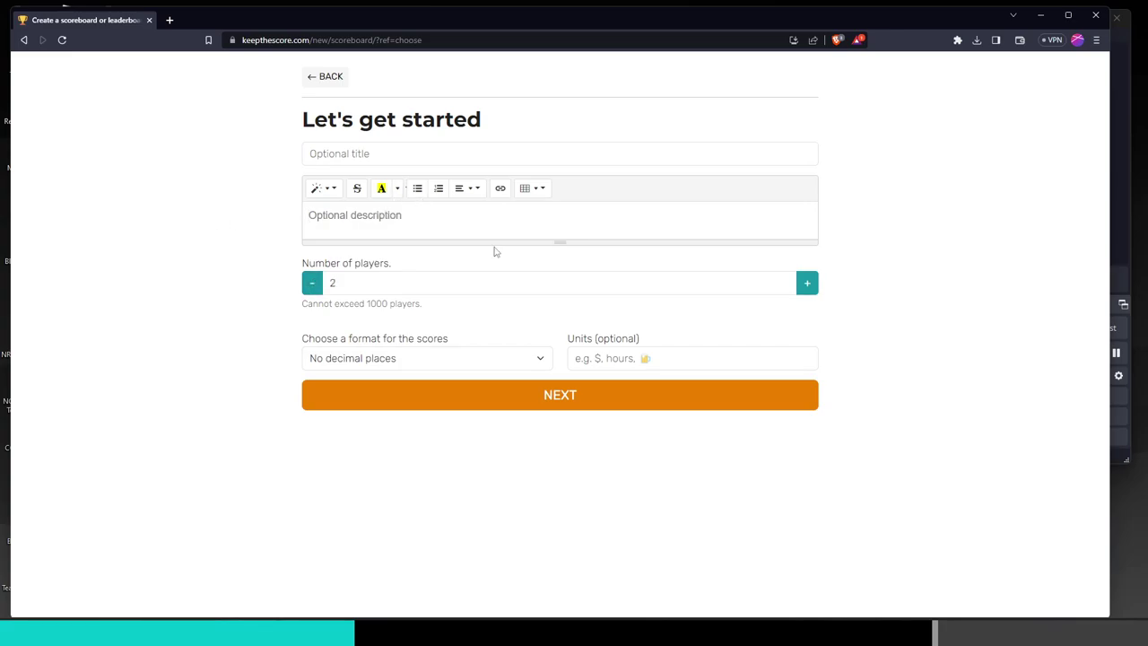
pyautogui.write('Uno Tournament')
pyautogui.click(509, 153)
pyautogui.write('Scarry Larry Cup Finals')
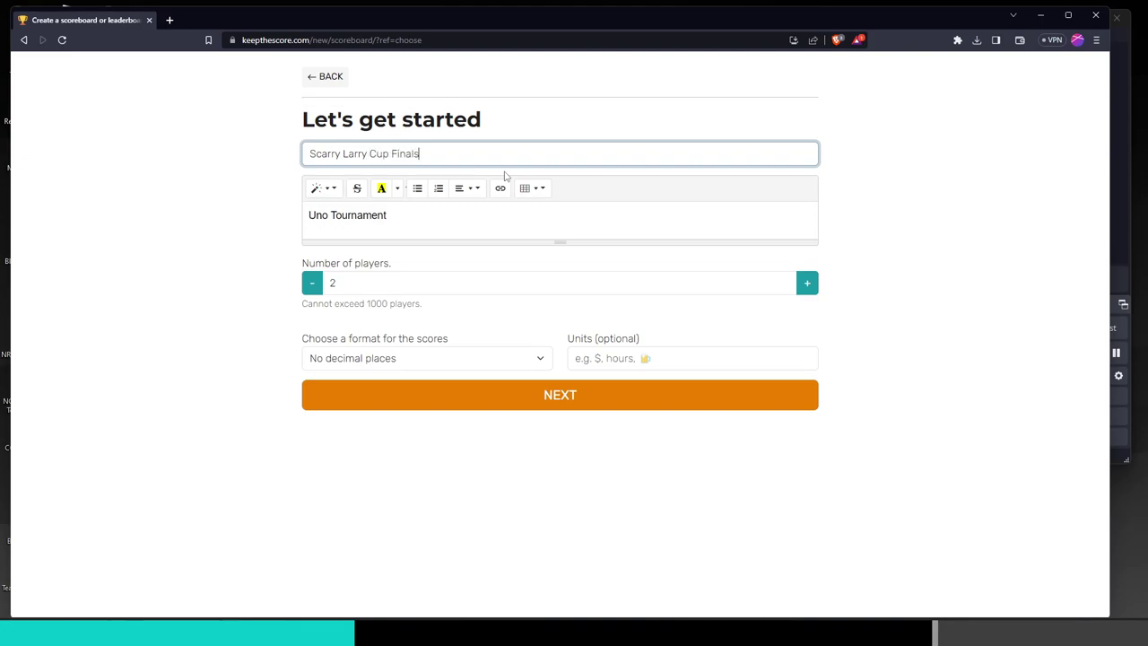
pyautogui.click(408, 367)
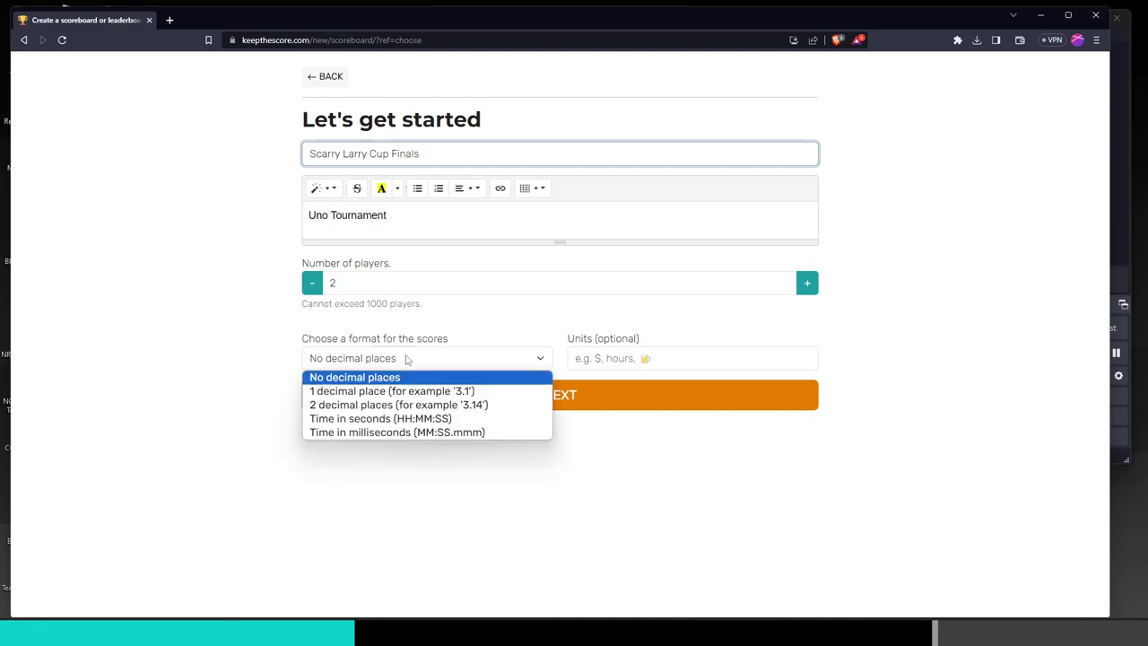
pyautogui.click(626, 328)
pyautogui.click(648, 351)
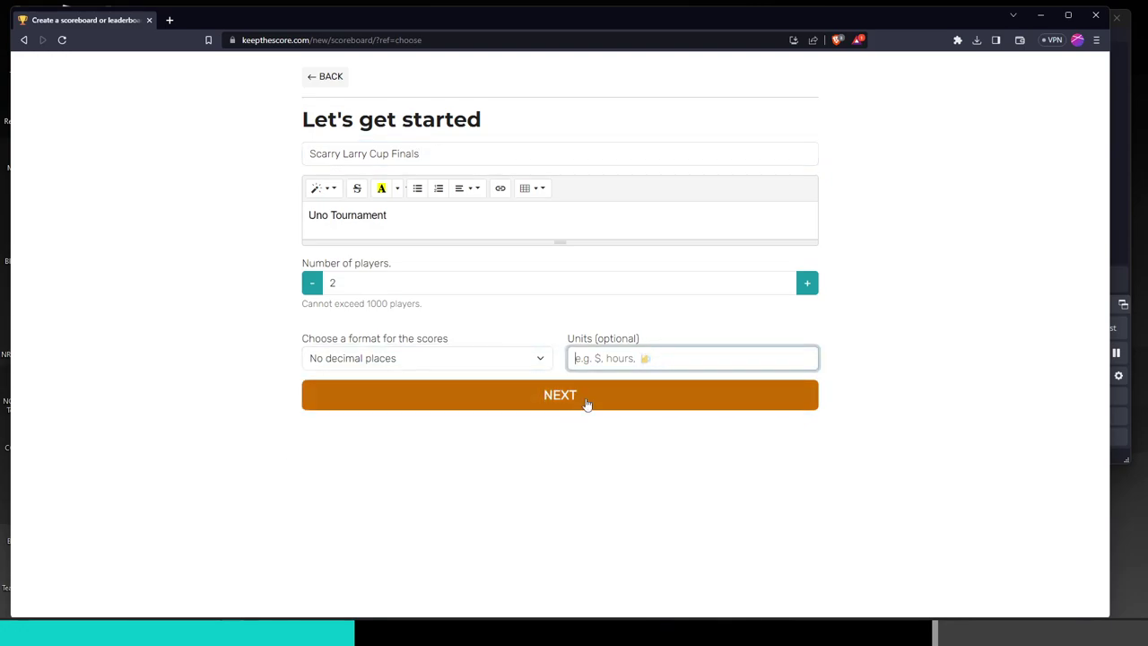
pyautogui.click(584, 406)
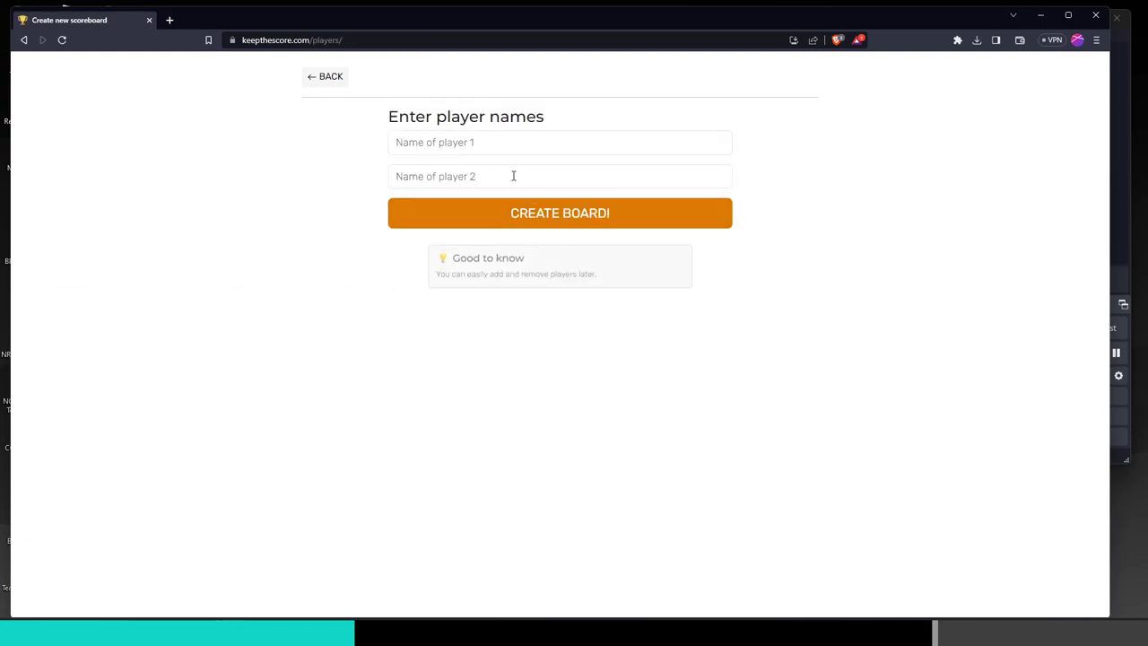
# - Enter both player names and create the board
pyautogui.click(506, 141)
pyautogui.click(499, 174)
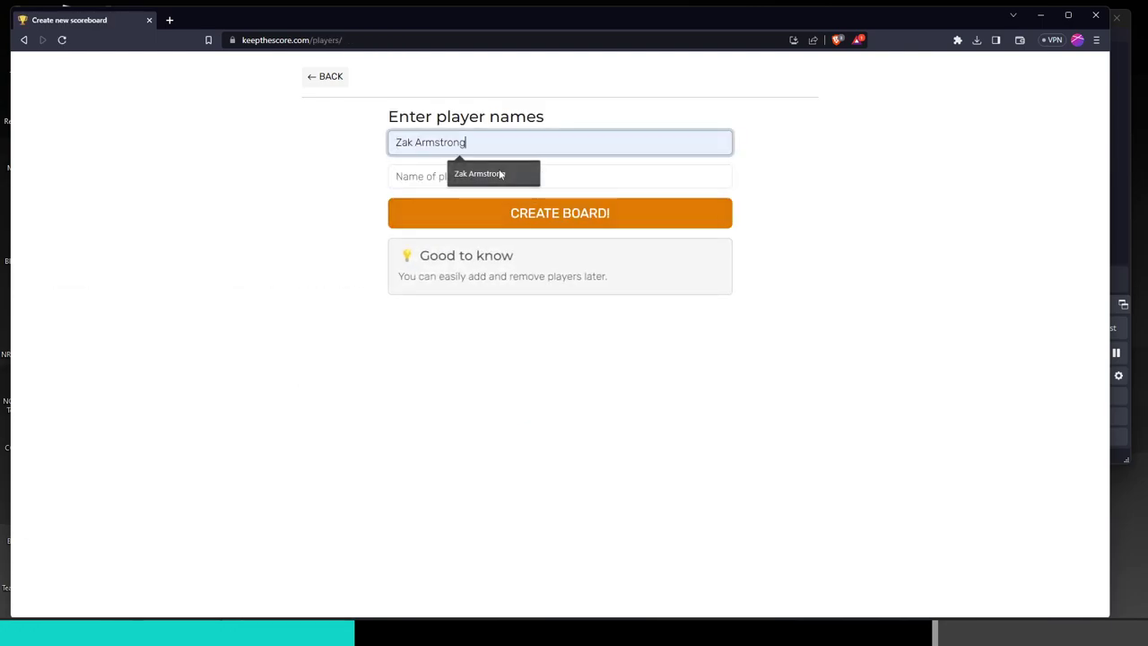
pyautogui.click(496, 182)
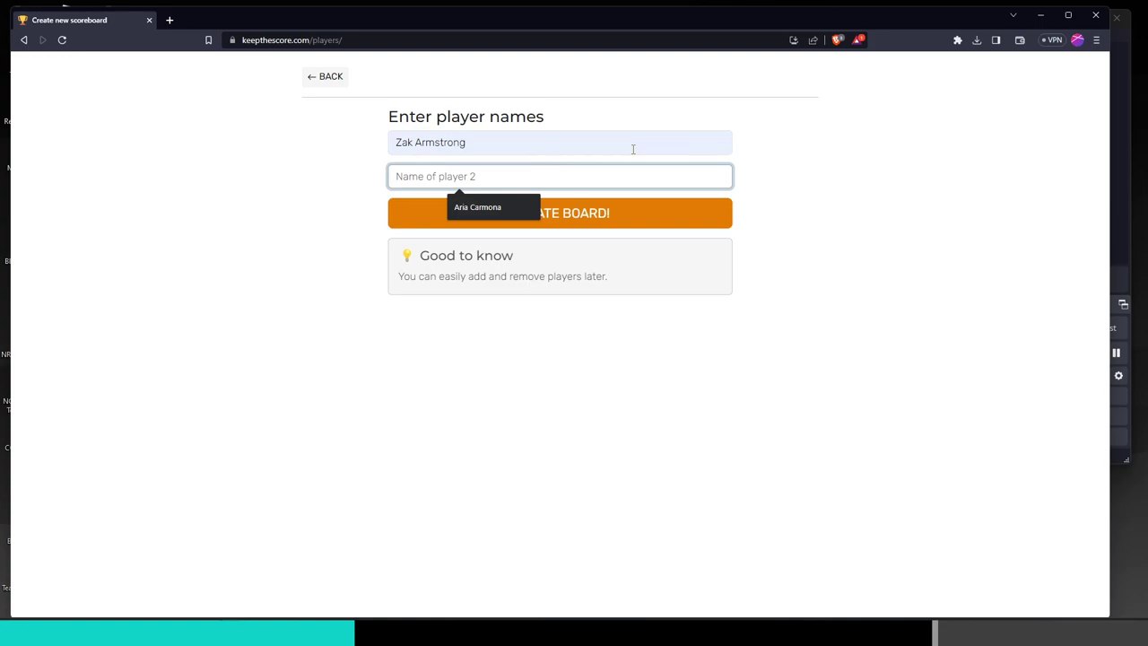
pyautogui.write('Don Cookie')
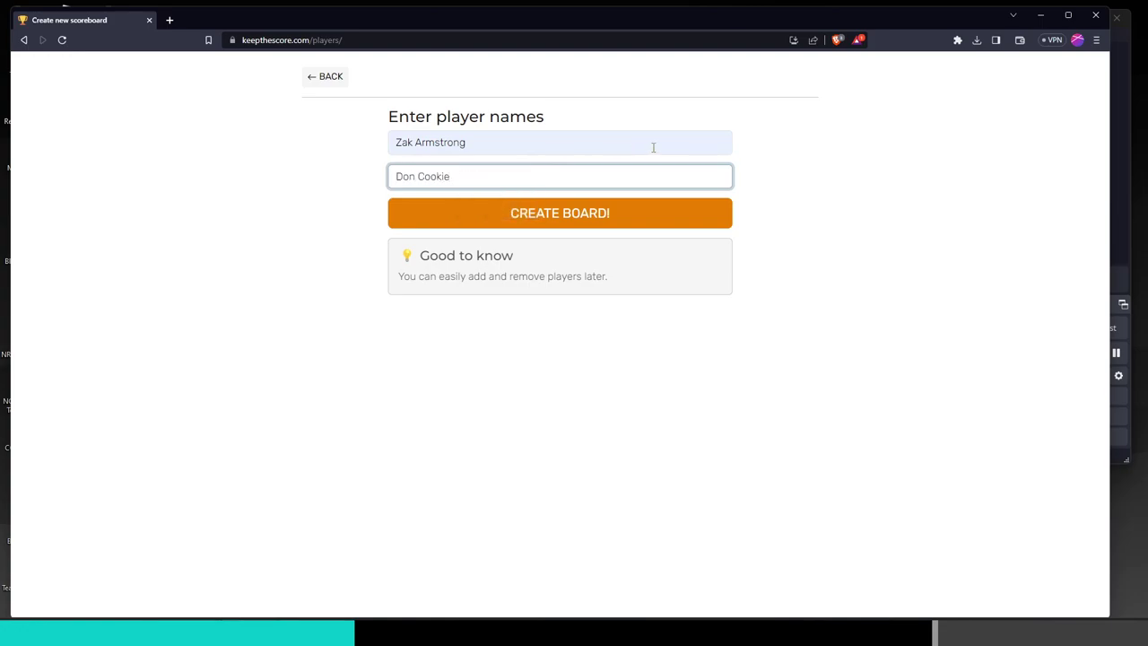
pyautogui.click(536, 217)
# - Scroll through the new Scarry Larry Cup Finals board page
pyautogui.scroll(-1, 398, 423)
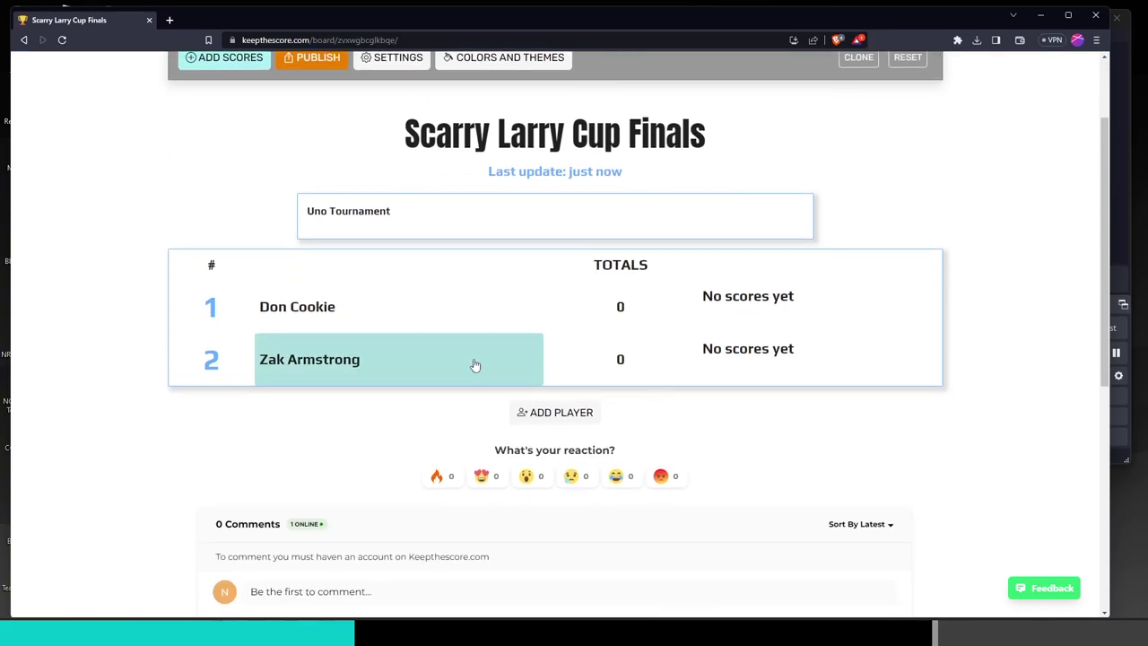
pyautogui.scroll(1, 659, 440)
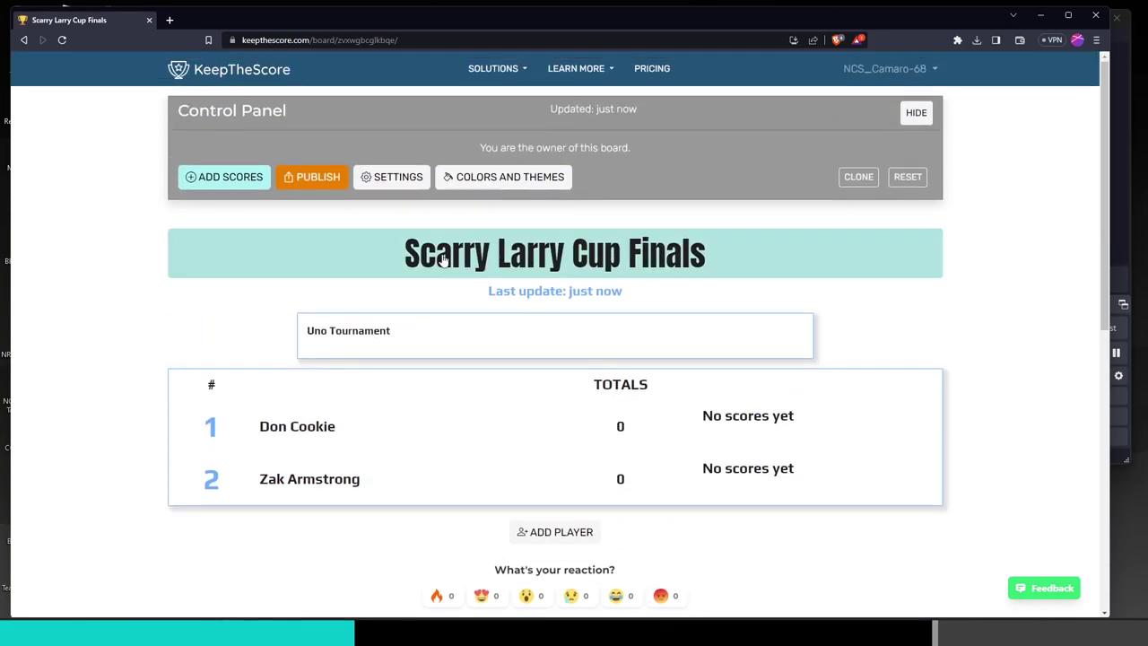
pyautogui.scroll(-2, 609, 374)
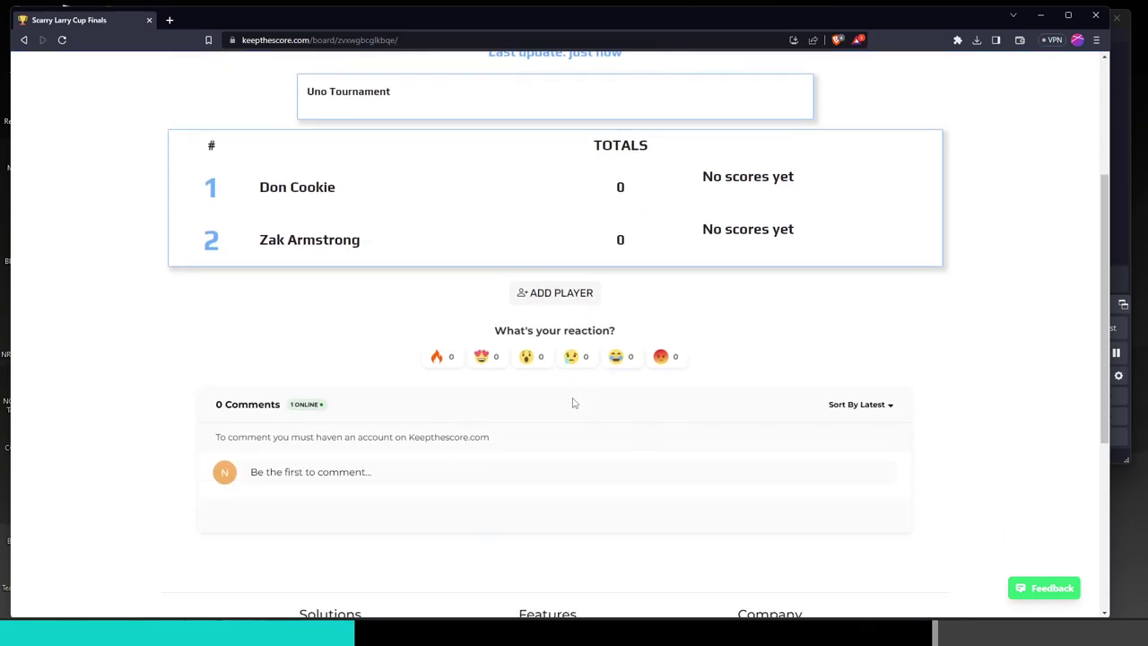
pyautogui.scroll(1, 574, 403)
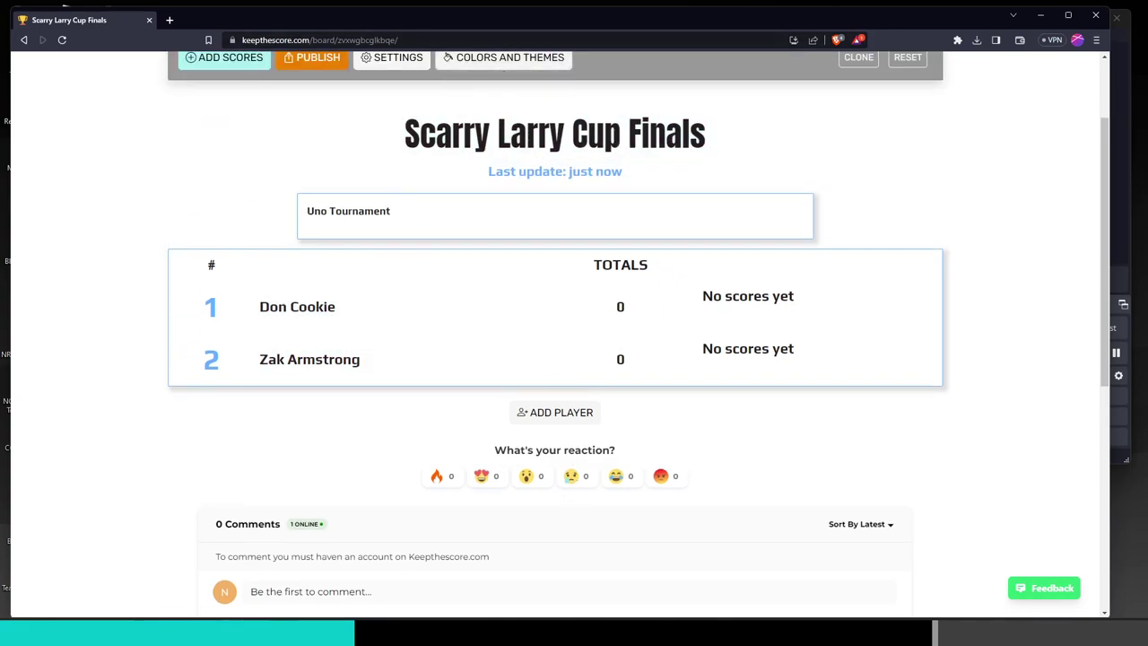
pyautogui.scroll(-3, 664, 408)
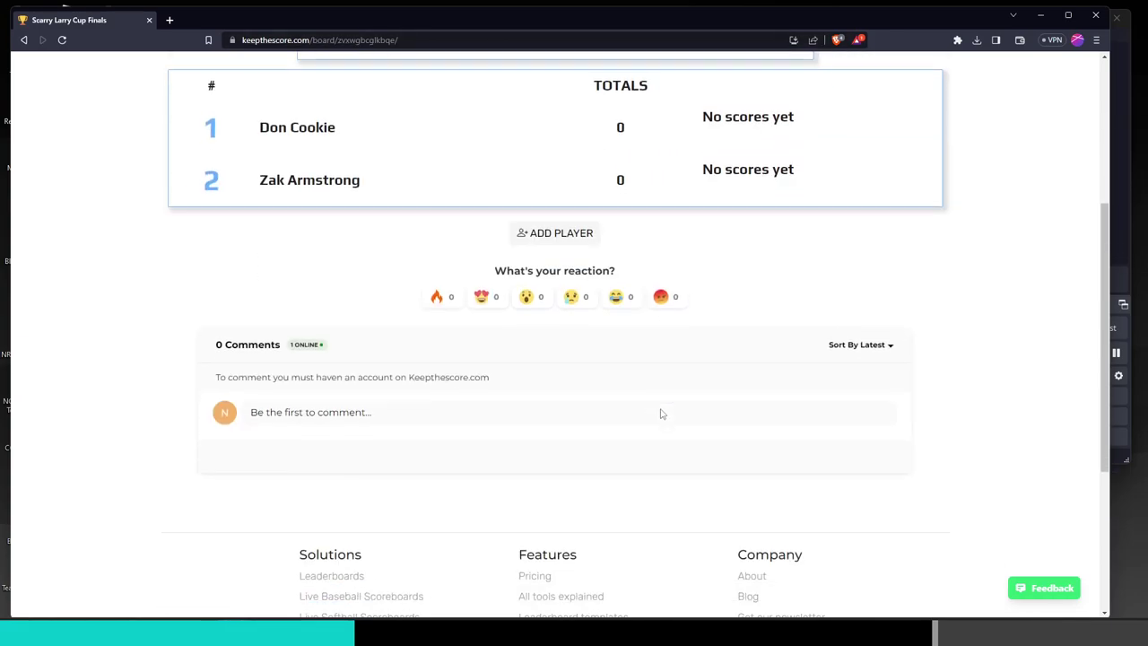
pyautogui.scroll(2, 675, 401)
pyautogui.scroll(-1, 684, 395)
pyautogui.scroll(1, 686, 392)
pyautogui.scroll(1, 280, 420)
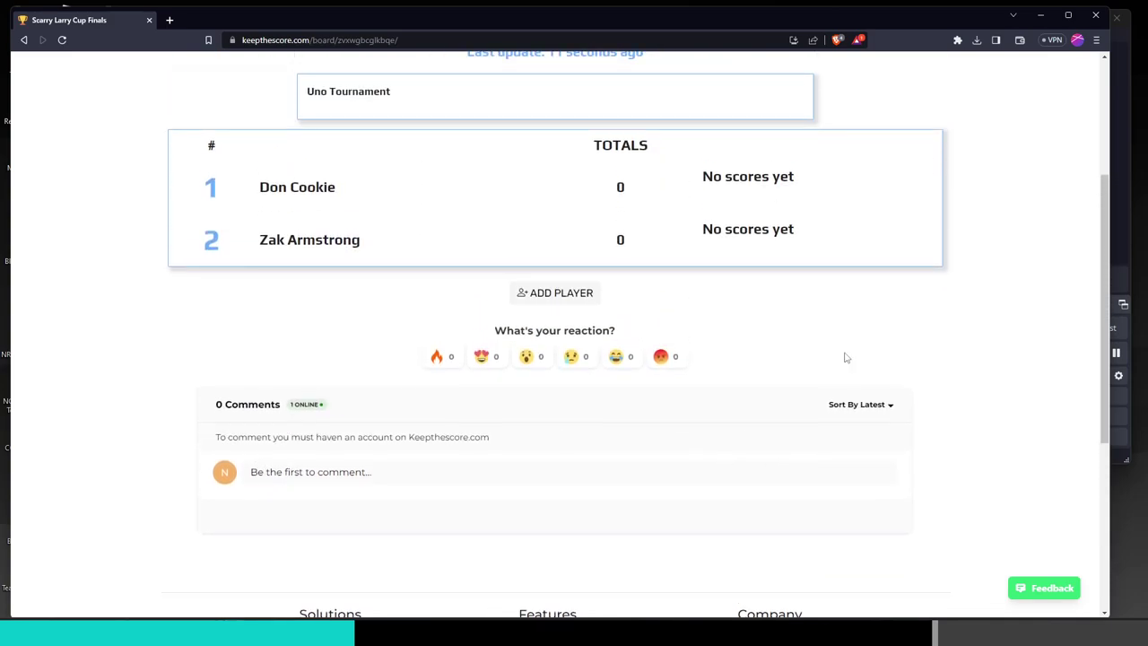
pyautogui.scroll(1, 442, 451)
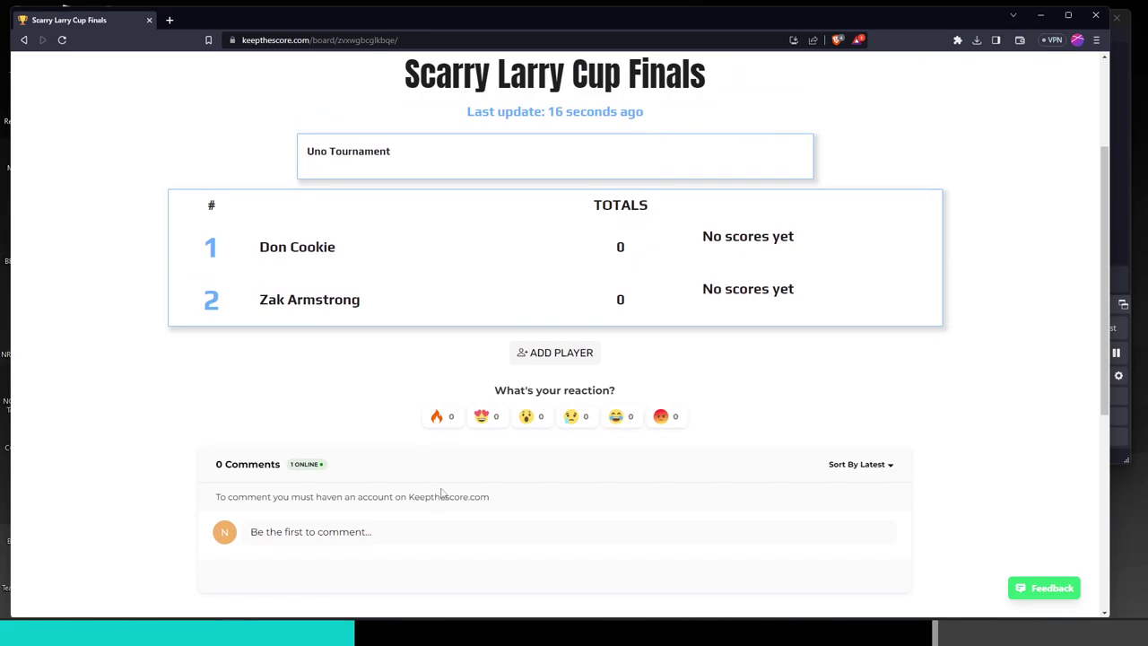
pyautogui.scroll(3, 441, 490)
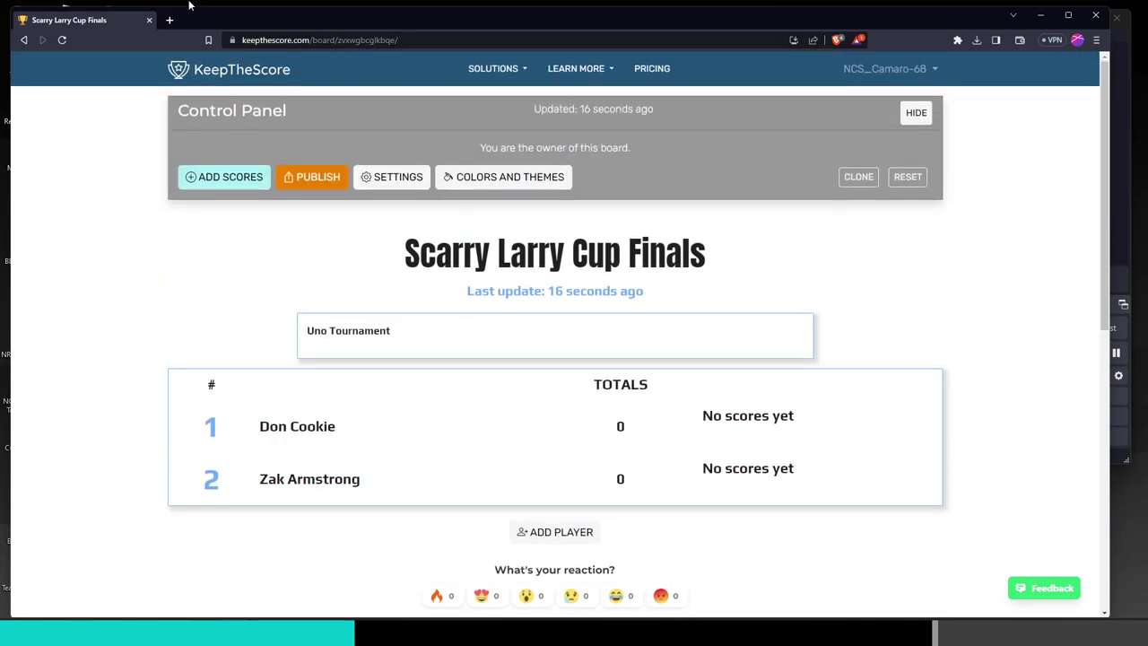
# - Review the board's public and restricted-editing share links, then collapse them again
pyautogui.click(319, 40)
pyautogui.moveTo(365, 97); pyautogui.dragTo(261, 223)
pyautogui.click(312, 177)
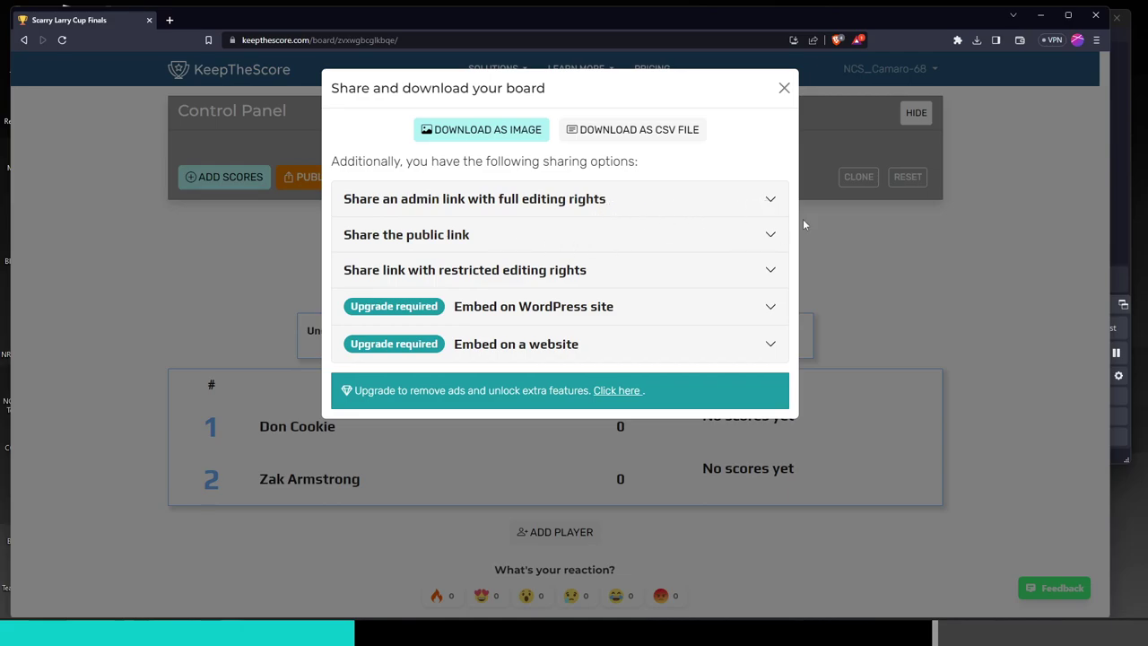
pyautogui.click(773, 230)
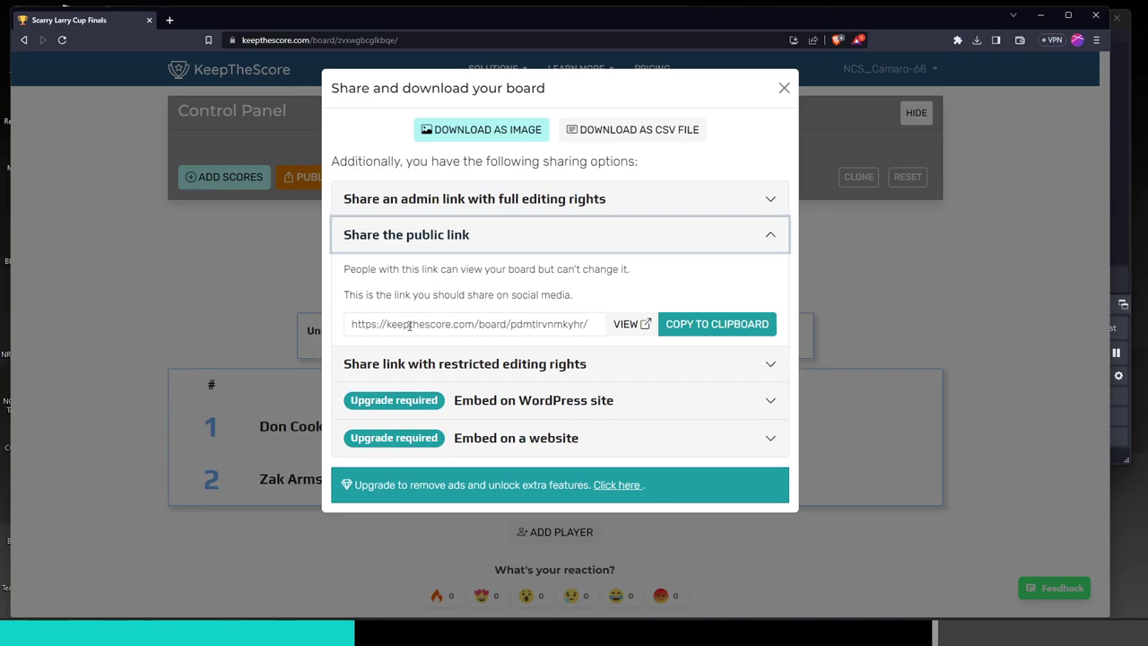
pyautogui.click(767, 240)
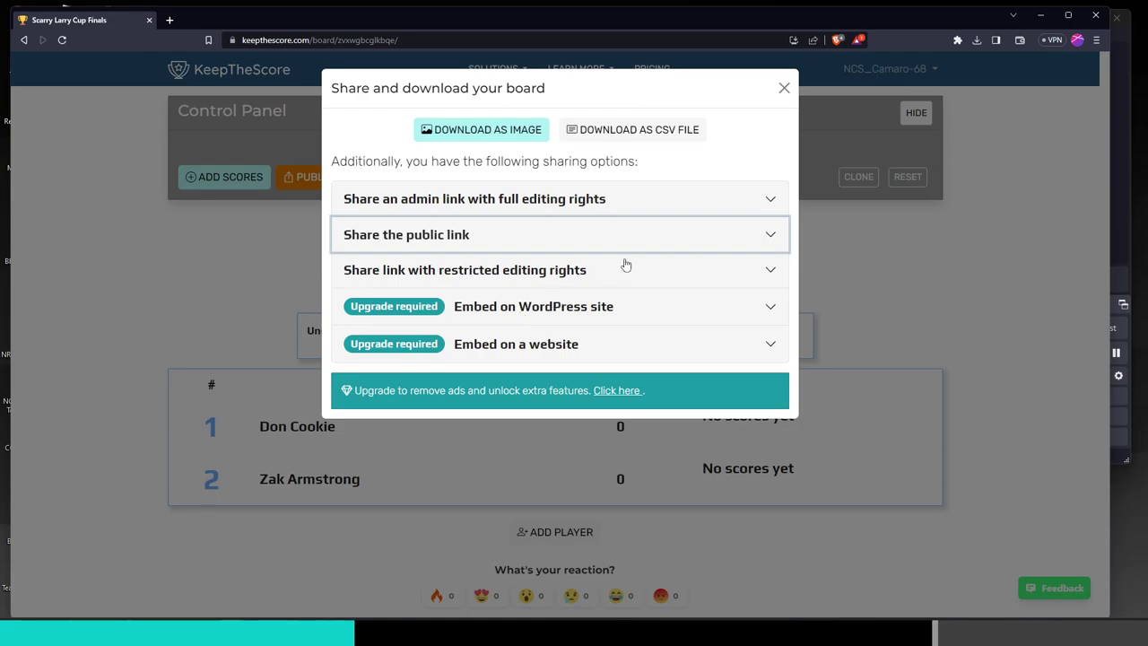
pyautogui.click(596, 274)
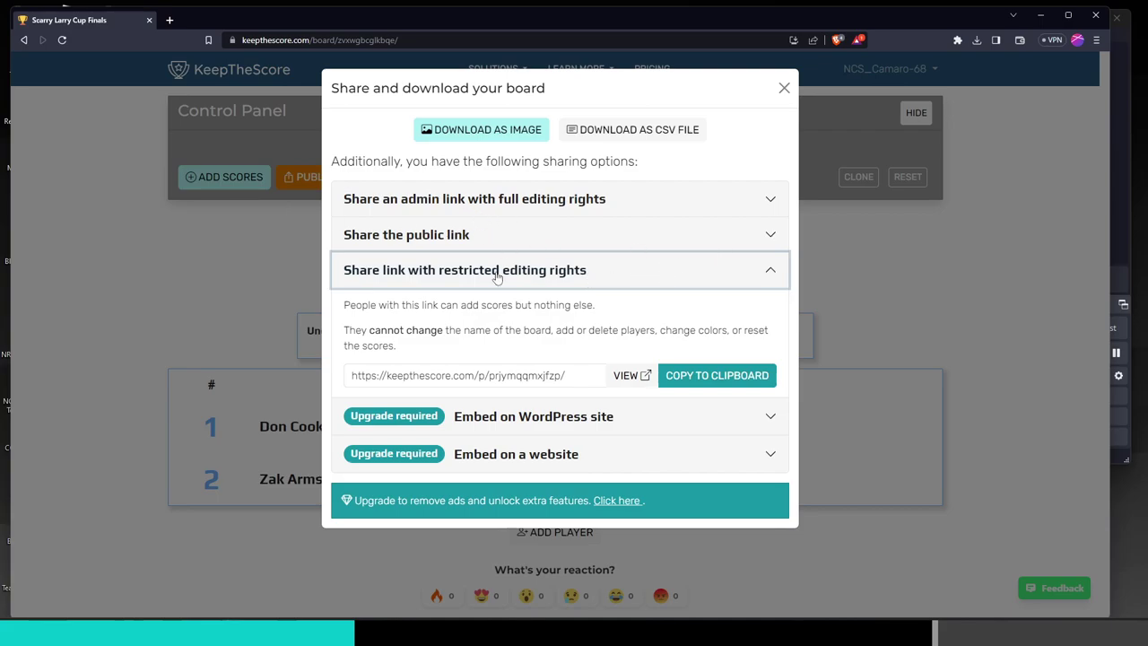
pyautogui.click(778, 284)
# - Close the share and download dialog and look over the board
pyautogui.click(784, 88)
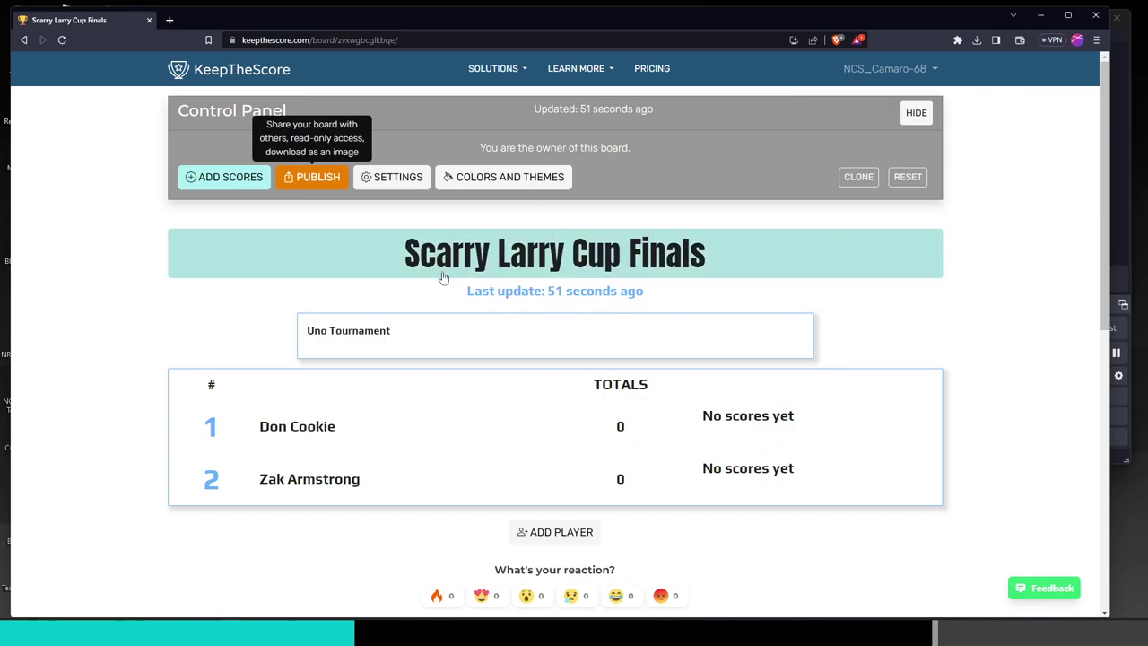
pyautogui.scroll(-7, 686, 201)
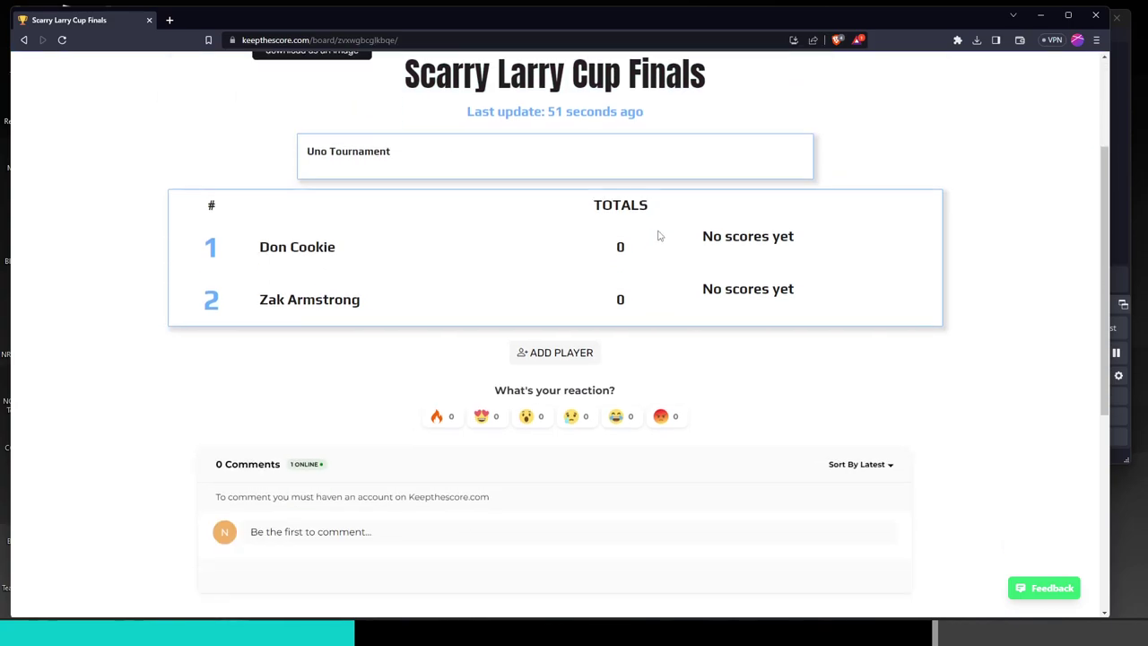
pyautogui.scroll(7, 654, 408)
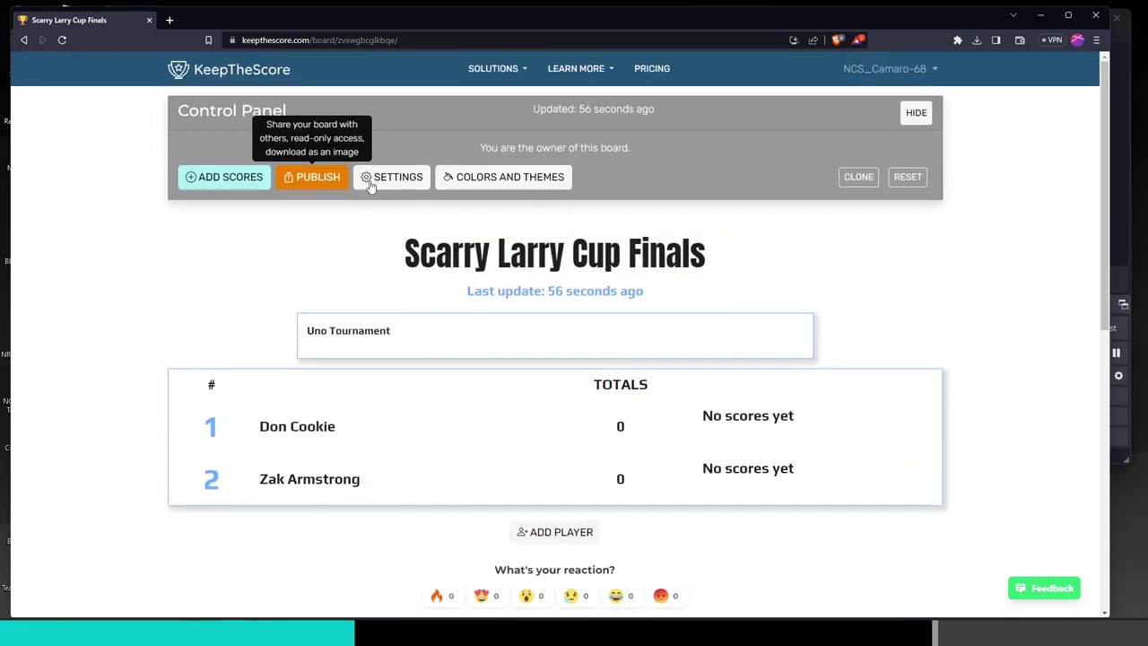
# - Review the board's Players and sorting and General options, then save the settings
pyautogui.click(380, 190)
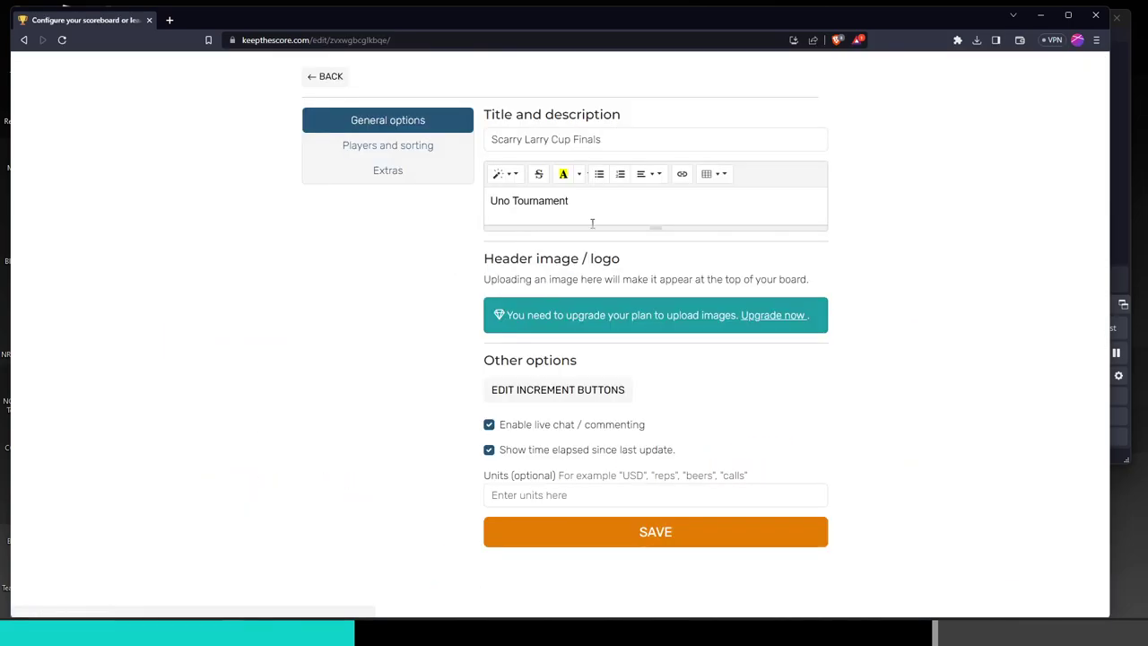
pyautogui.click(413, 154)
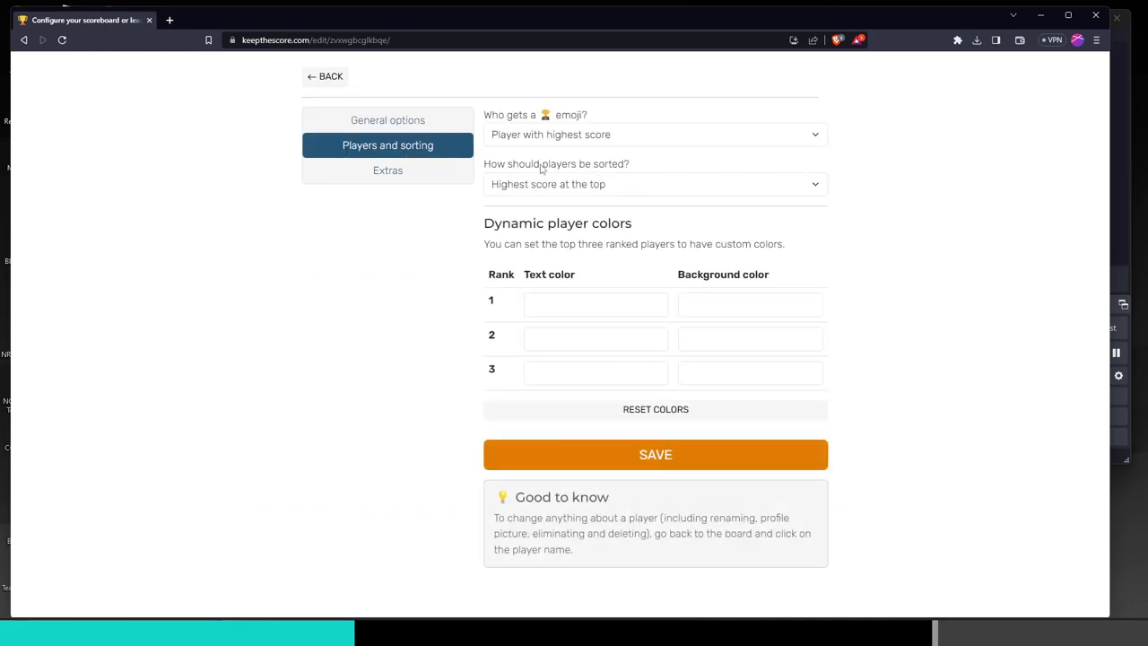
pyautogui.click(418, 123)
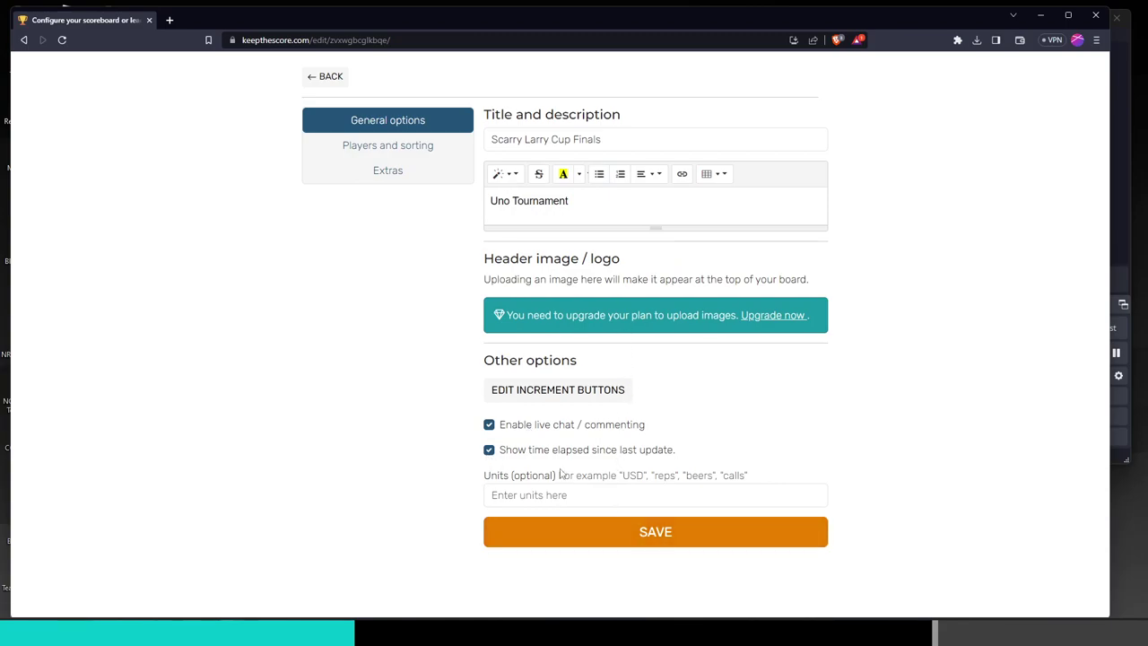
pyautogui.click(571, 544)
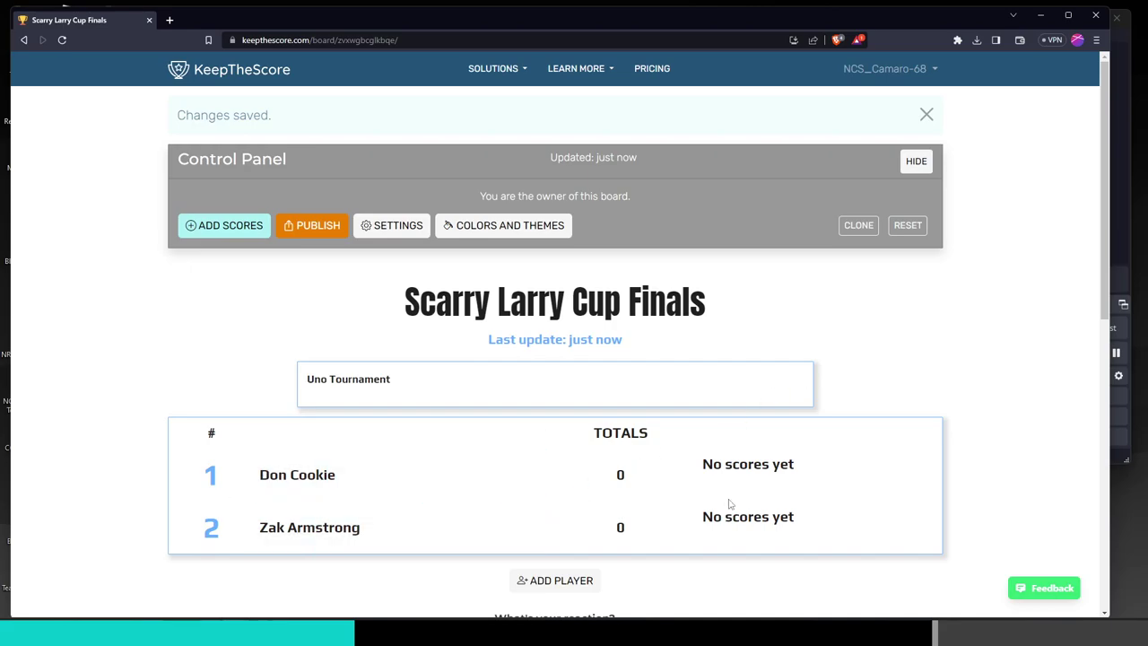
pyautogui.scroll(-2, 684, 491)
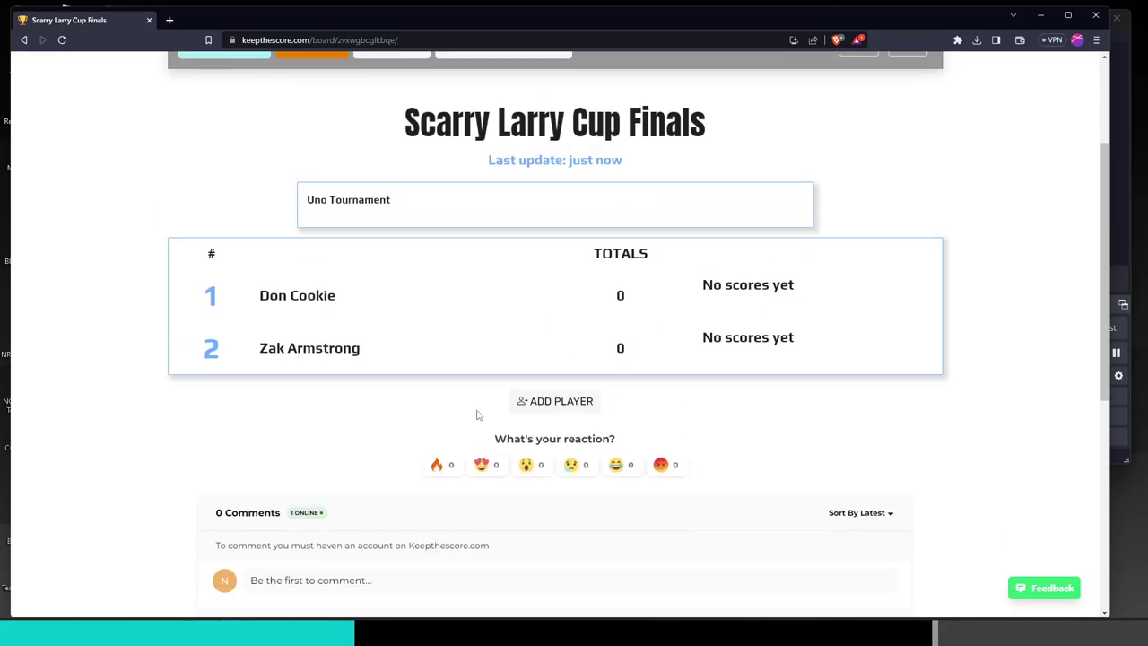
pyautogui.scroll(2, 616, 451)
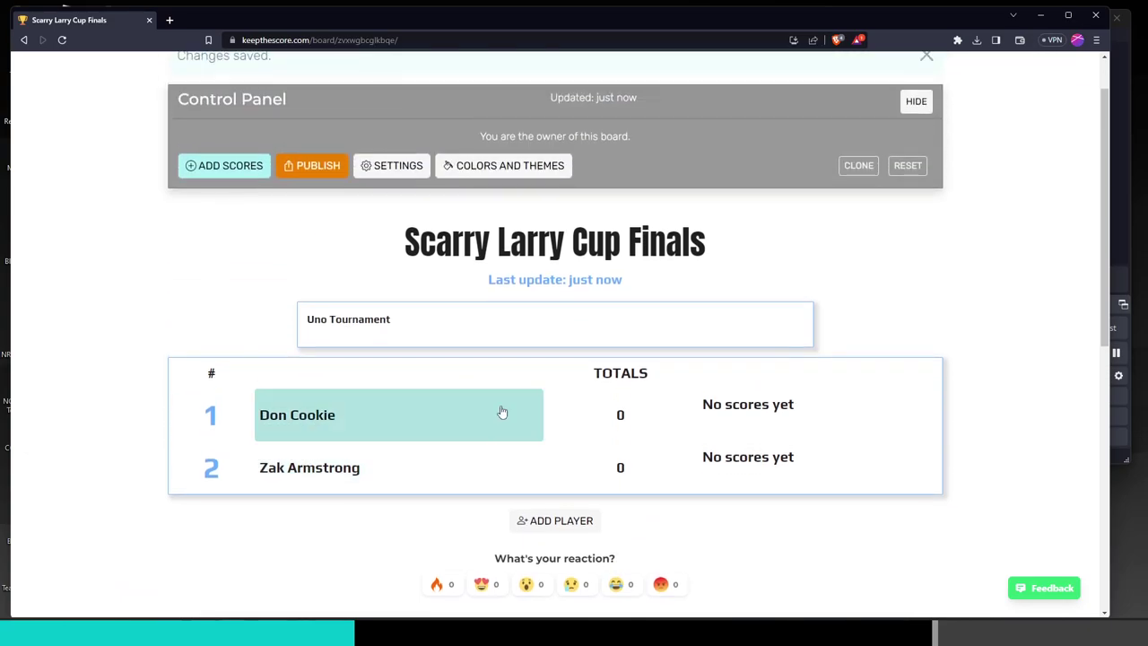
pyautogui.scroll(-4, 574, 421)
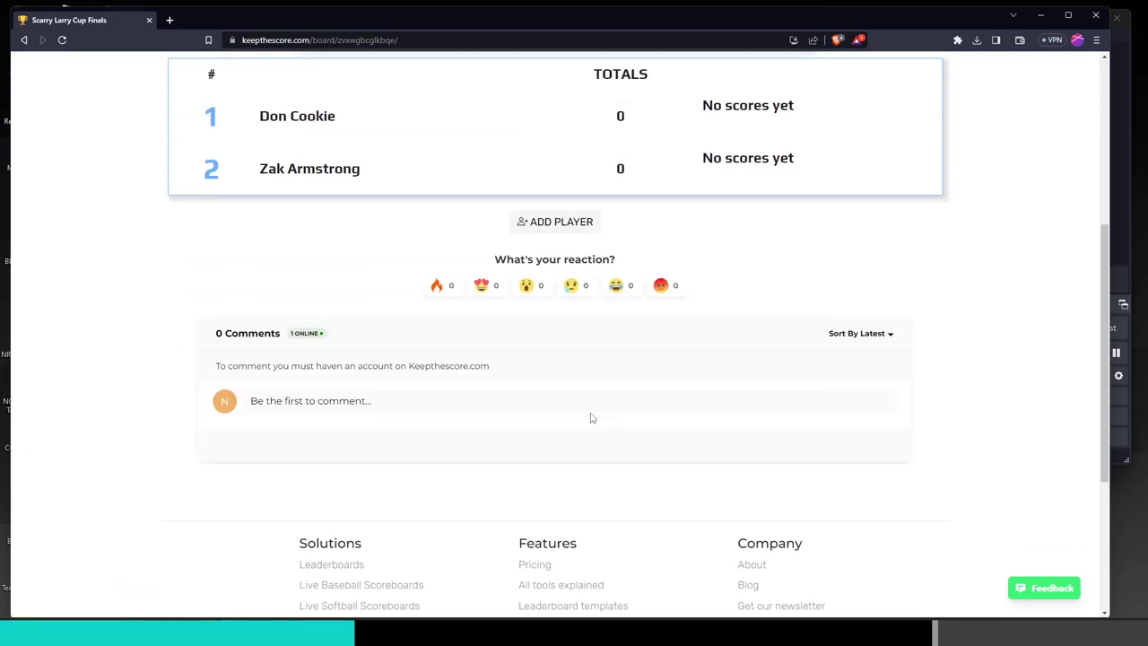
pyautogui.scroll(3, 644, 332)
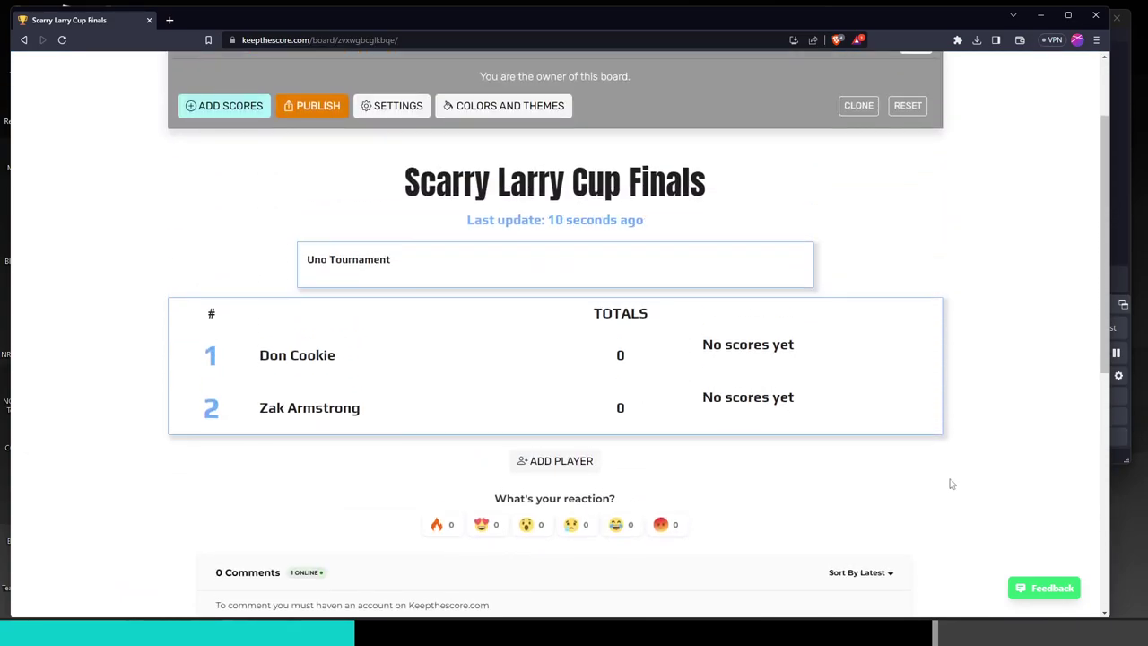
pyautogui.scroll(2, 545, 147)
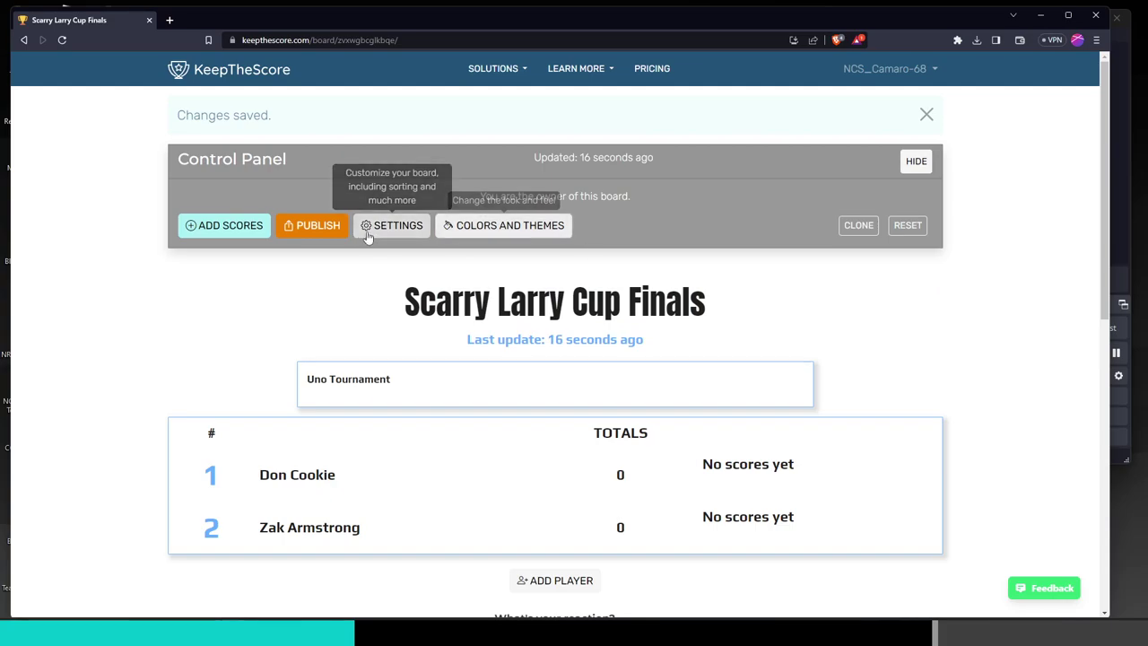
# - Add round 1, replacing NaN with a score of 1 for each of the two players
pyautogui.click(241, 231)
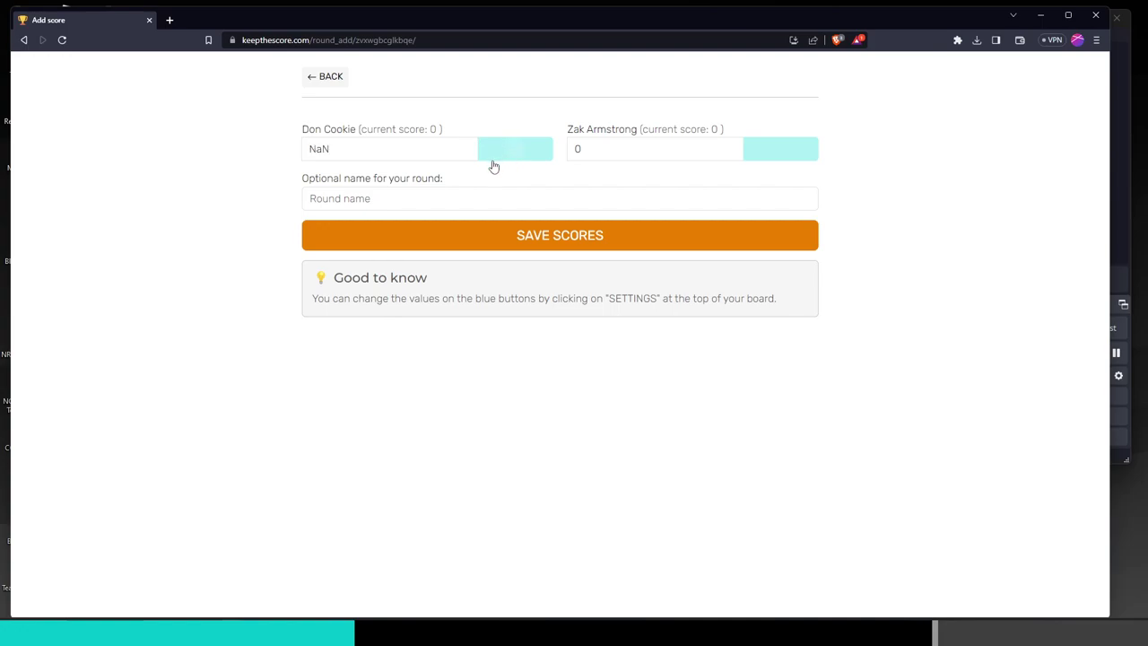
pyautogui.click(810, 159)
pyautogui.click(443, 152)
pyautogui.press('BackSpace')
pyautogui.press('BackSpace')
pyautogui.press('BackSpace')
pyautogui.write('1')
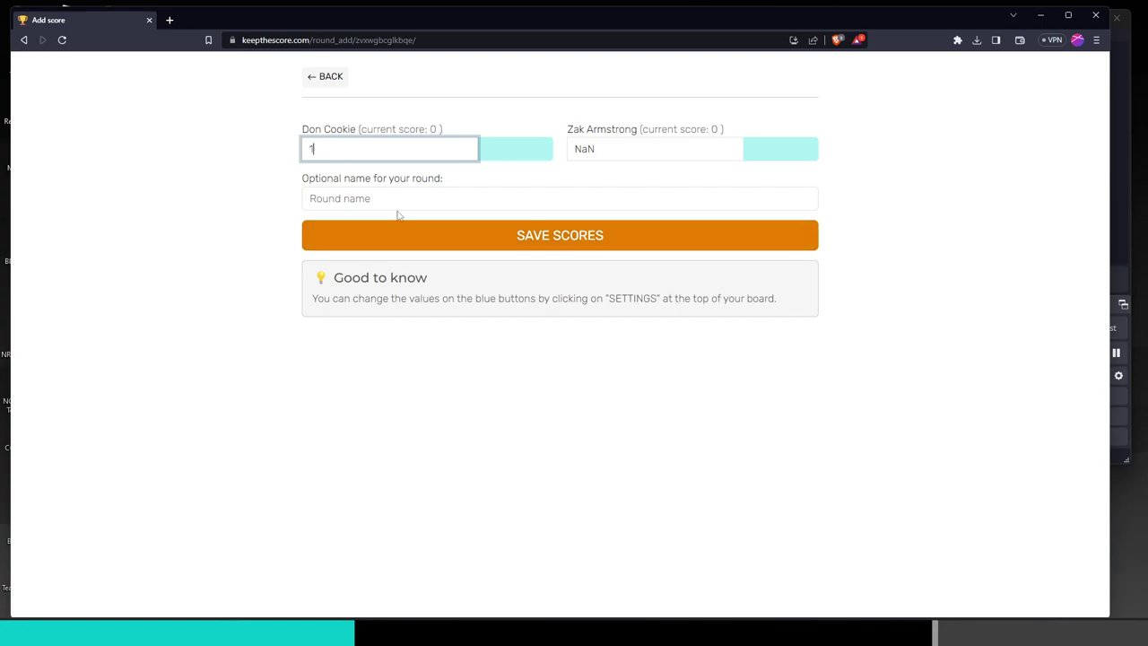
pyautogui.click(713, 157)
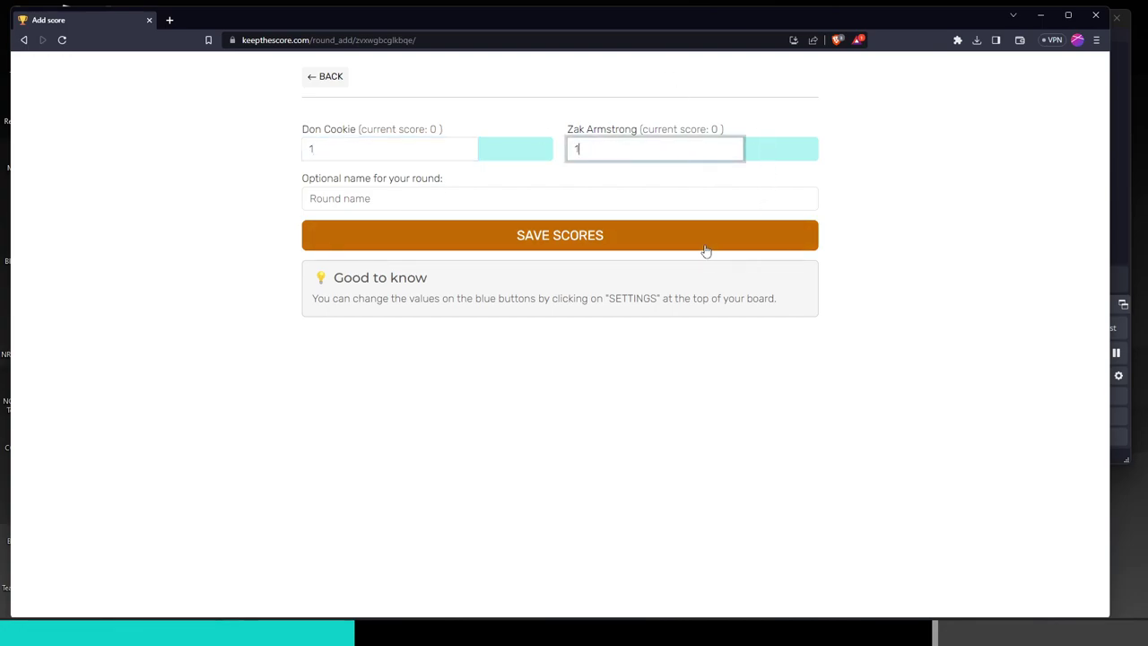
pyautogui.click(647, 237)
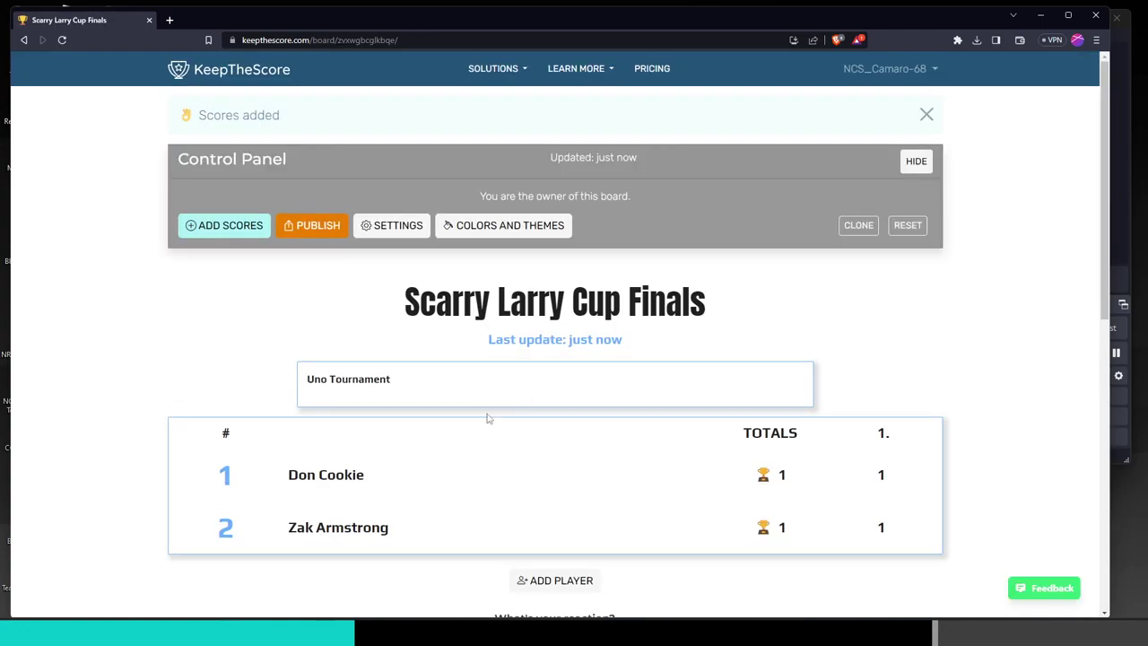
pyautogui.scroll(-1, 805, 379)
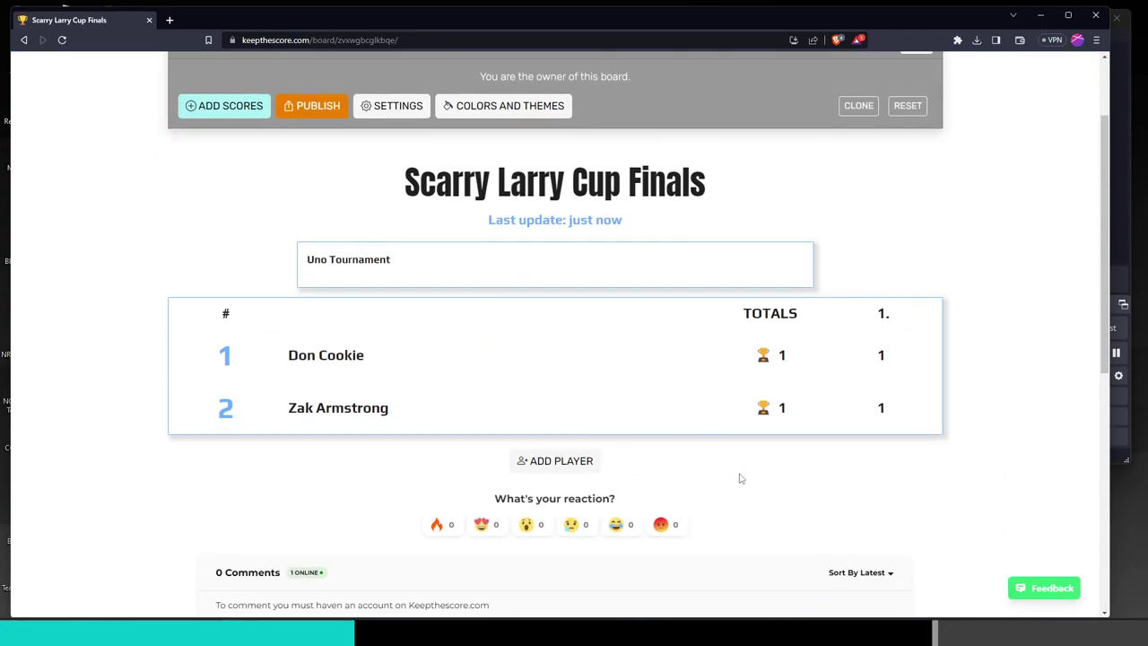
pyautogui.scroll(1, 731, 496)
pyautogui.scroll(-4, 487, 494)
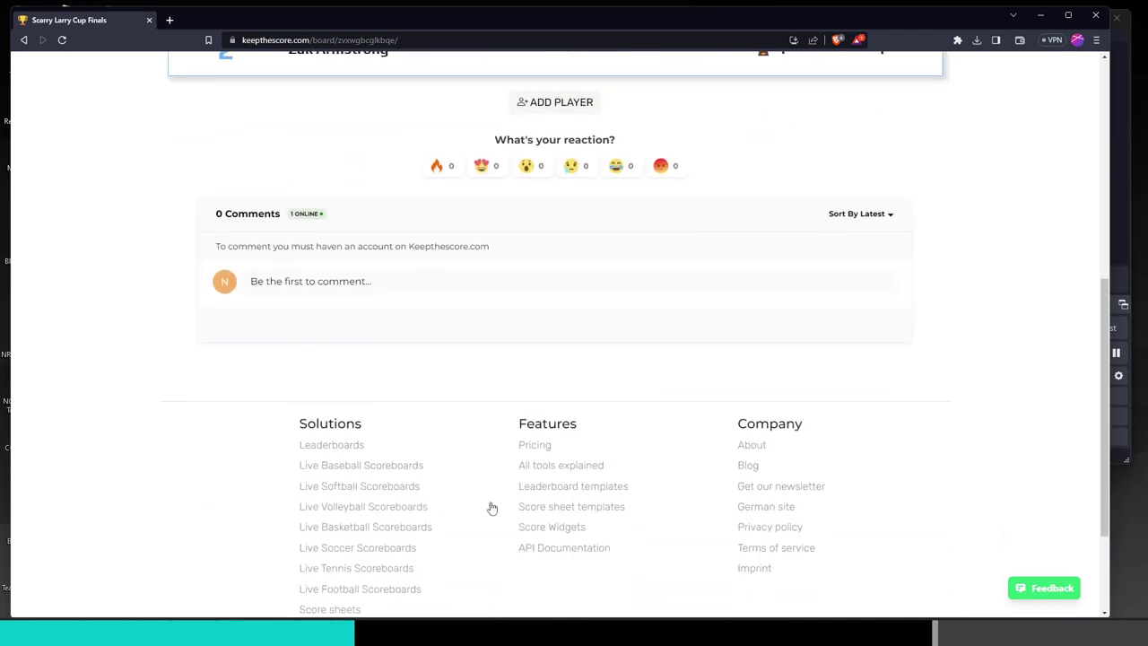
pyautogui.scroll(5, 541, 502)
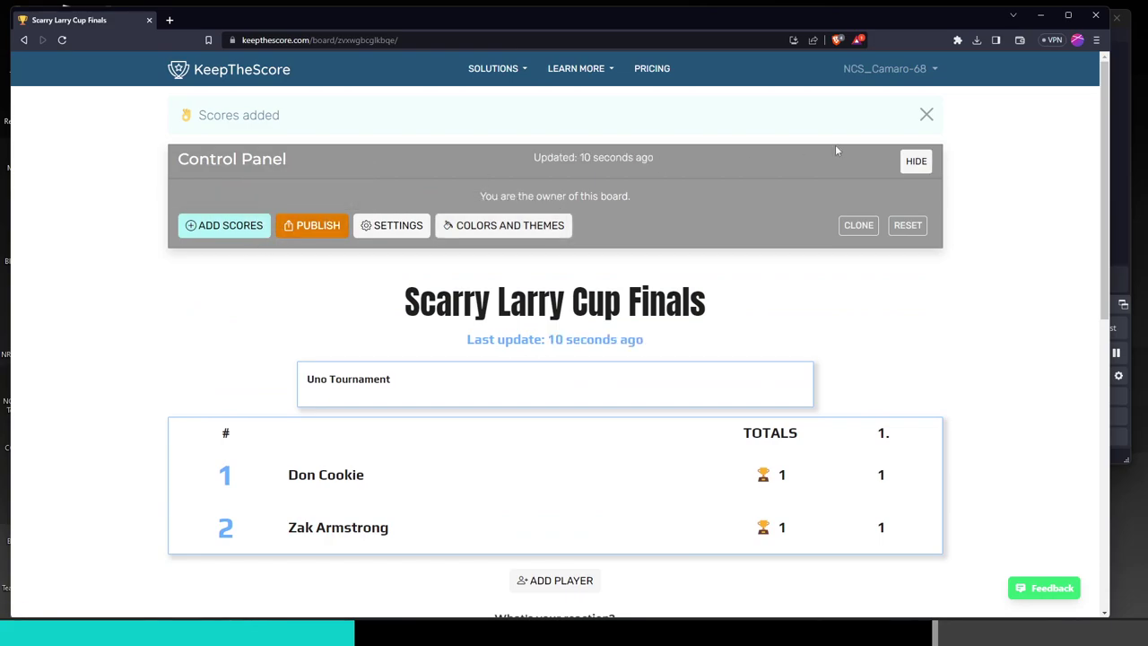
# - Dismiss the Scores added notice and start a CSV download of the board, then cancel it
pyautogui.click(926, 114)
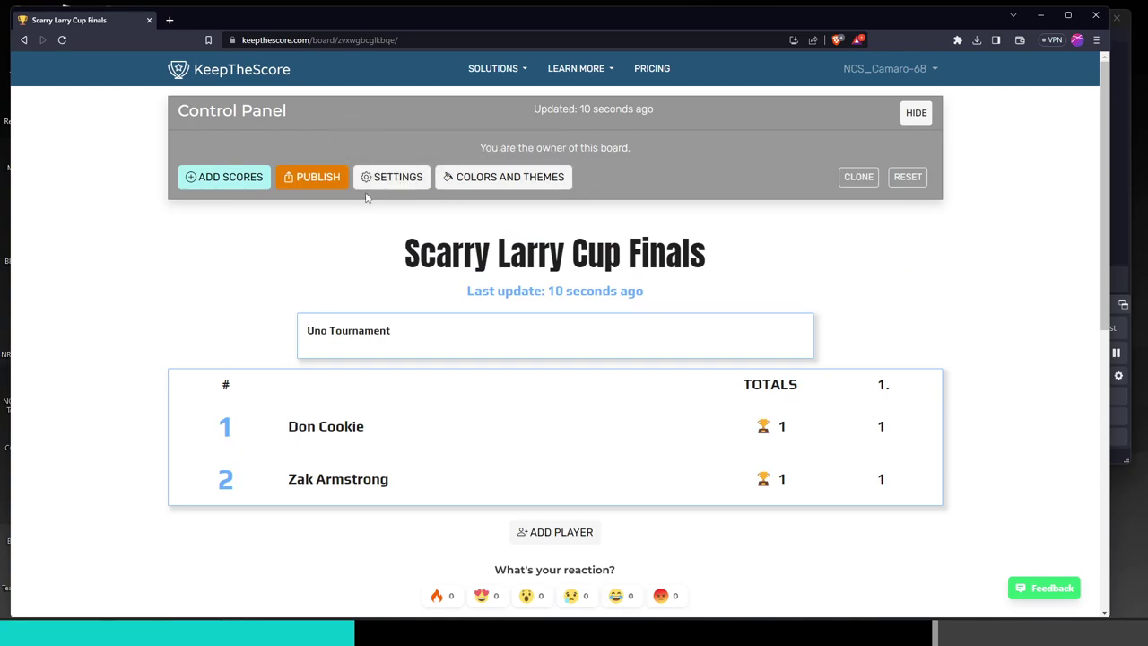
pyautogui.click(296, 181)
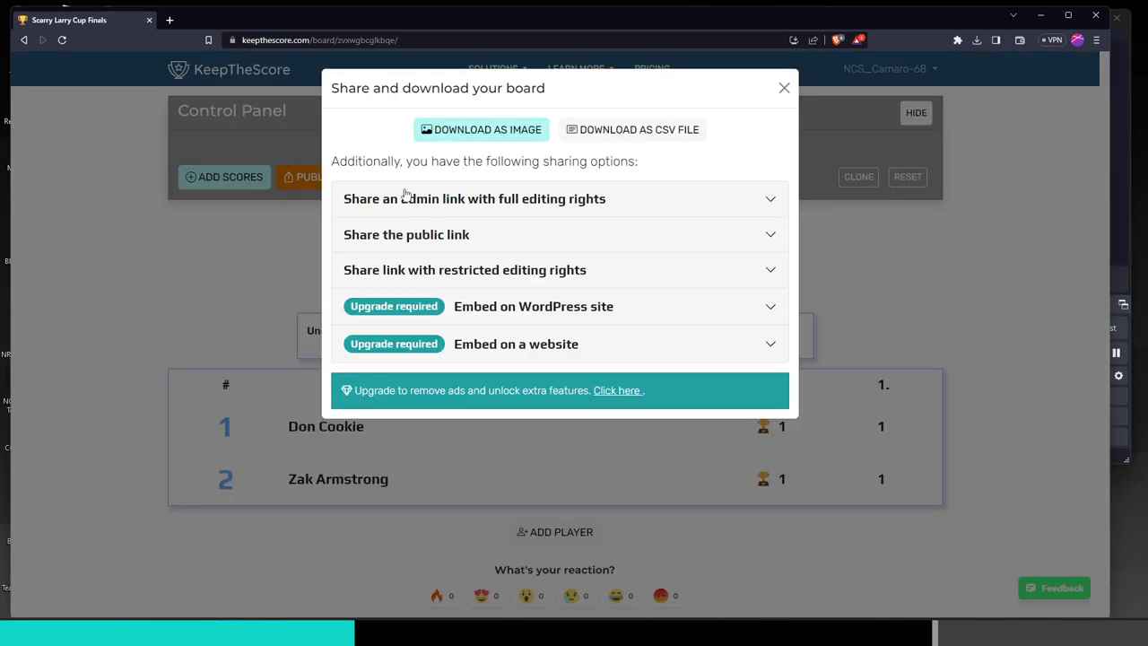
pyautogui.click(624, 143)
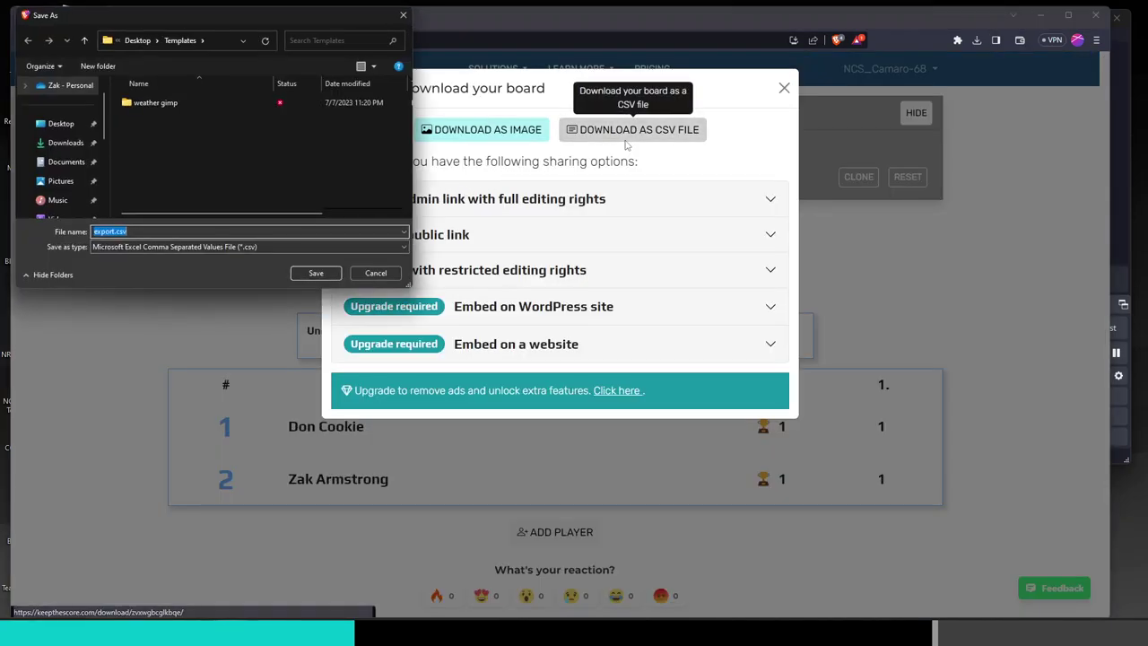
pyautogui.click(403, 16)
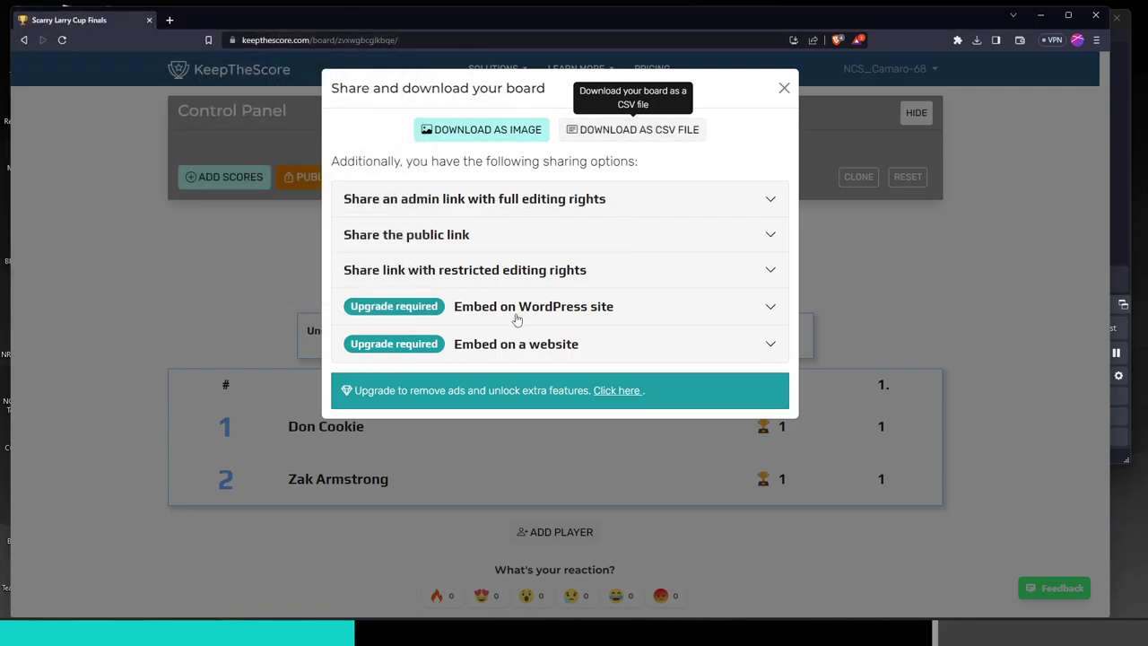
# - Expand and collapse the public link section, then close the sharing dialog
pyautogui.click(565, 241)
pyautogui.click(575, 243)
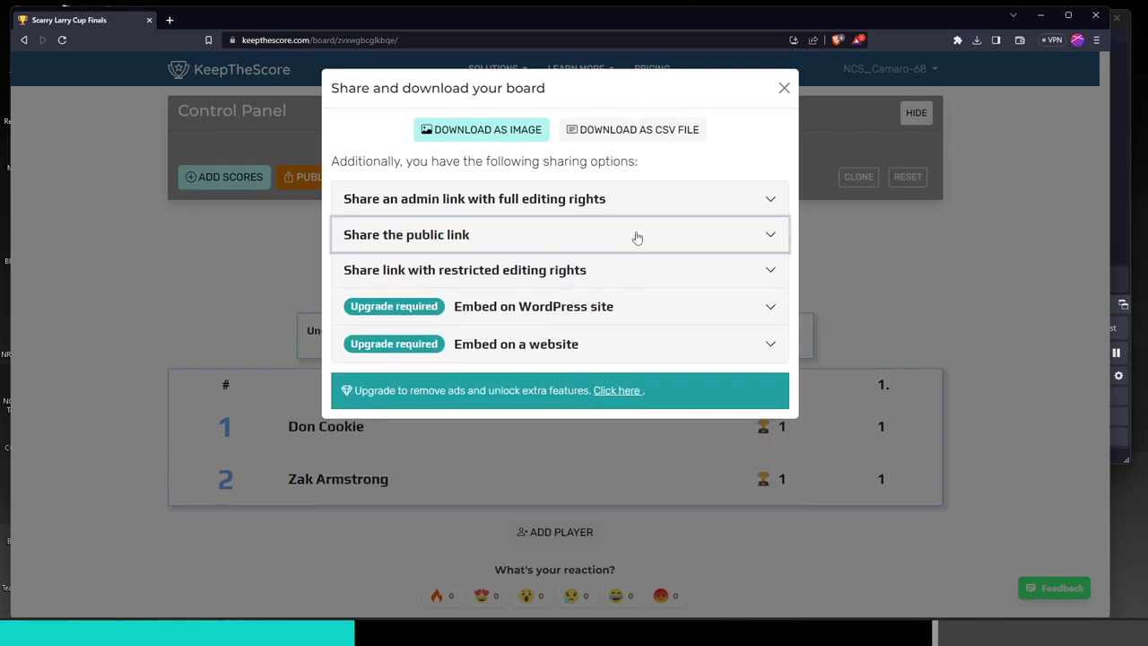
pyautogui.click(640, 237)
pyautogui.click(669, 233)
pyautogui.click(783, 86)
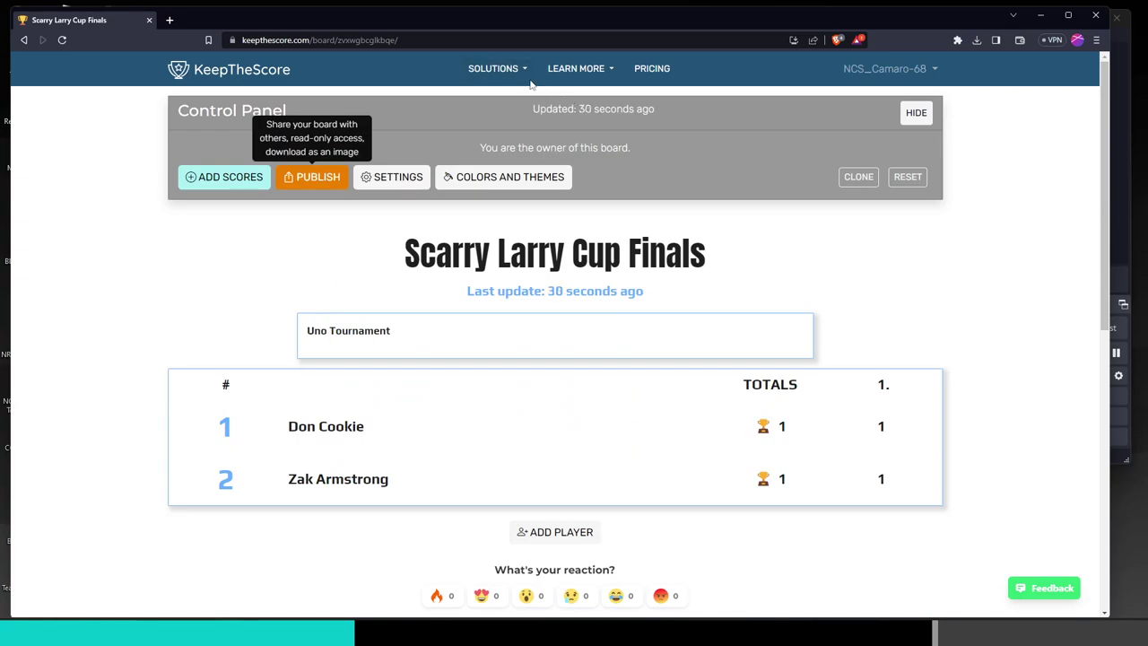
# - Go back from the board to the KeepTheScore home page listing your two boards
pyautogui.scroll(-6, 828, 281)
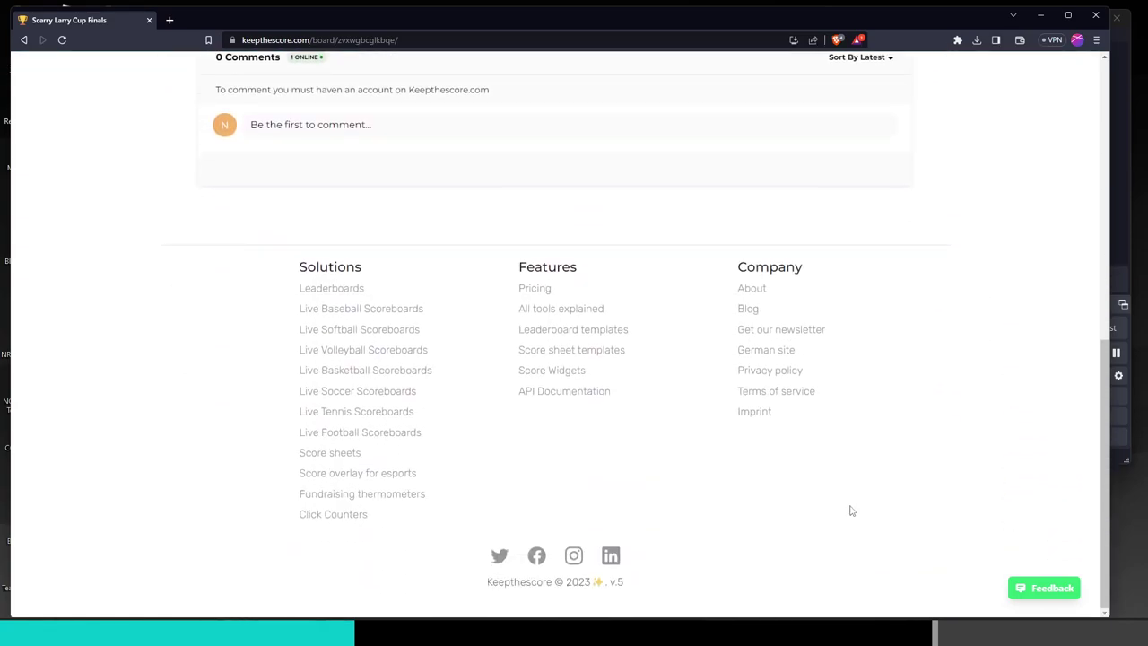
pyautogui.scroll(6, 844, 498)
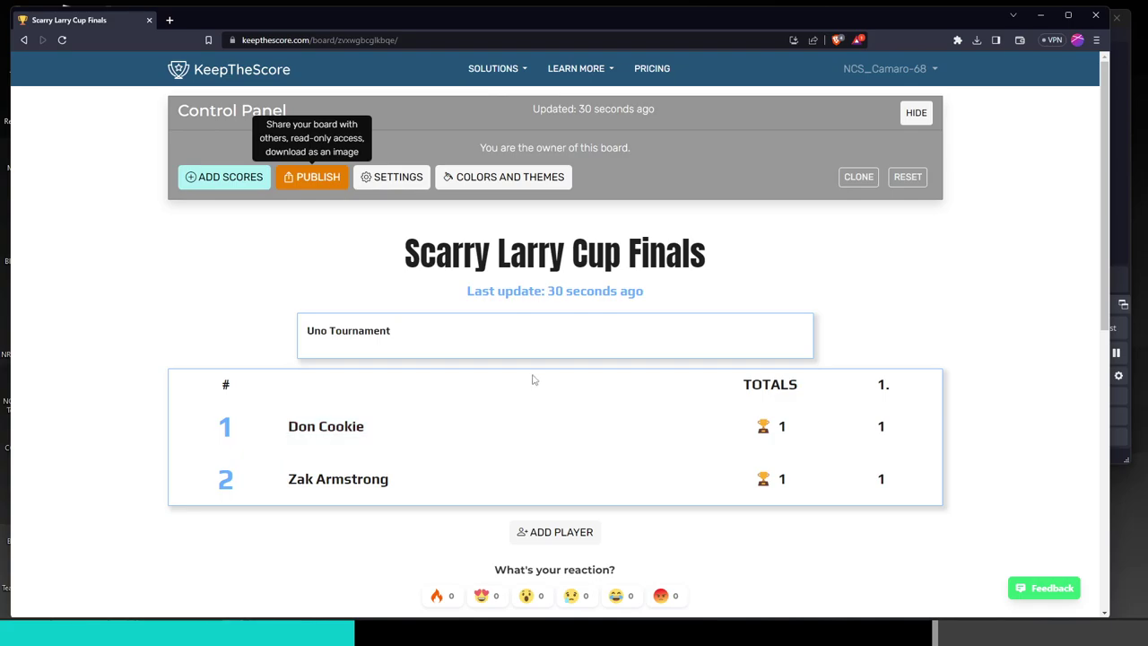
pyautogui.click(22, 39)
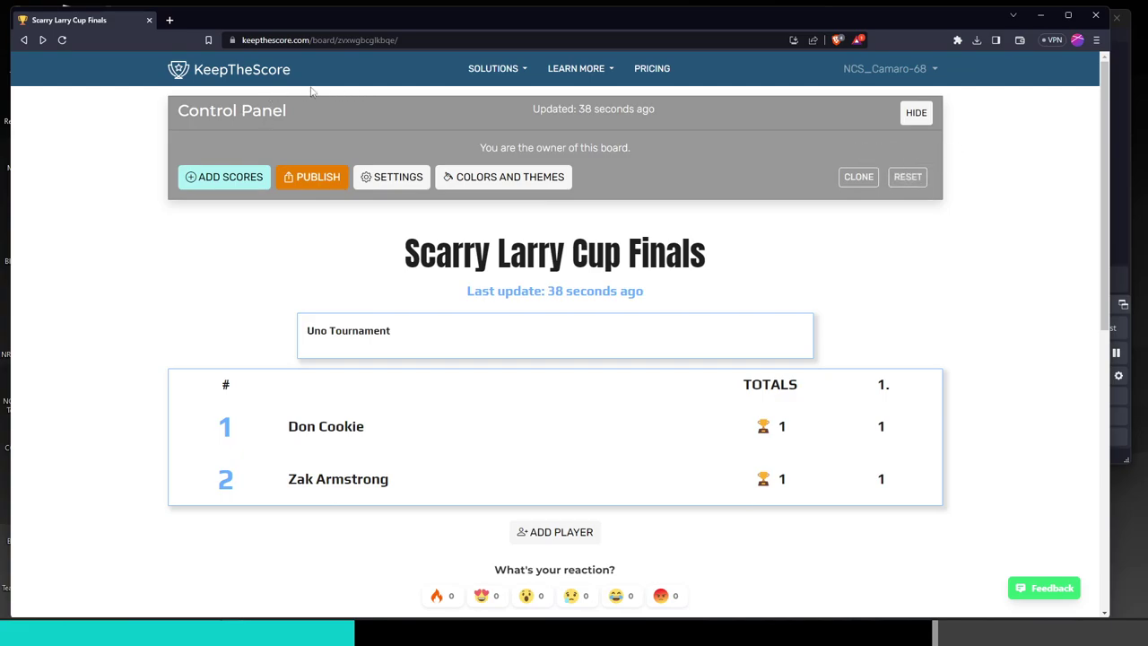
pyautogui.click(271, 78)
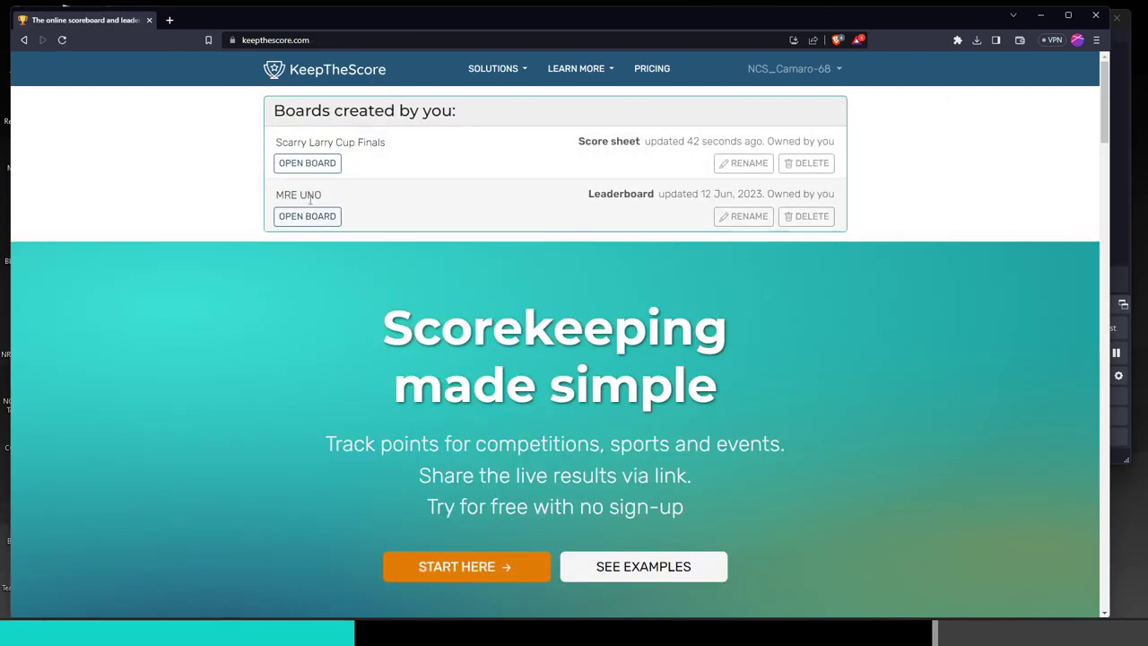
# - Delete the Scarry Larry Cup Finals board and start creating a new scoreboard
pyautogui.click(807, 163)
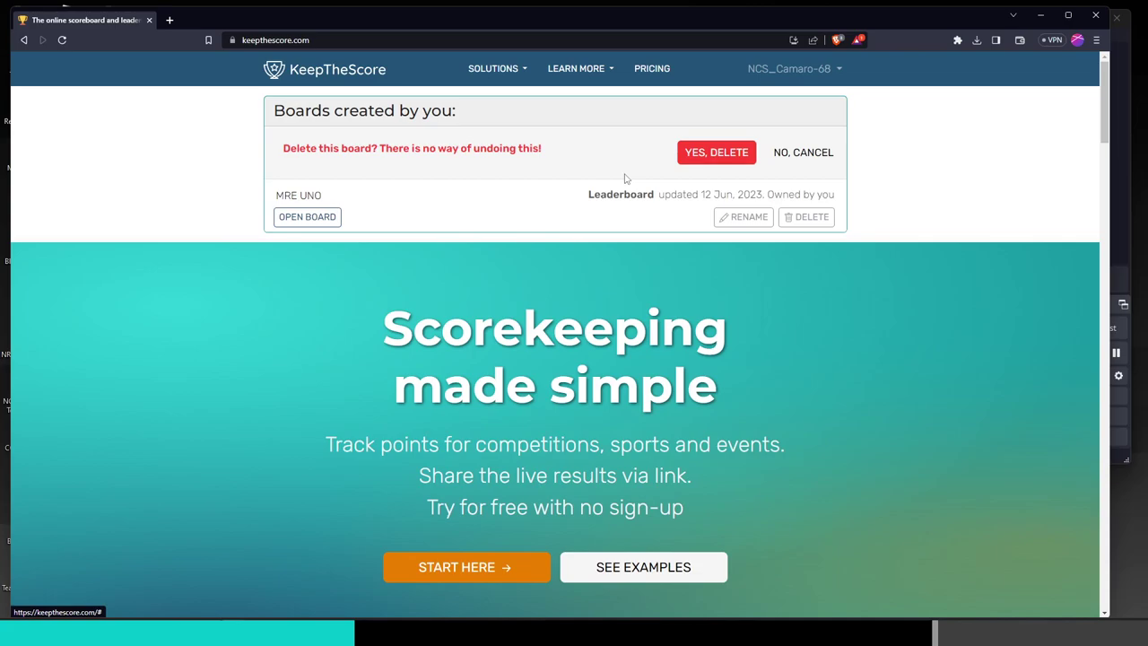
pyautogui.click(715, 168)
pyautogui.scroll(-2, 703, 205)
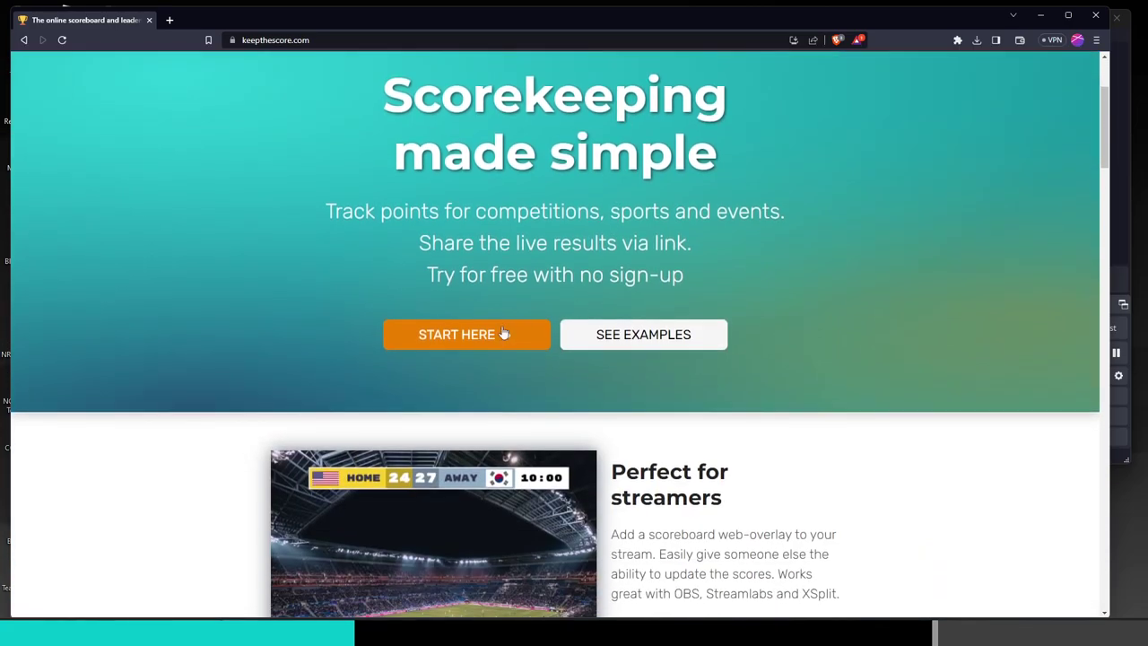
pyautogui.click(500, 333)
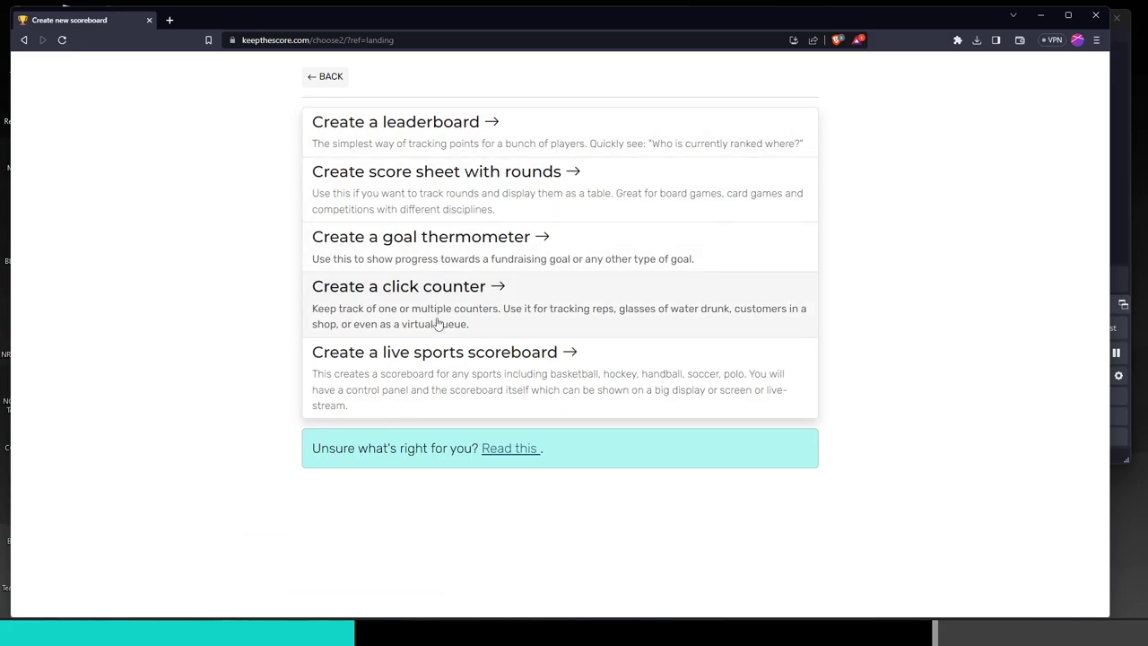
# - Choose the live sports scoreboard type and create a Generic scoreboard from the sports list
pyautogui.click(427, 383)
pyautogui.scroll(-3, 538, 436)
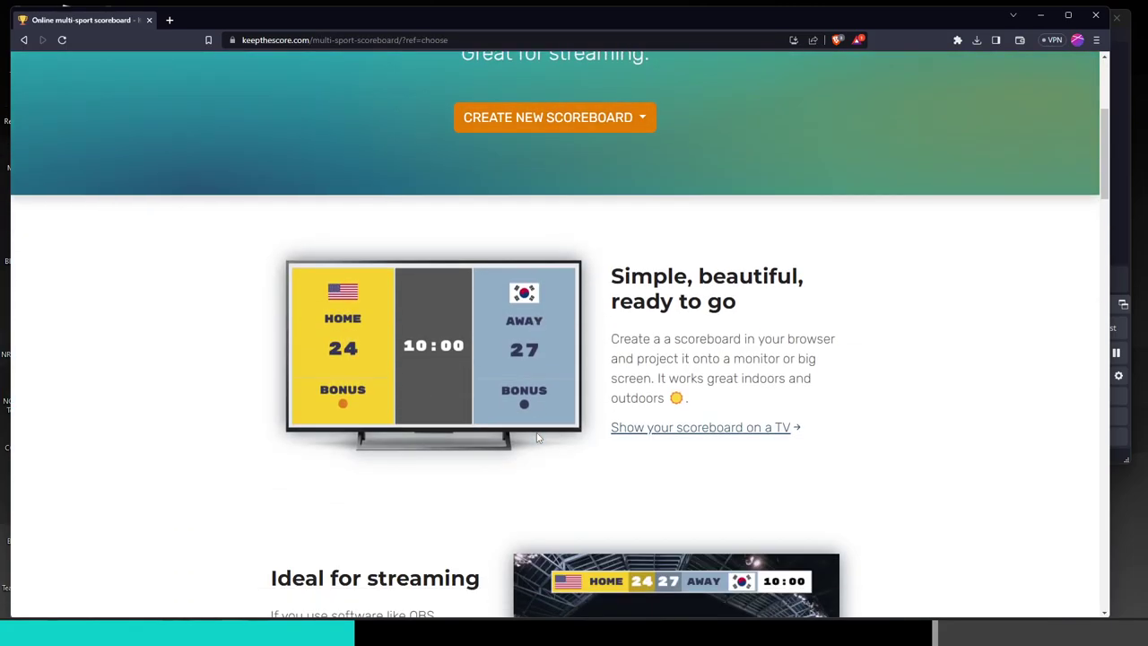
pyautogui.scroll(-3, 538, 437)
pyautogui.scroll(-6, 744, 359)
pyautogui.scroll(-7, 736, 354)
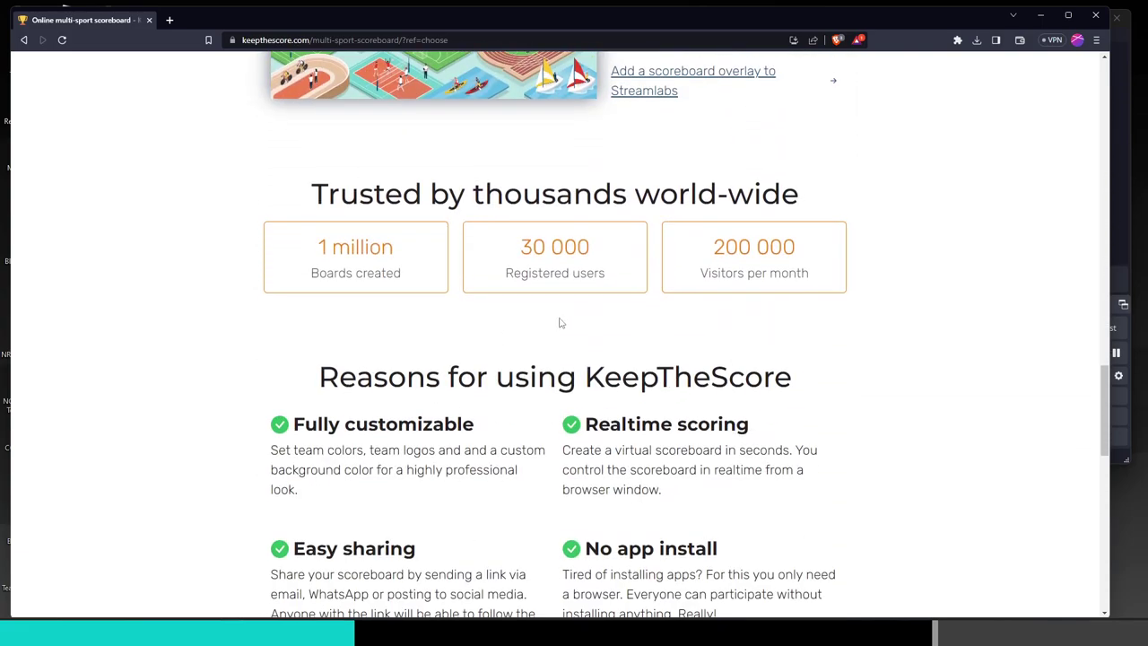
pyautogui.scroll(12, 539, 320)
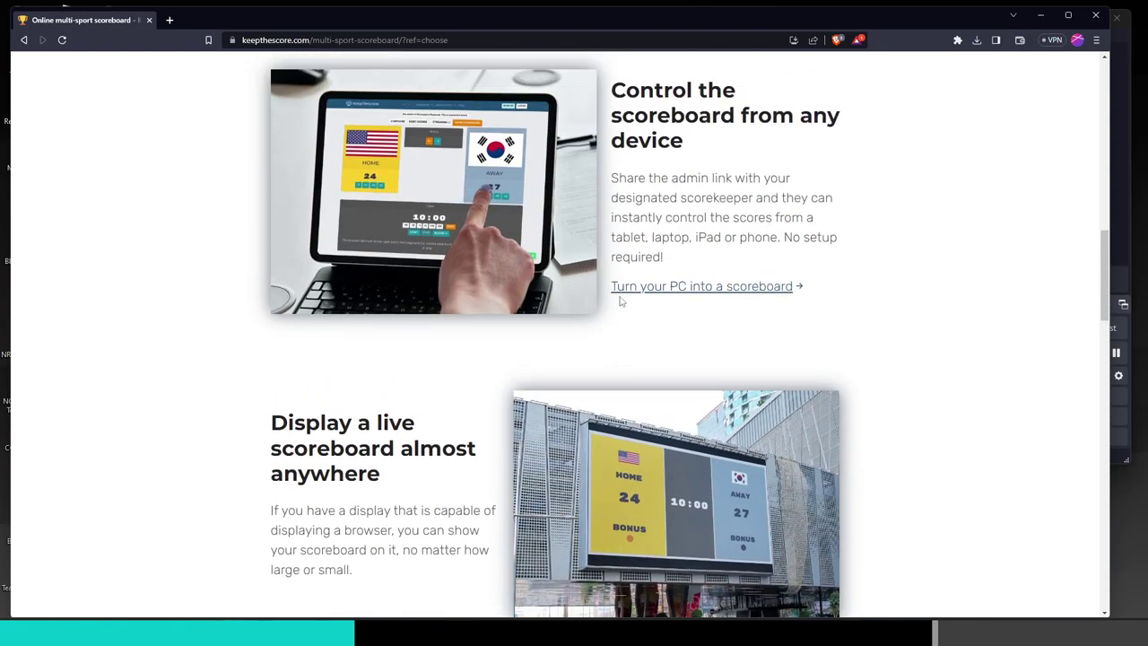
pyautogui.scroll(5, 615, 311)
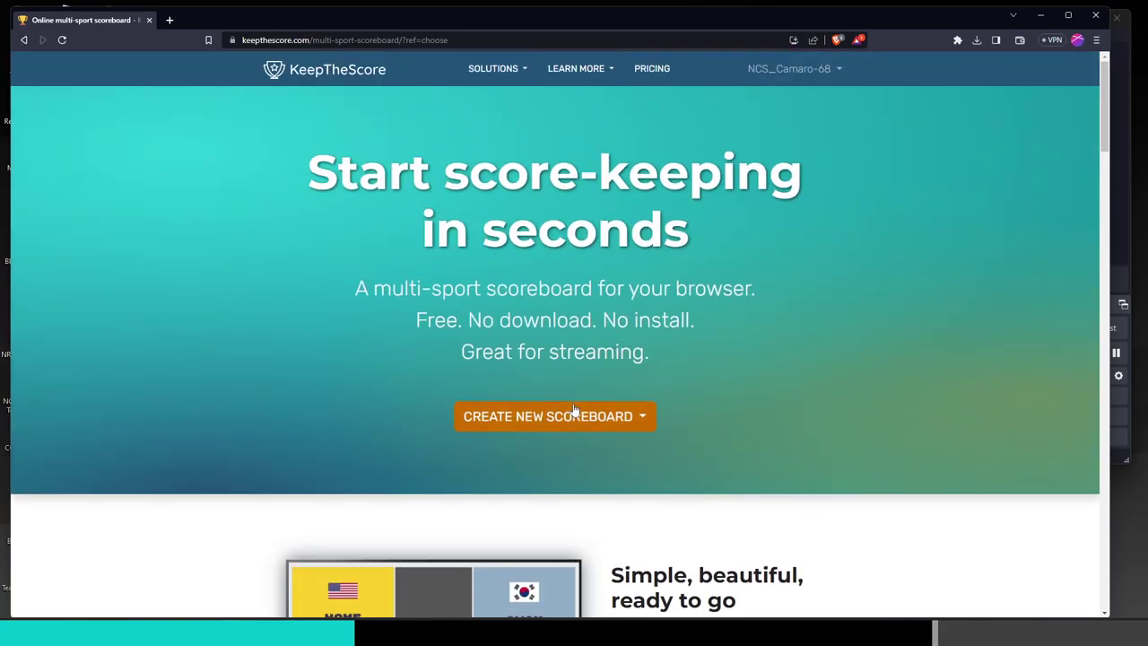
pyautogui.click(574, 414)
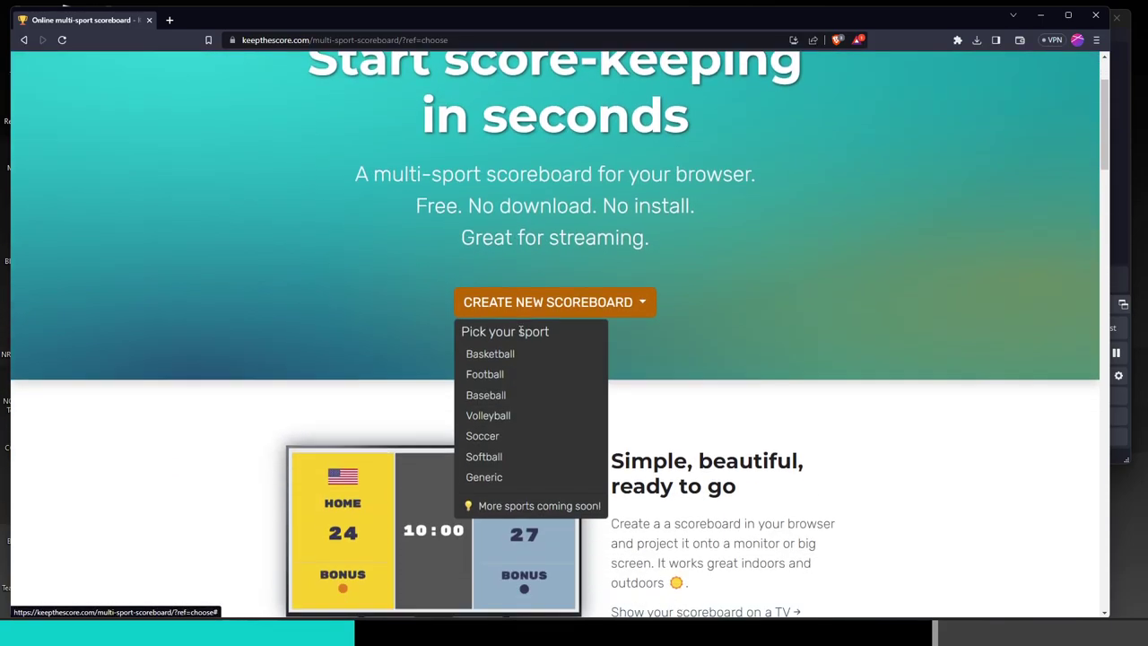
pyautogui.scroll(-1, 571, 304)
pyautogui.click(503, 472)
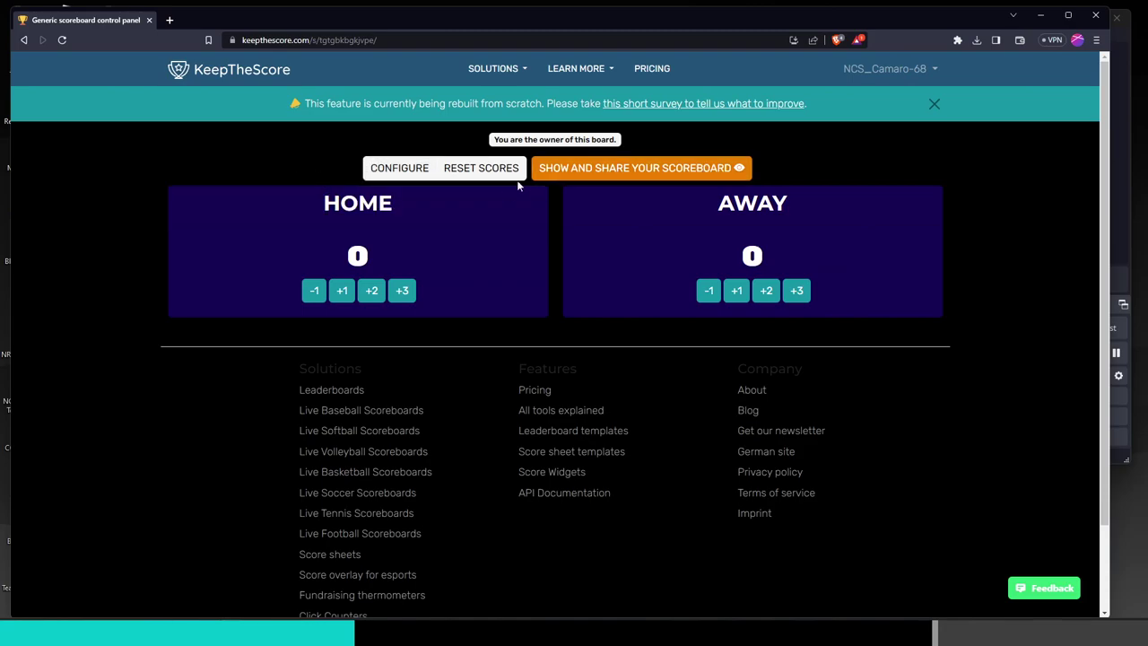
# - Rename the HOME and AWAY teams to the two players' first names
pyautogui.click(422, 167)
pyautogui.click(375, 192)
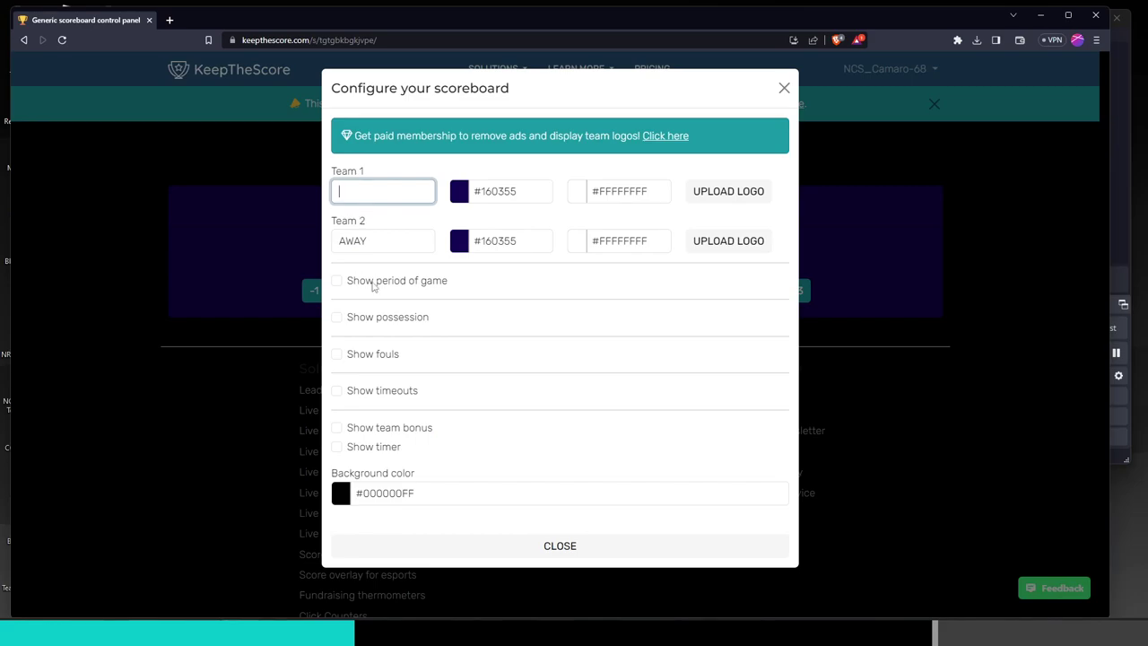
pyautogui.write('John')
pyautogui.click(390, 235)
pyautogui.doubleClick(390, 234)
pyautogui.write('Tony')
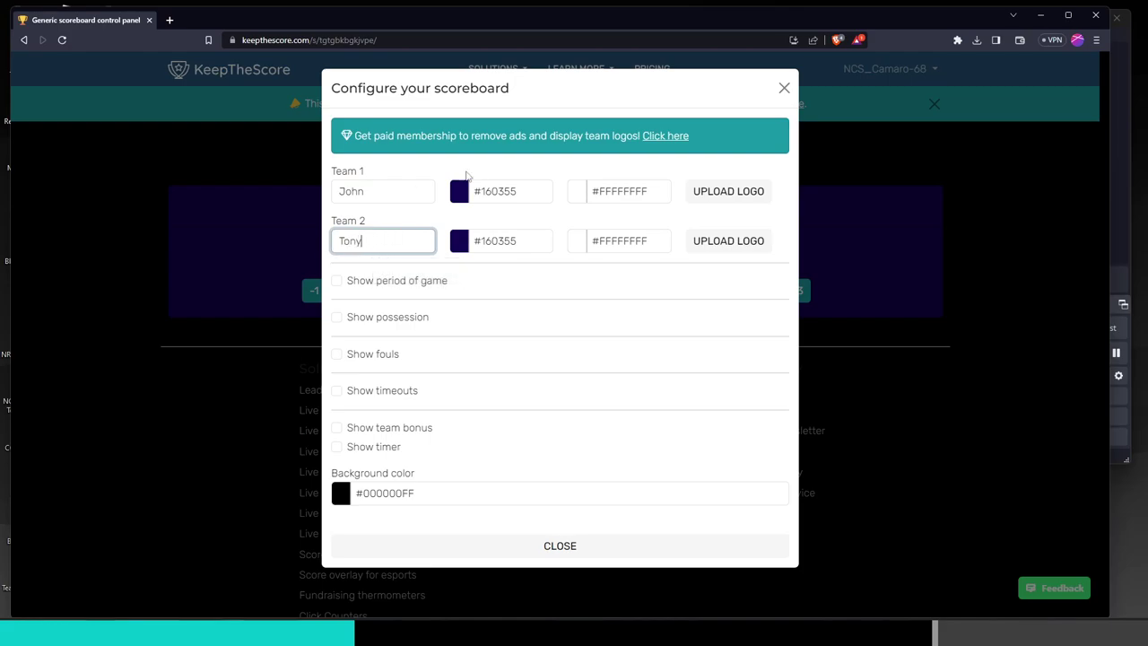
# - Colour the first team a bright, slightly transparent green
pyautogui.click(454, 190)
pyautogui.moveTo(534, 215); pyautogui.dragTo(506, 221)
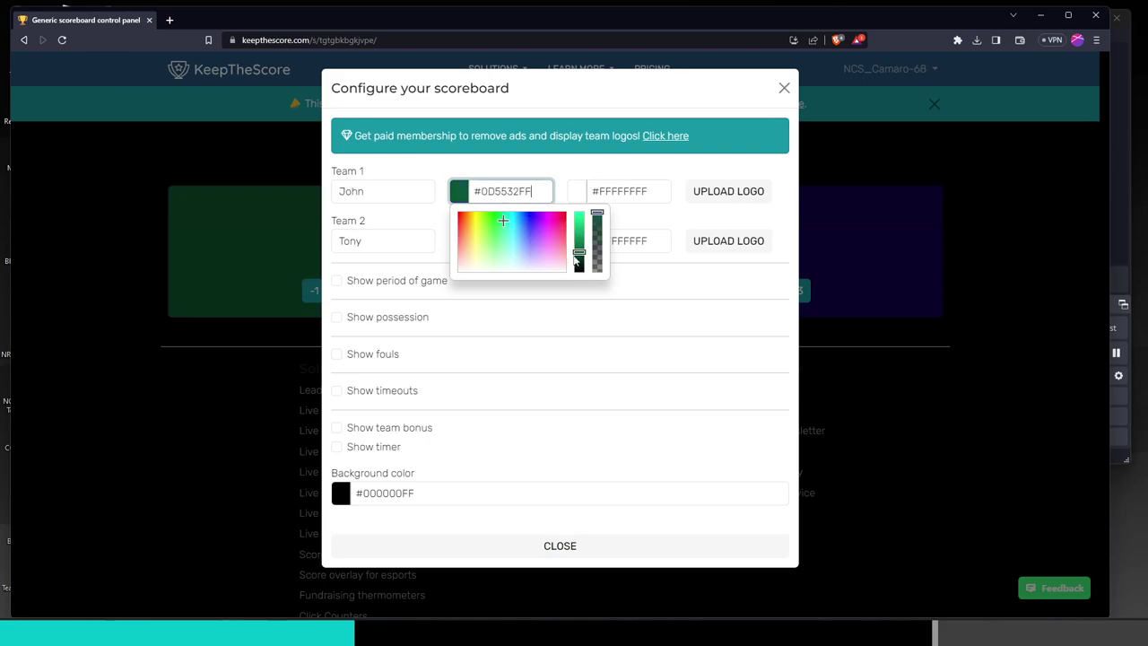
pyautogui.moveTo(576, 260); pyautogui.dragTo(579, 237)
pyautogui.click(597, 219)
pyautogui.click(405, 223)
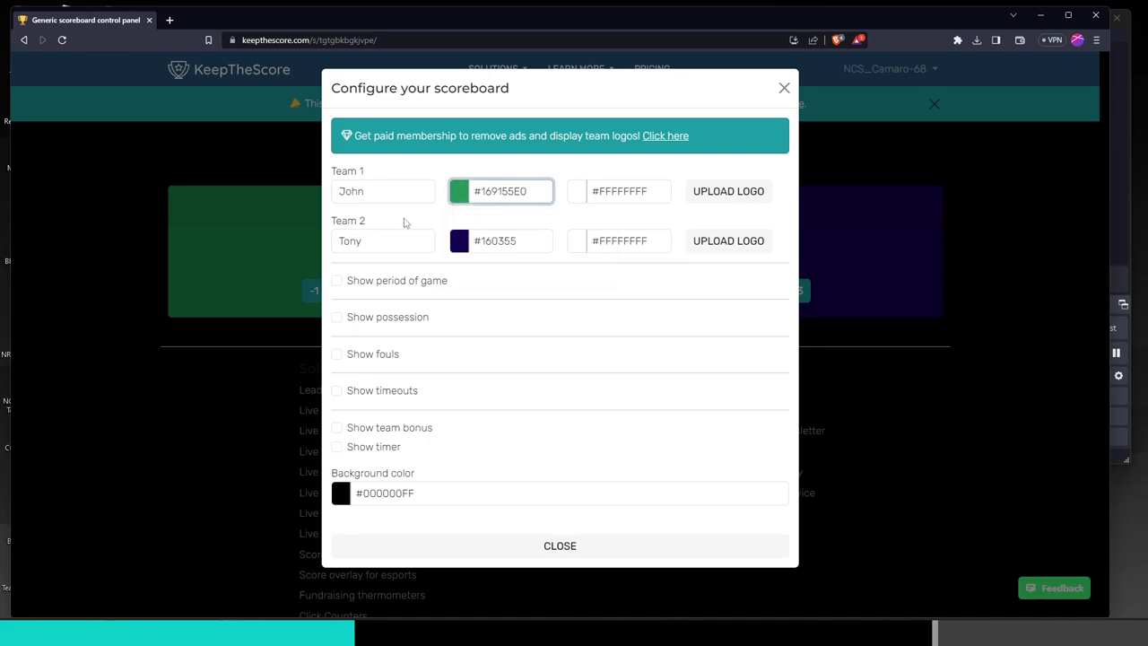
# - Make the second team light tan with dark blue text, leaving the first team's text colour unchanged
pyautogui.click(463, 244)
pyautogui.click(468, 296)
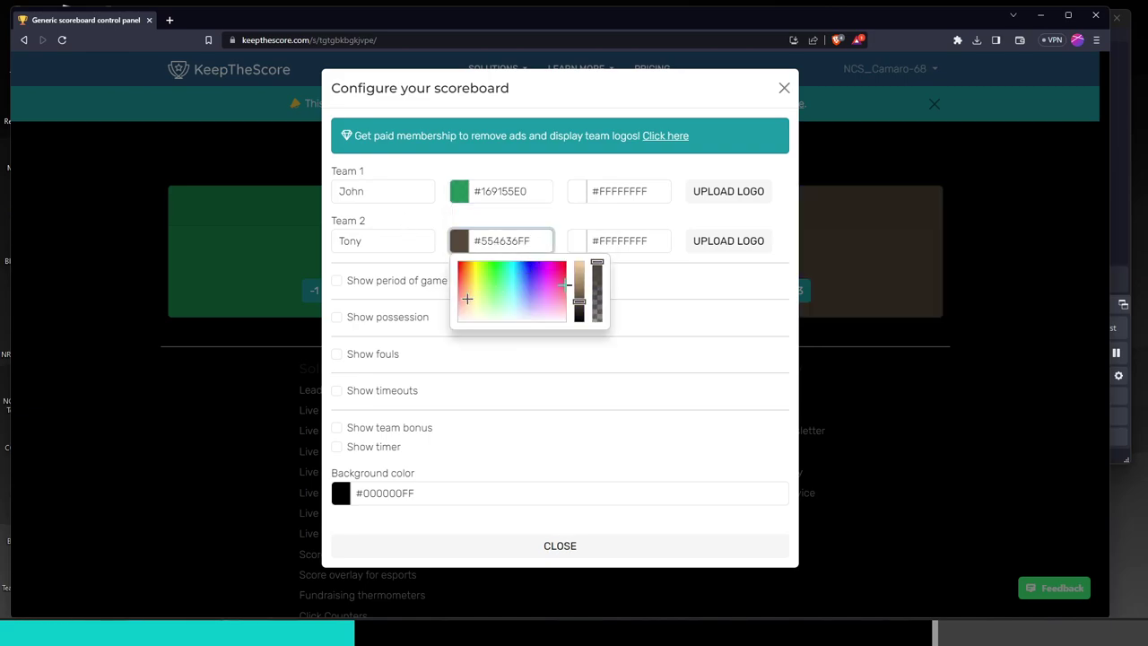
pyautogui.moveTo(584, 306); pyautogui.dragTo(651, 248)
pyautogui.click(655, 266)
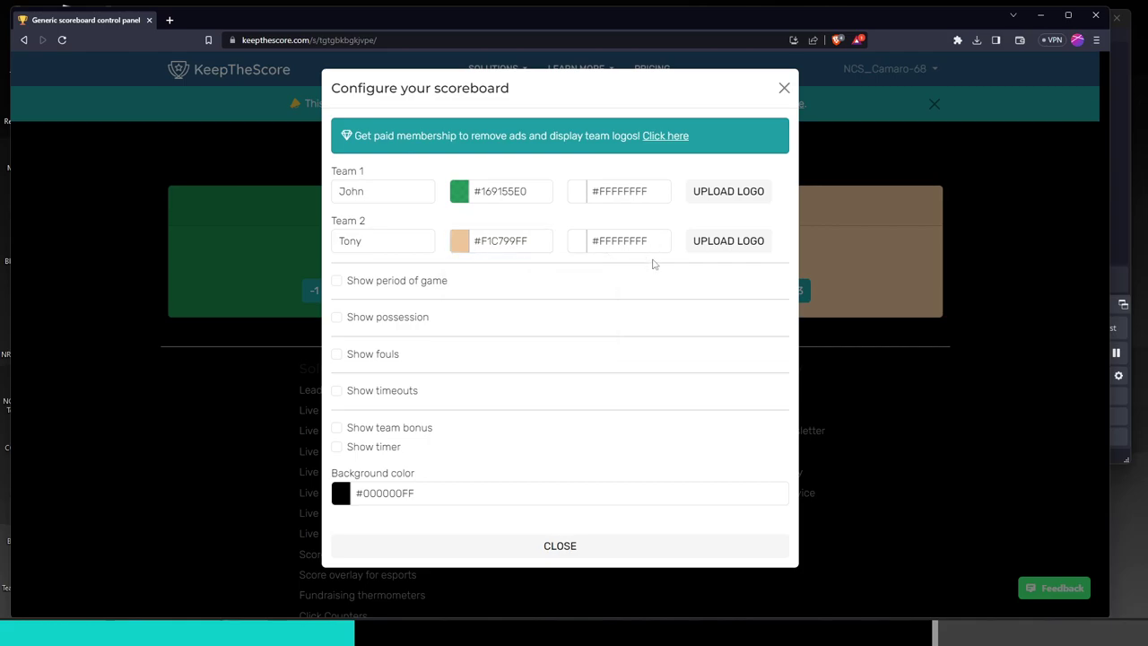
pyautogui.click(576, 251)
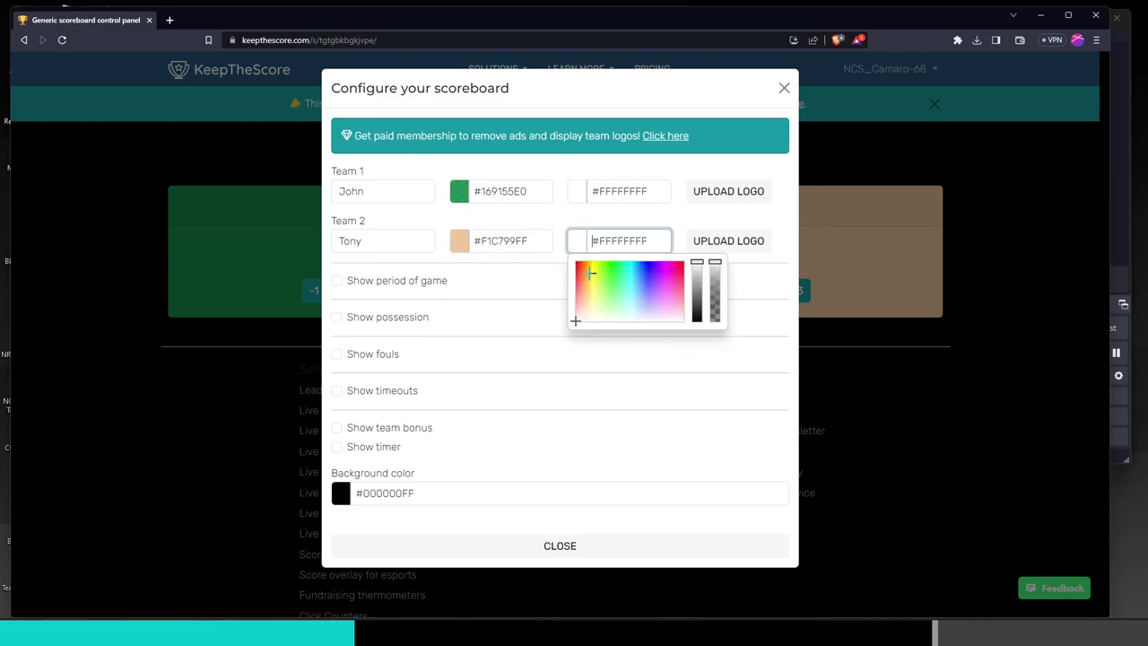
pyautogui.moveTo(619, 283); pyautogui.dragTo(699, 303)
pyautogui.click(623, 223)
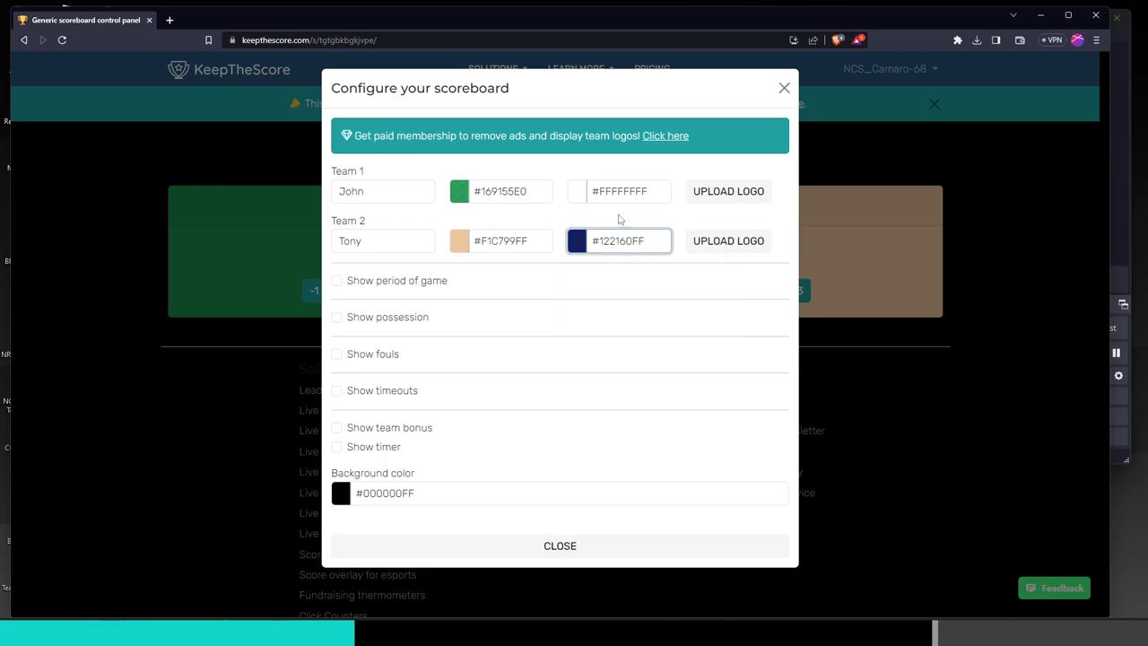
pyautogui.click(567, 199)
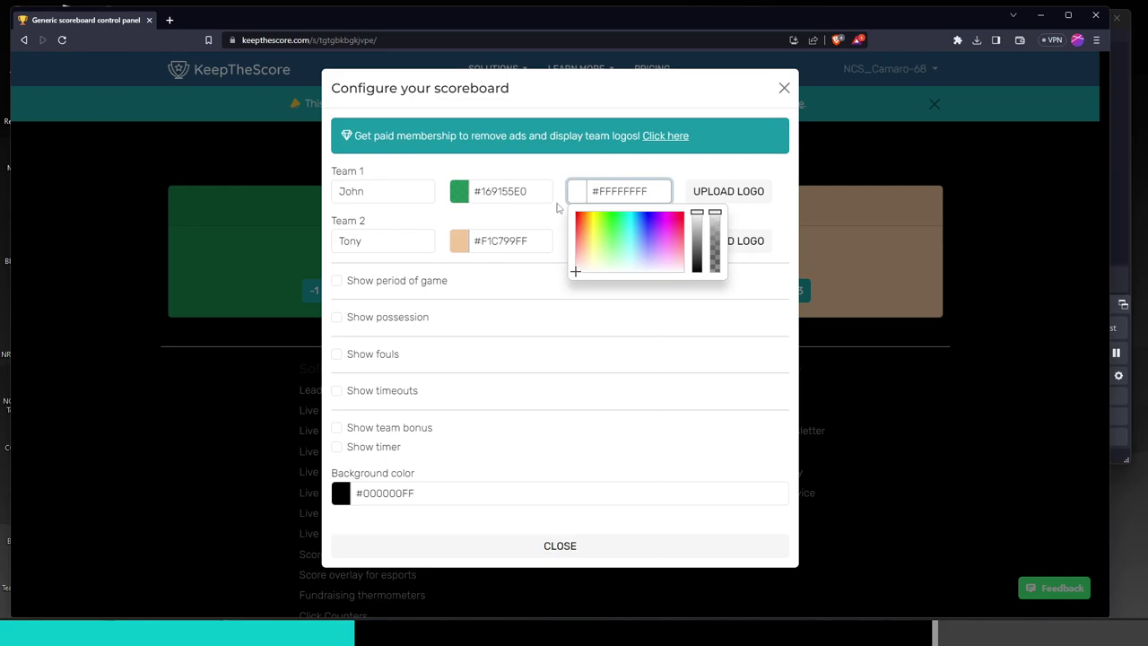
pyautogui.click(557, 210)
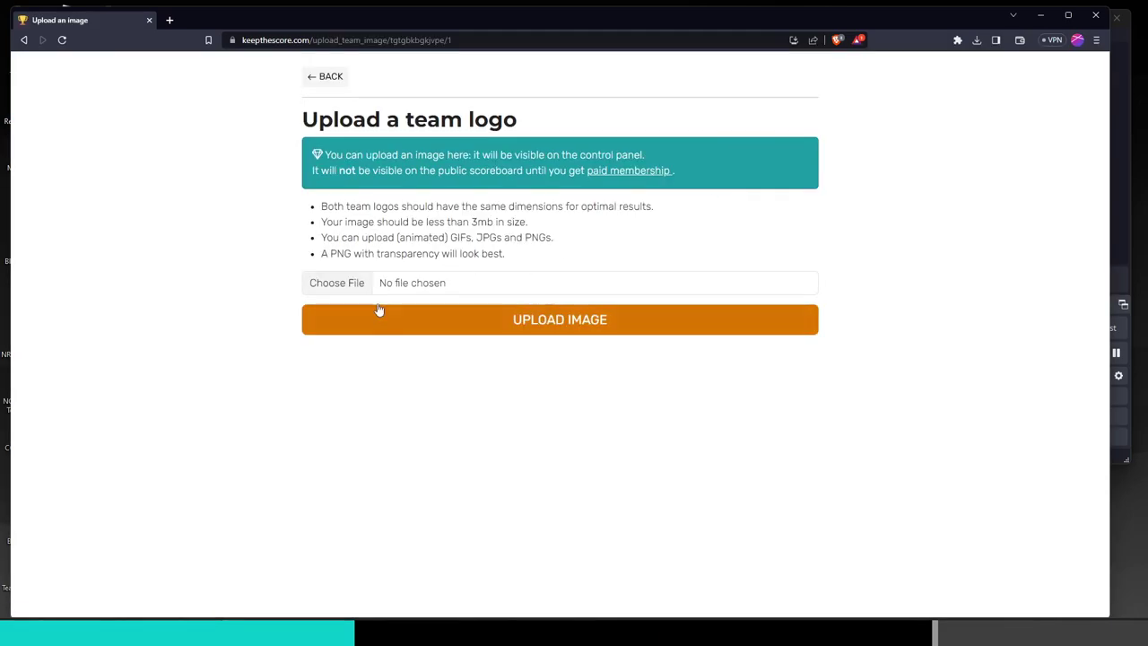
# - Upload IMG_2907.jpg from the Desktop as the first team's logo
pyautogui.click(359, 285)
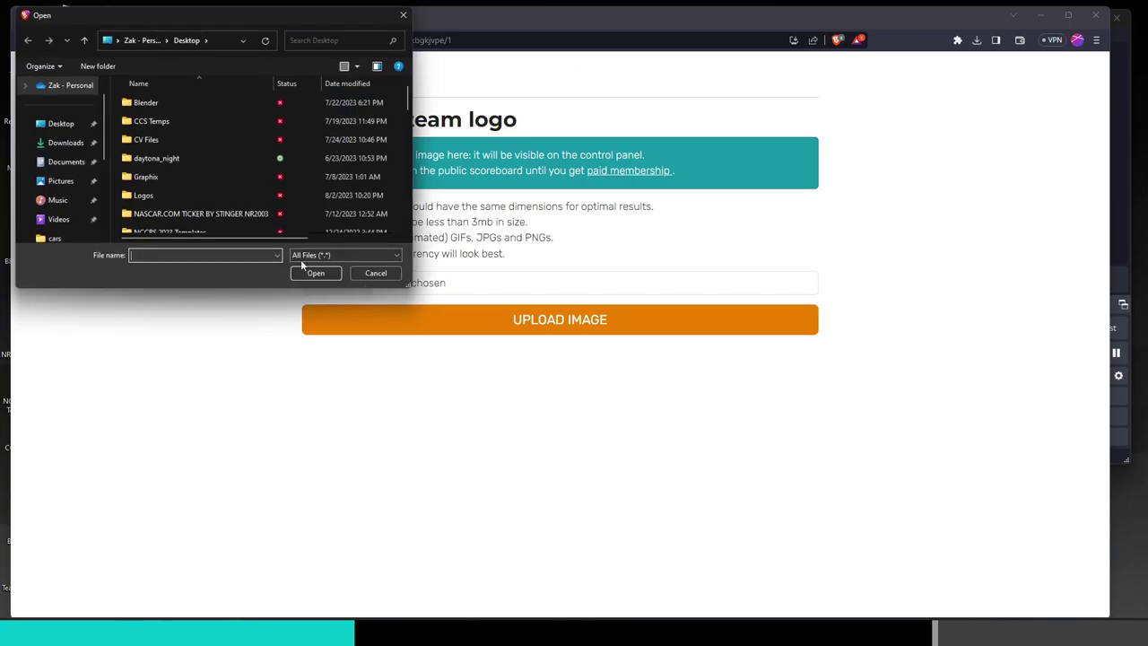
pyautogui.click(67, 125)
pyautogui.scroll(-5, 144, 157)
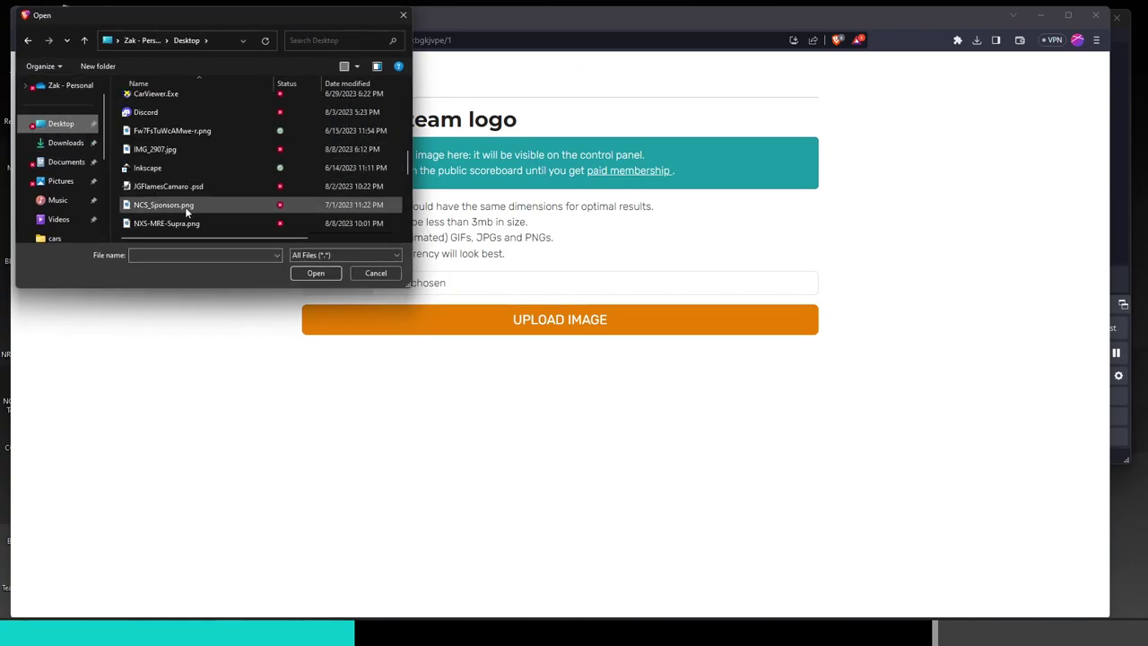
pyautogui.click(147, 149)
pyautogui.click(312, 273)
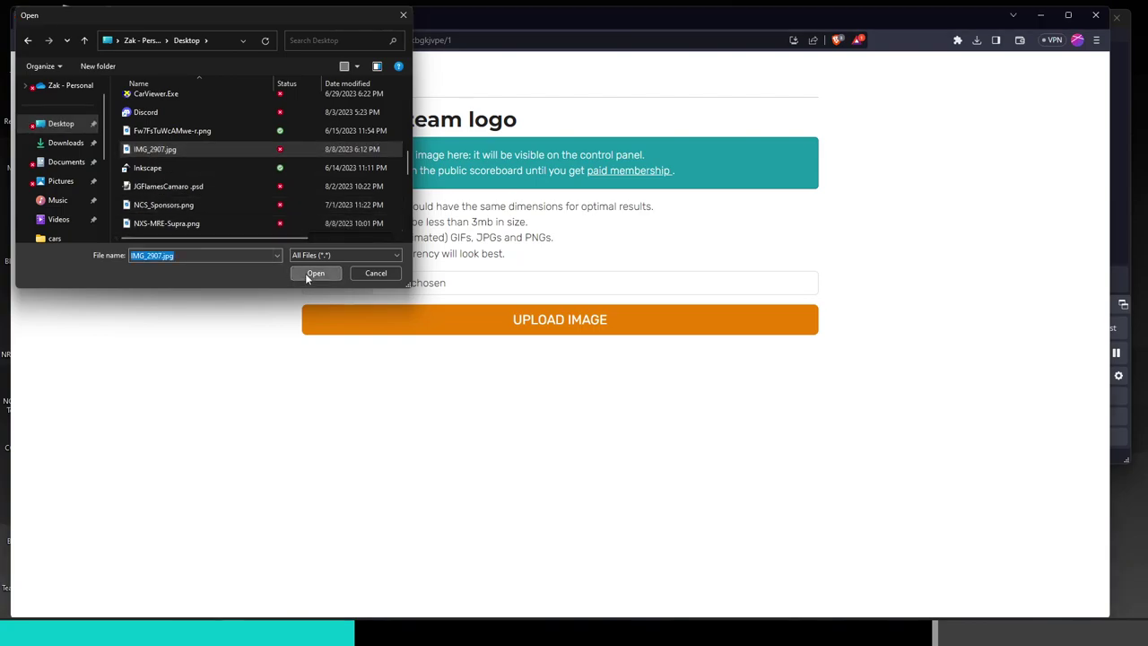
pyautogui.click(450, 318)
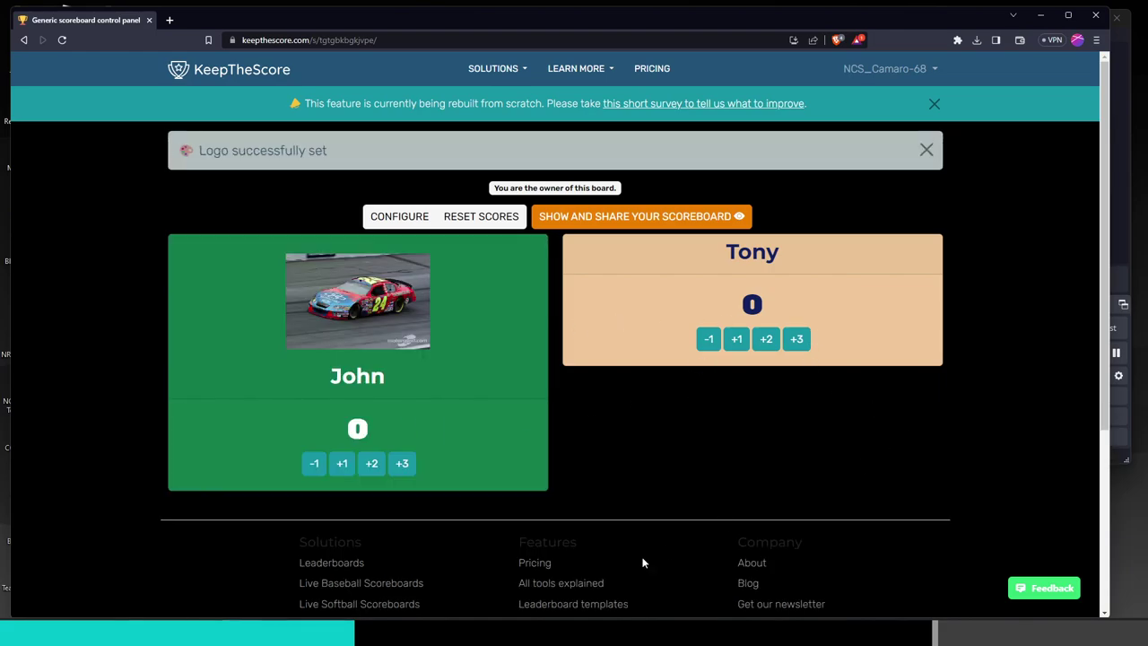
# - Upload Fw7FsTuWcAMwe-r.png as the second team's logo
pyautogui.moveTo(493, 632)
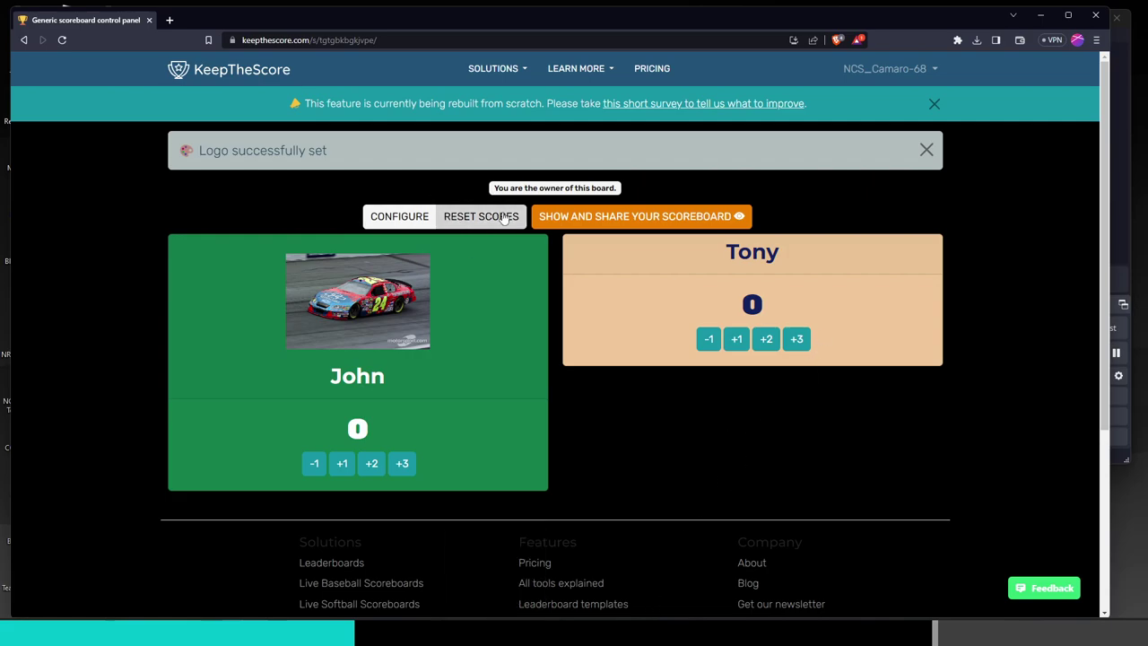
pyautogui.click(403, 226)
pyautogui.click(717, 245)
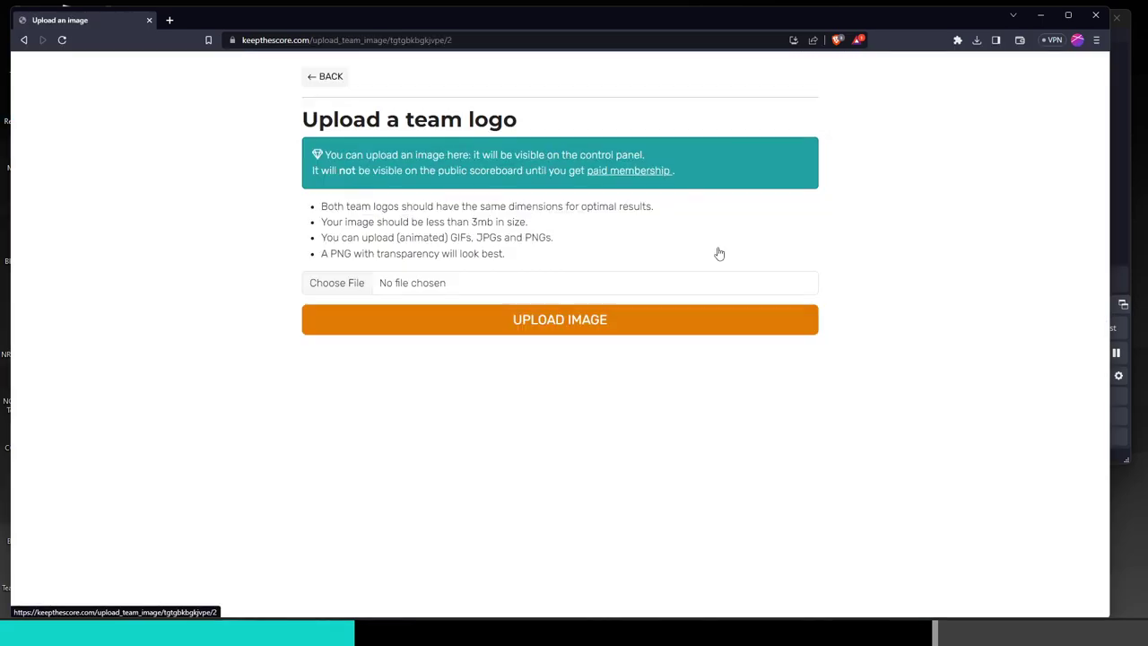
pyautogui.click(332, 282)
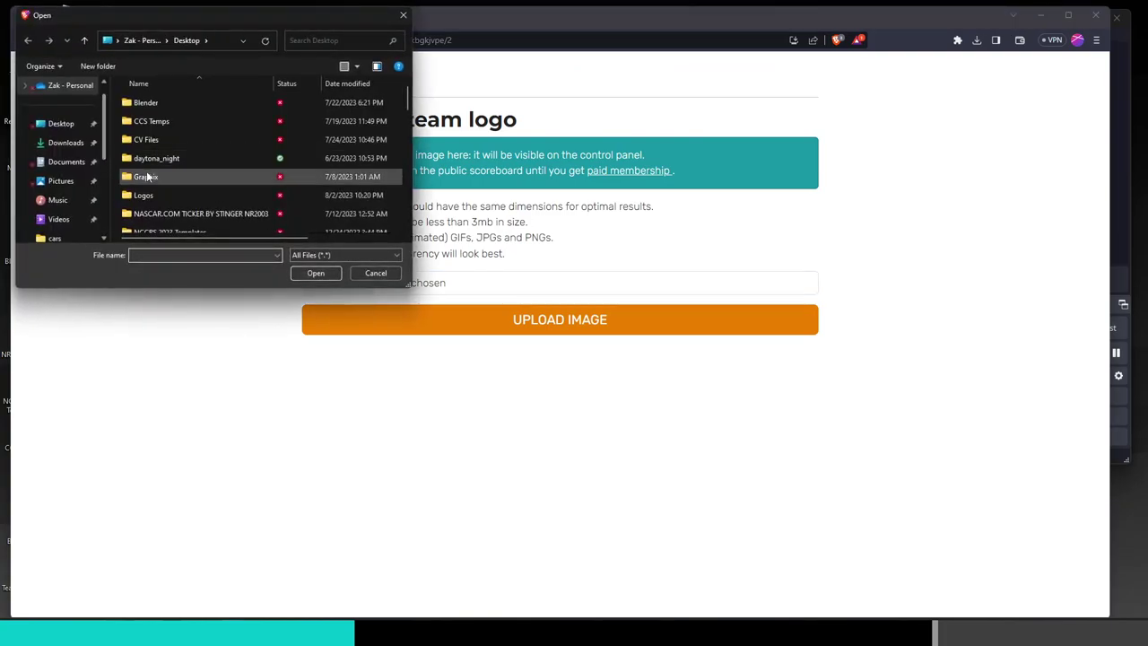
pyautogui.scroll(-5, 177, 187)
pyautogui.scroll(-2, 171, 170)
pyautogui.scroll(1, 150, 125)
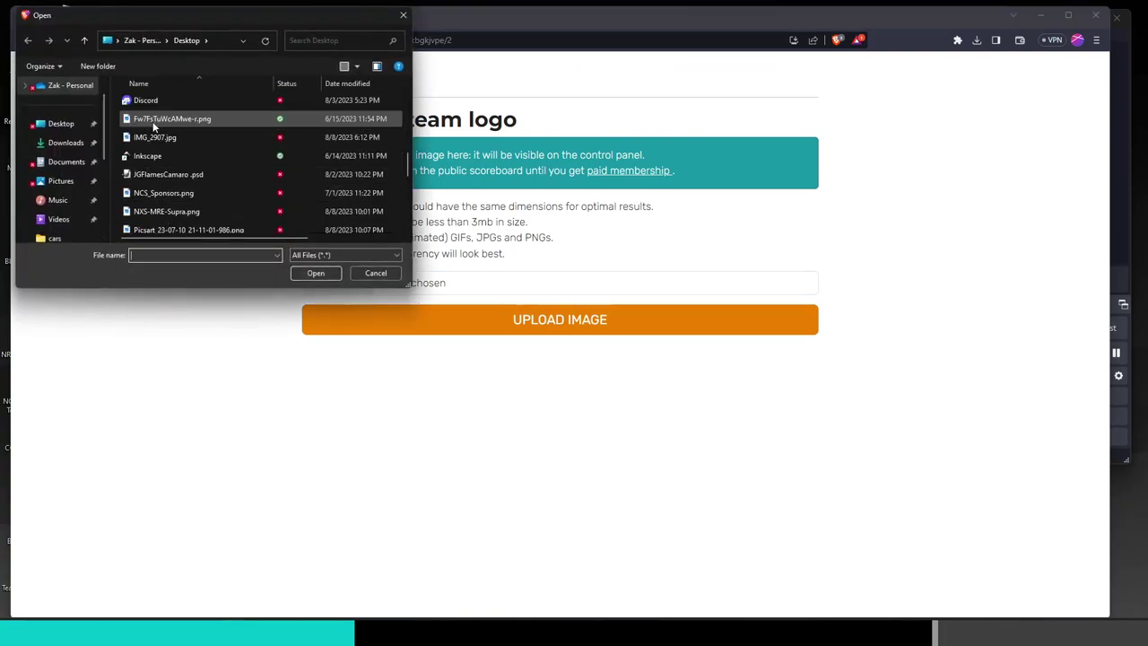
pyautogui.click(150, 120)
pyautogui.click(309, 276)
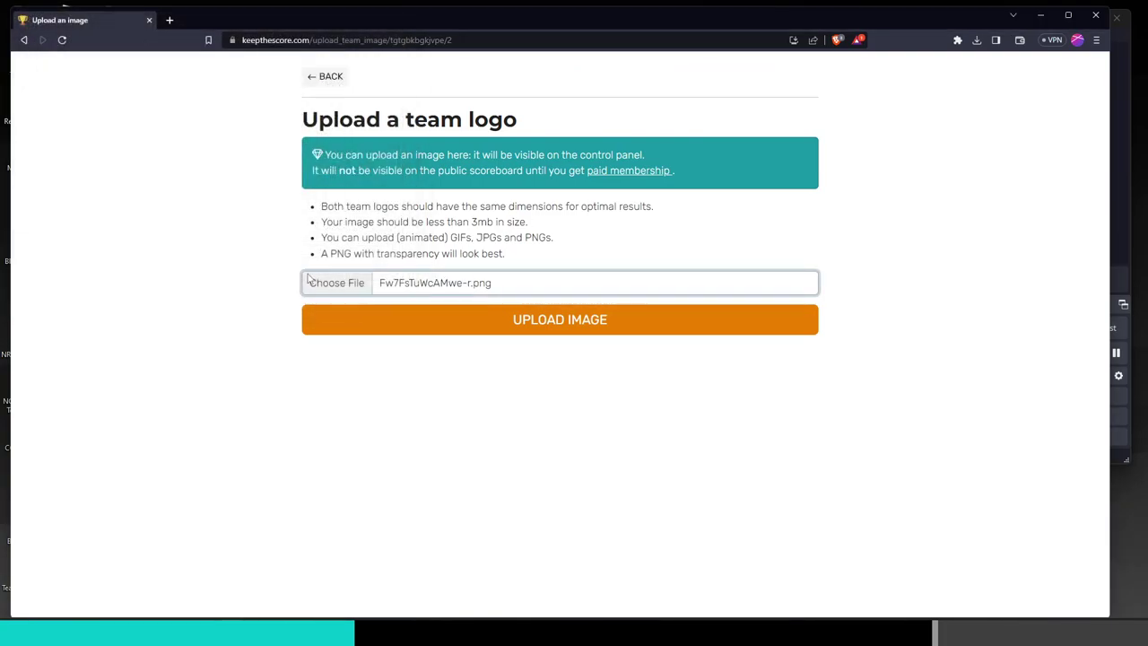
pyautogui.click(583, 326)
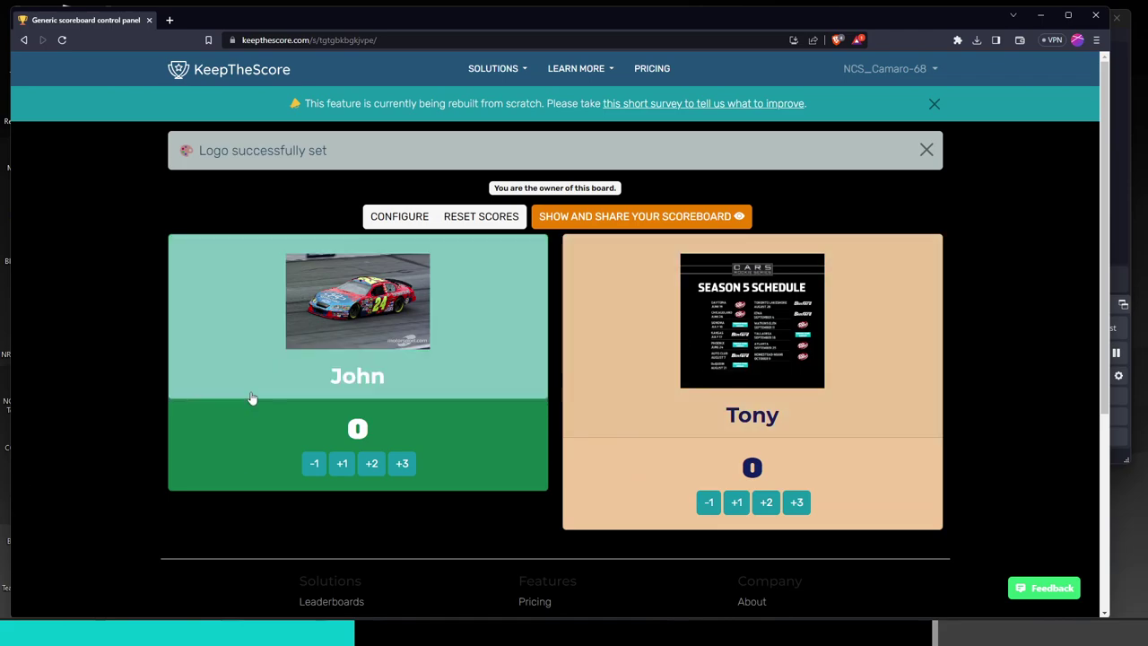
# - Give the second team 2 points and the first team 1 point
pyautogui.scroll(-2, 707, 395)
pyautogui.scroll(1, 743, 467)
pyautogui.click(736, 442)
pyautogui.click(737, 442)
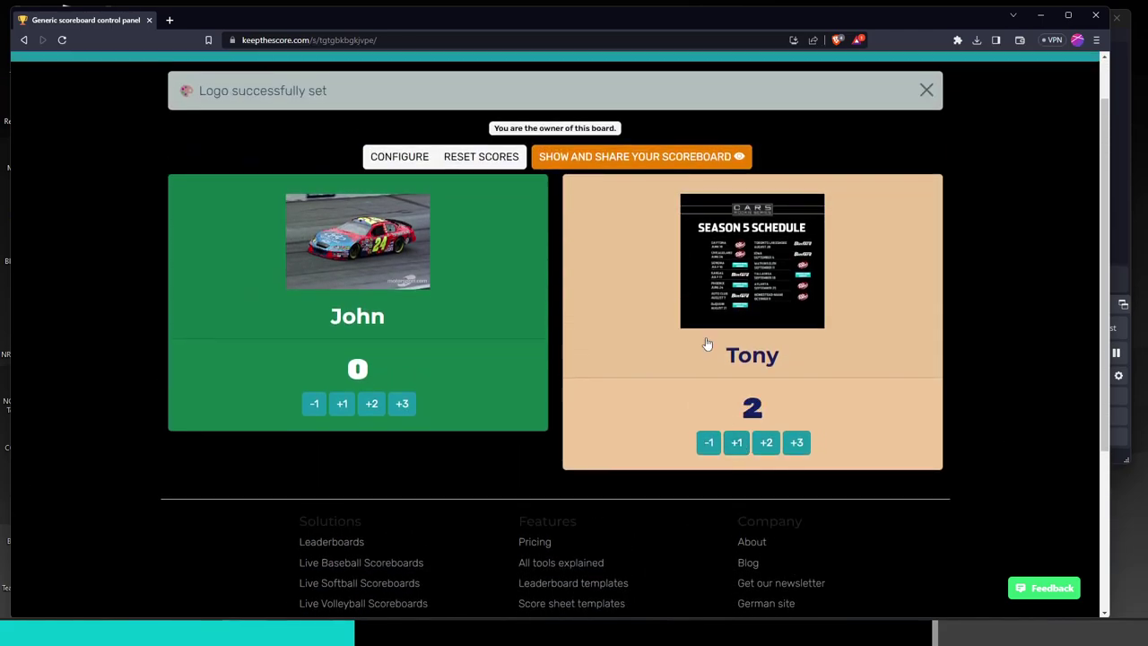
pyautogui.click(342, 403)
pyautogui.scroll(1, 575, 442)
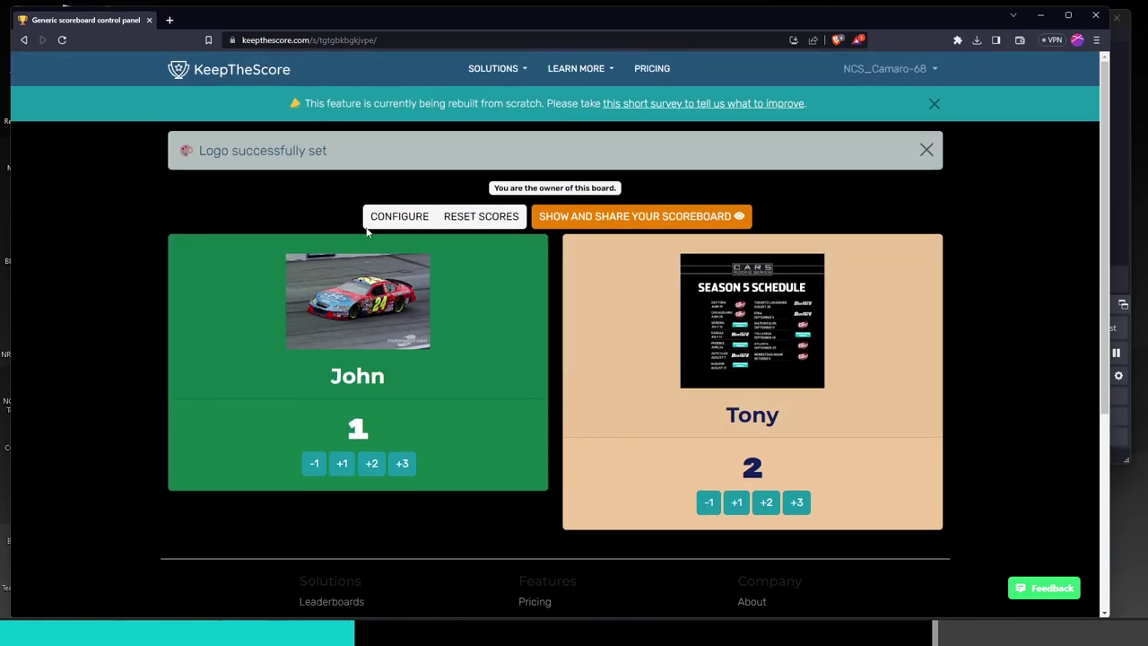
# - In the Share options, pick the Stacked layout for the streaming software overlay
pyautogui.click(632, 217)
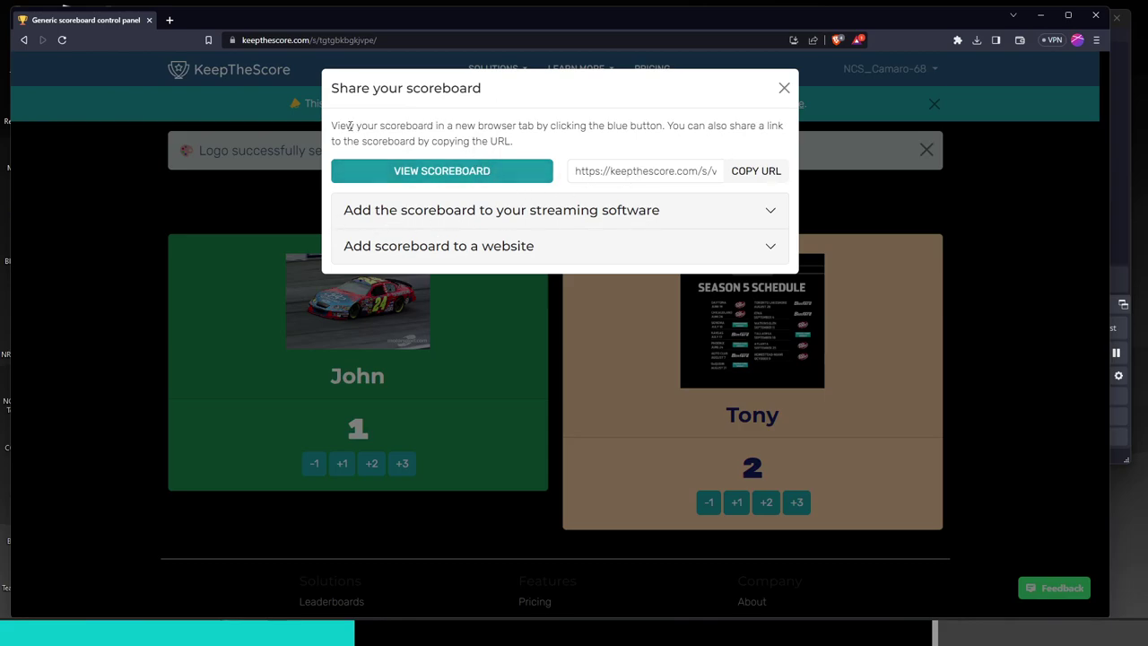
pyautogui.moveTo(349, 127); pyautogui.dragTo(770, 140)
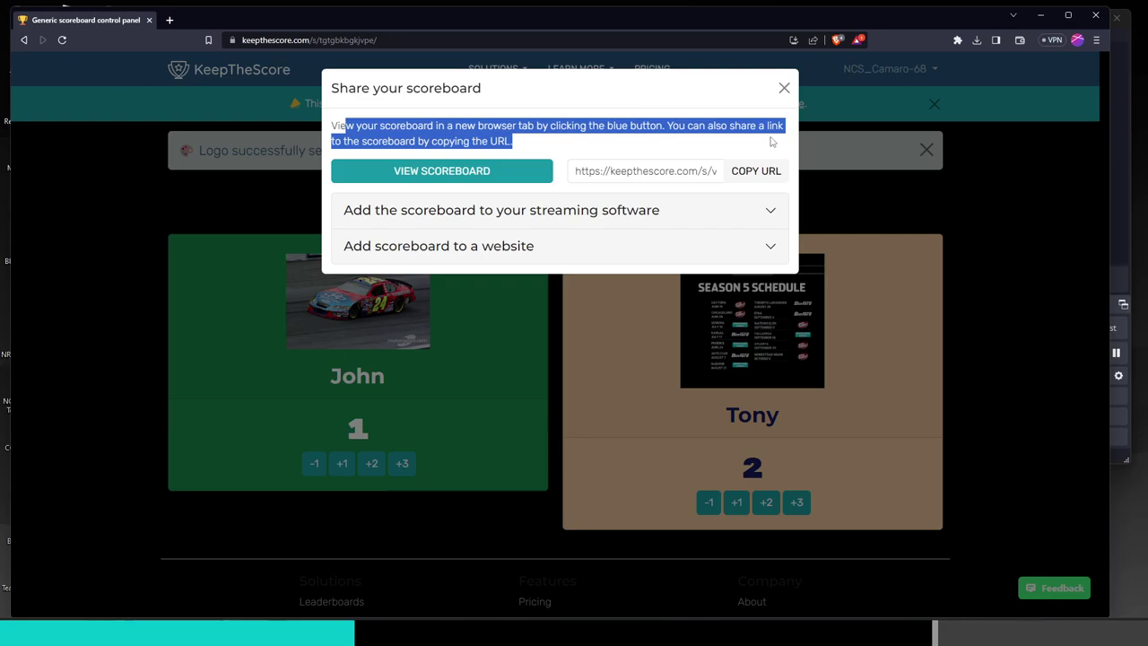
pyautogui.click(752, 154)
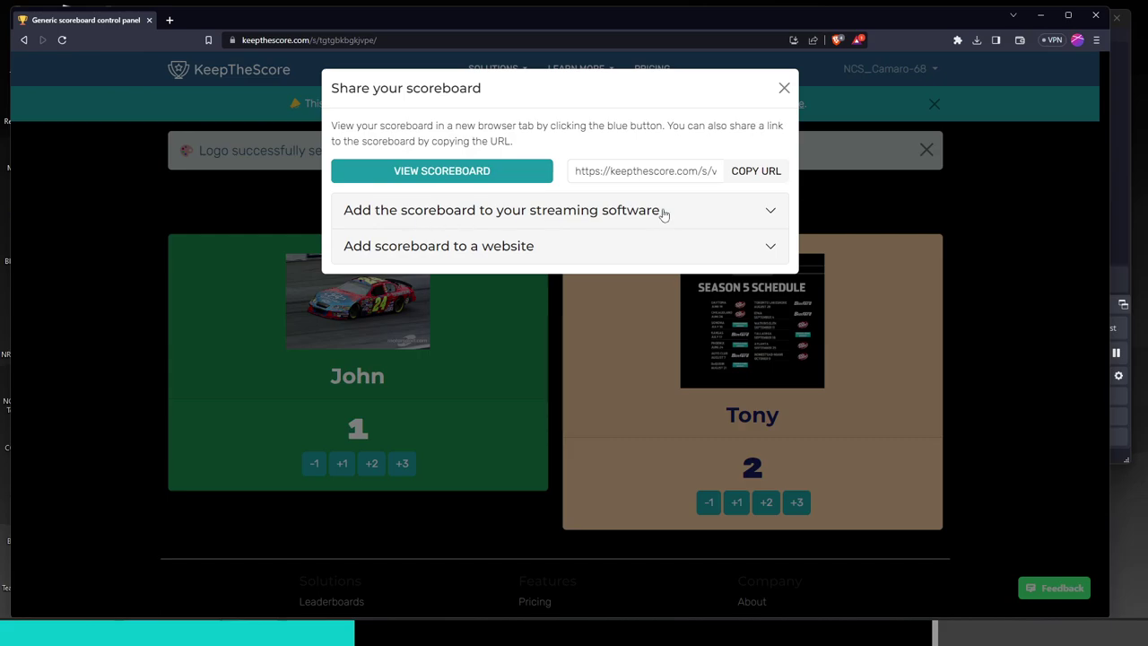
pyautogui.click(758, 209)
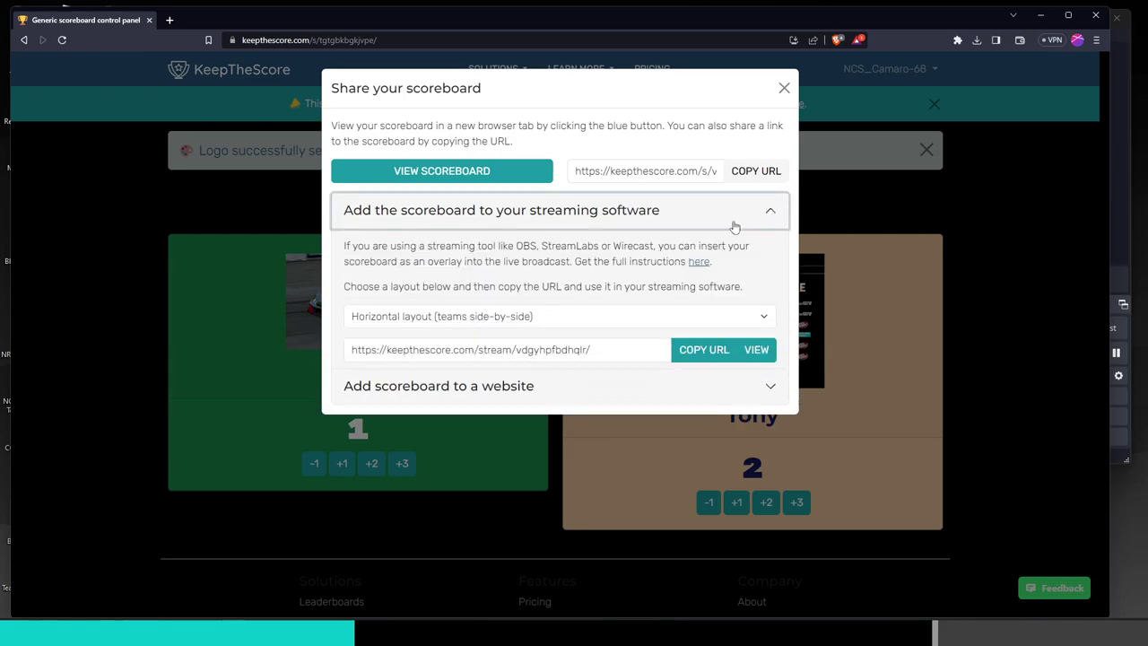
pyautogui.click(482, 318)
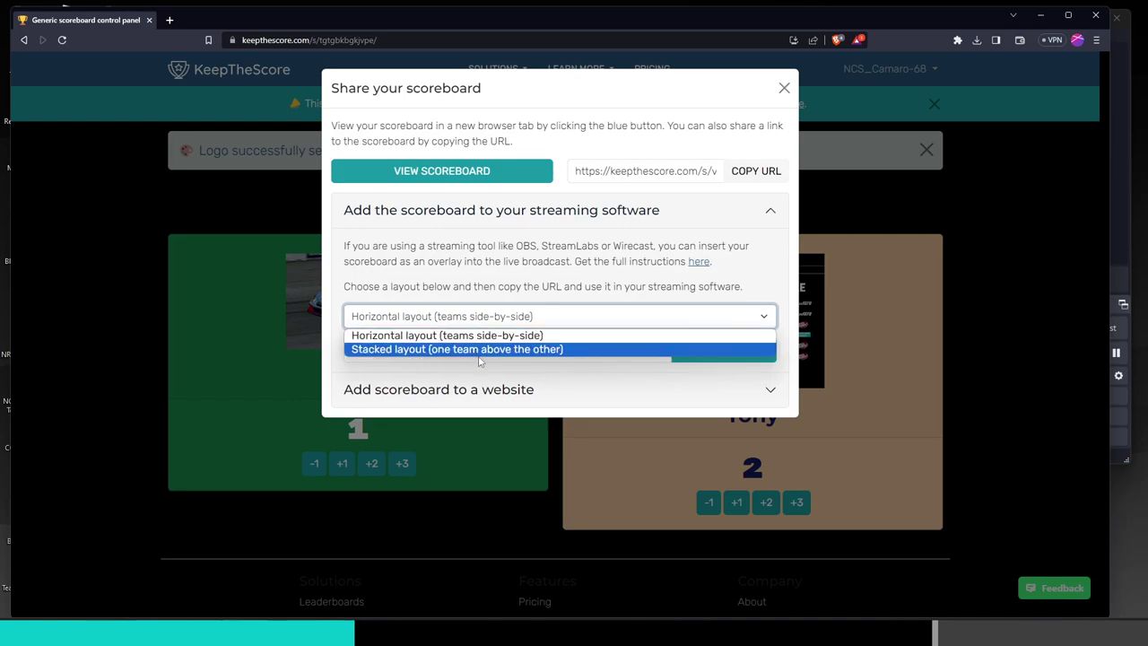
pyautogui.click(481, 350)
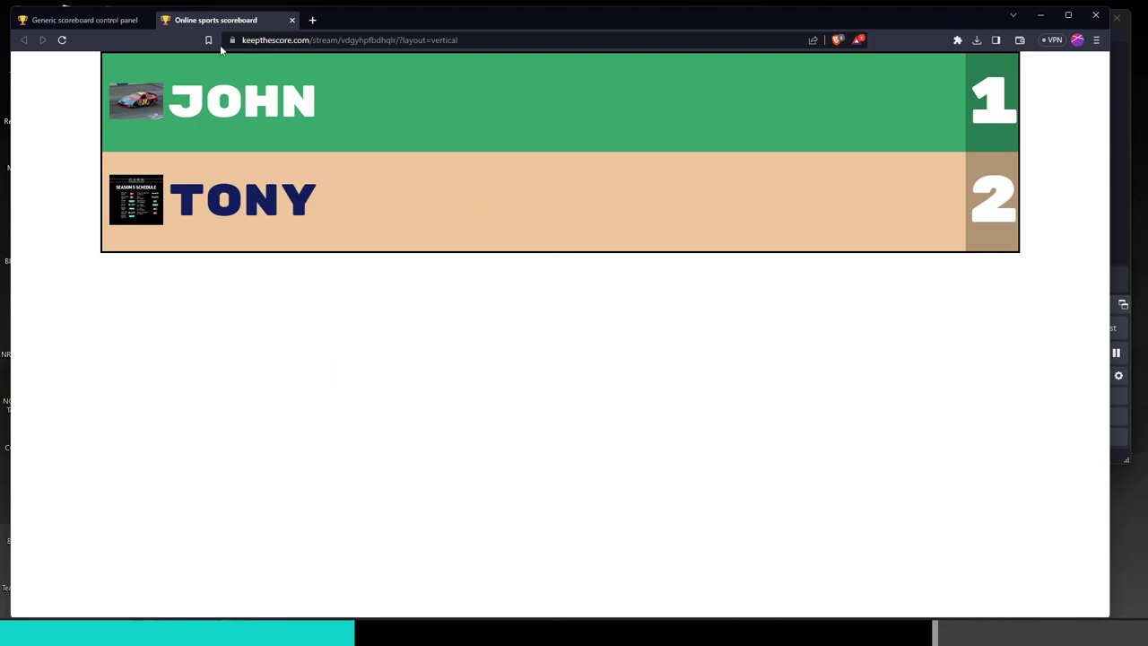
# - Copy the stacked-layout stream URL from the control panel, then switch back to OBS Studio
pyautogui.click(112, 22)
pyautogui.click(695, 402)
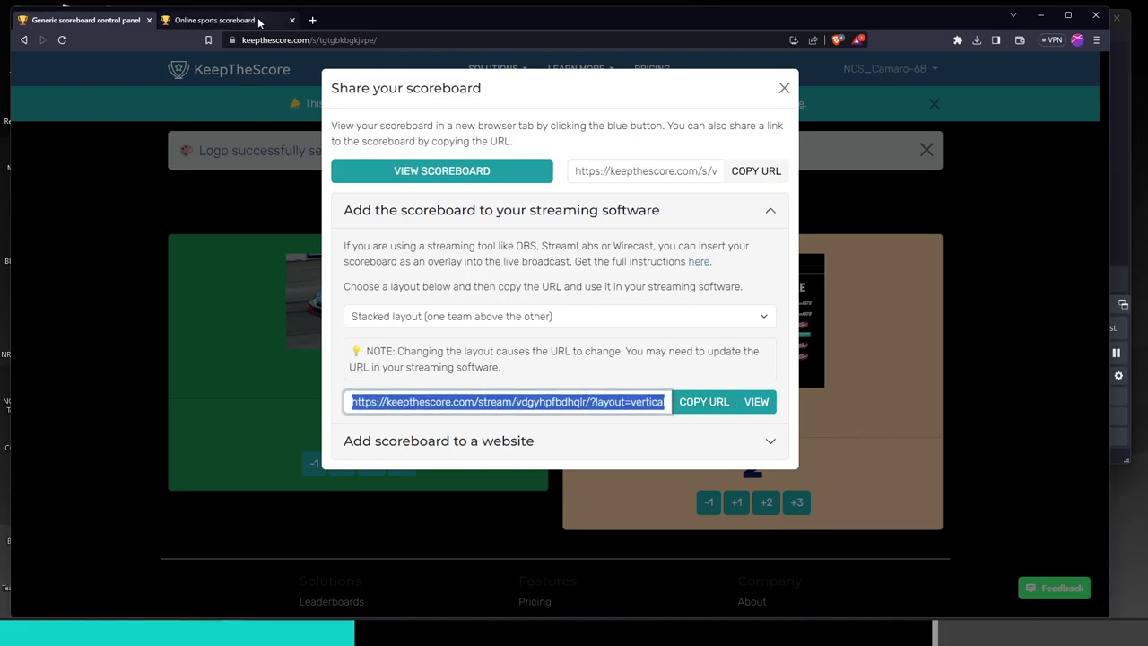
pyautogui.click(225, 20)
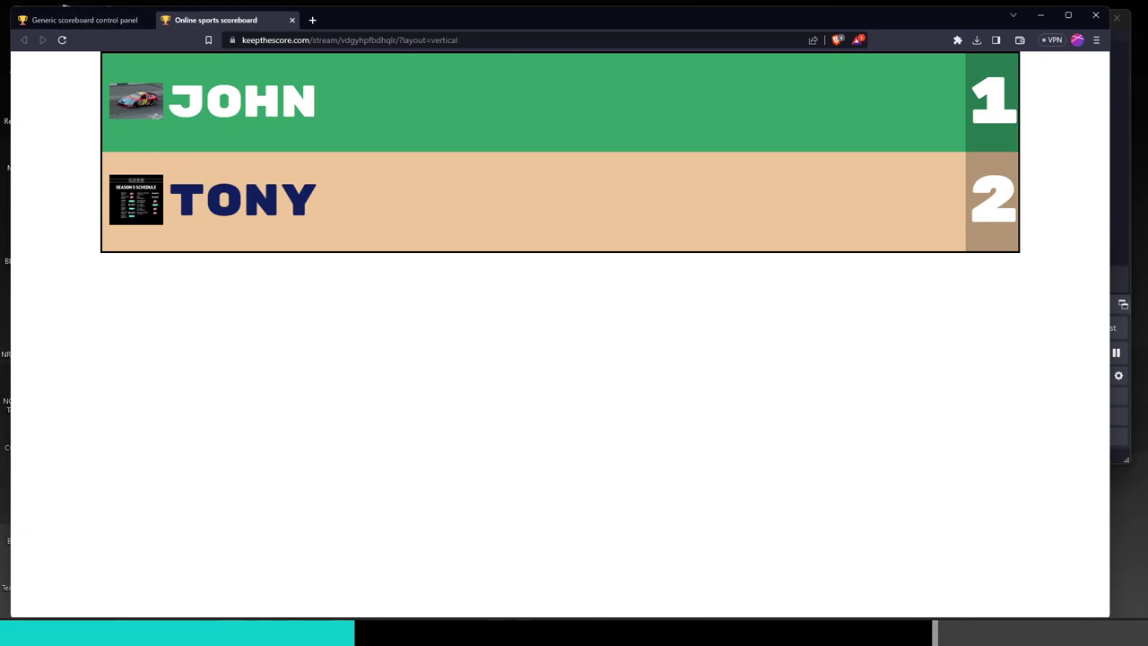
pyautogui.hotkey('alt', 'Tab')
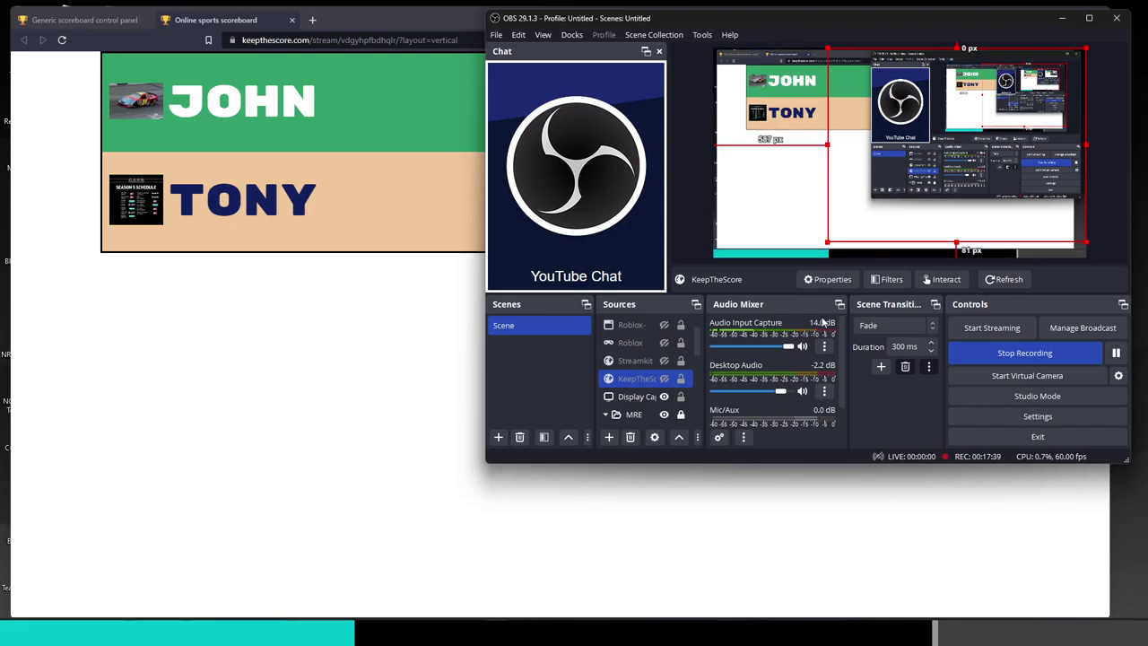
# - Add a Browser source named KTS using the pasted stacked scoreboard stream URL
pyautogui.keyDown('ctrl'); pyautogui.click(632, 362); pyautogui.keyUp('ctrl')
pyautogui.scroll(1, 631, 365)
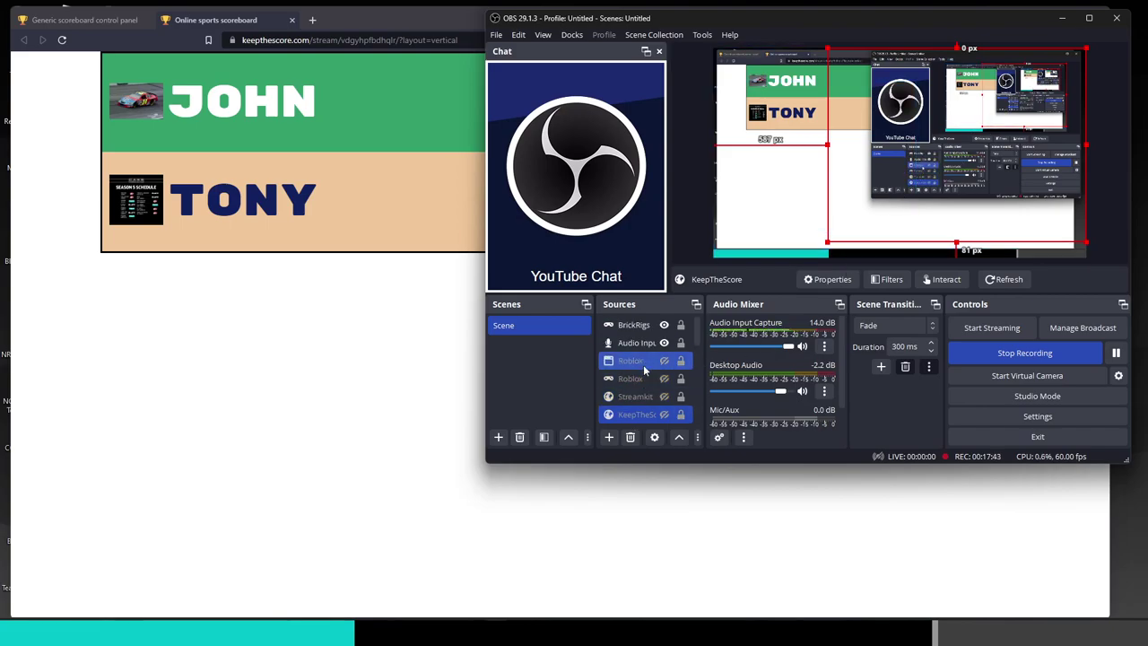
pyautogui.scroll(-3, 643, 364)
pyautogui.click(648, 378)
pyautogui.scroll(3, 648, 378)
pyautogui.click(608, 437)
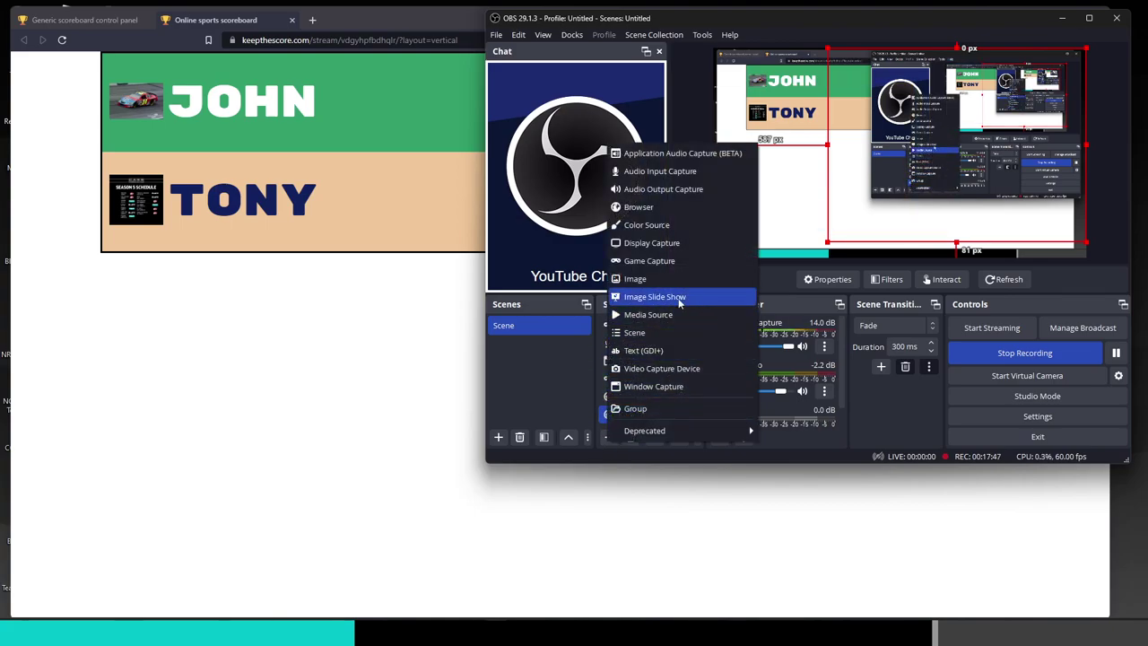
pyautogui.click(659, 207)
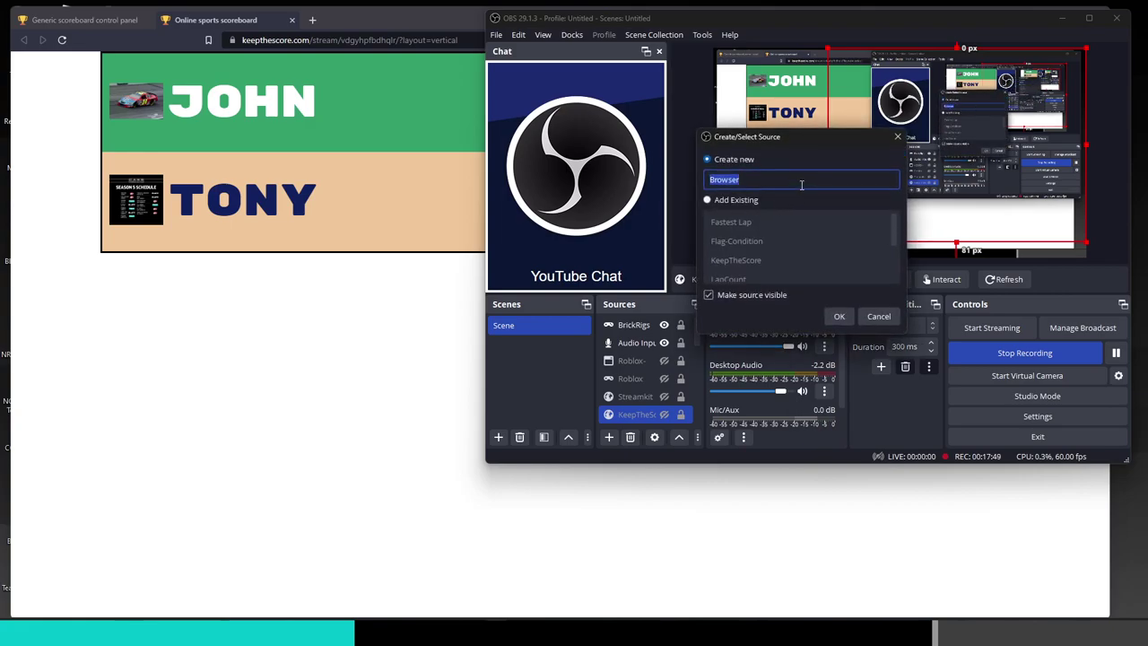
pyautogui.write('KTS')
pyautogui.click(838, 317)
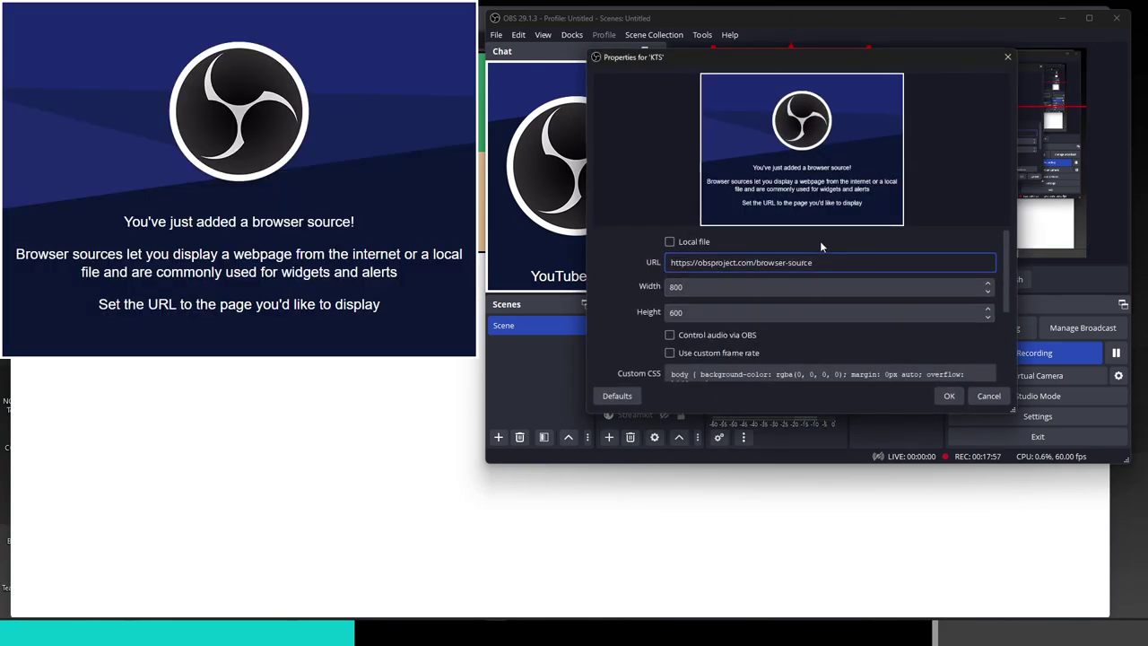
pyautogui.hotkey('ctrl', 'a')
pyautogui.hotkey('ctrl', 'v')
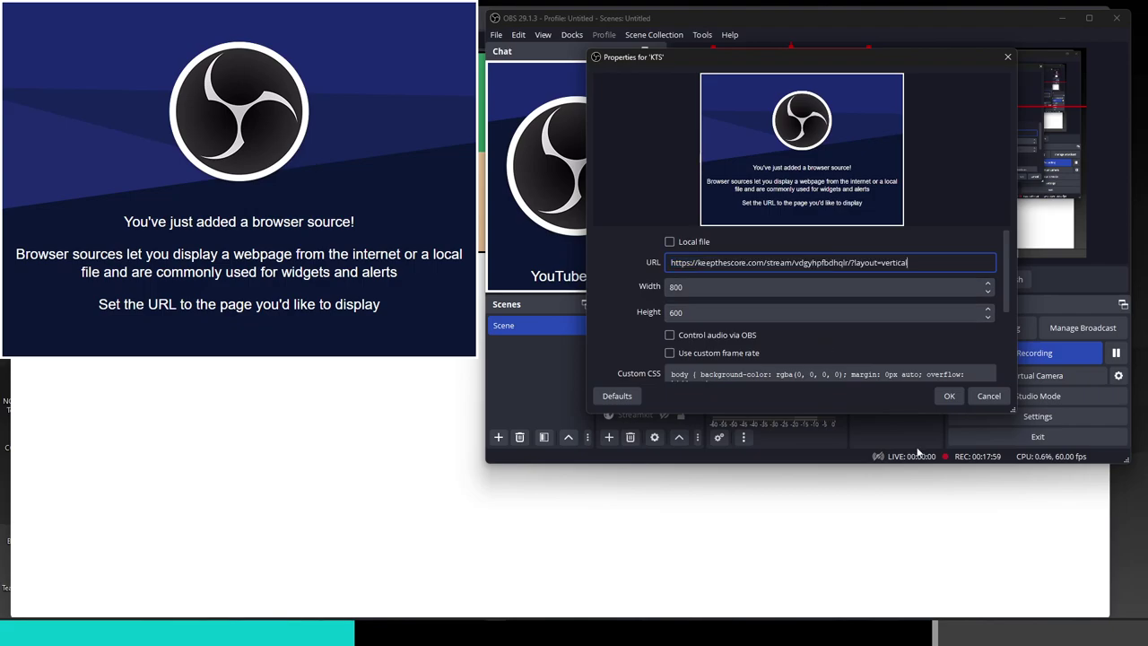
pyautogui.click(949, 396)
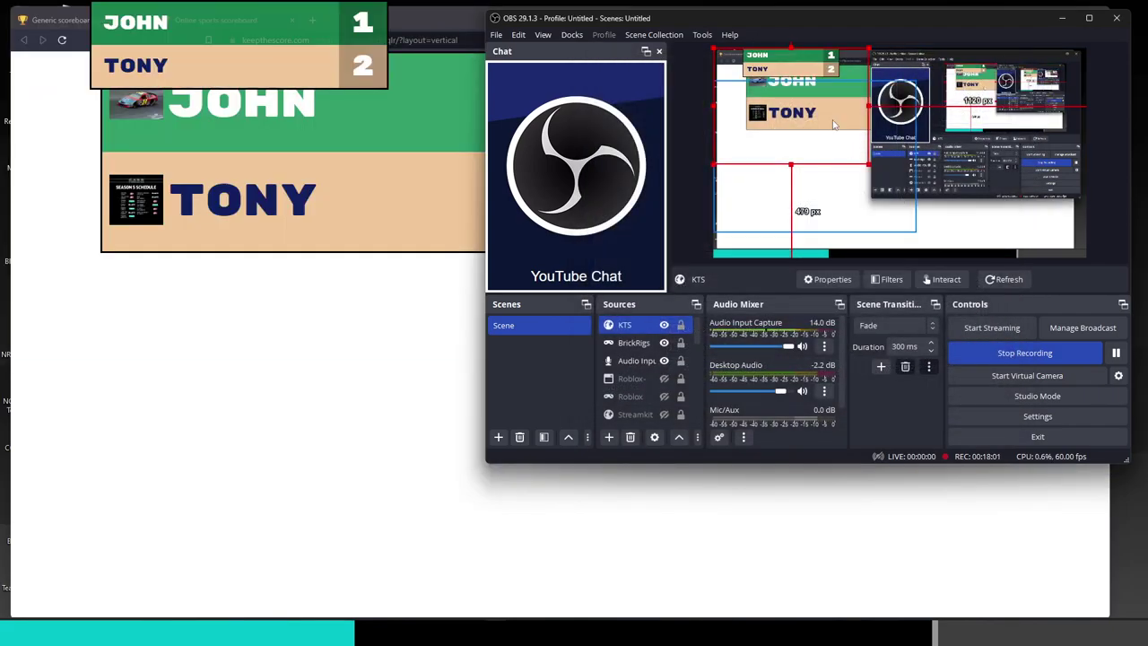
# - Reposition the KTS scoreboard overlay near the top-left of the canvas
pyautogui.moveTo(906, 209); pyautogui.dragTo(875, 72)
pyautogui.scroll(-3, 638, 395)
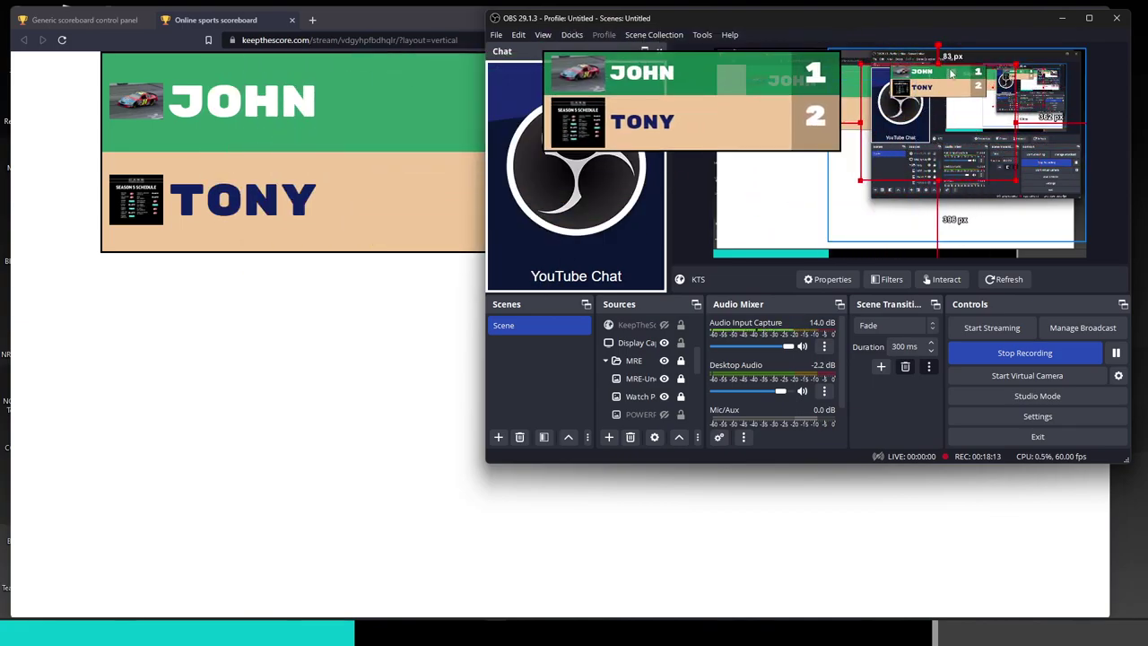
pyautogui.moveTo(963, 94); pyautogui.dragTo(895, 140)
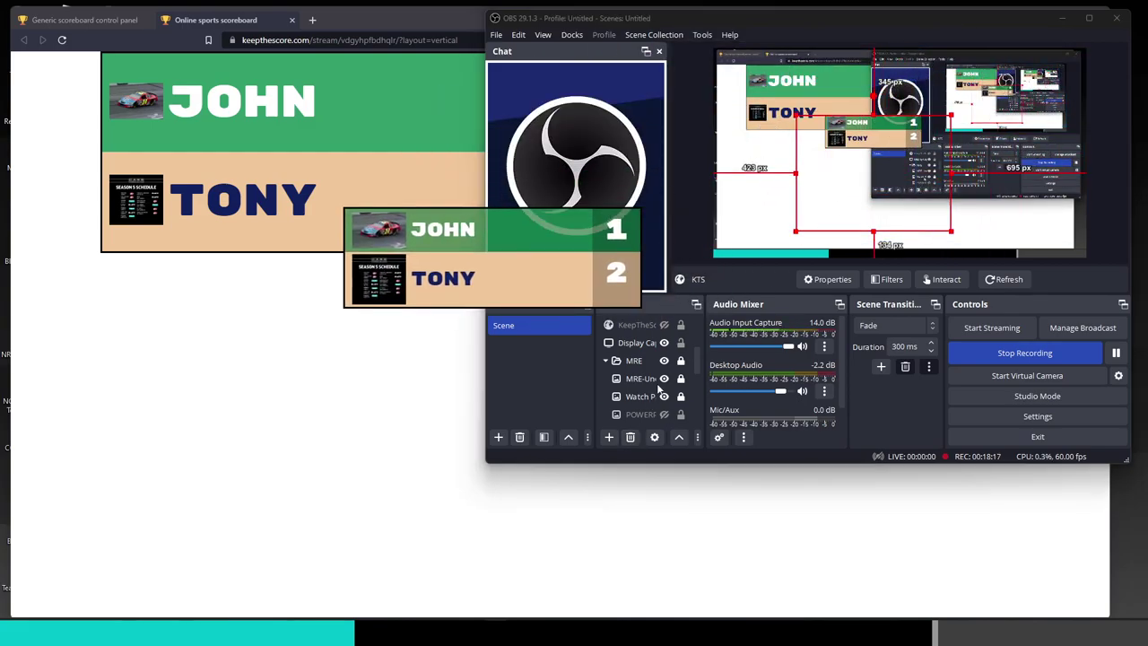
# - Remove the KTS source and return to the web browser
pyautogui.click(630, 436)
pyautogui.click(836, 255)
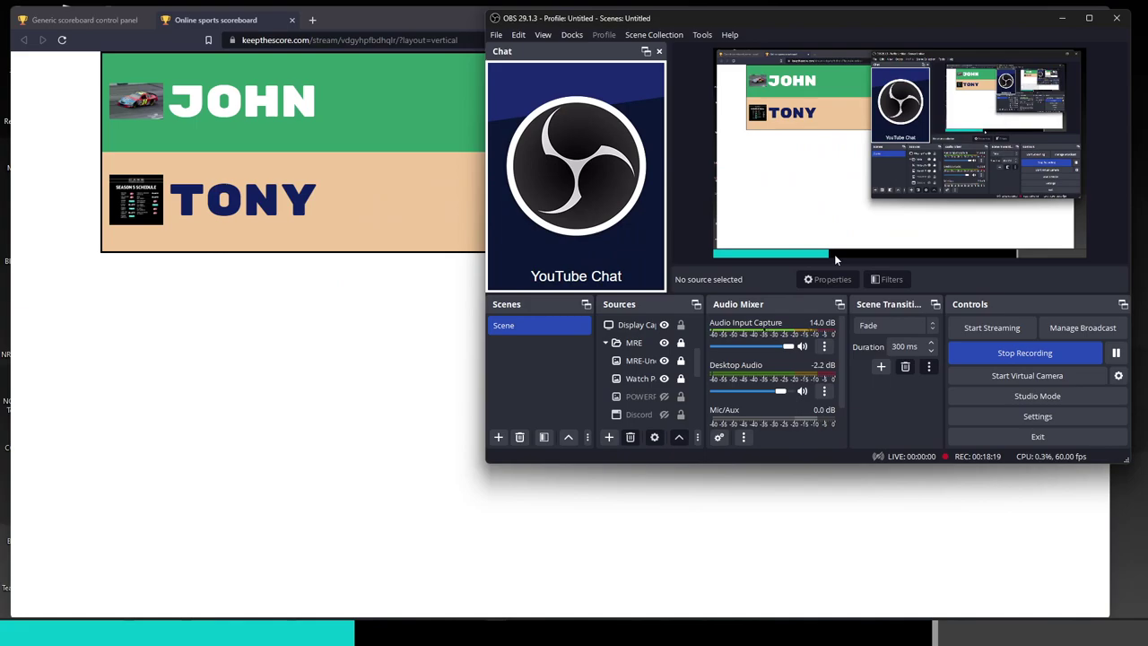
pyautogui.click(317, 331)
# - Switch the KeepTheScore overlay to the horizontal side-by-side layout
pyautogui.click(118, 25)
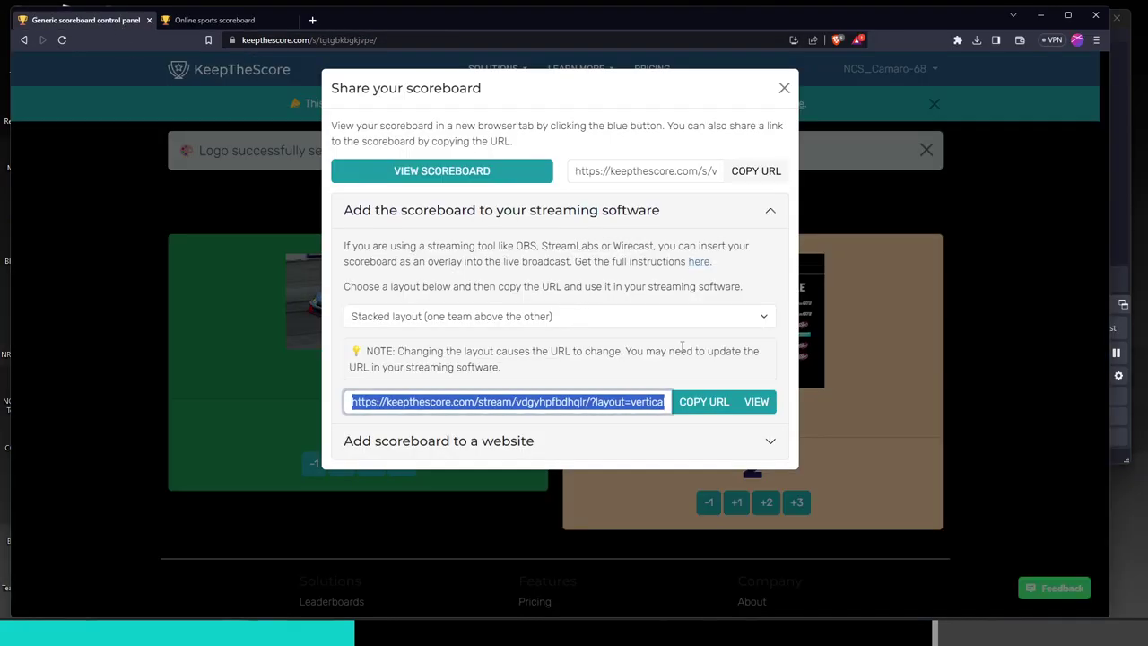
pyautogui.click(706, 399)
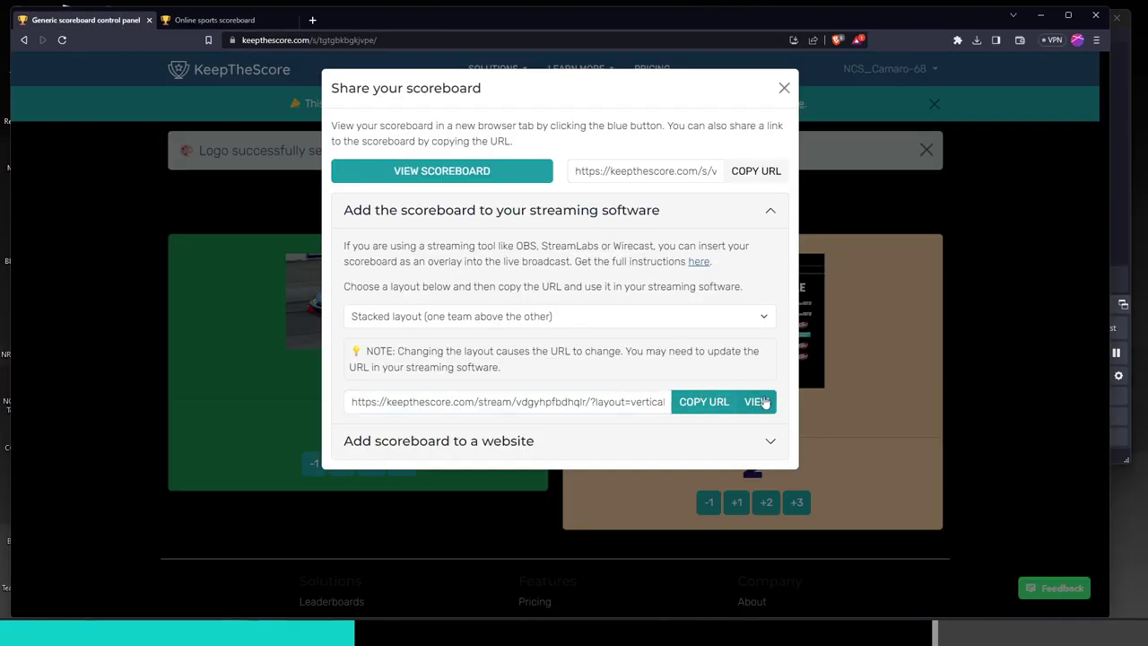
pyautogui.click(714, 322)
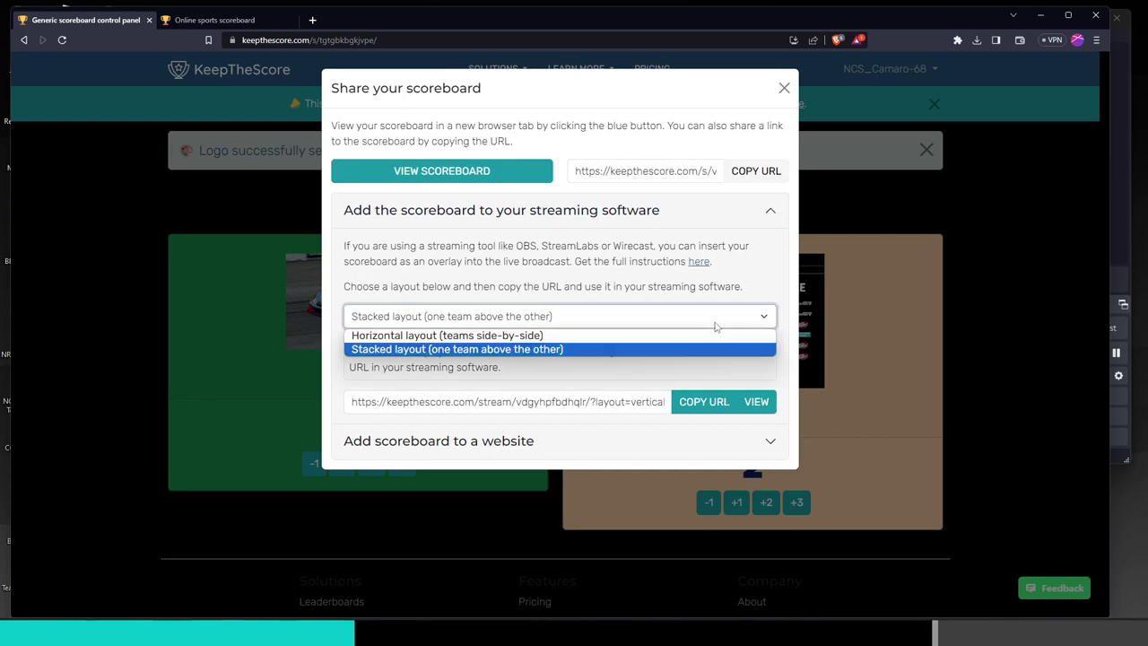
pyautogui.click(619, 335)
# - Preview the horizontal overlay in a new tab, close the stacked tab, and copy the stream URL
pyautogui.rightClick(756, 404)
pyautogui.click(789, 415)
pyautogui.click(379, 25)
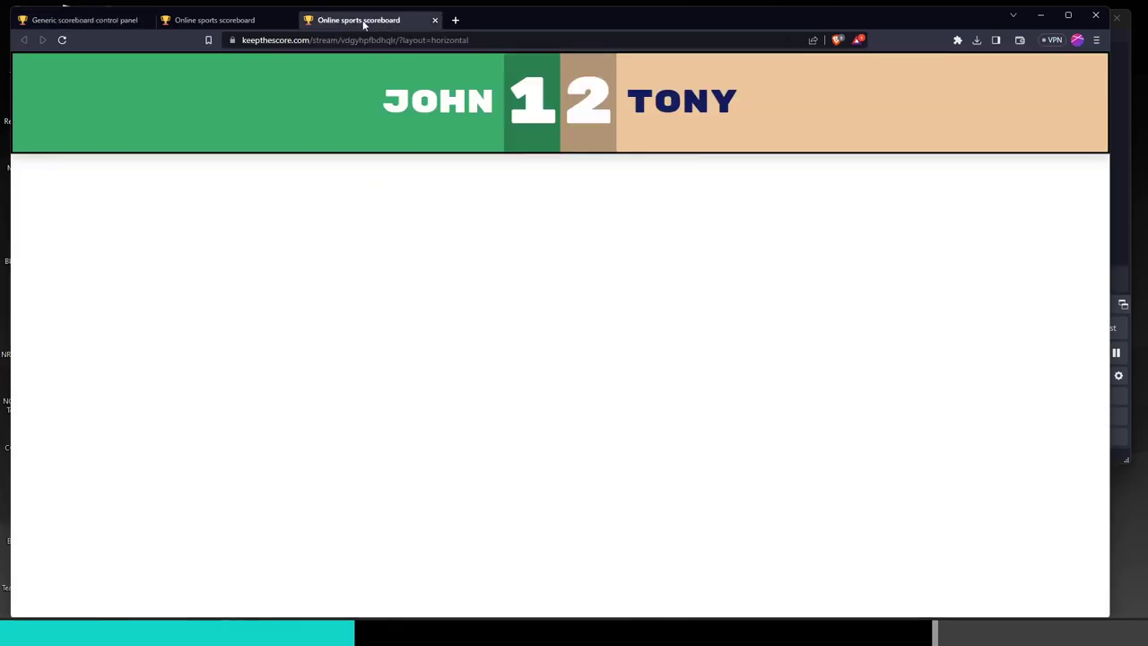
pyautogui.click(292, 20)
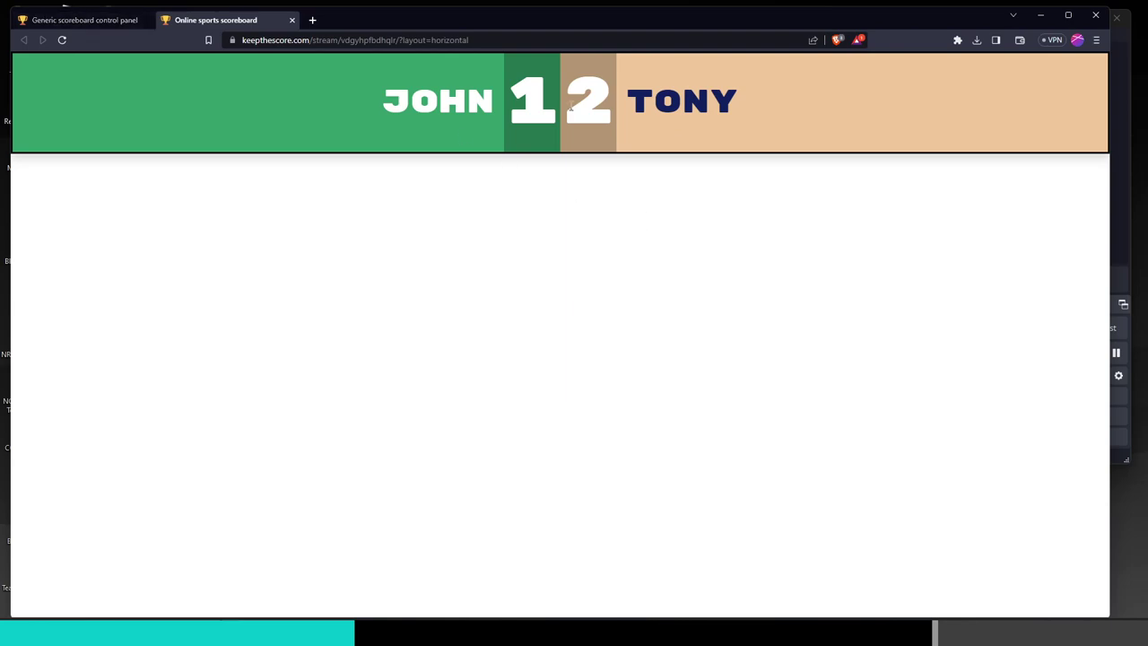
pyautogui.click(63, 20)
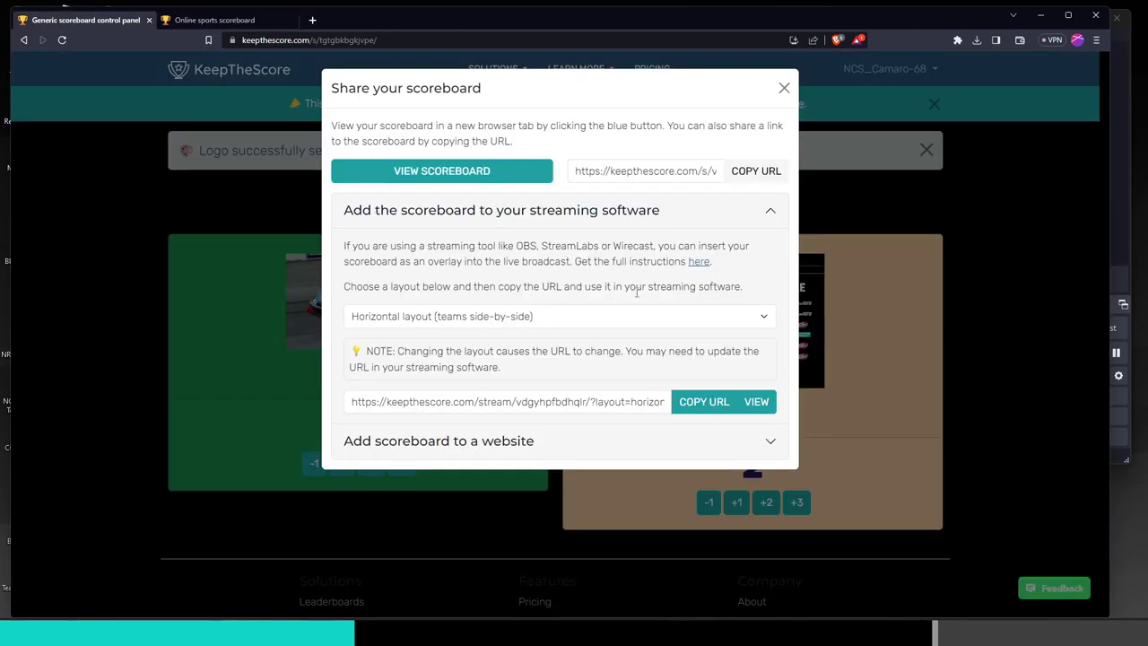
pyautogui.click(704, 402)
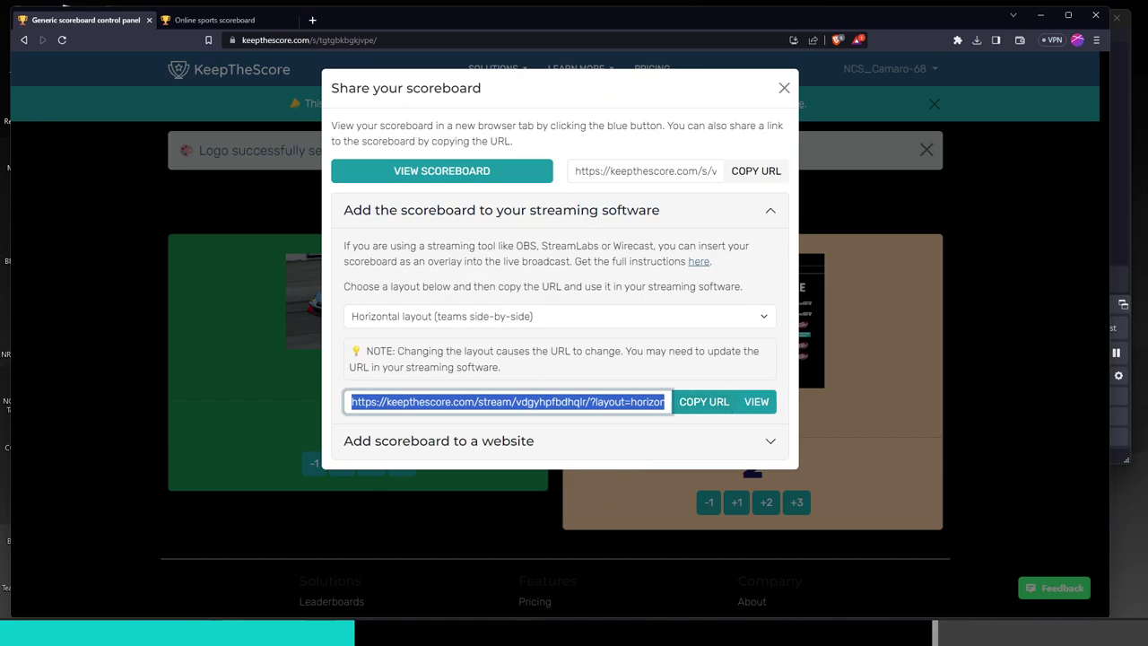
# - Add a KTs browser source with the horizontal stream URL, placed near the canvas centre
pyautogui.hotkey('alt', 'Tab')
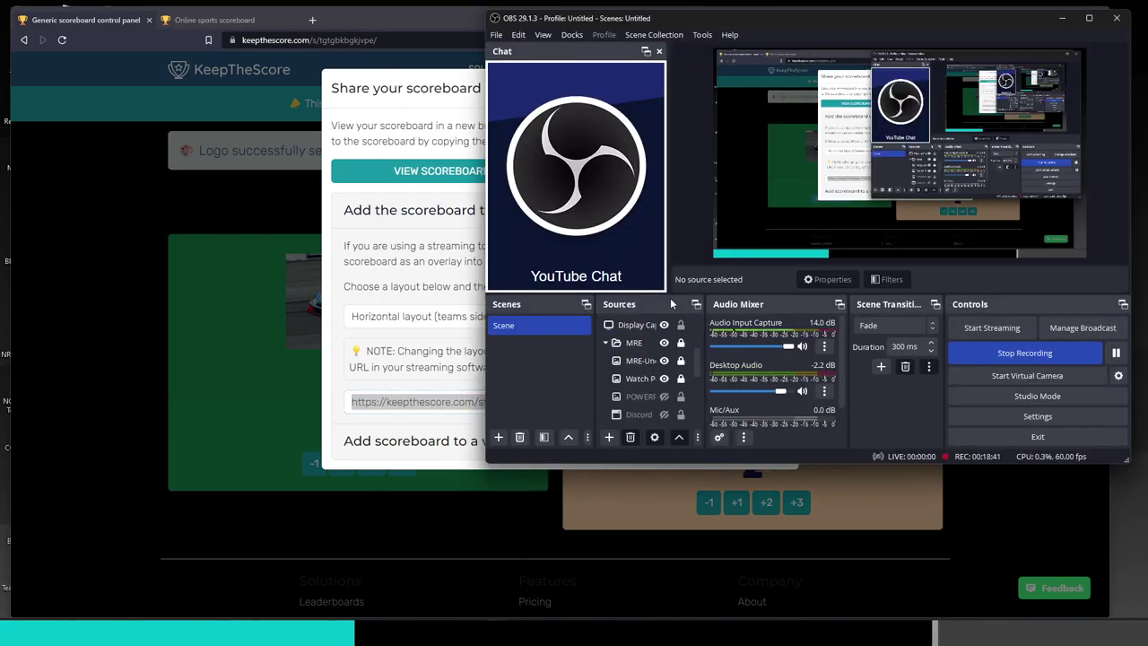
pyautogui.click(654, 362)
pyautogui.click(608, 437)
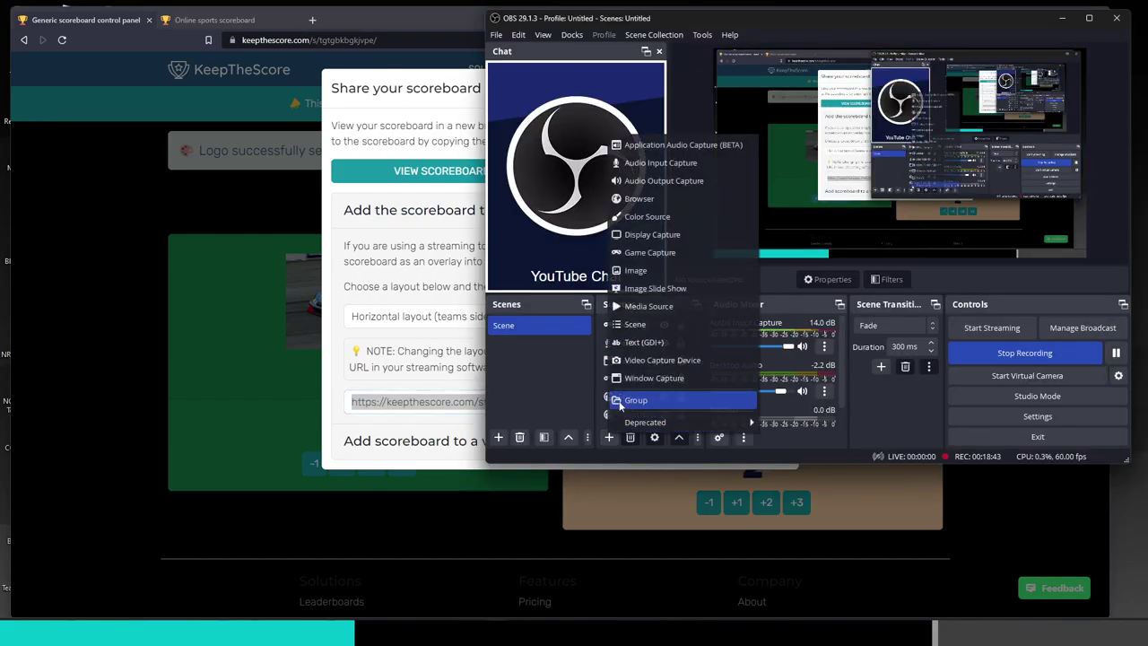
pyautogui.click(653, 198)
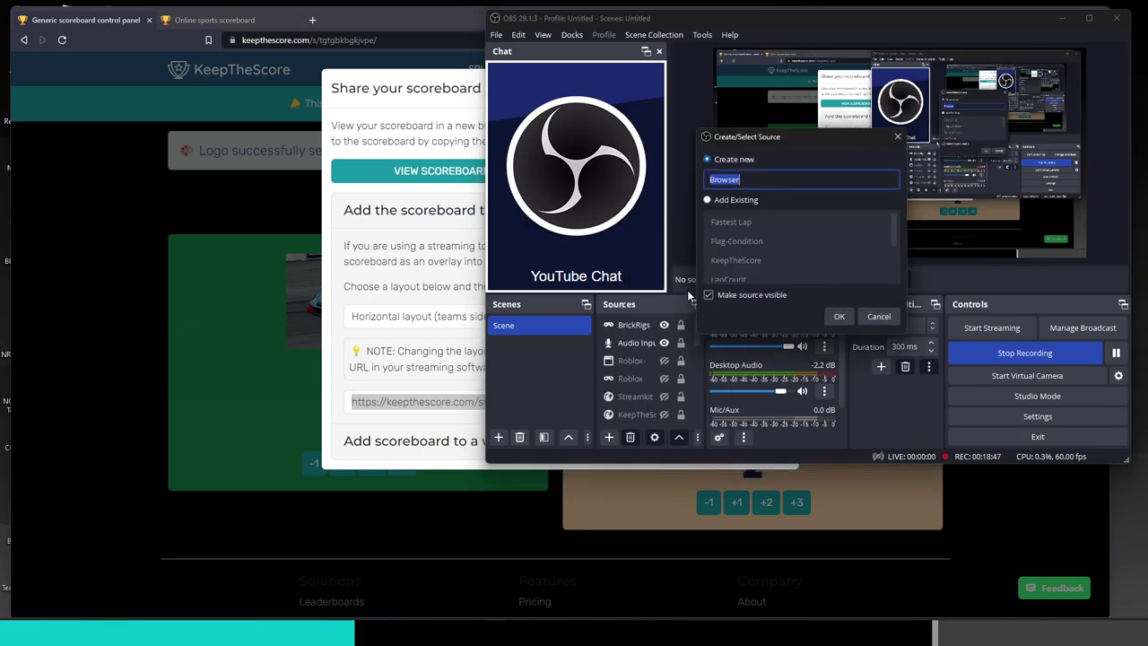
pyautogui.write('KTs')
pyautogui.click(838, 316)
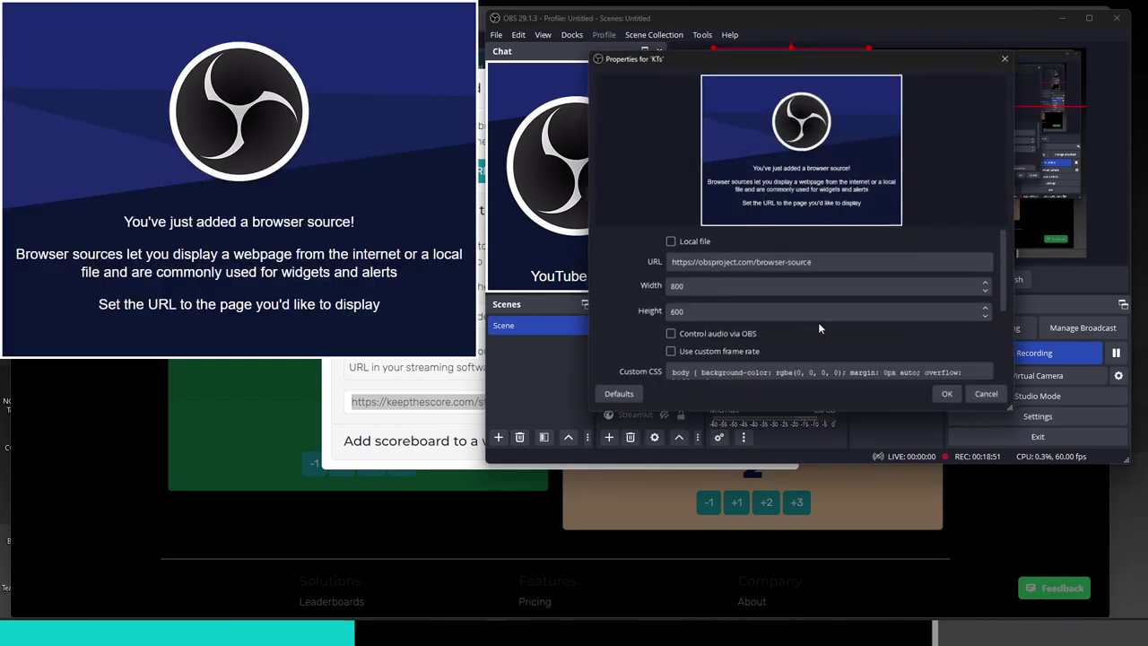
pyautogui.hotkey('ctrl', 'a')
pyautogui.hotkey('ctrl', 'v')
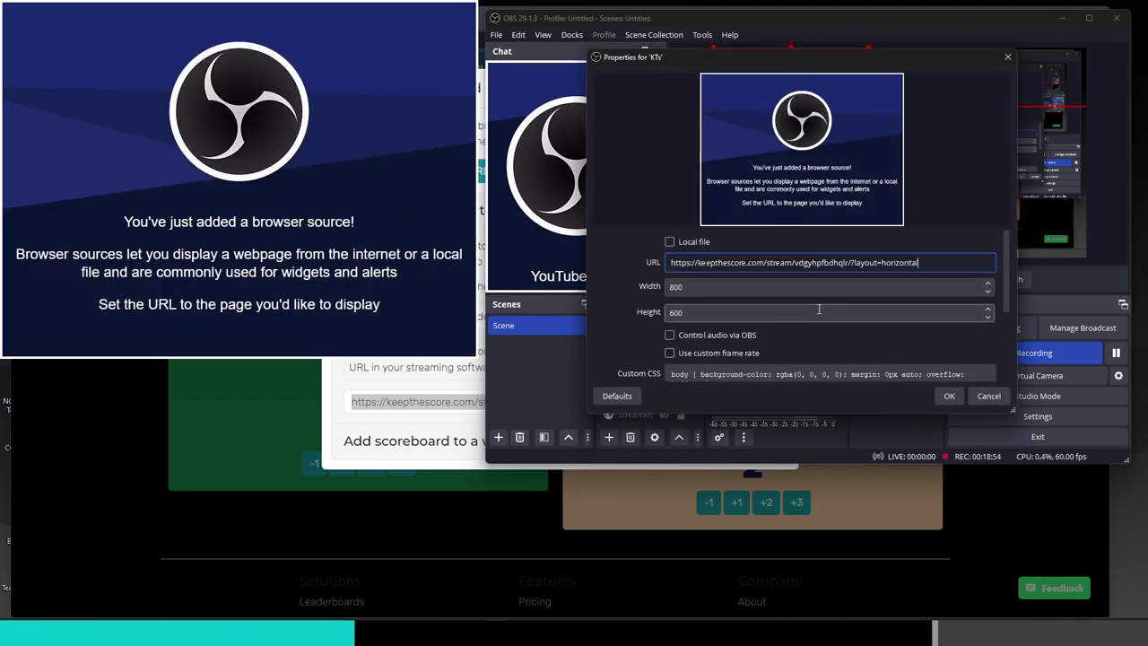
pyautogui.click(949, 395)
pyautogui.moveTo(807, 118); pyautogui.dragTo(901, 179)
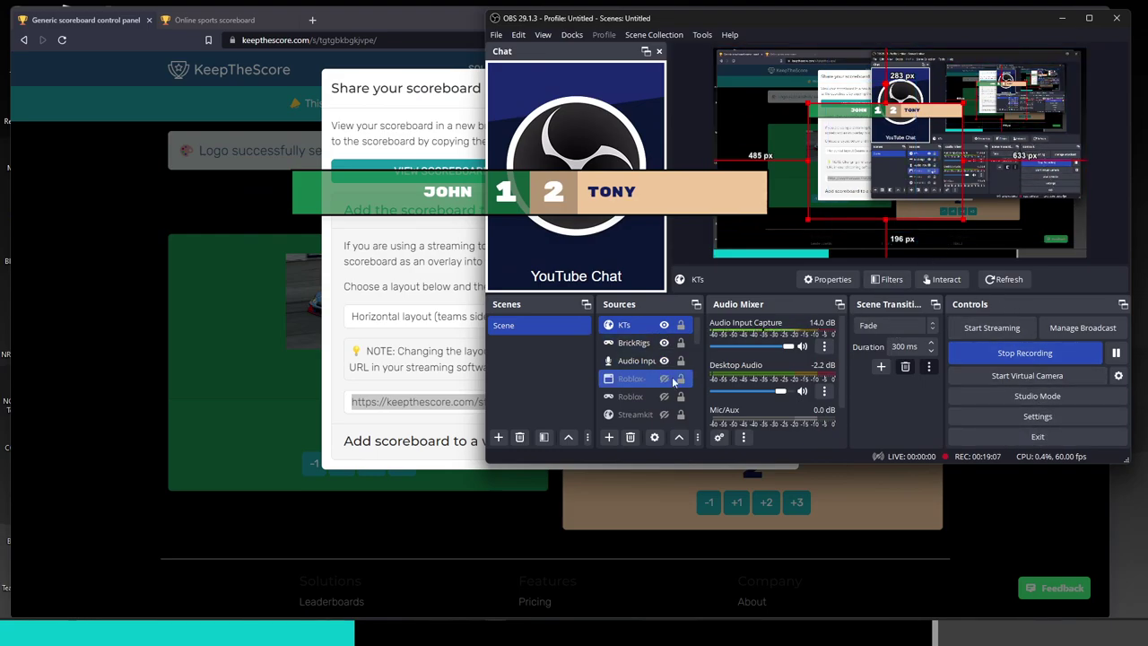
# - Check the NR2003 and Image sources, then drag the KTs scoreboard to the top of the layout
pyautogui.scroll(-3, 639, 341)
pyautogui.click(642, 345)
pyautogui.scroll(5, 639, 349)
pyautogui.click(616, 366)
pyautogui.scroll(-3, 619, 382)
pyautogui.click(627, 396)
pyautogui.scroll(-3, 627, 396)
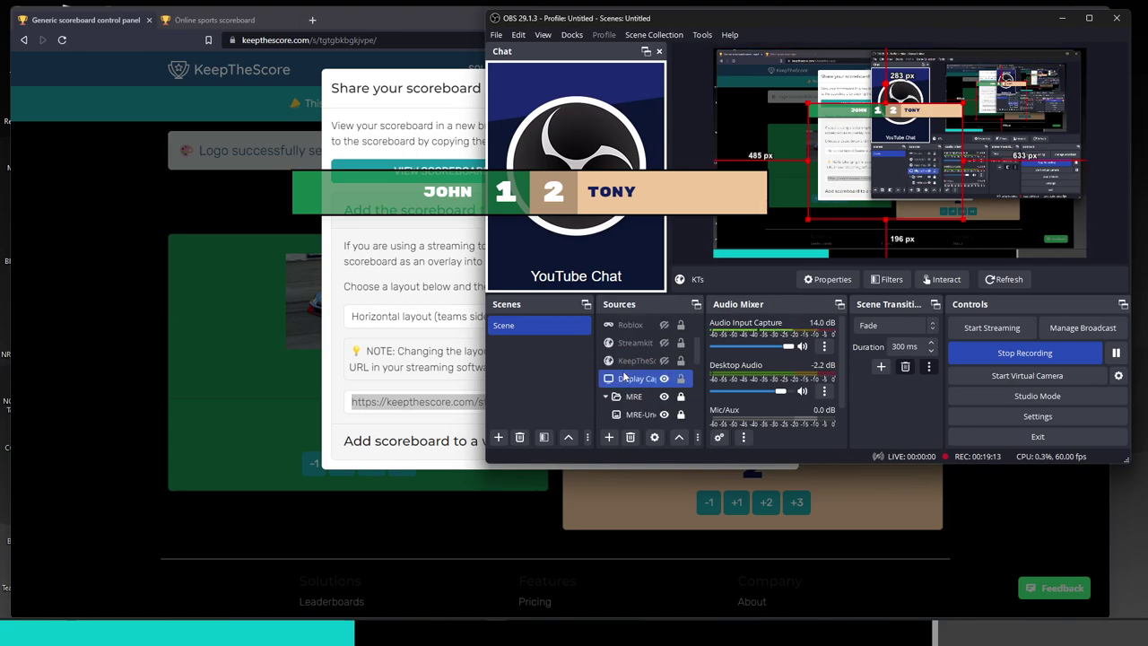
pyautogui.click(668, 398)
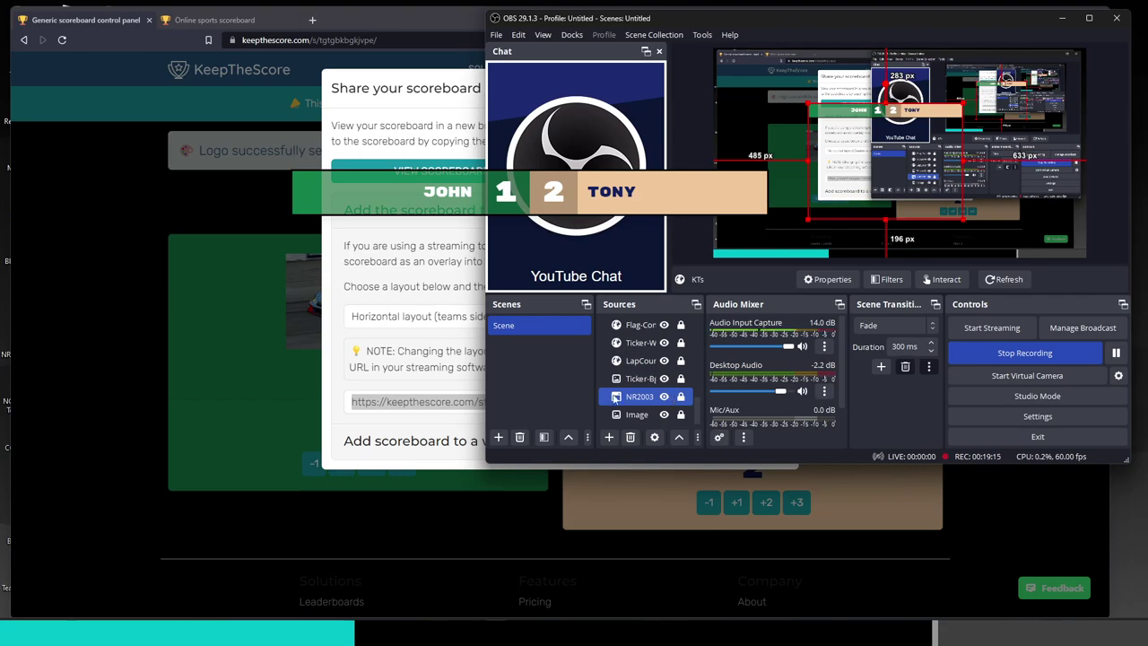
pyautogui.click(639, 417)
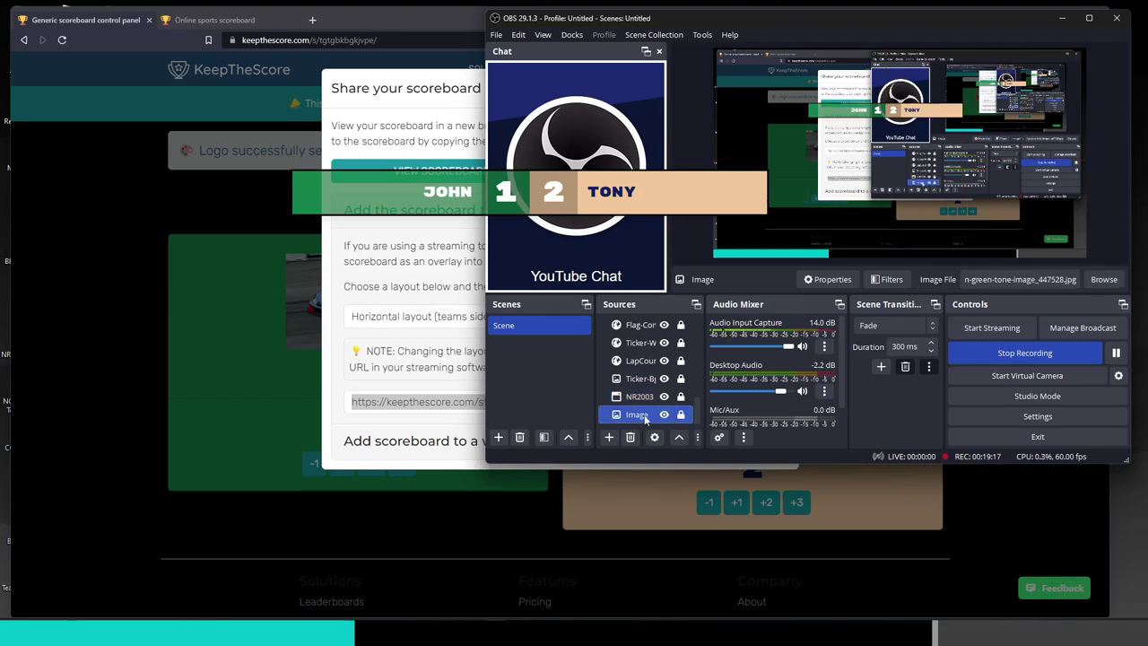
pyautogui.scroll(5, 644, 415)
pyautogui.click(640, 328)
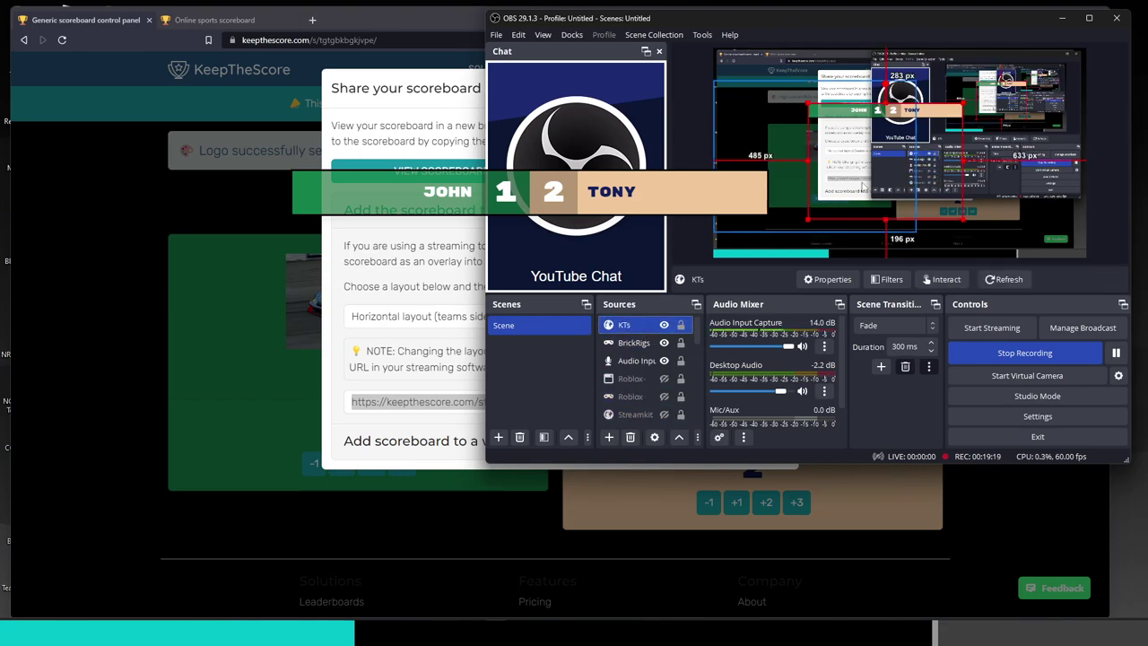
pyautogui.moveTo(907, 183); pyautogui.dragTo(858, 159)
# - Delete the Team 2 and Team 1 logos in the scoreboard configuration
pyautogui.click(227, 318)
pyautogui.click(402, 214)
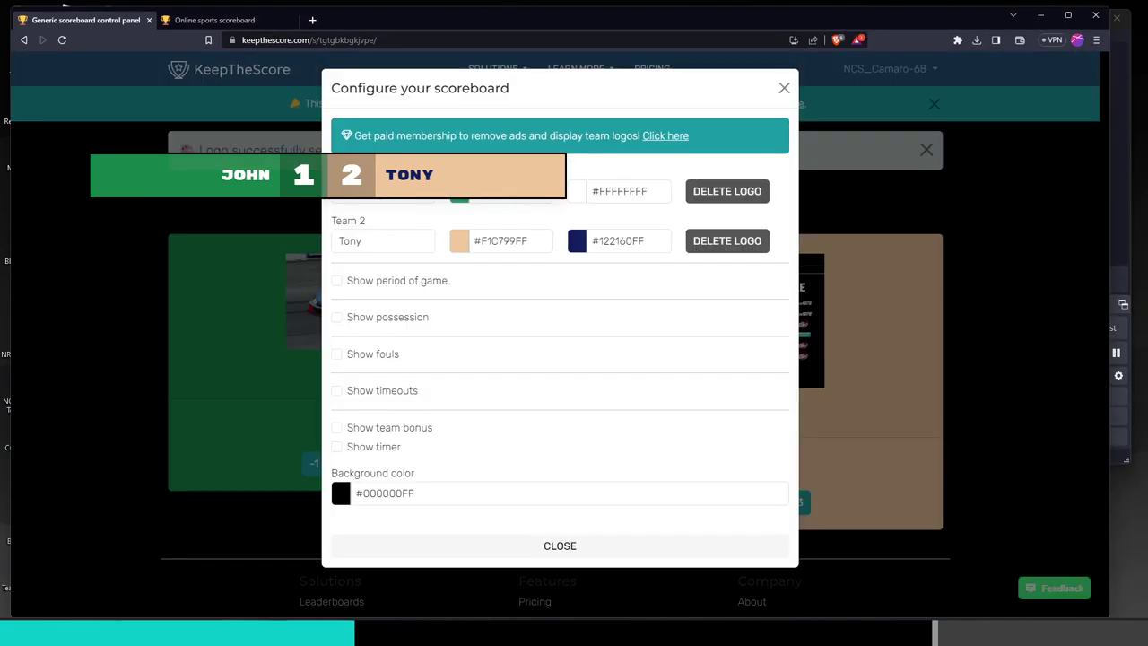
pyautogui.click(727, 241)
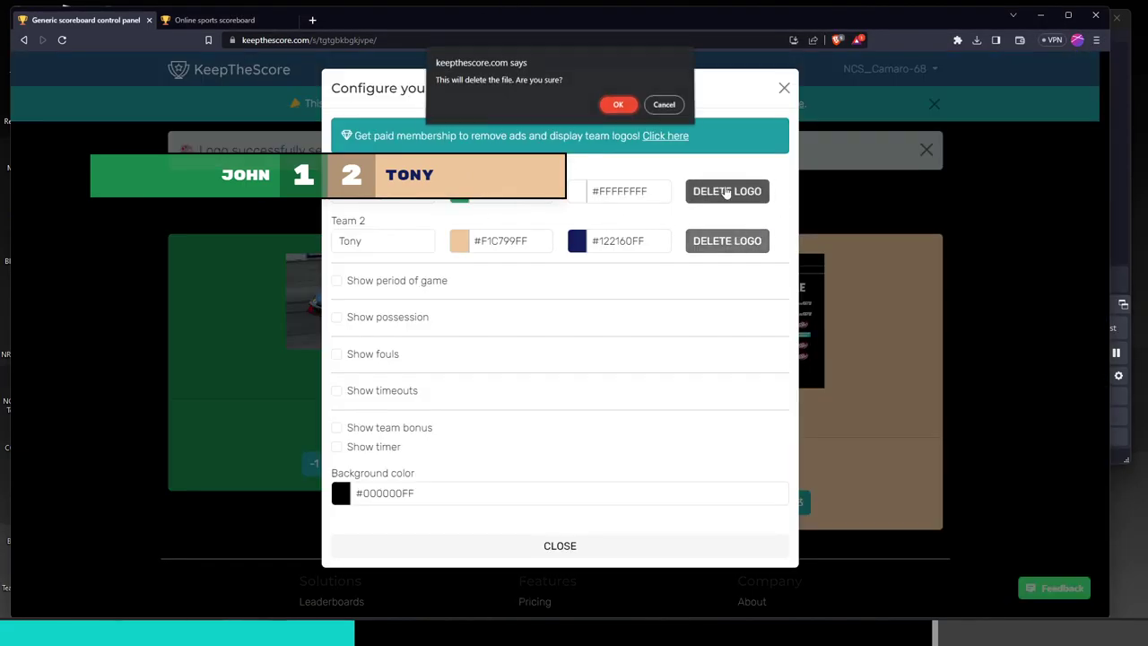
pyautogui.click(618, 108)
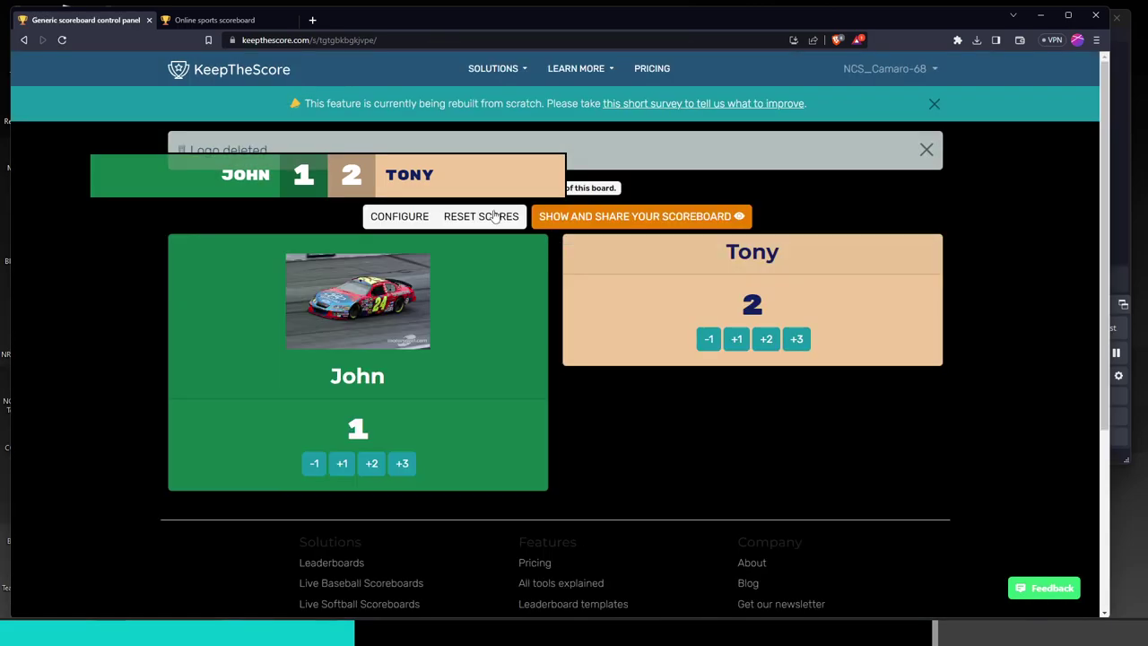
pyautogui.click(409, 217)
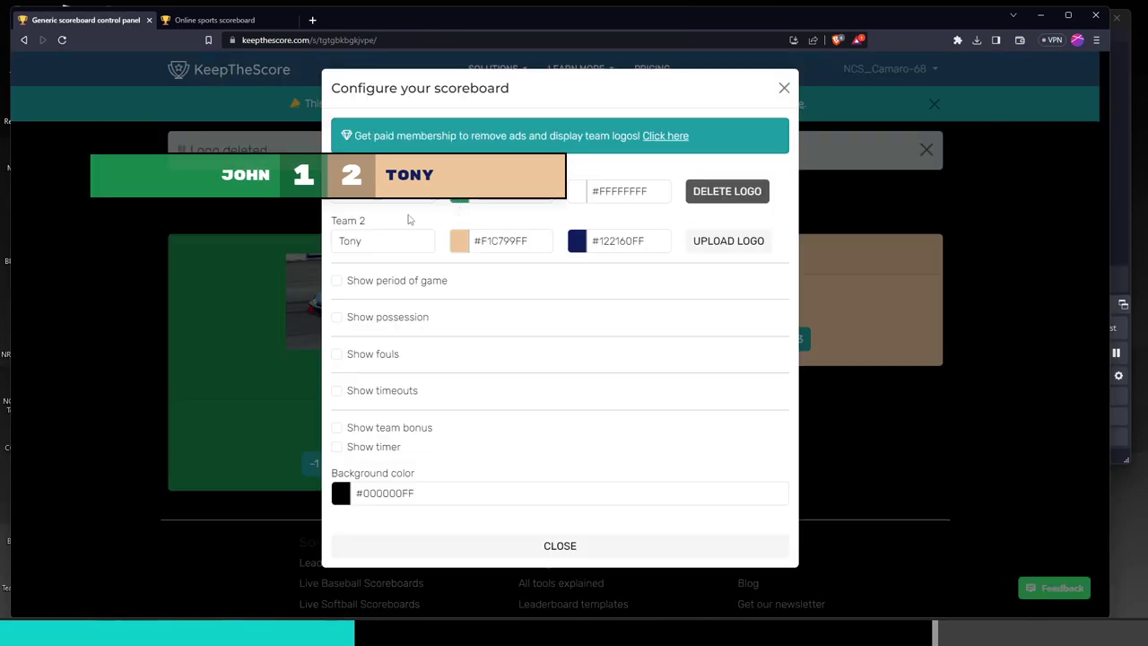
pyautogui.click(726, 191)
pyautogui.click(615, 107)
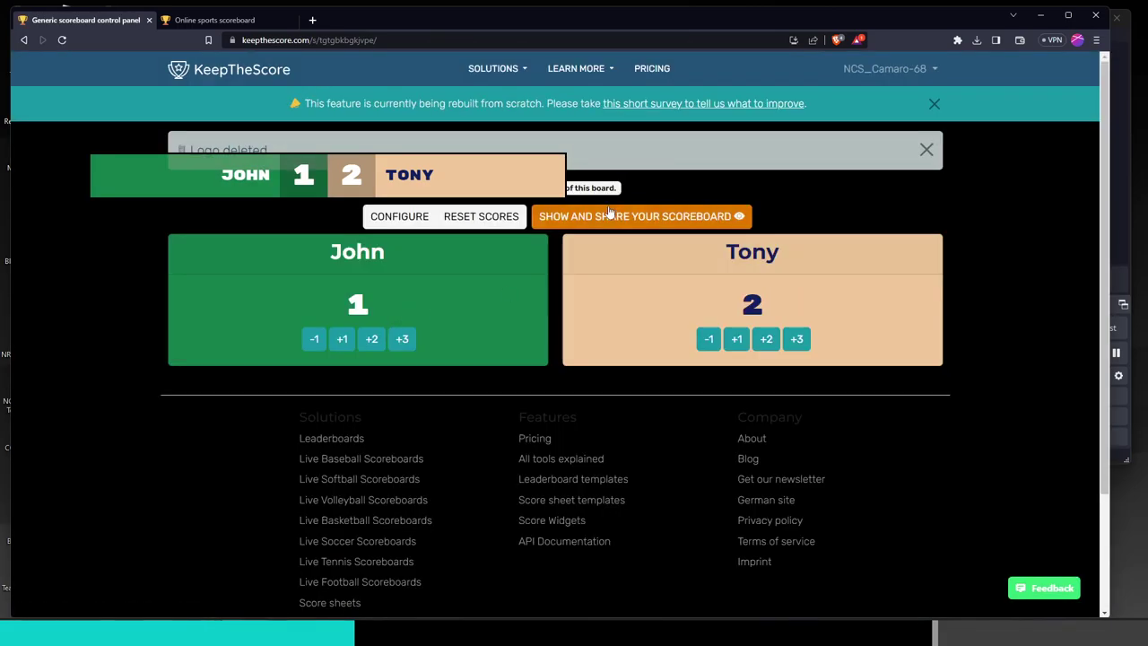
pyautogui.click(430, 217)
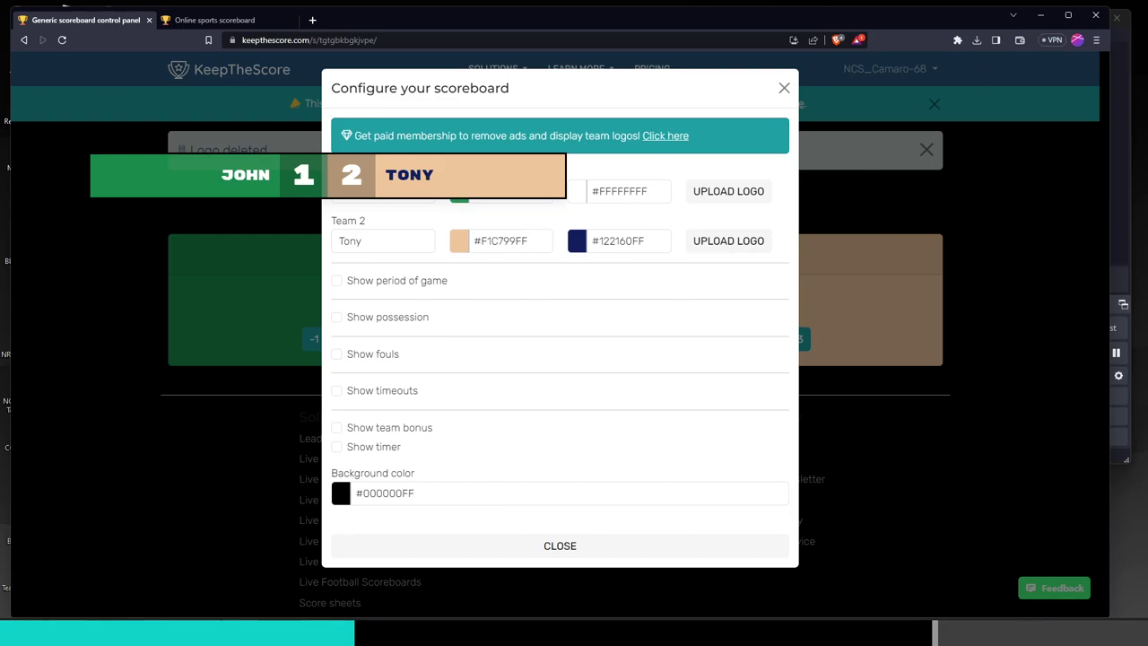
pyautogui.click(785, 88)
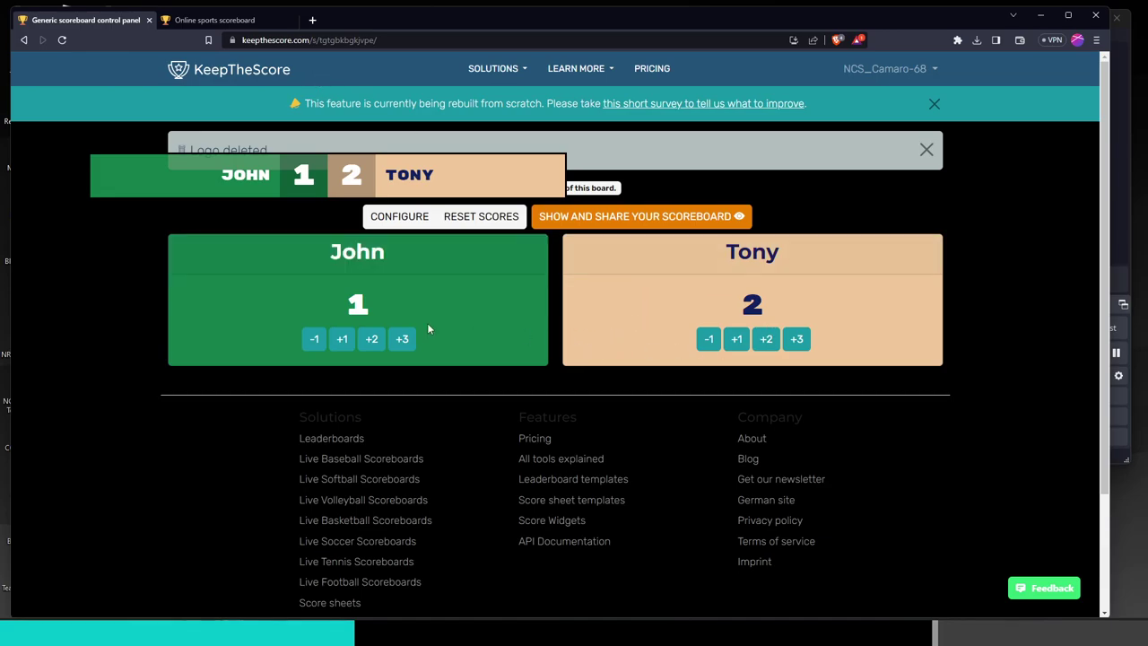
# - Add points to bring John to 5 and Tony to 4, then switch to OBS Studio
pyautogui.click(371, 338)
pyautogui.click(371, 338)
pyautogui.click(766, 338)
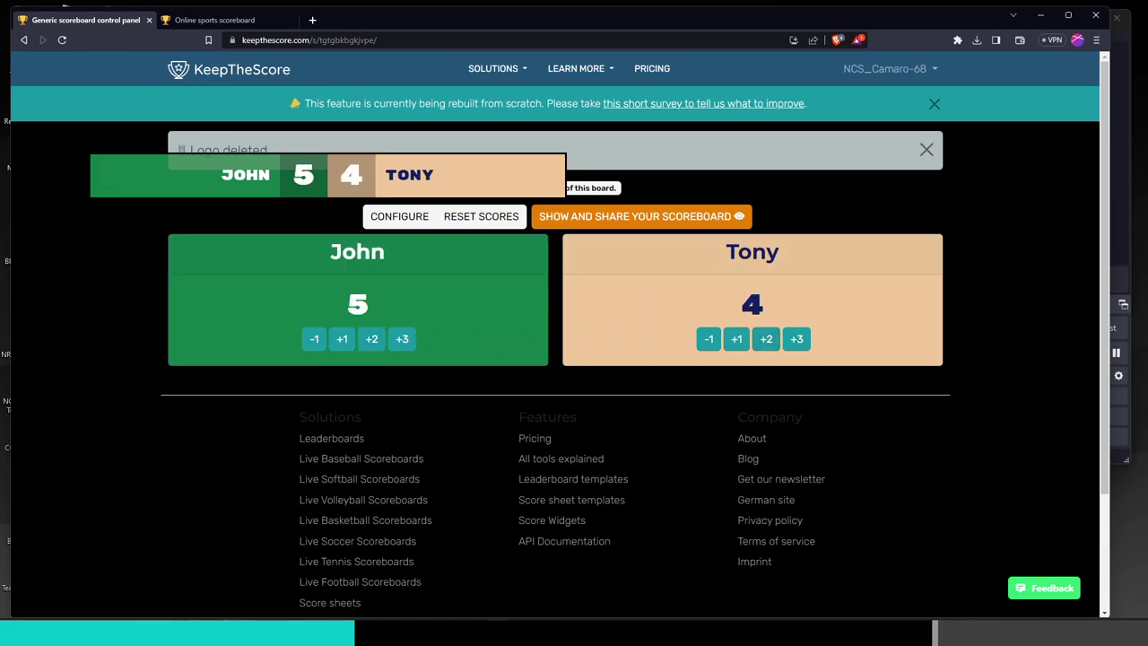
pyautogui.hotkey('alt', 'Tab')
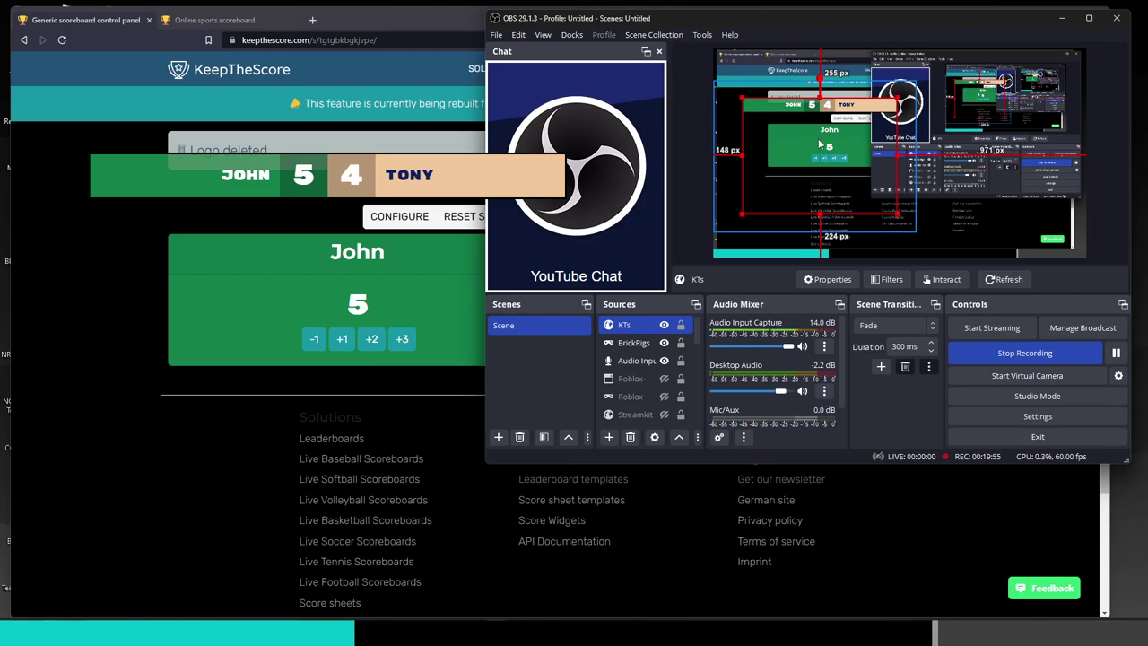
# - Shift the KTs scoreboard further right and select the KeepTheScore source
pyautogui.moveTo(823, 144); pyautogui.dragTo(955, 145)
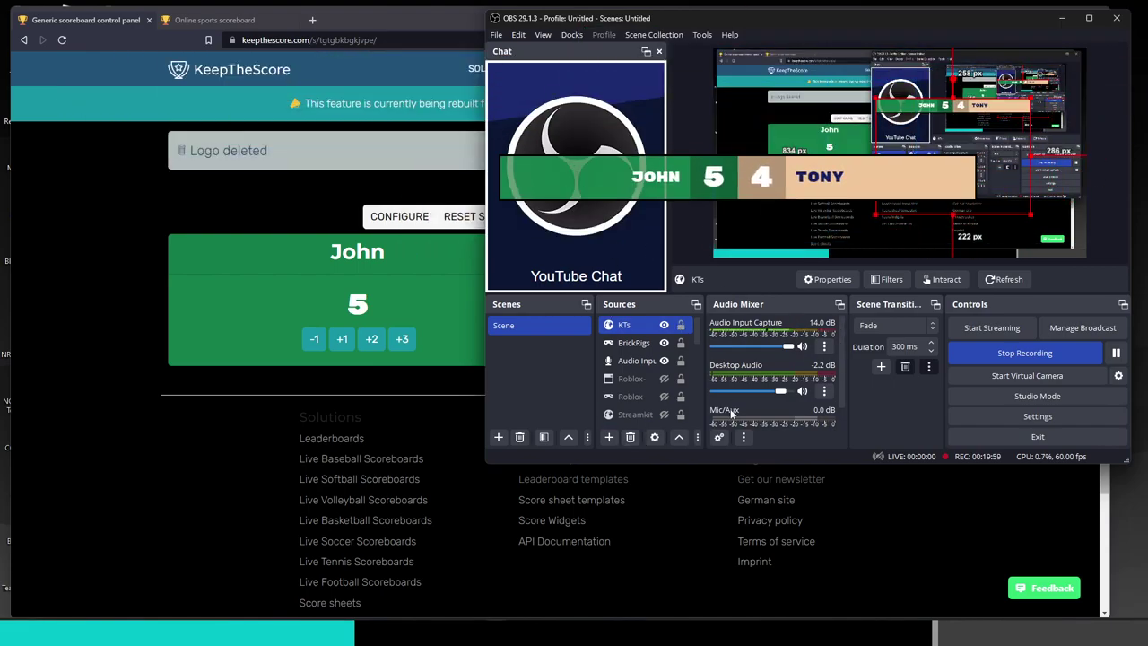
pyautogui.click(648, 360)
pyautogui.scroll(-5, 648, 366)
pyautogui.click(647, 378)
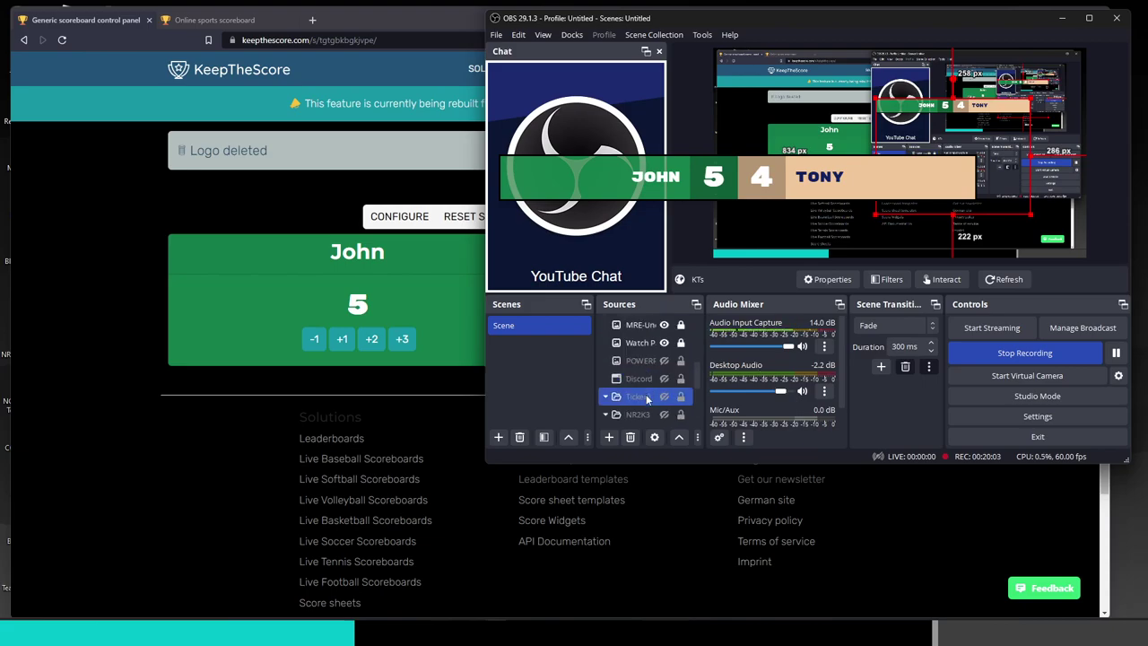
pyautogui.scroll(3, 648, 395)
pyautogui.click(654, 378)
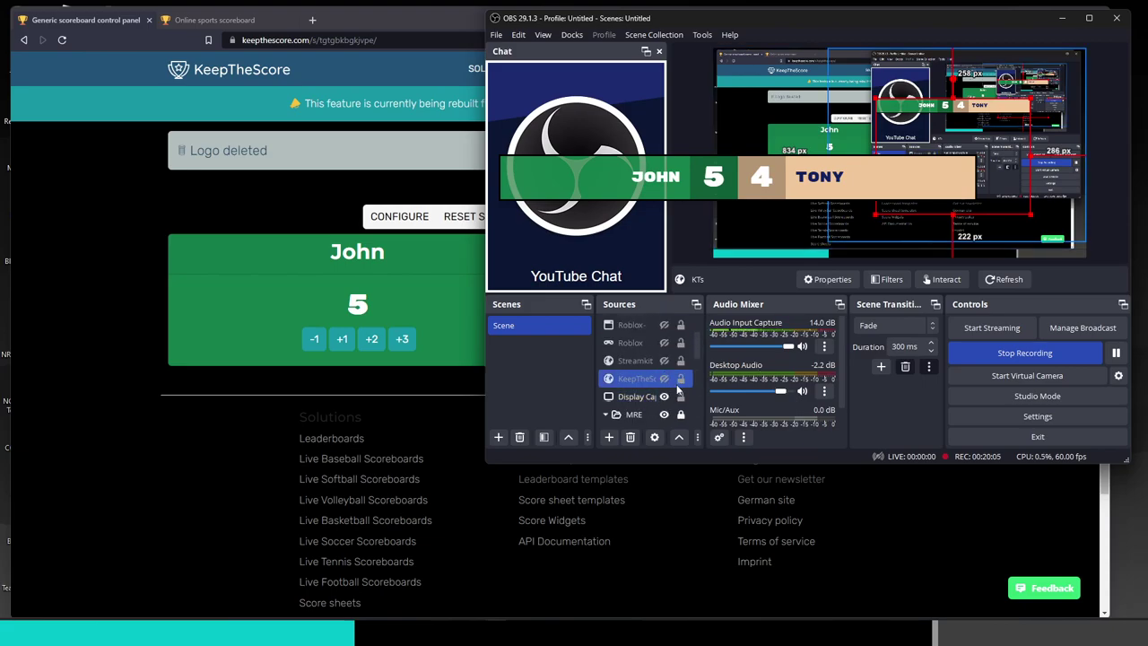
pyautogui.click(652, 382)
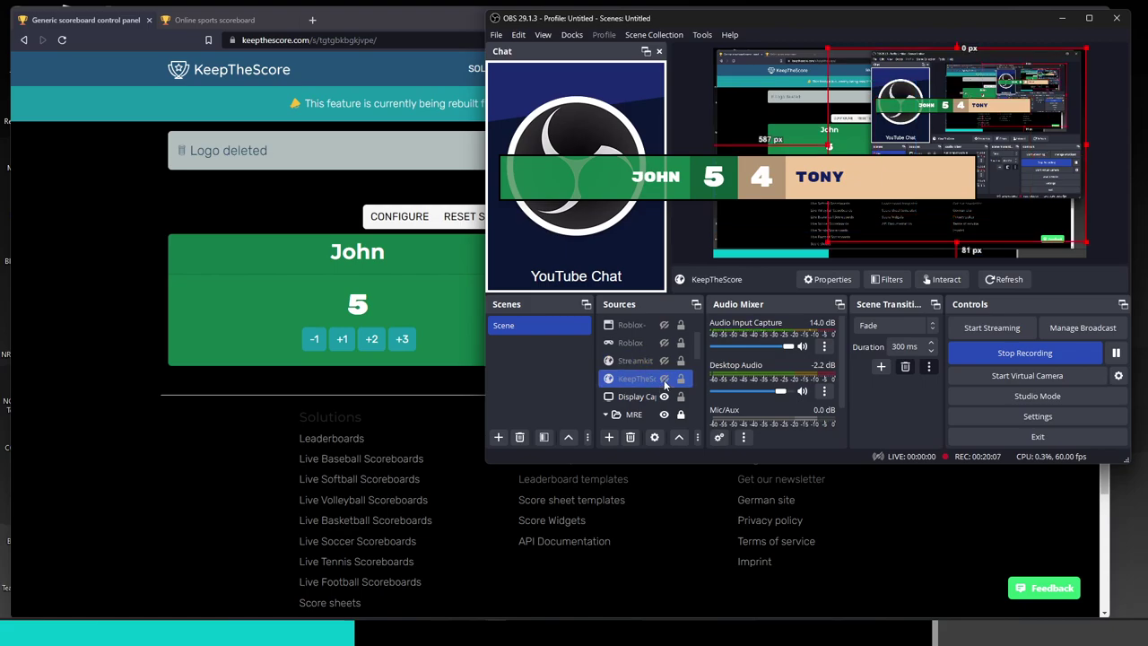
# - Show the MONKEY 2–4 YEPEZ banner, nudge it upward, and reorder the MRE-Un source
pyautogui.click(665, 382)
pyautogui.scroll(-3, 655, 377)
pyautogui.click(639, 366)
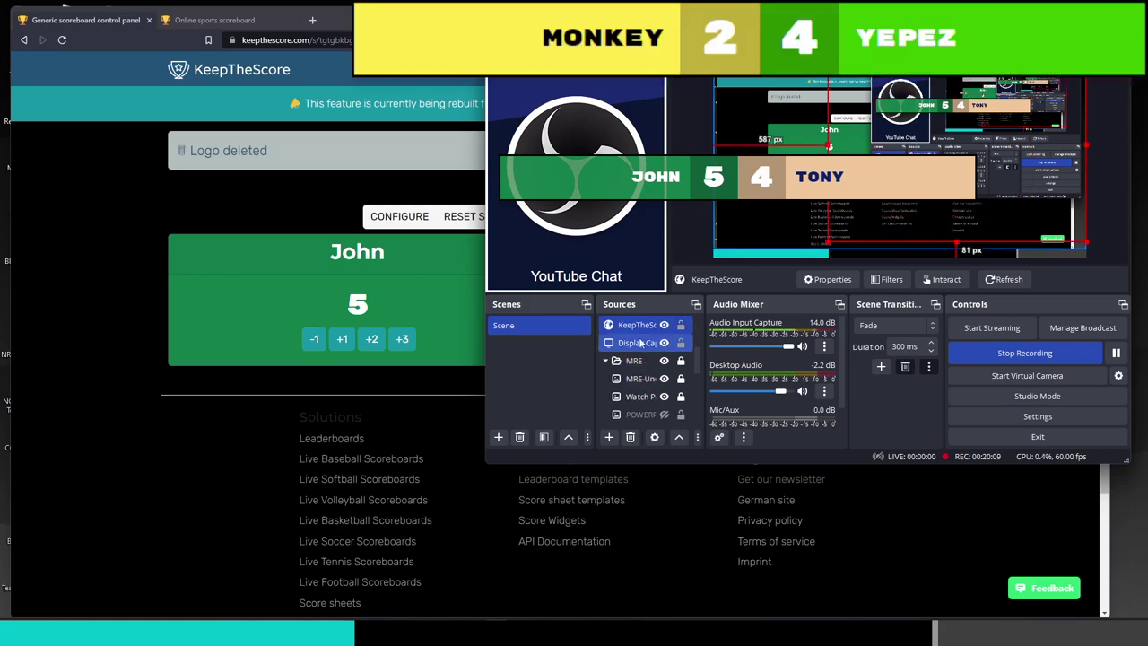
pyautogui.moveTo(938, 81)
pyautogui.mouseDown()
pyautogui.moveTo(930, 112)
pyautogui.moveTo(940, 65)
pyautogui.mouseUp()
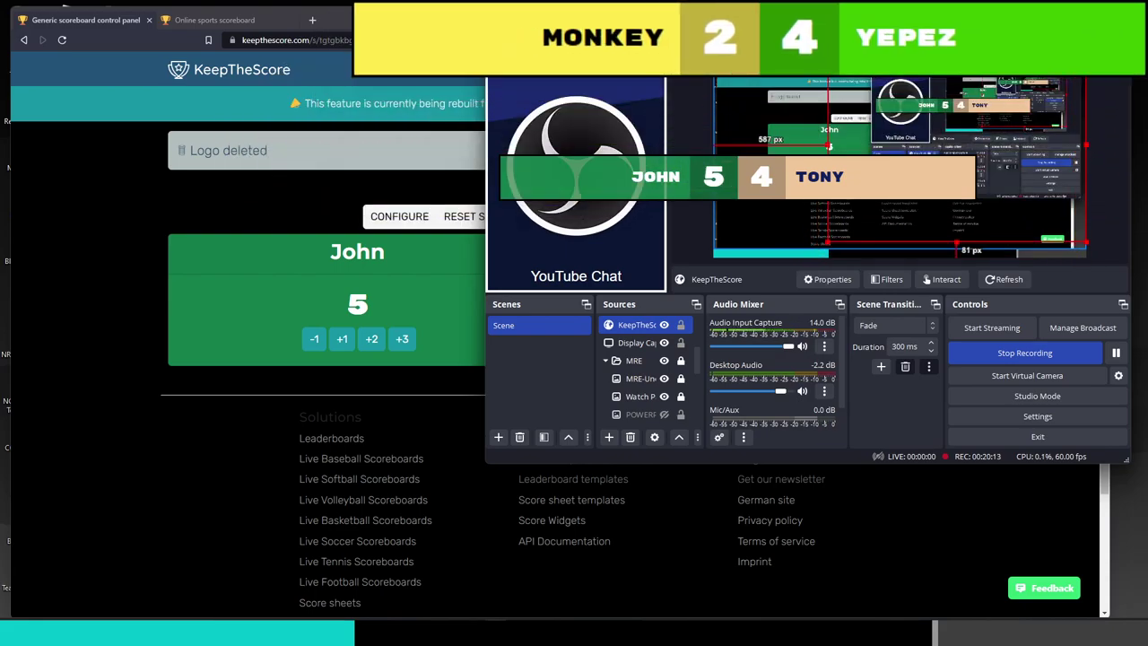
pyautogui.scroll(-1, 710, 388)
pyautogui.click(661, 380)
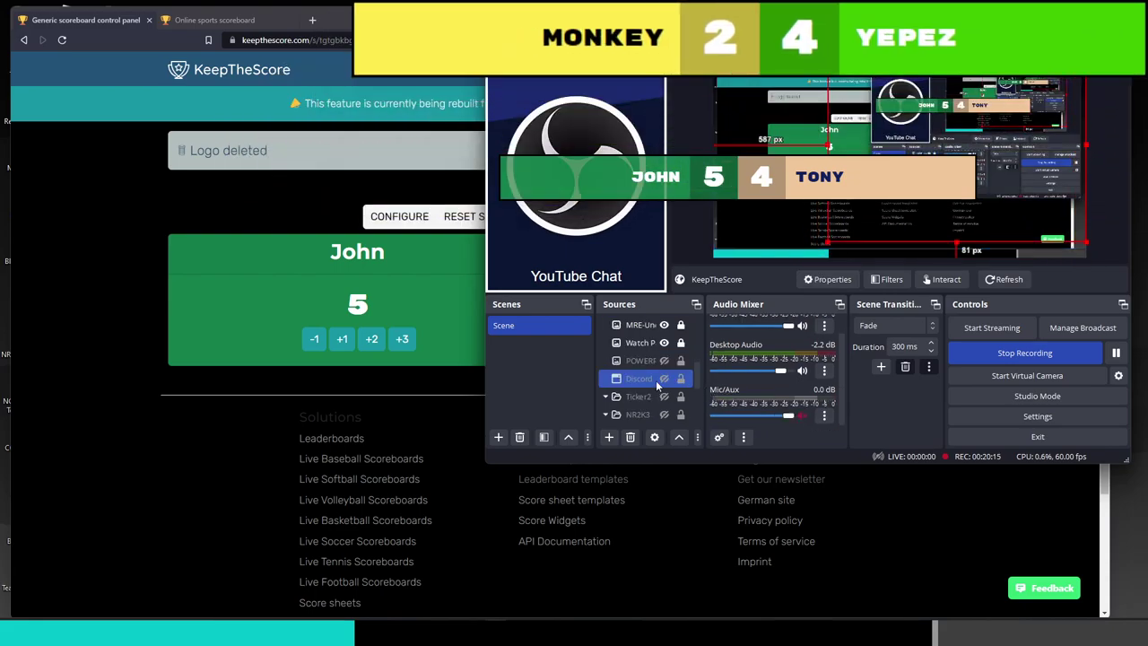
pyautogui.moveTo(646, 381)
pyautogui.mouseDown()
pyautogui.moveTo(653, 359)
pyautogui.moveTo(668, 386)
pyautogui.moveTo(647, 374)
pyautogui.mouseUp()
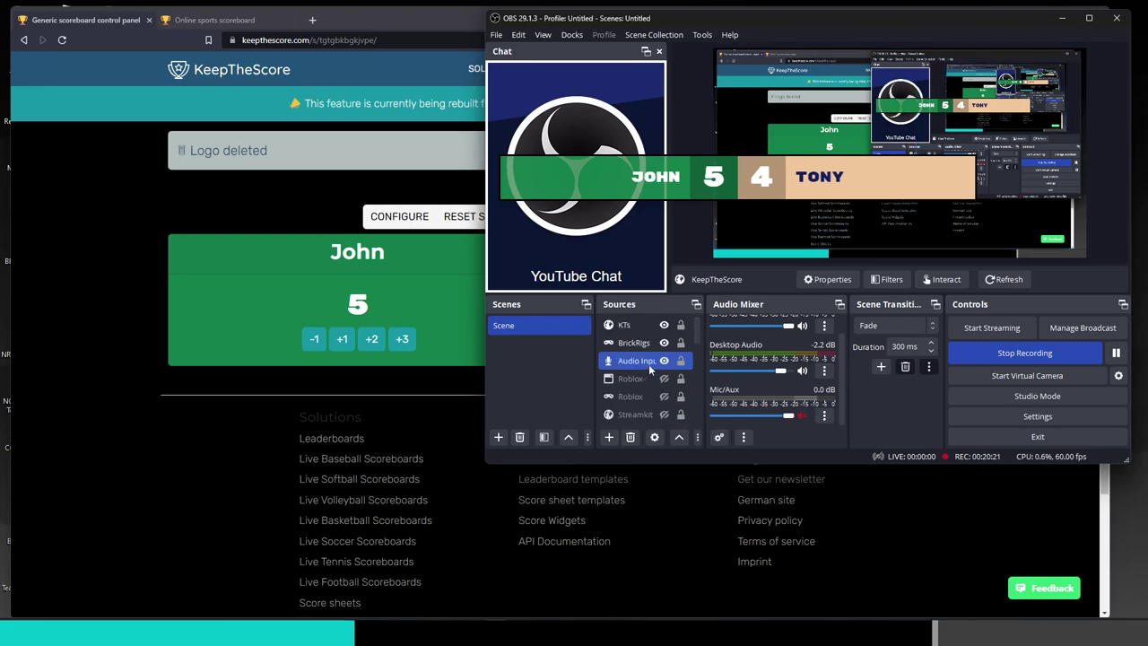
# - Delete the KTs scoreboard source from OBS Studio
pyautogui.scroll(2, 649, 364)
pyautogui.click(633, 324)
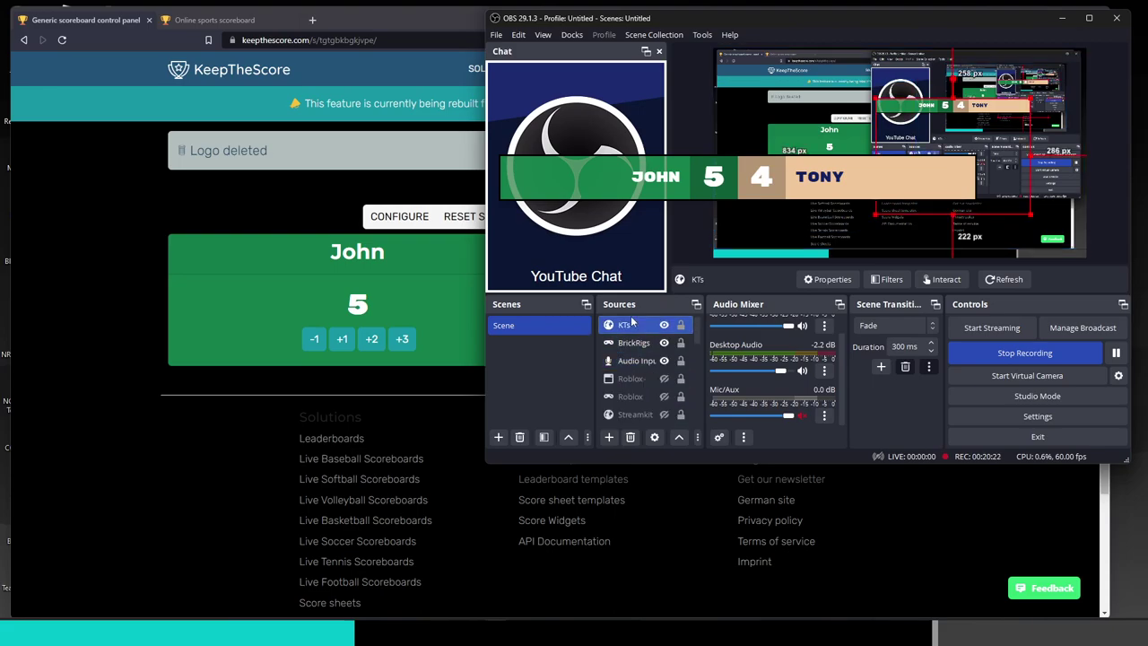
pyautogui.click(630, 437)
pyautogui.click(836, 254)
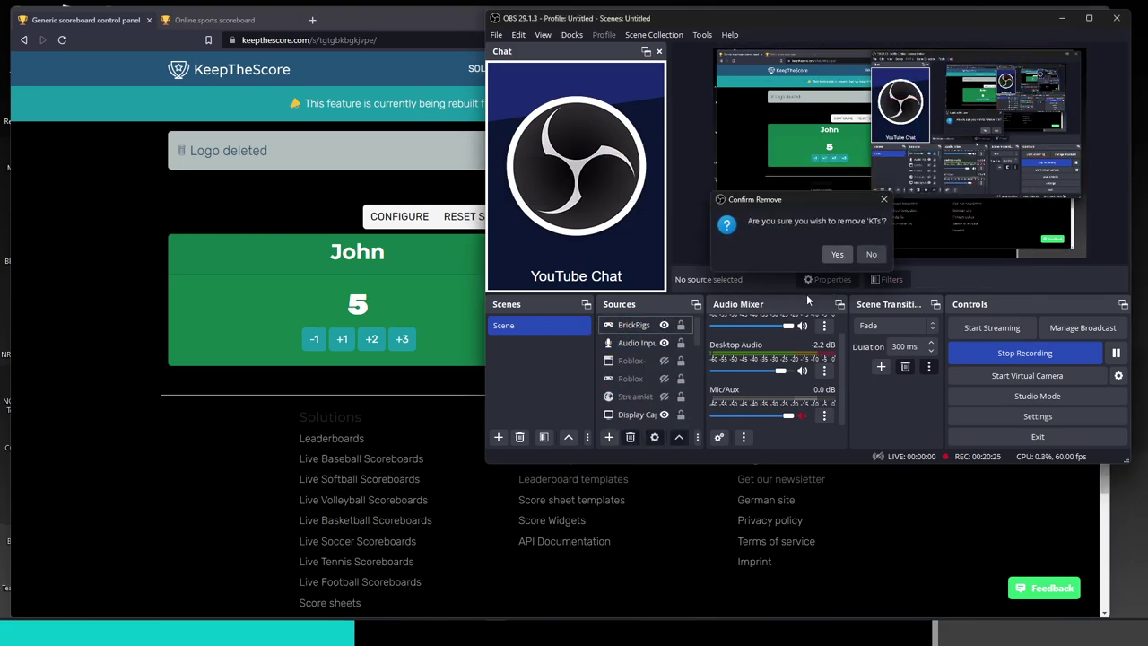
# - Check the MRE group's sources and move Display Capture lower in the source order
pyautogui.scroll(-1, 646, 377)
pyautogui.click(657, 379)
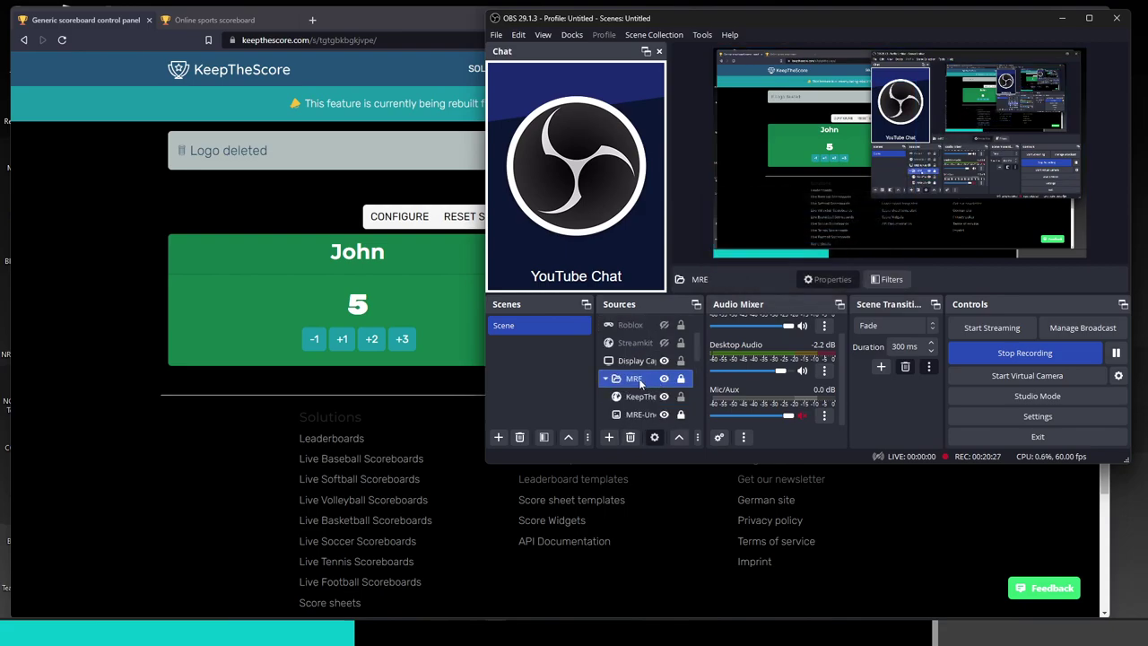
pyautogui.scroll(-1, 646, 382)
pyautogui.click(638, 361)
pyautogui.scroll(1, 637, 373)
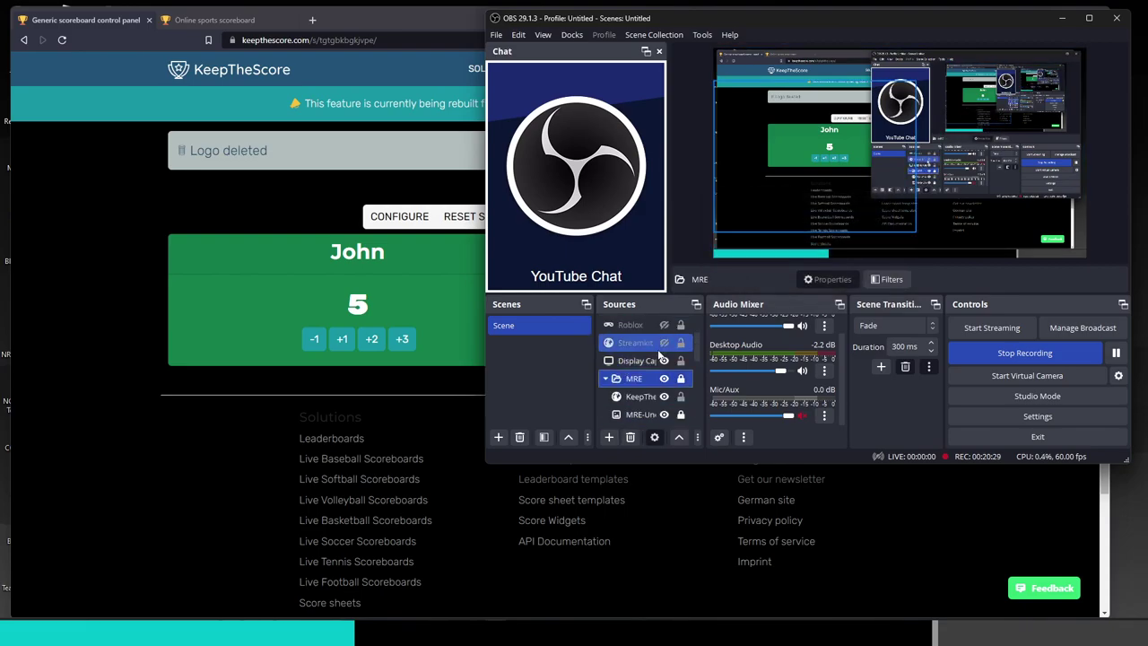
pyautogui.click(652, 378)
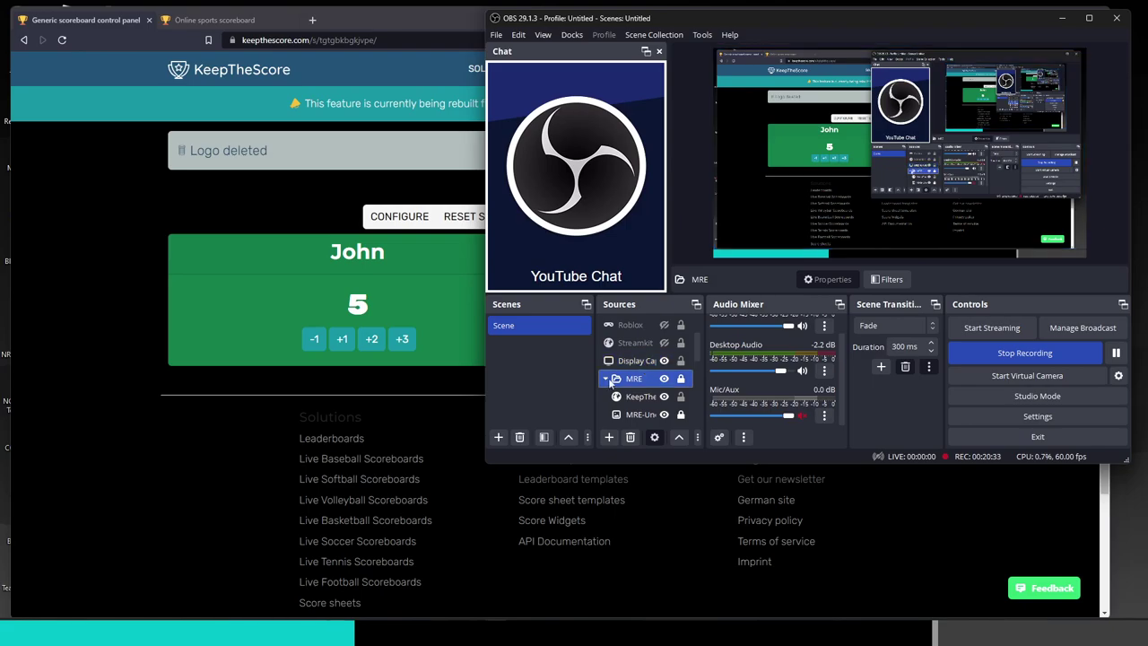
pyautogui.click(639, 396)
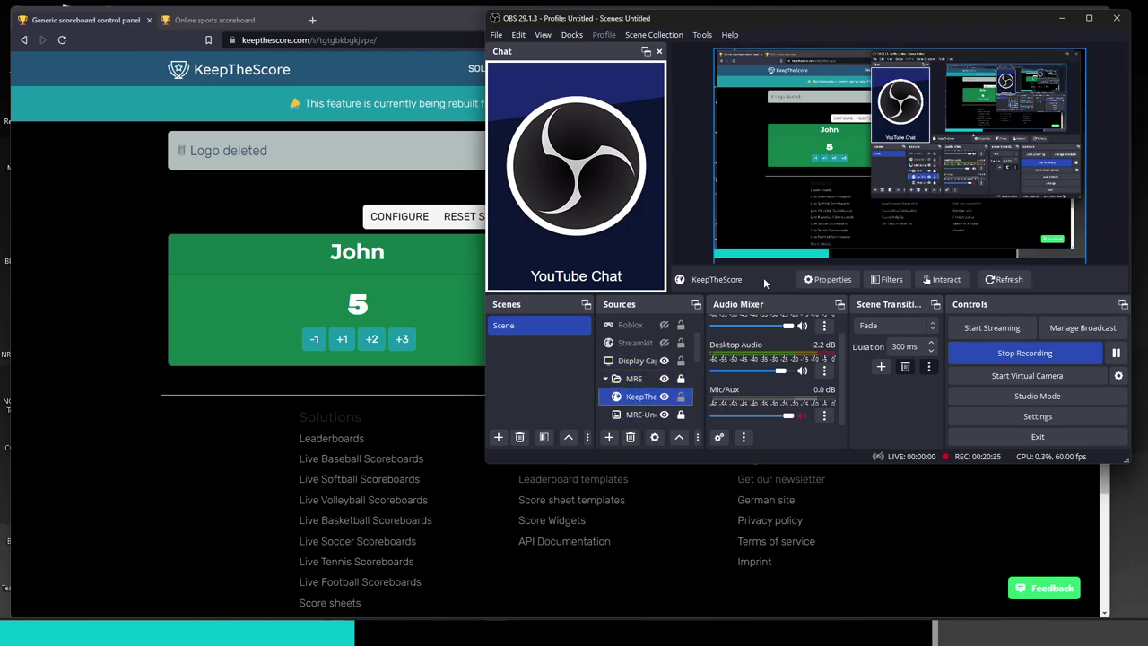
pyautogui.click(639, 360)
pyautogui.moveTo(639, 361); pyautogui.dragTo(667, 413)
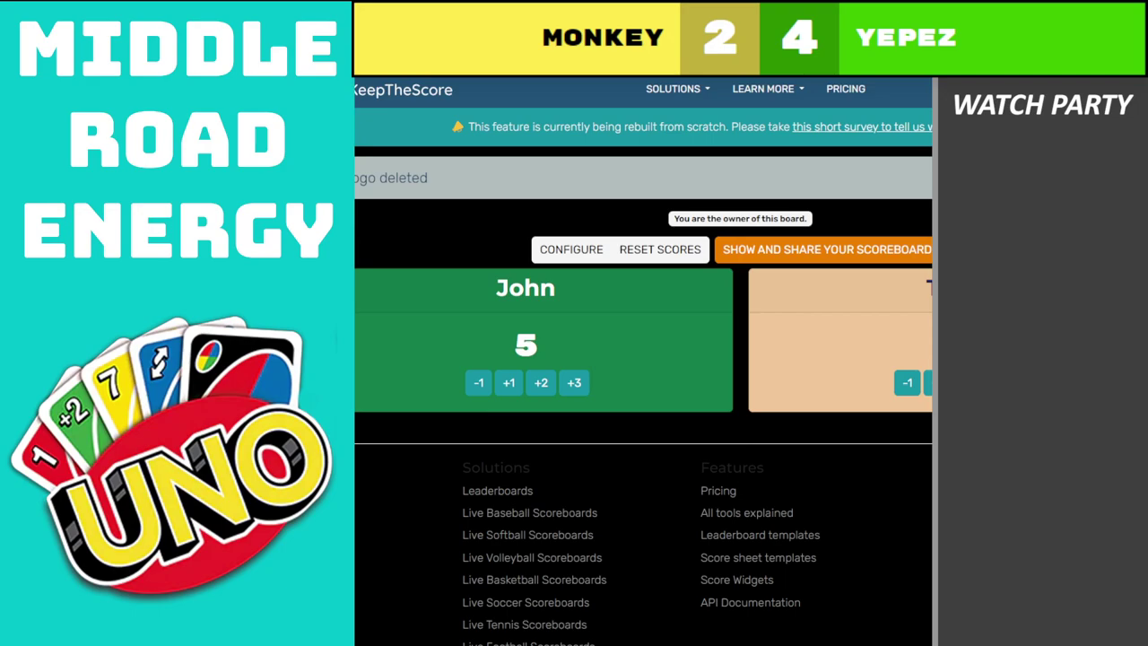
pyautogui.hotkey('alt', 'Tab')
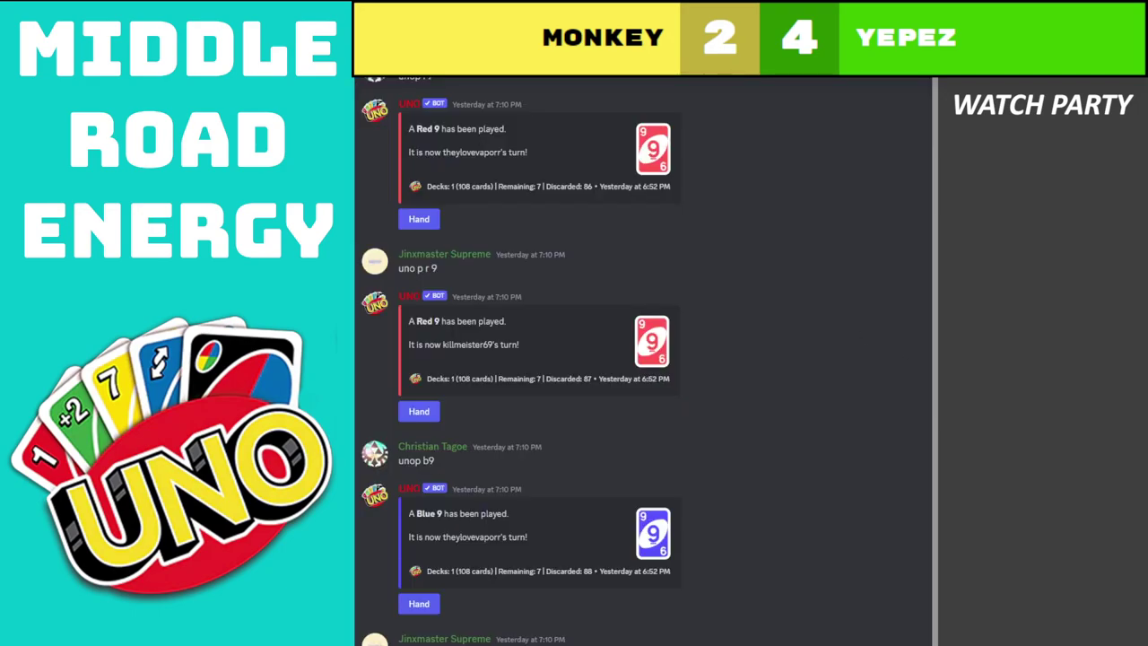